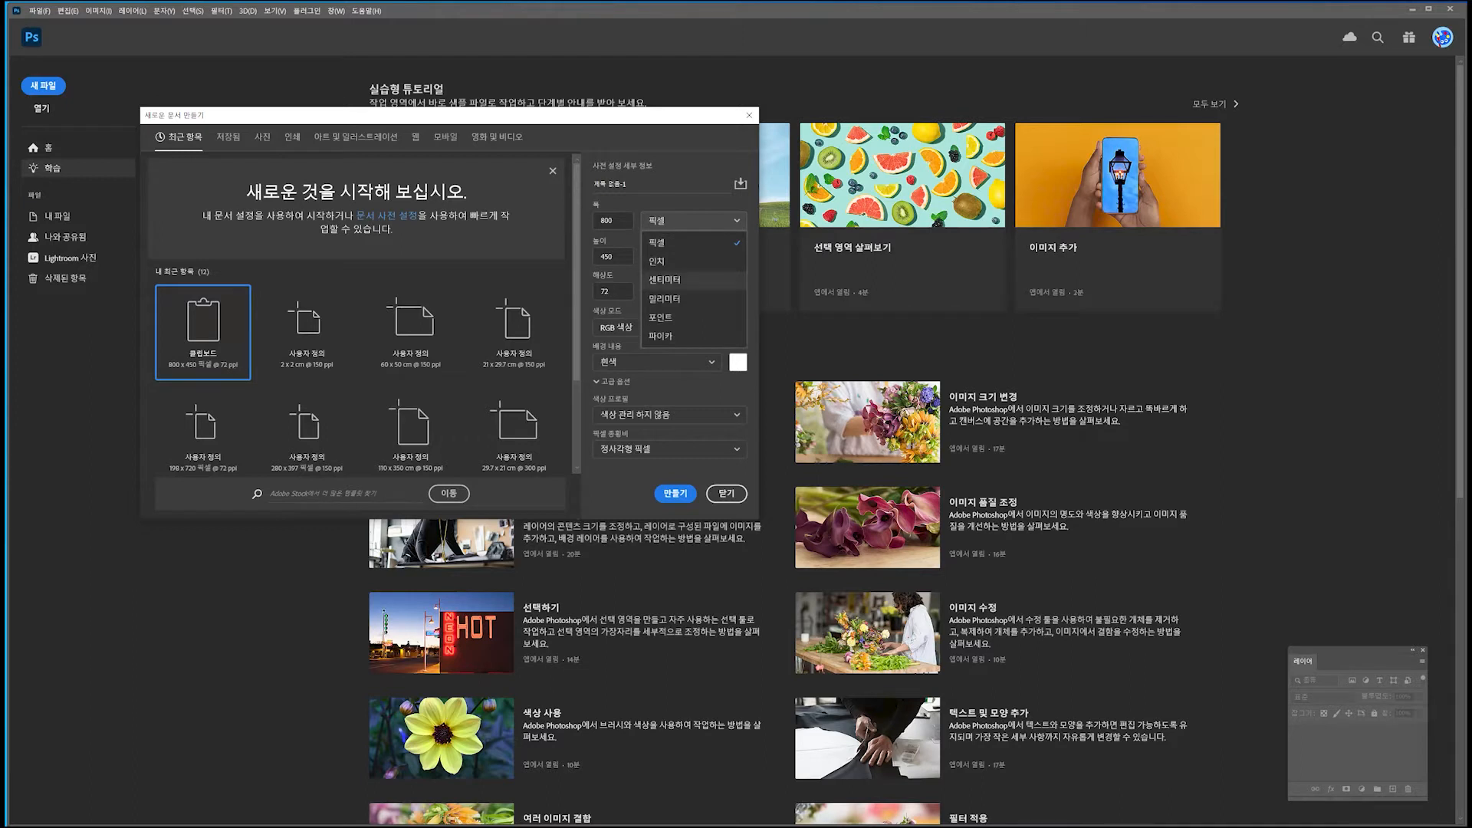
- Create a new white document 60 cm wide and 50 cm high with a resolution of 150 pixels per inch
click(664, 280)
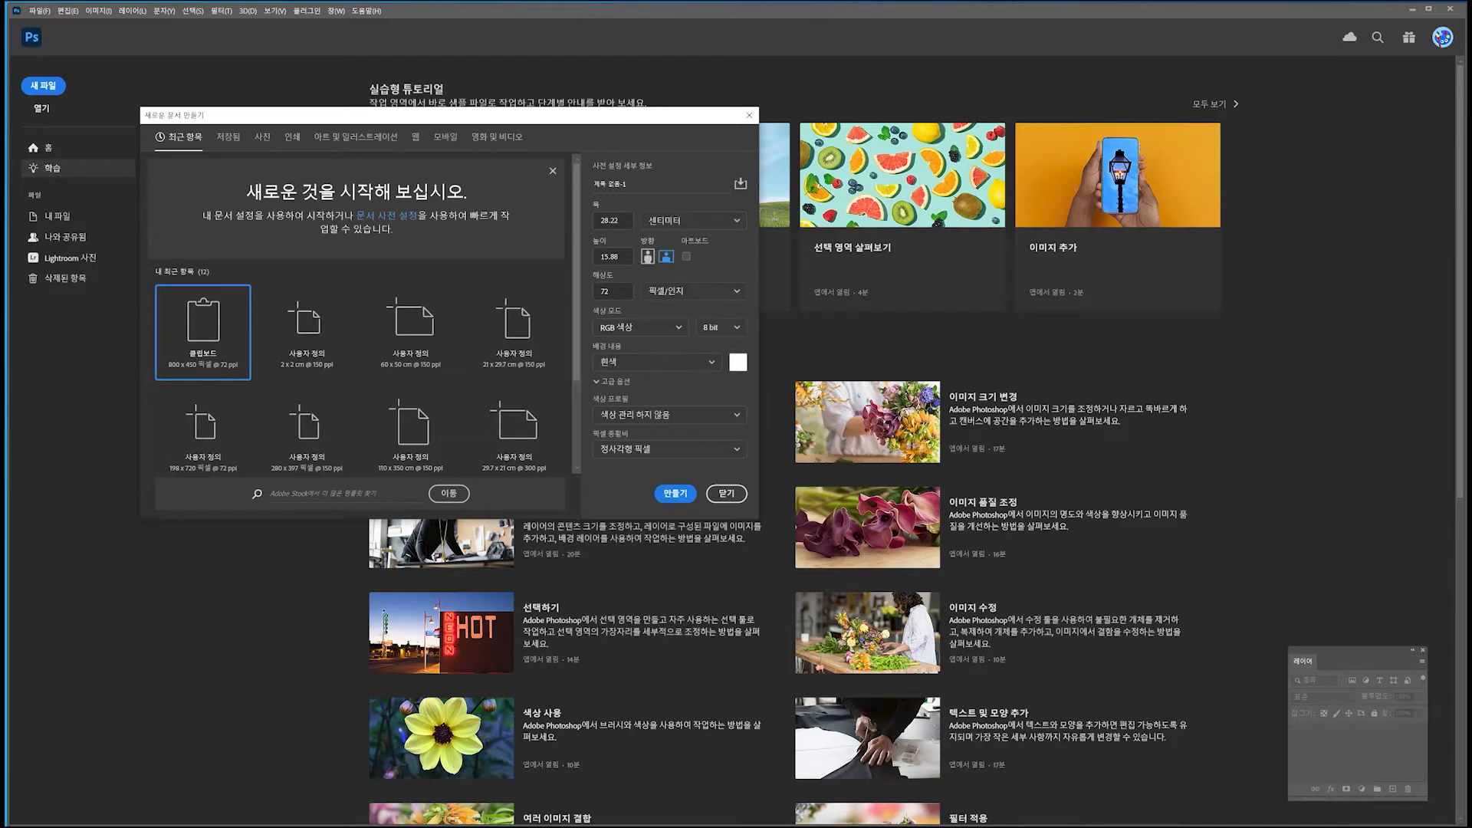
double_click(610, 221)
key(BackSpace)
text(60)
key(Tab)
key(BackSpace)
text(50)
key(Tab)
double_click(605, 291)
text(1)
click(675, 493)
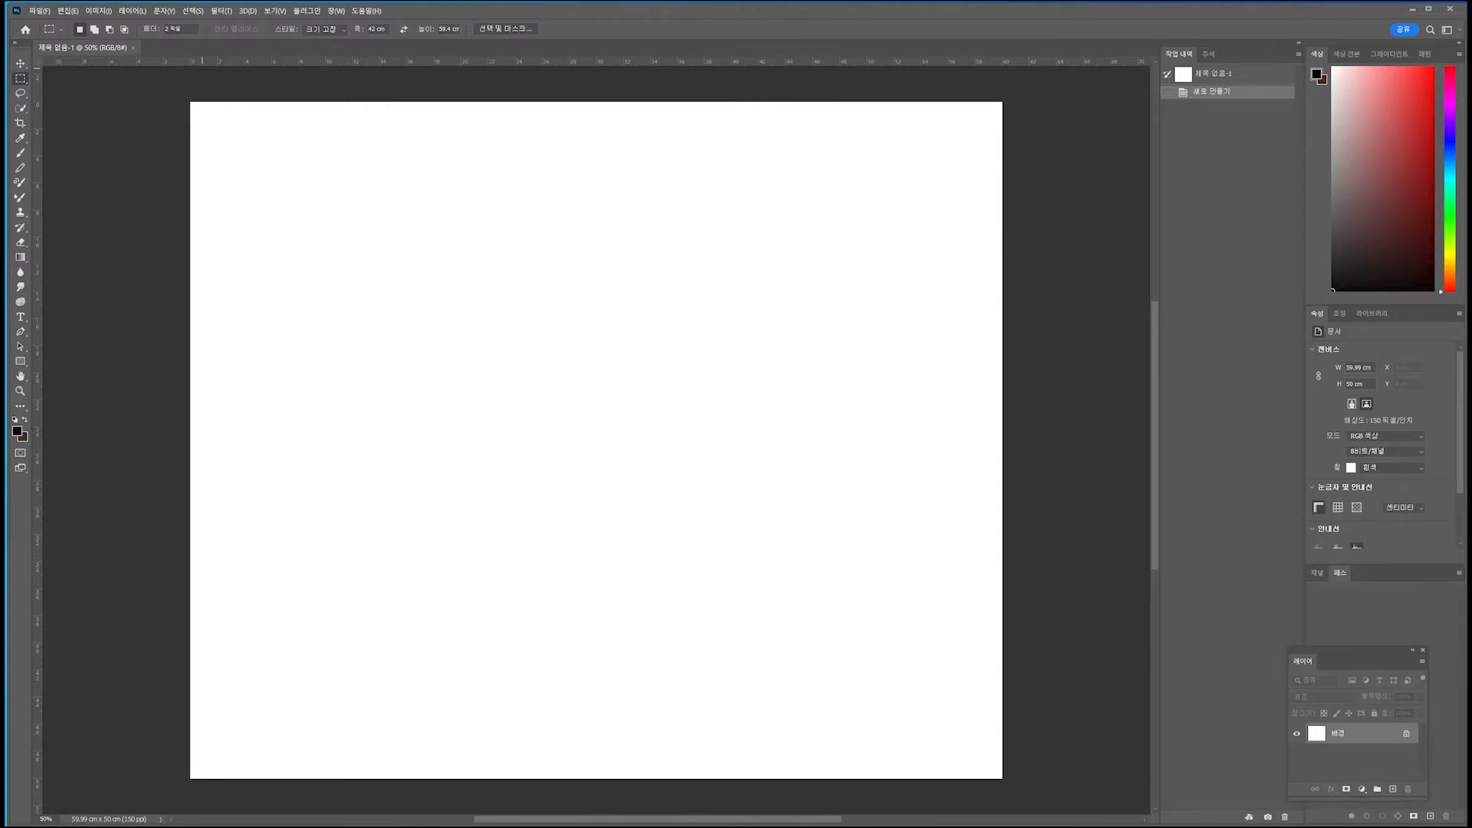
- Create a second new document measuring 2 × 2 cm at 150 pixels per inch
click(39, 11)
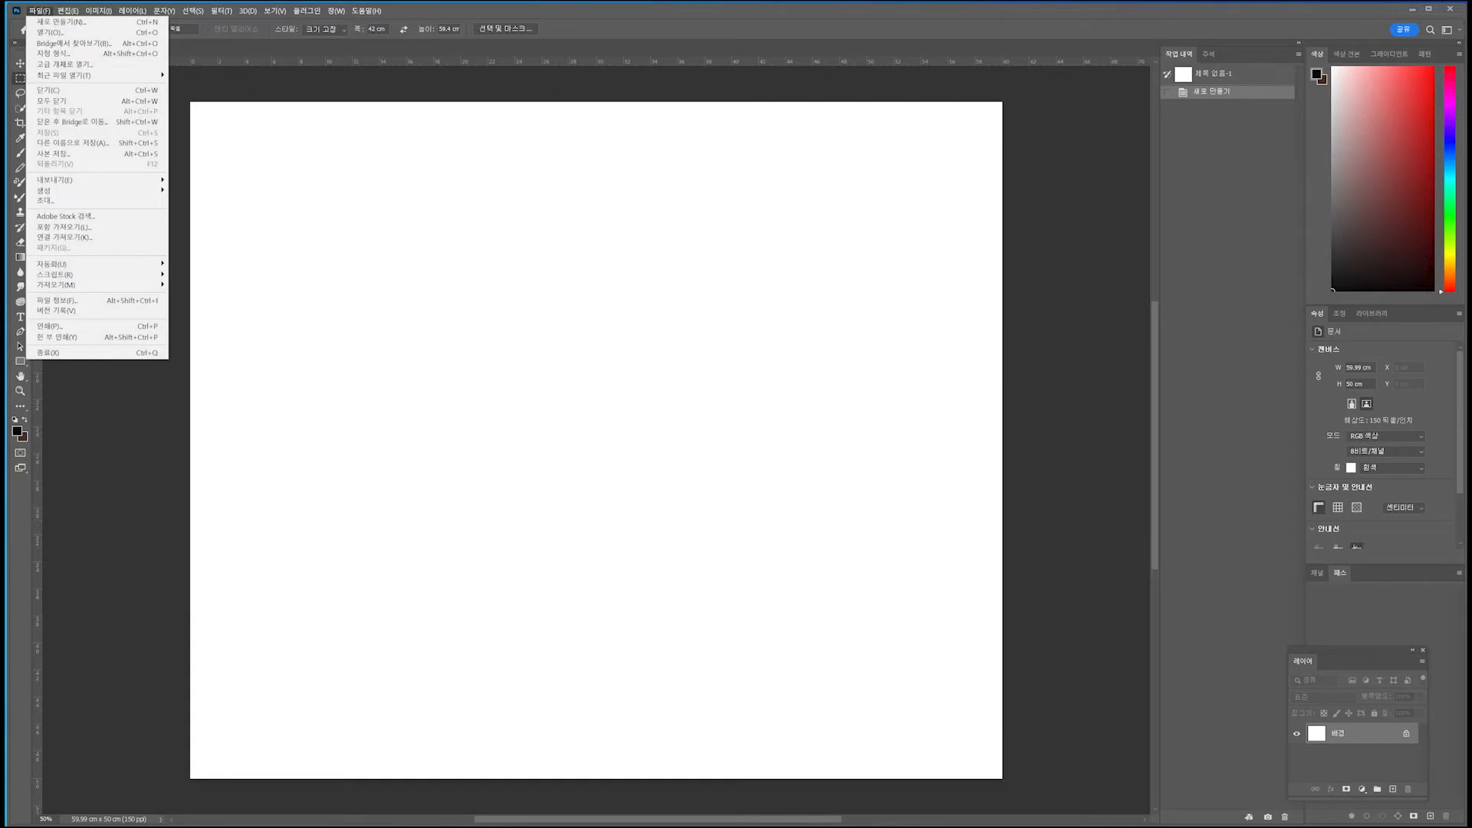
click(61, 21)
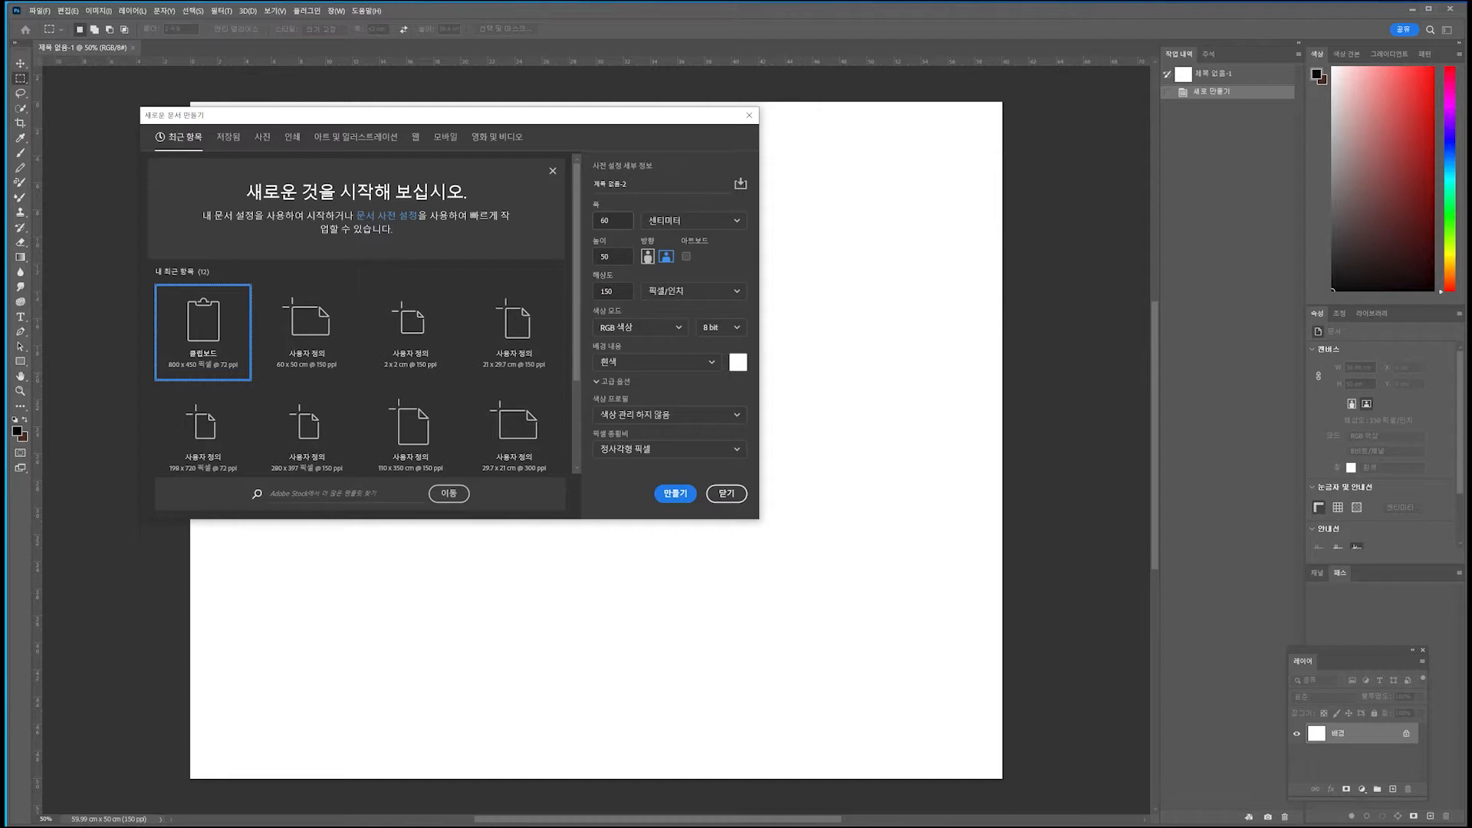
double_click(605, 221)
key(BackSpace)
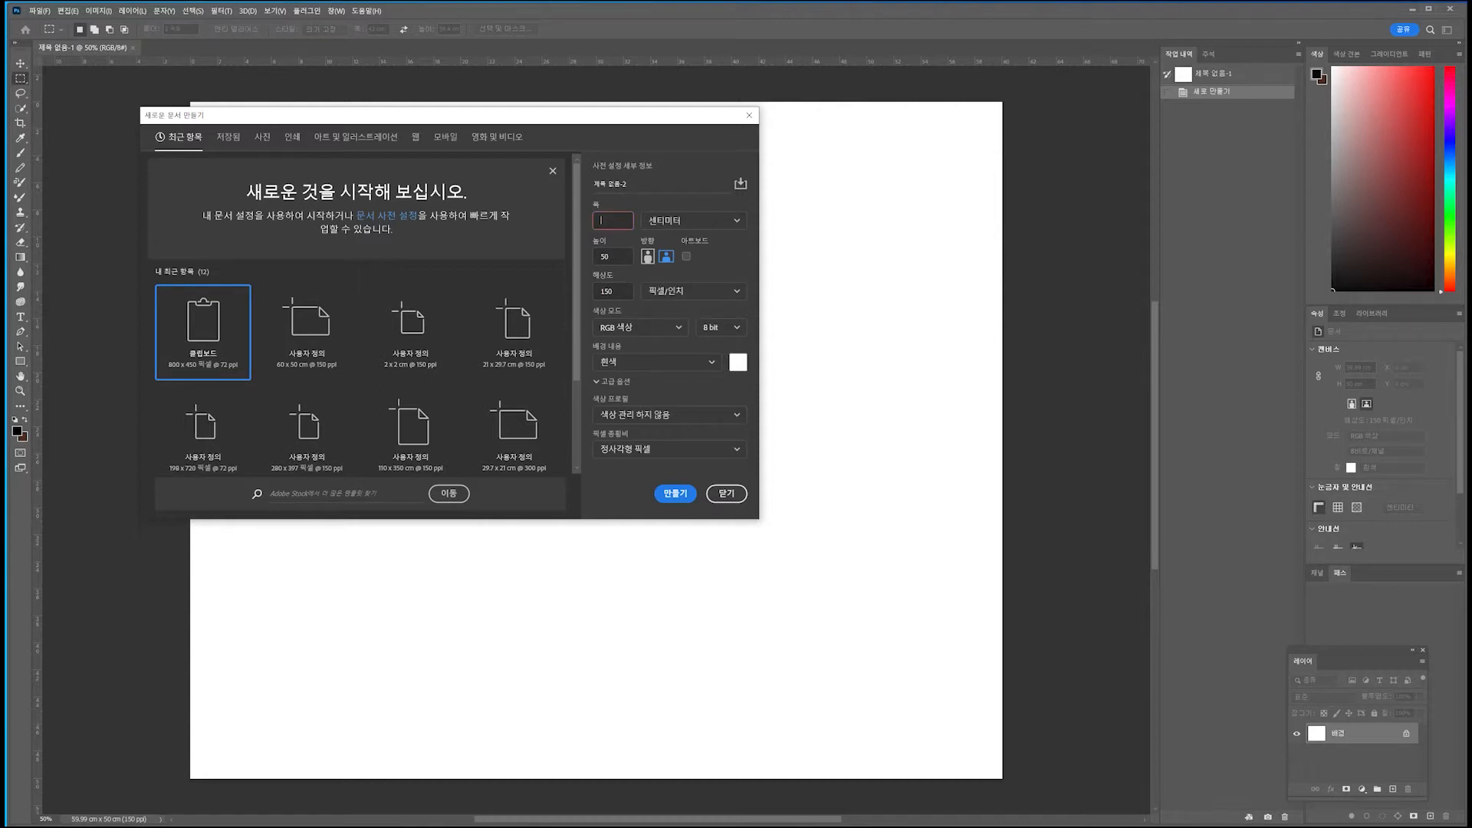
text(2)
key(Tab)
text(2)
key(Return)
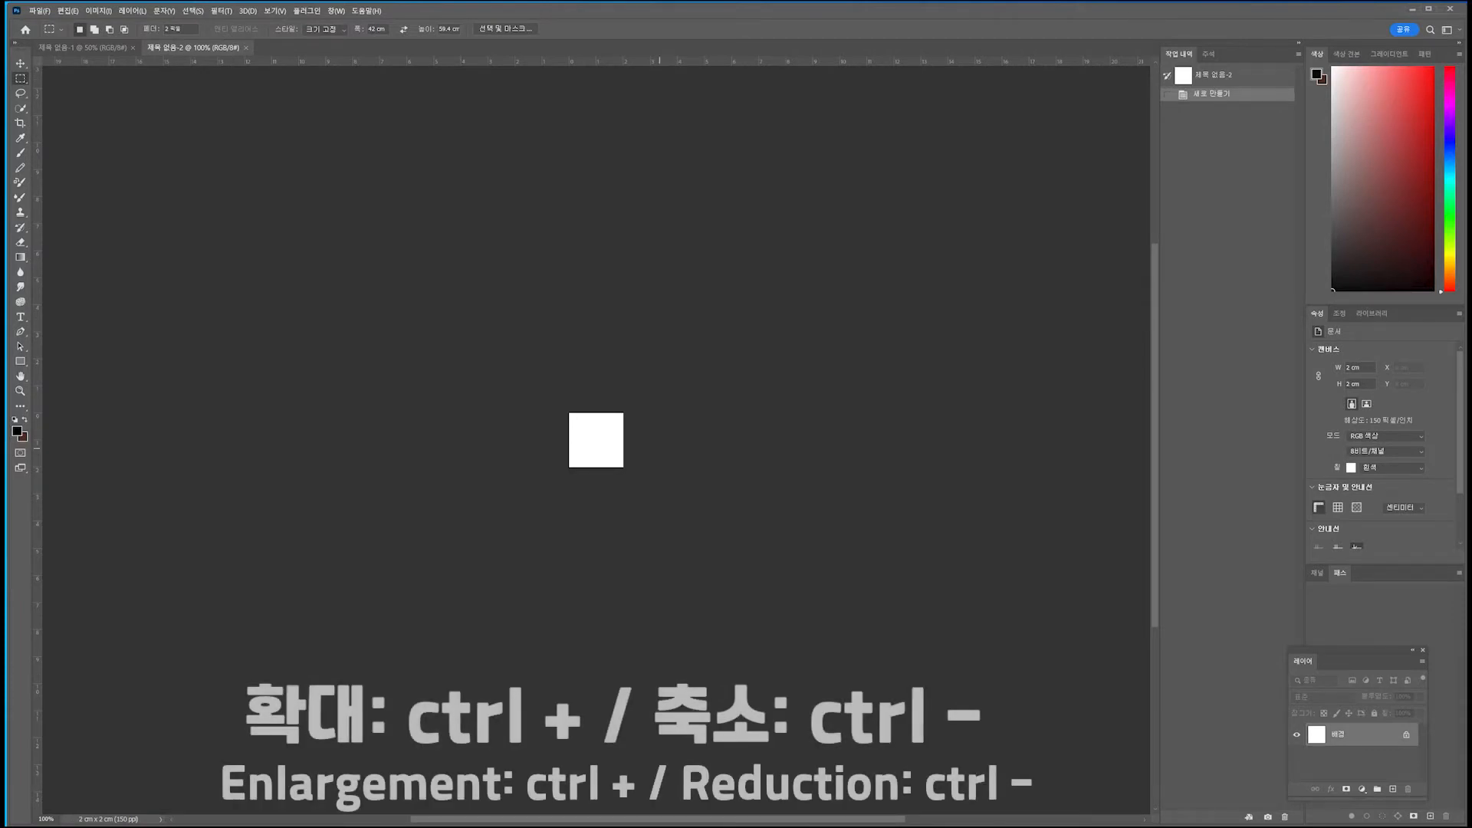
- Move the floating layer list beside the enlarged canvas and convert the locked background into a regular layer
key(ctrl+plus)
key(ctrl+plus)
key(ctrl+plus)
key(ctrl+plus)
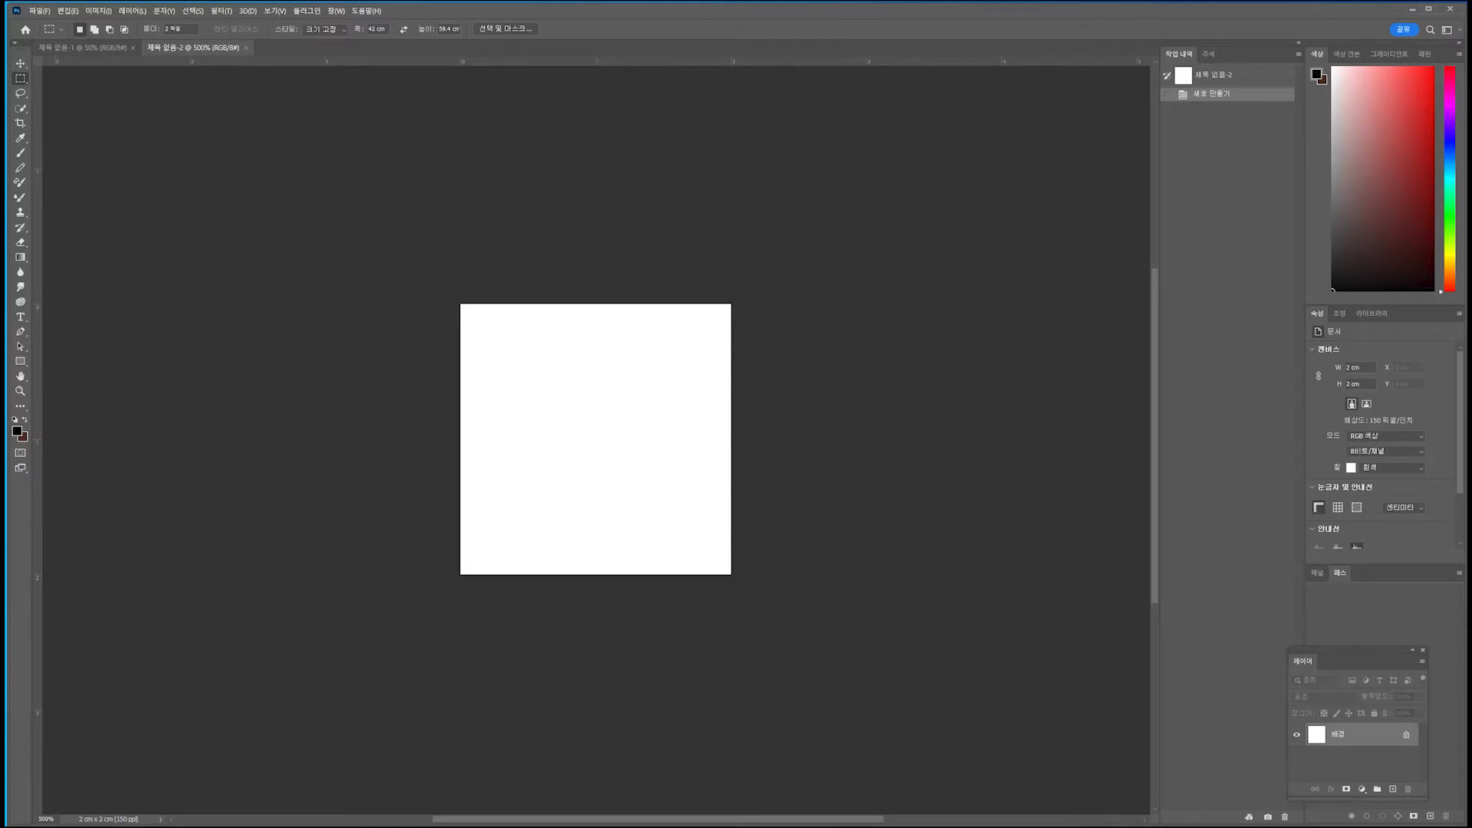
drag(1350, 652, 900, 297)
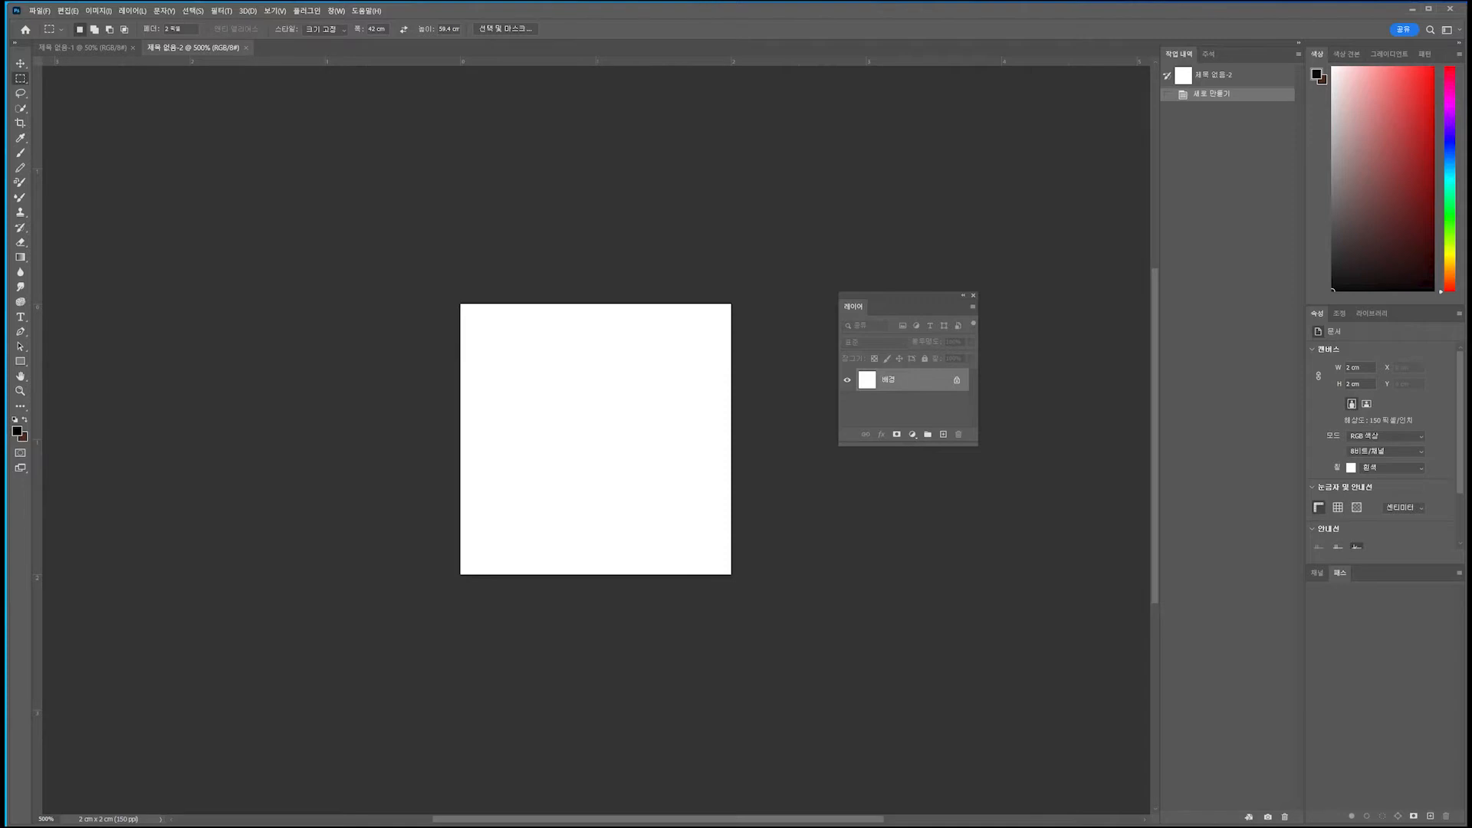
double_click(911, 381)
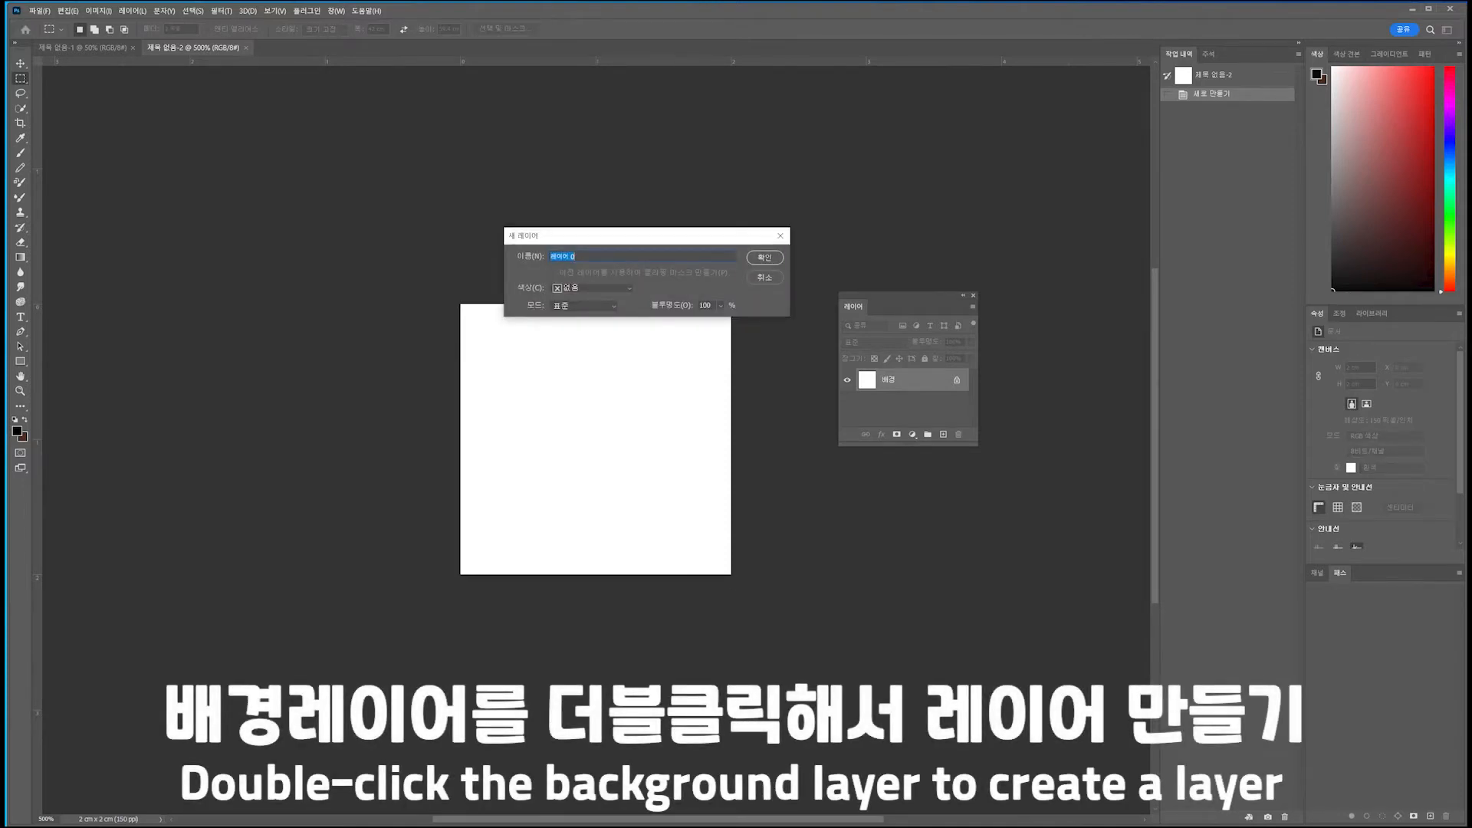
click(765, 257)
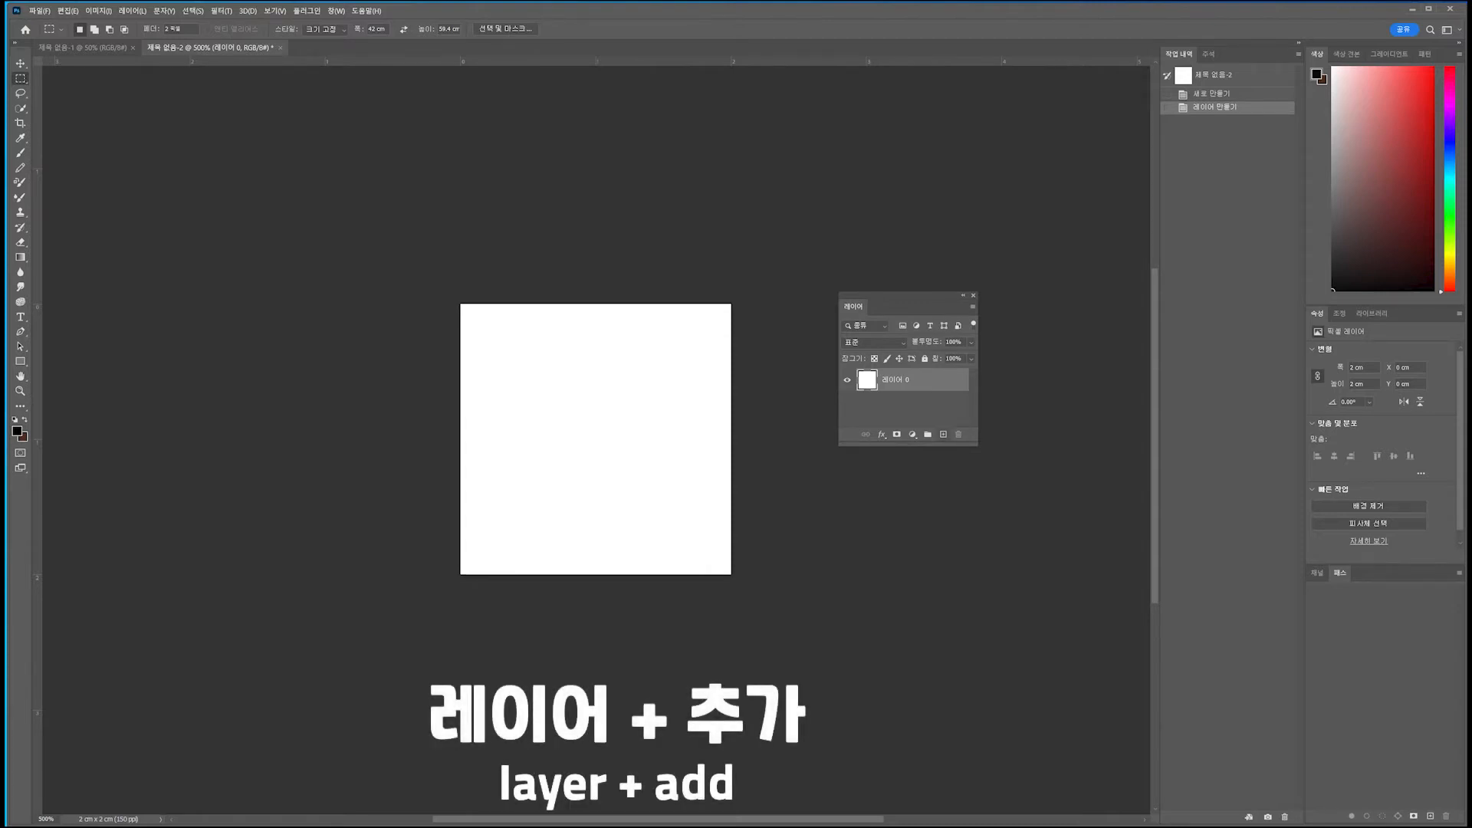
- Add a new empty layer and delete the white layer beneath it
key(ctrl+shift+alt+n)
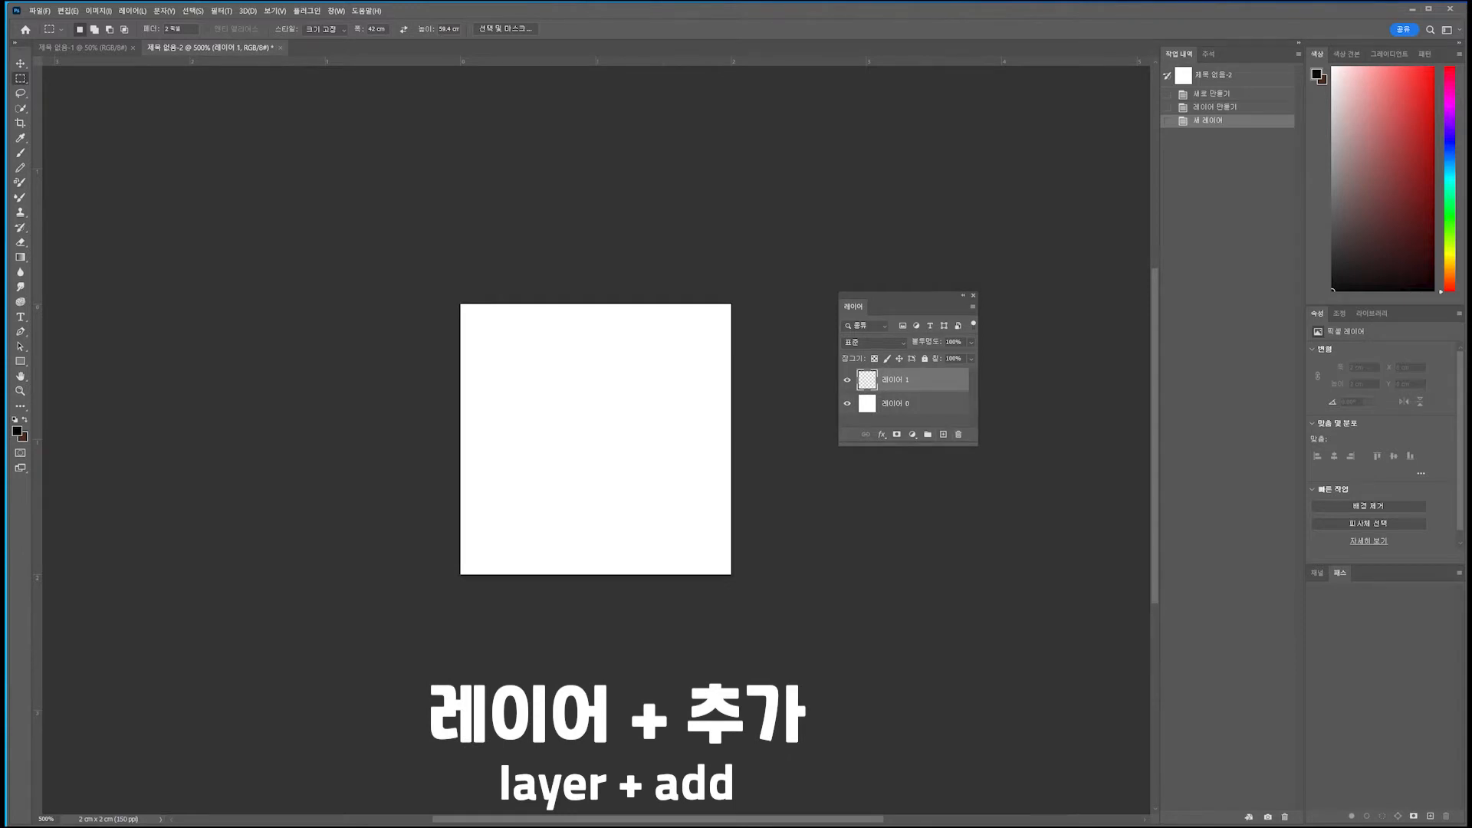
click(912, 403)
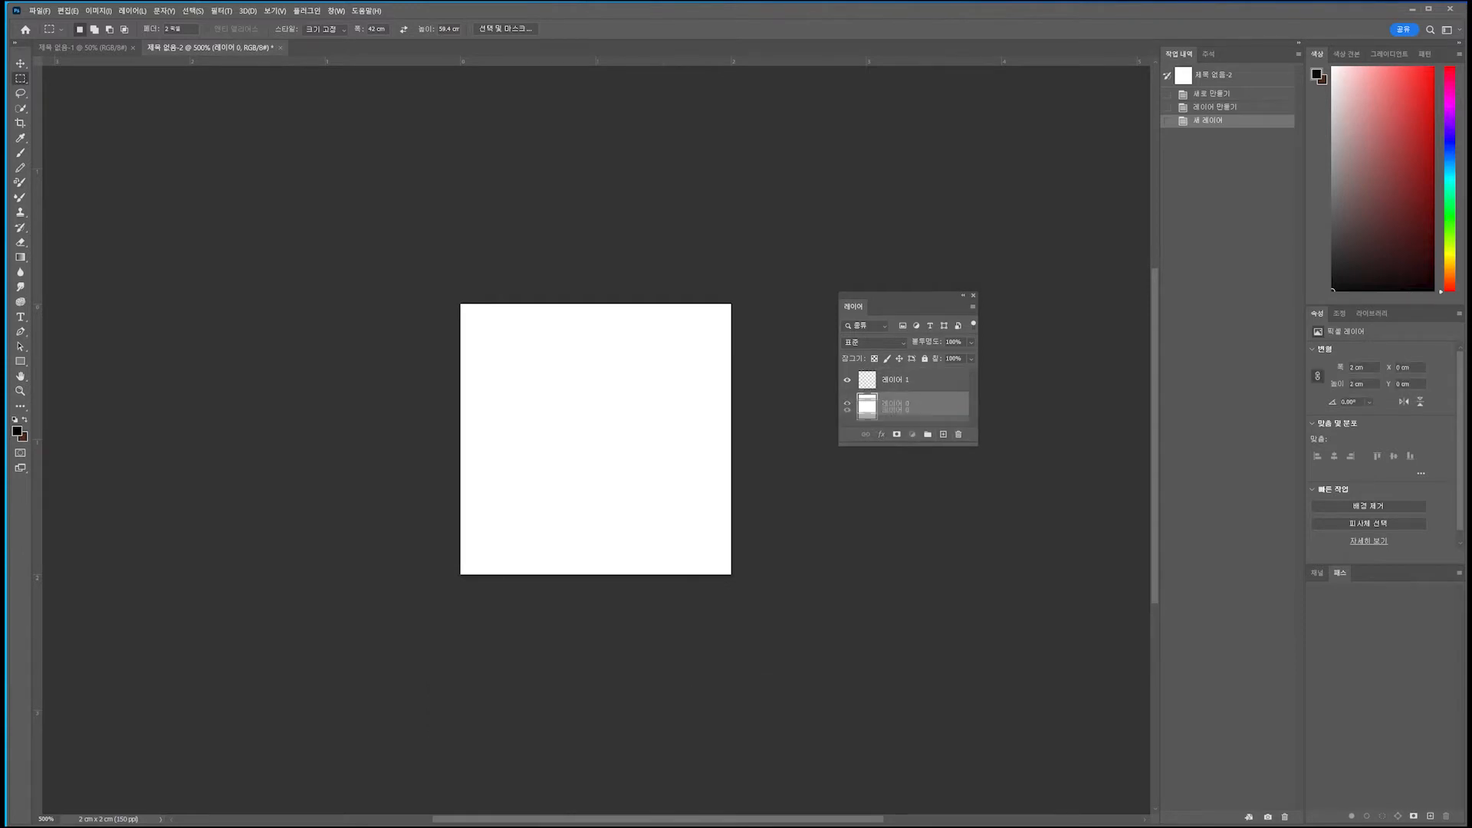
key(Delete)
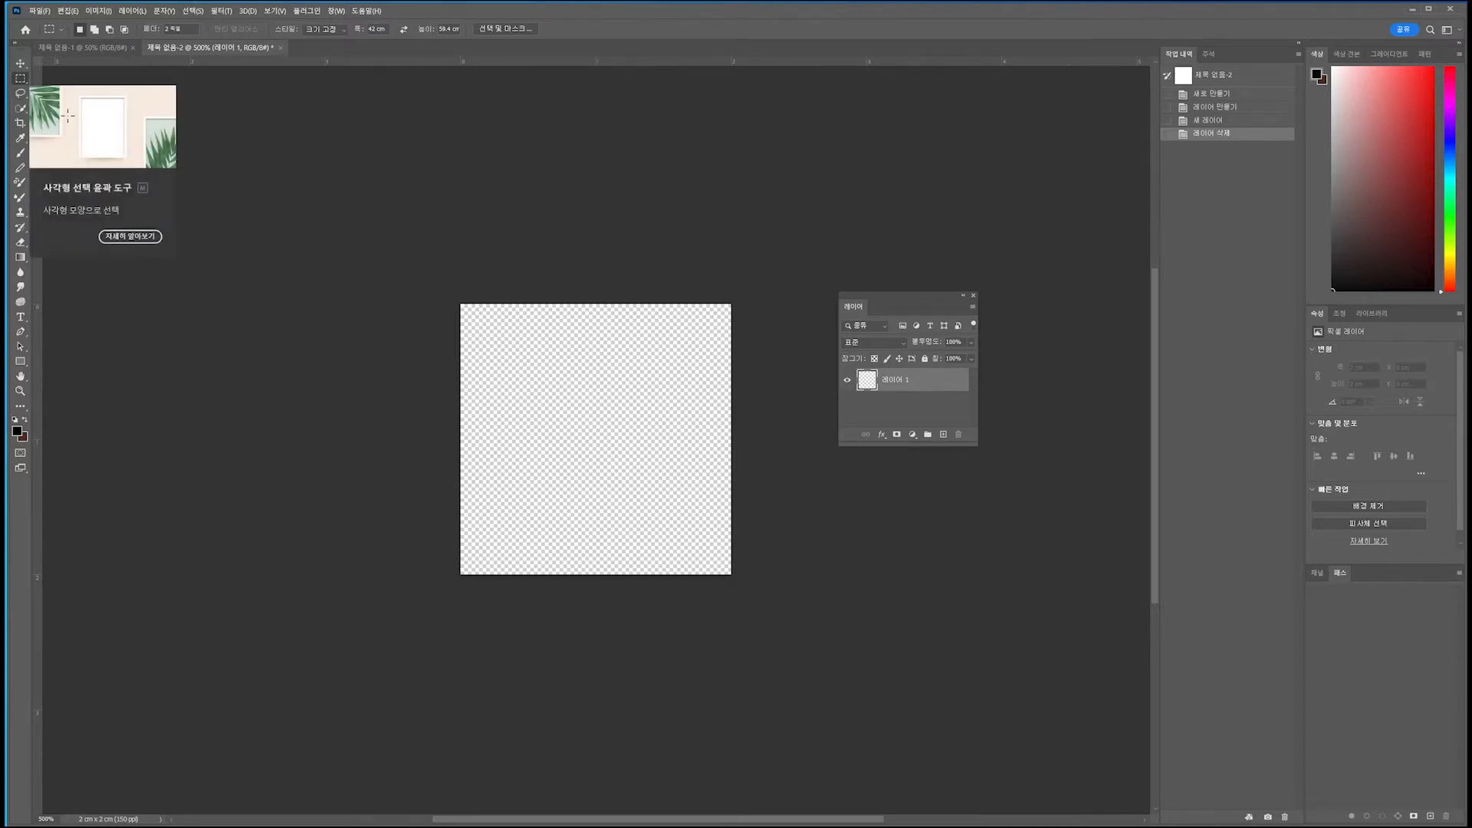
- Draw a circular selection about 1.81 cm in diameter inside the canvas with the Elliptical Marquee tool
right_click(20, 78)
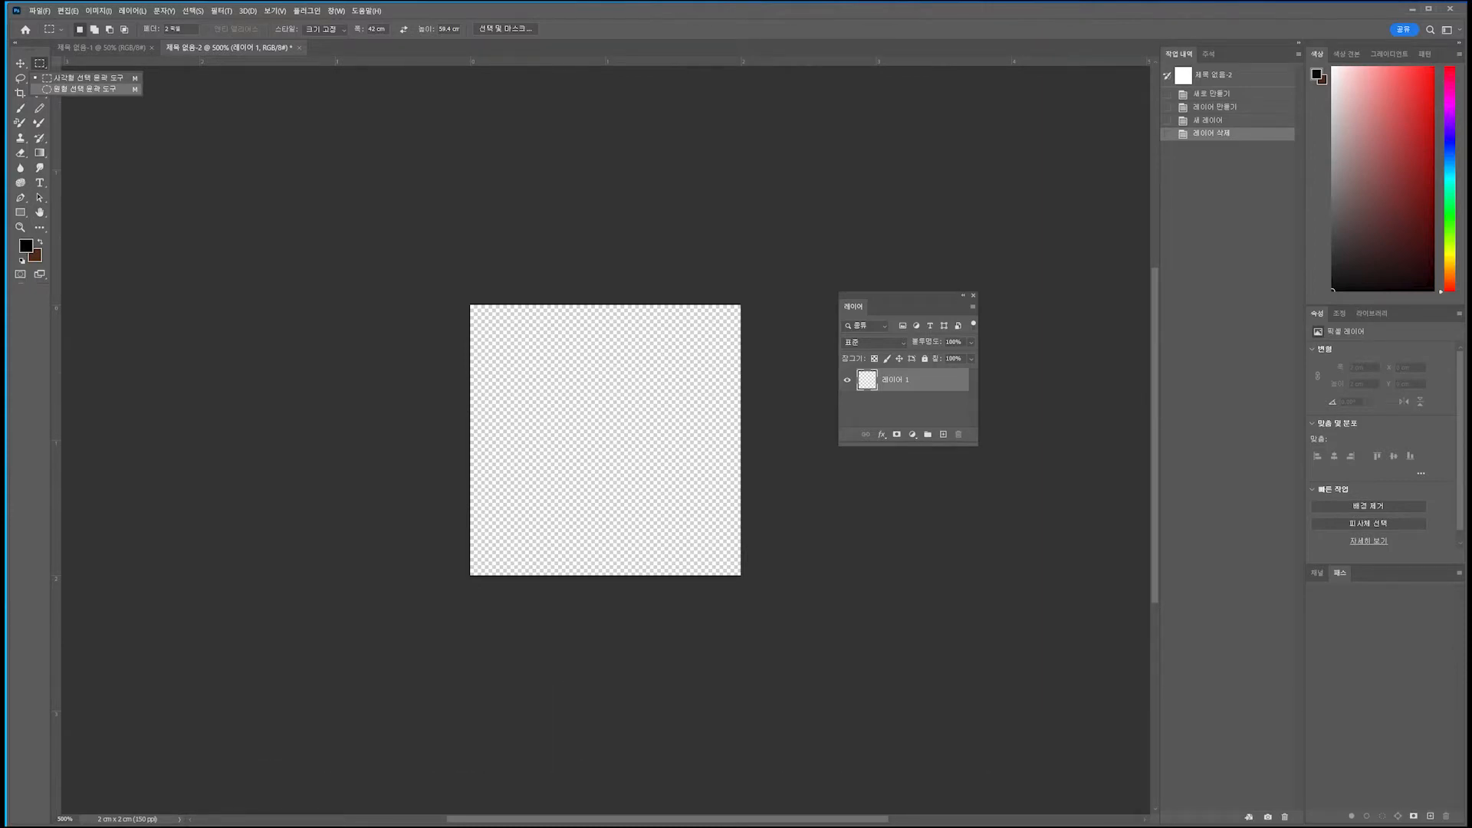
click(84, 89)
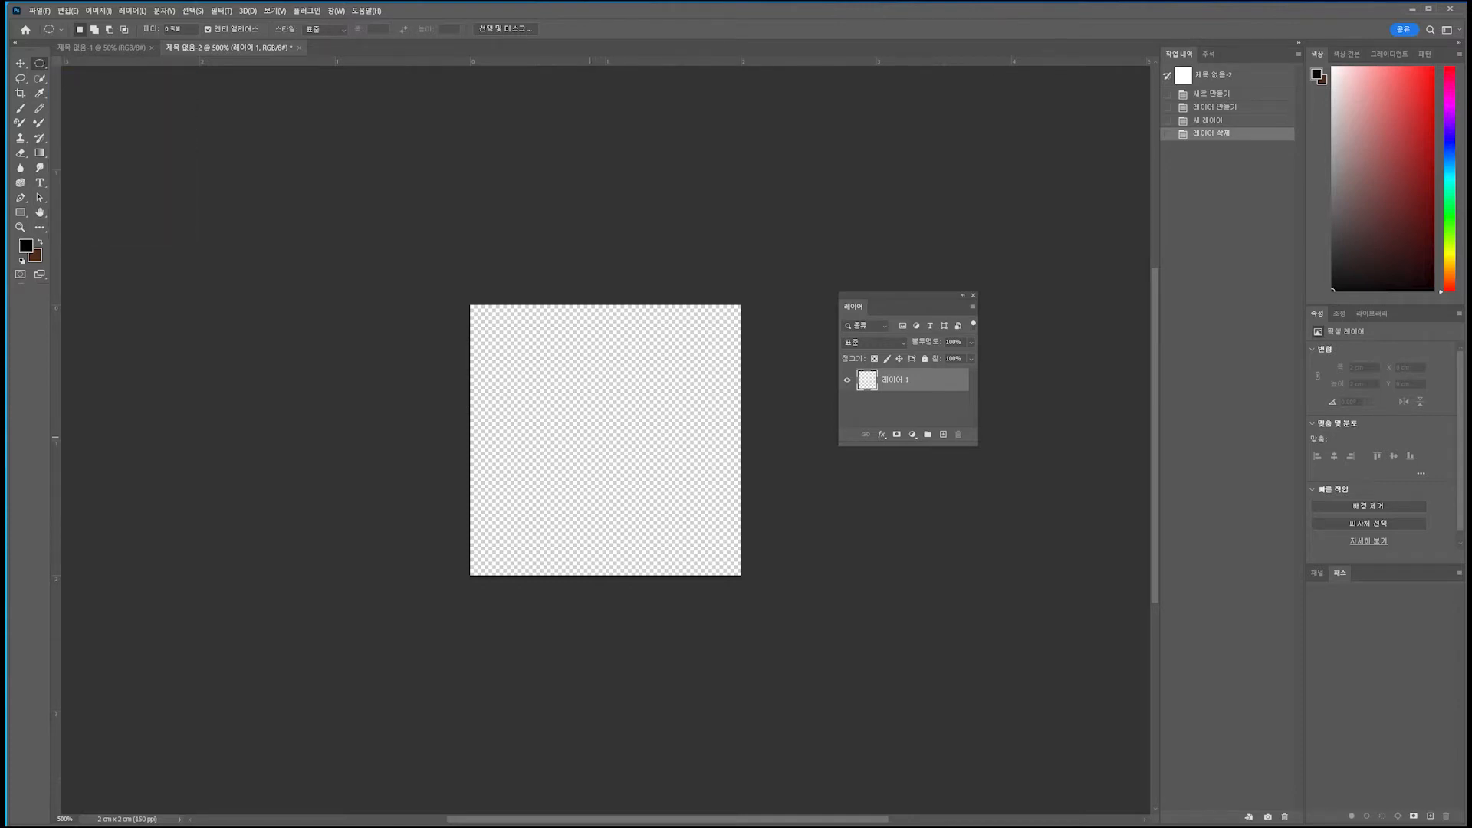
drag(599, 434, 837, 661)
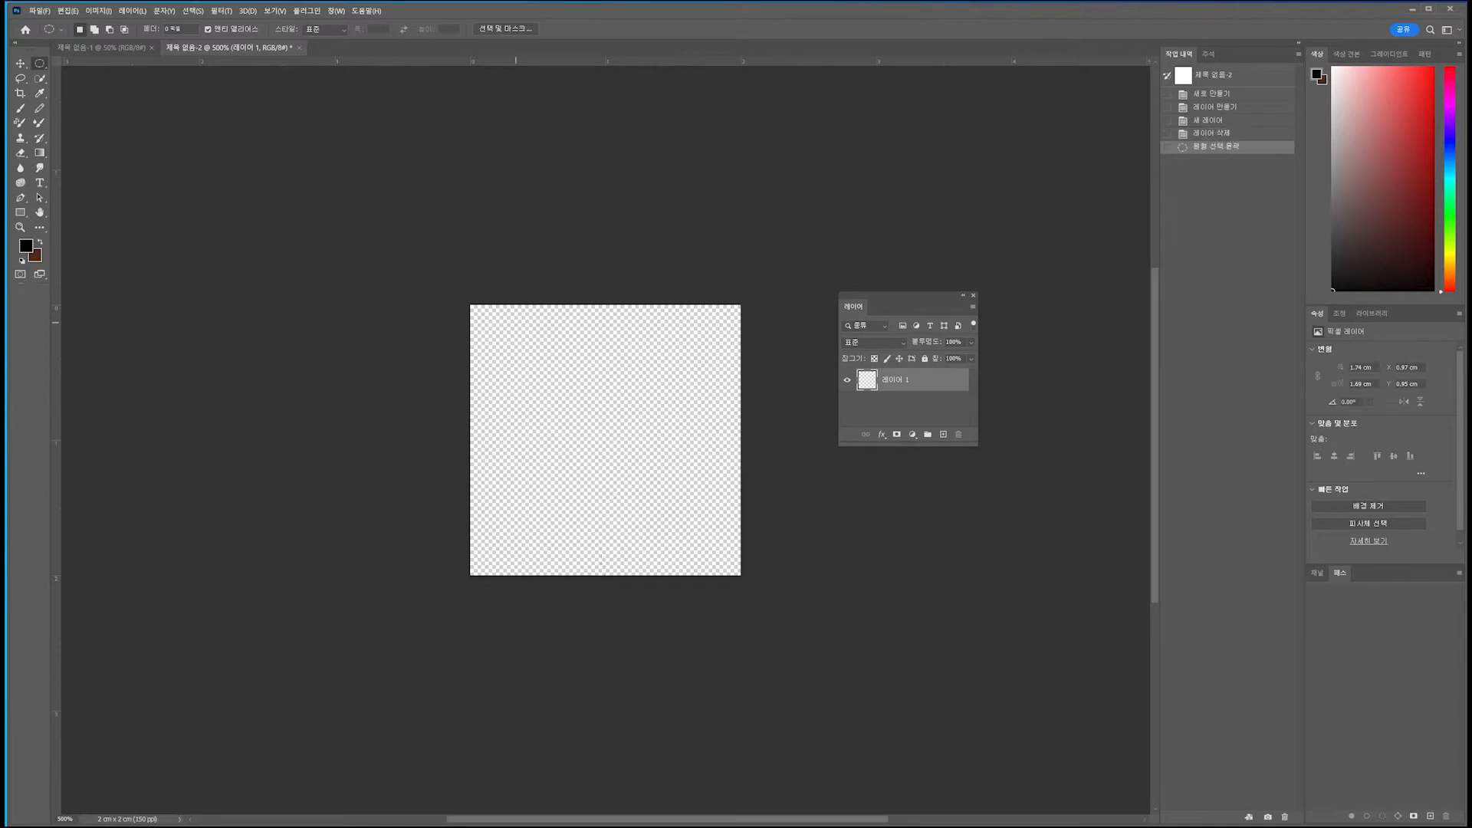
drag(481, 322, 731, 545)
drag(502, 326, 724, 557)
key(ctrl+d)
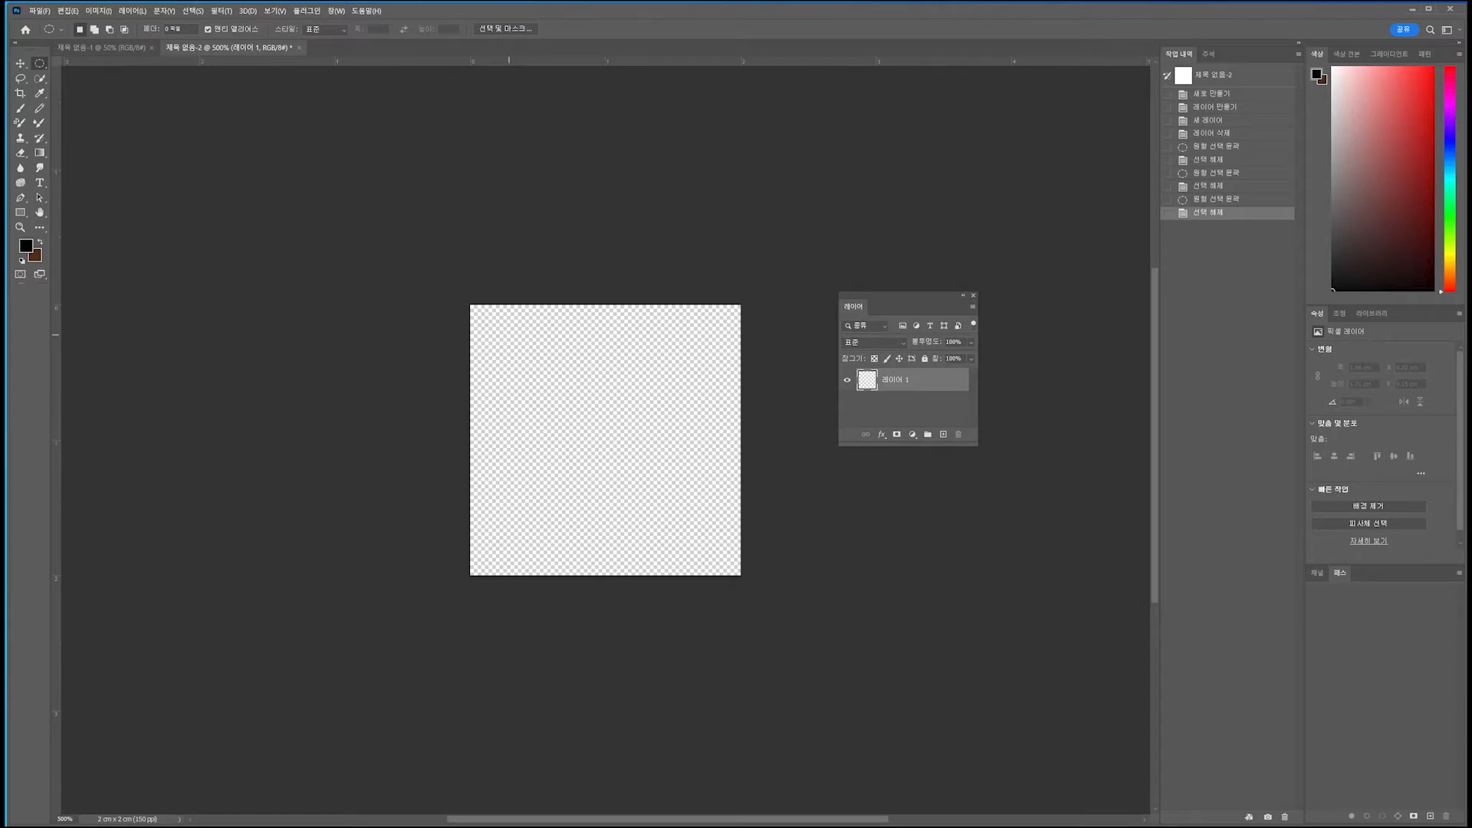
drag(485, 321, 636, 453)
drag(732, 529, 739, 543)
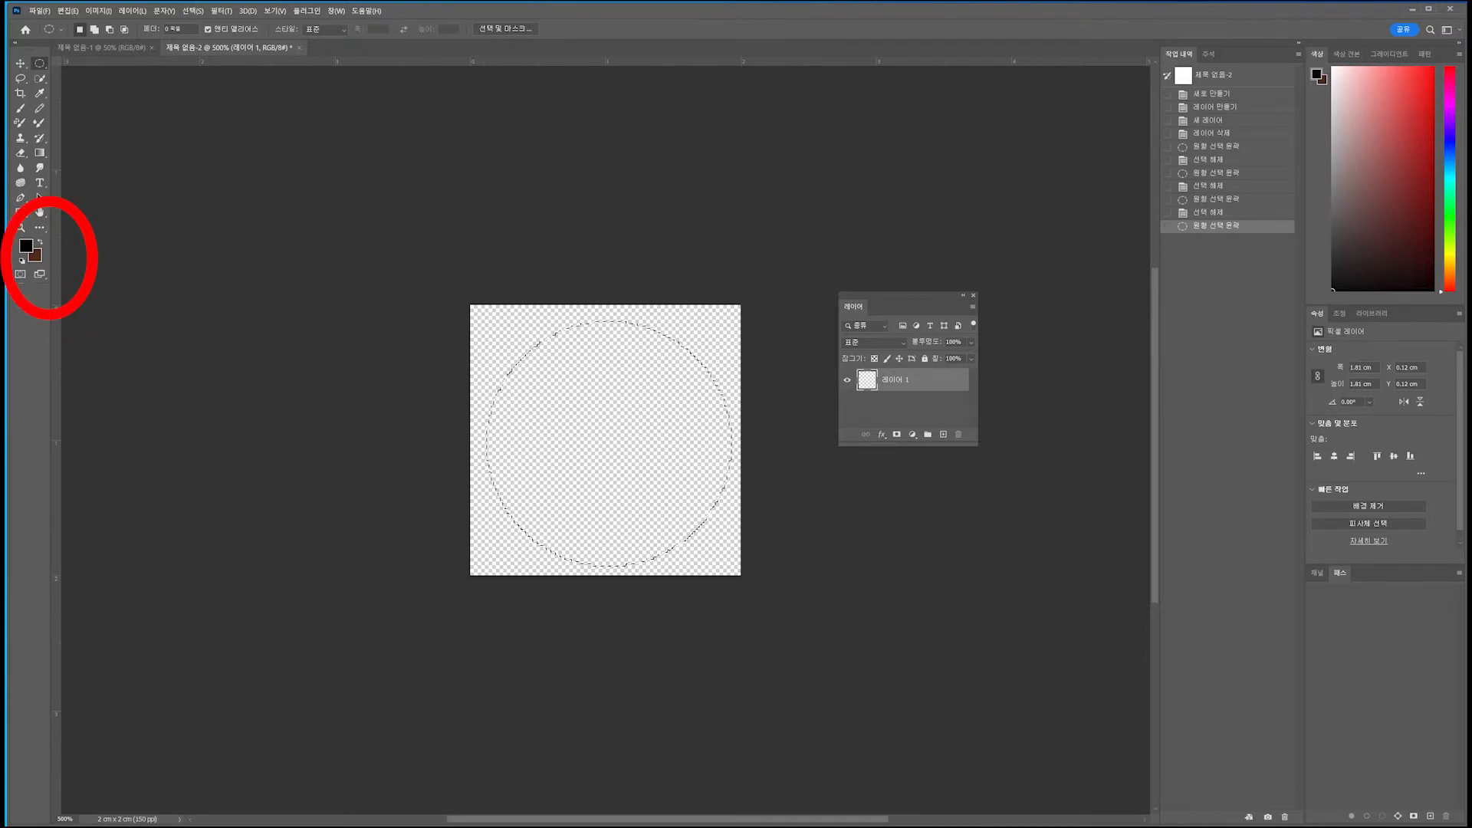
- Set the foreground colour to pure blue, 0000ff
click(26, 246)
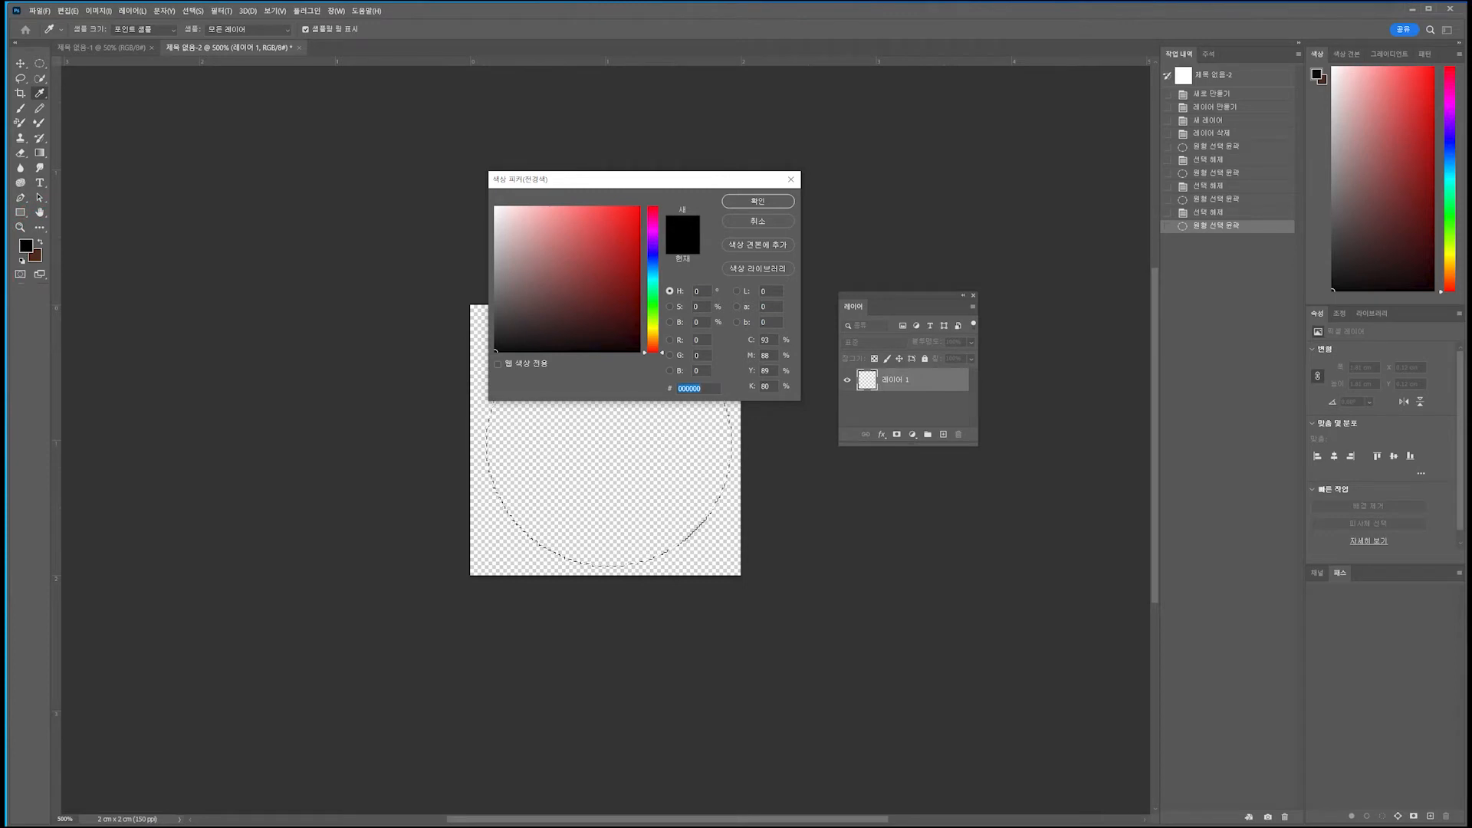
click(652, 255)
click(635, 210)
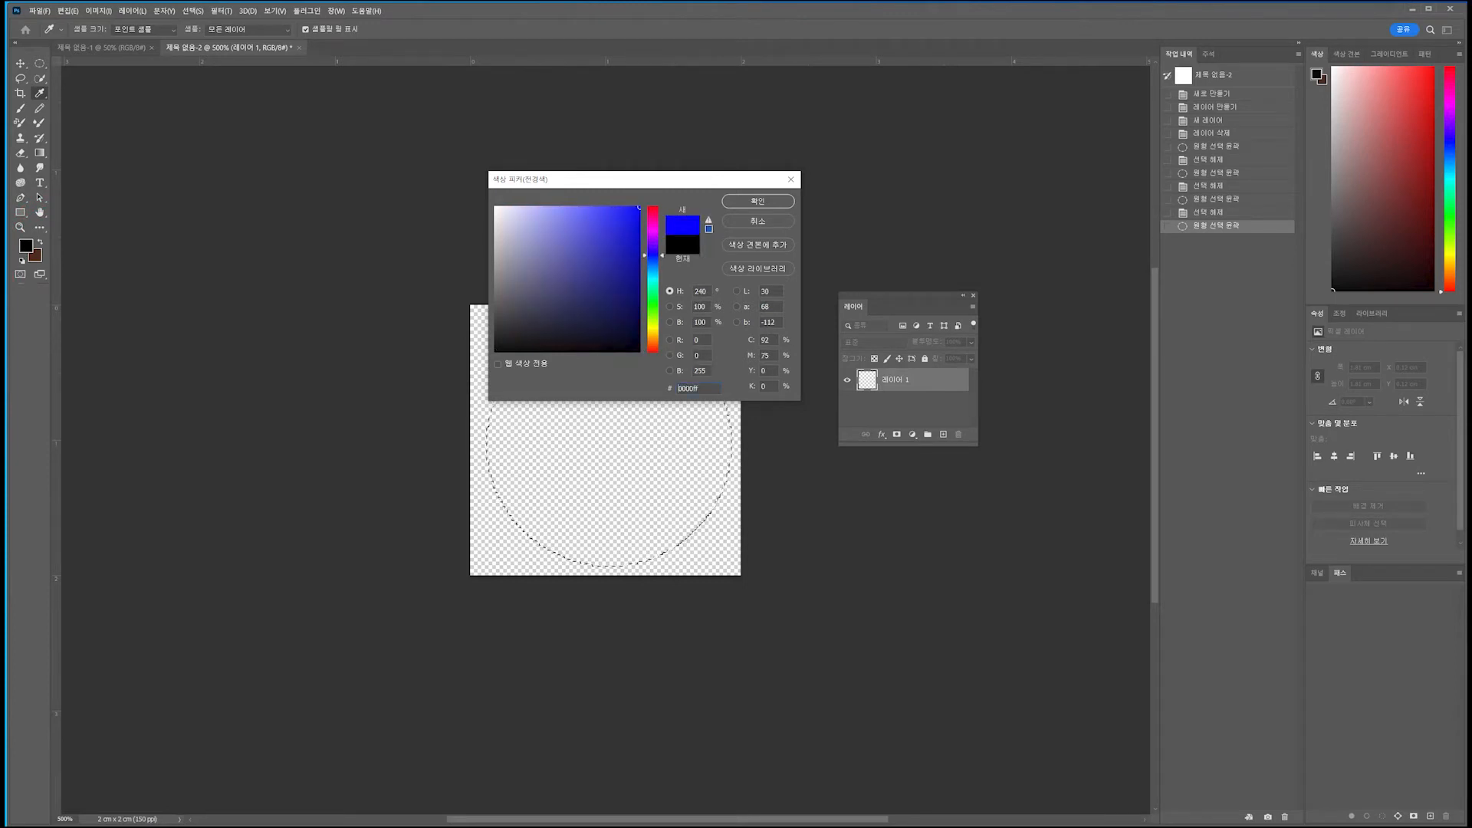
key(Return)
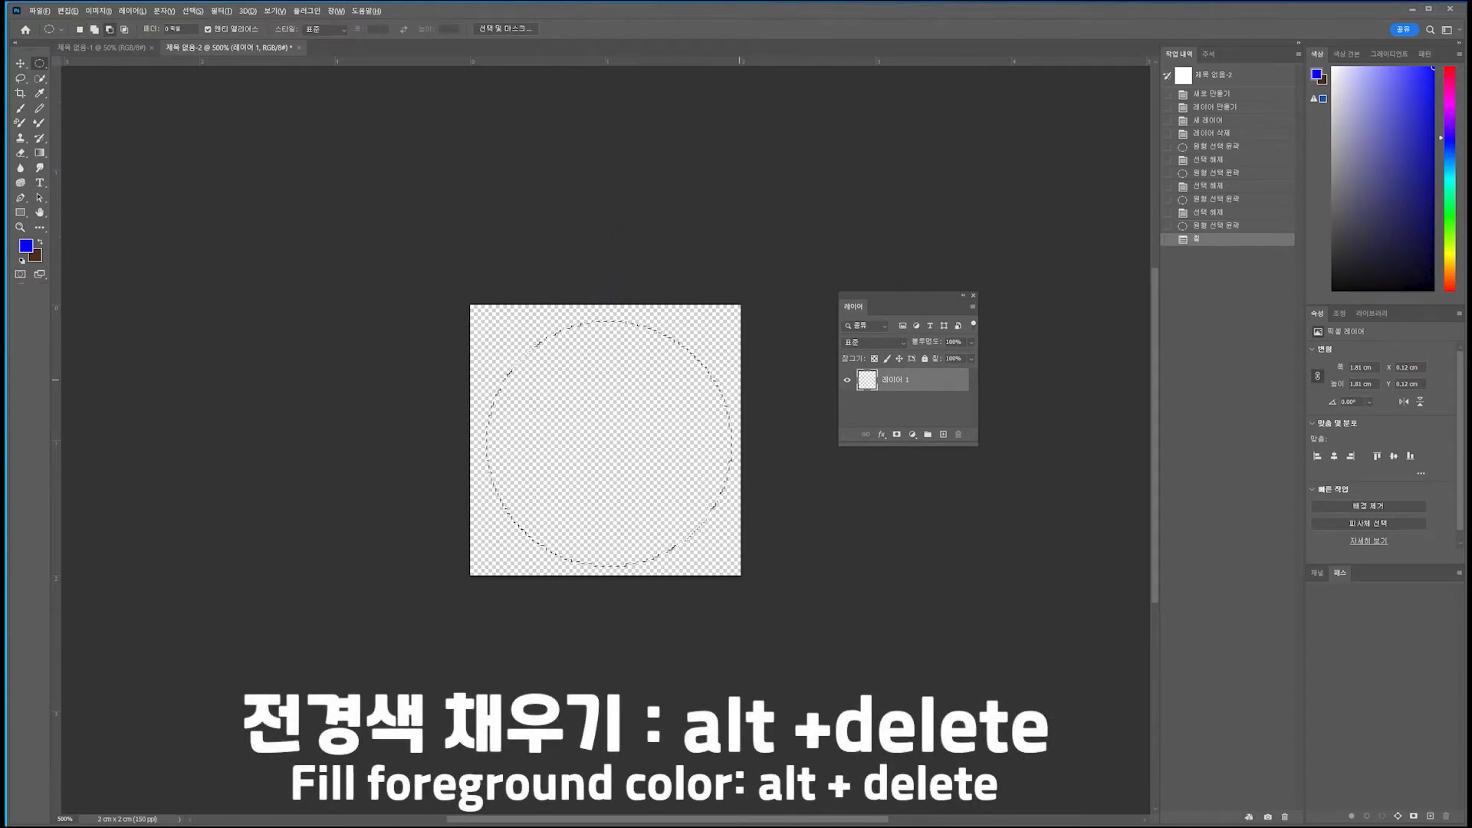
- Try filling the circular selection with the foreground colour and with the background colour, and undo both fills
key(alt+Delete)
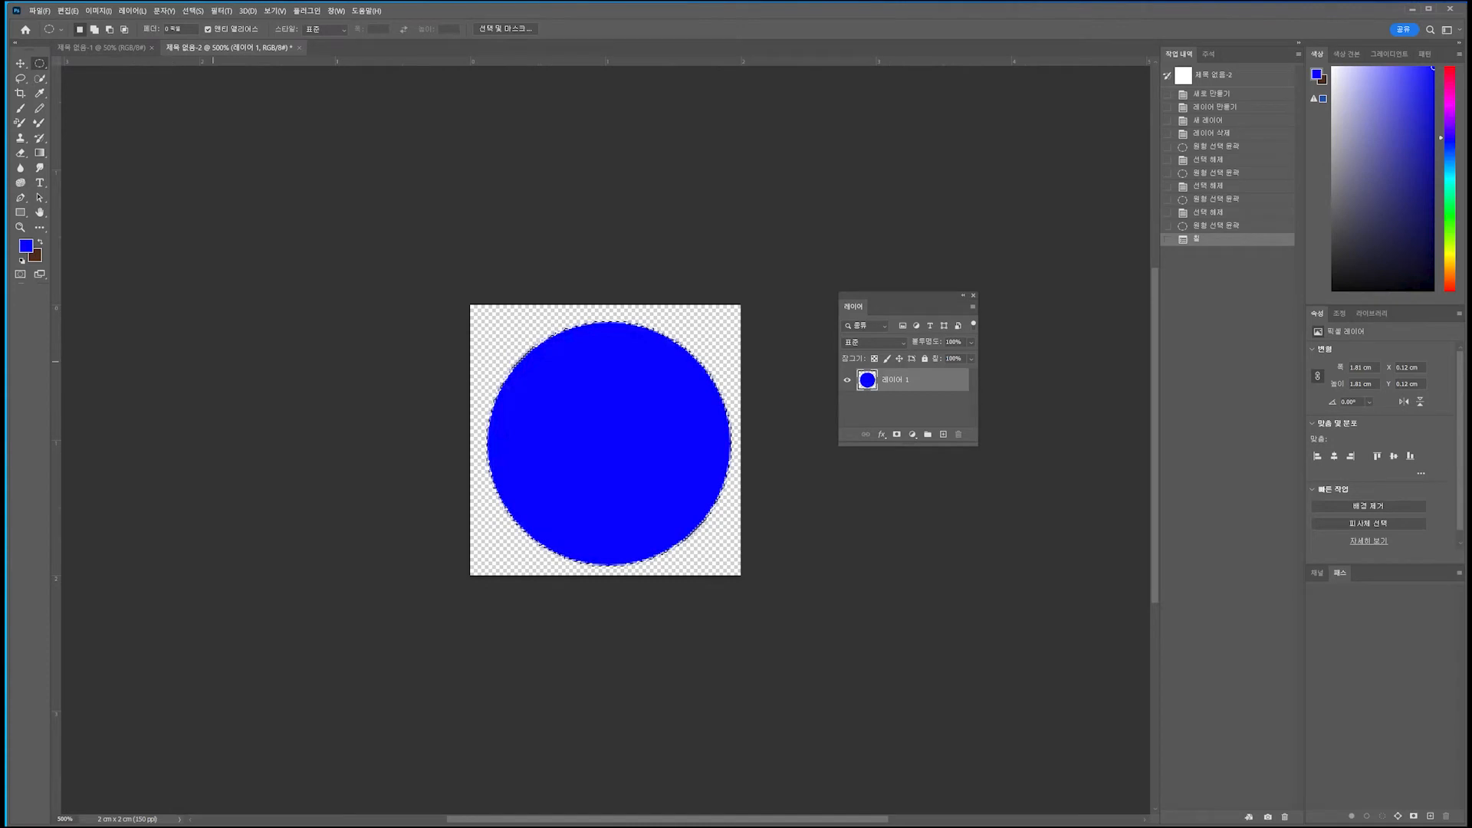
key(ctrl+Delete)
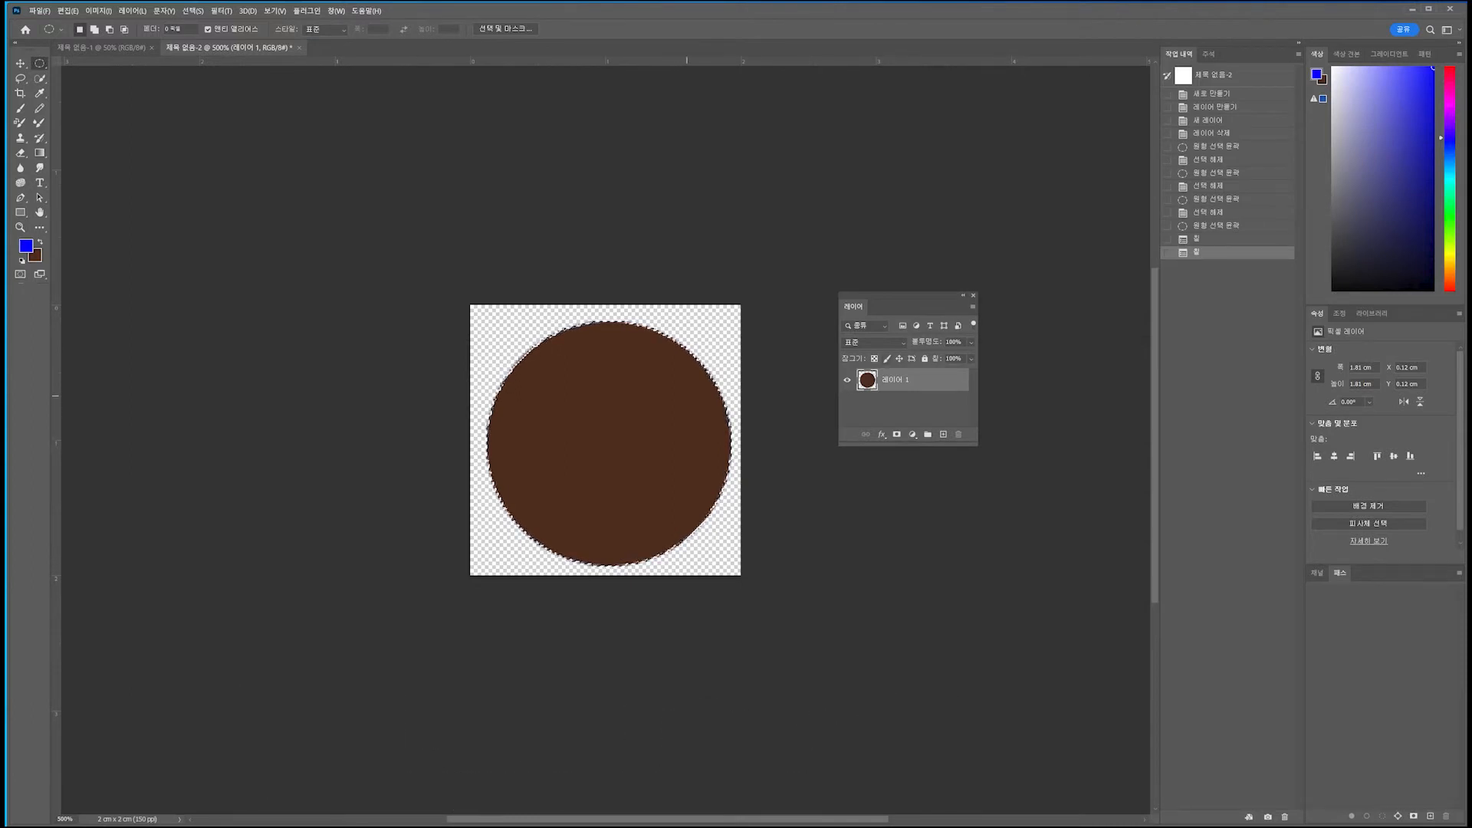
key(ctrl+z)
key(ctrl+z)
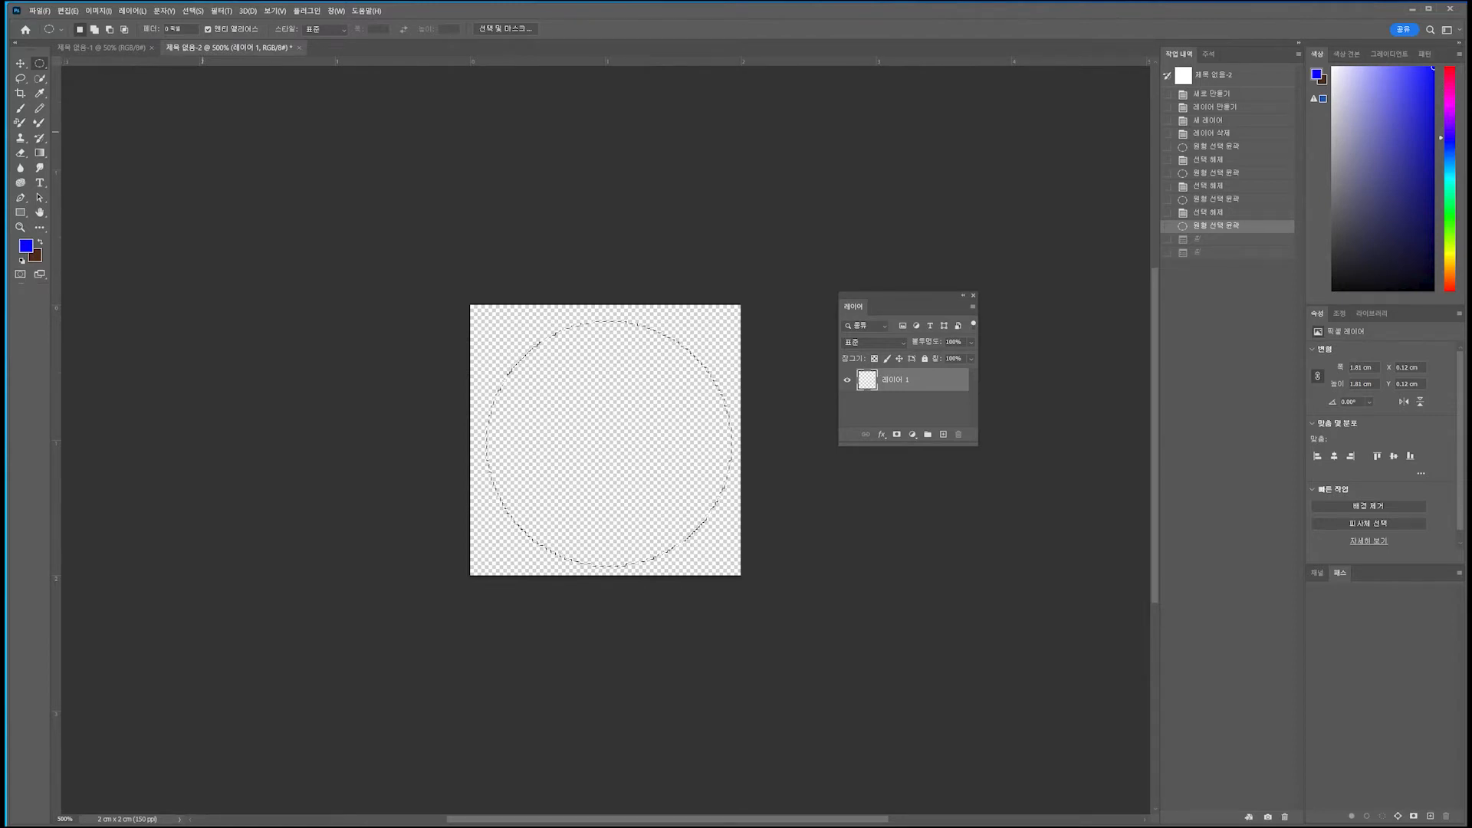
- Place guides along all four canvas edges, plus one horizontal and one vertical guide through the middle of the circular selection
key(ctrl+r)
key(ctrl+r)
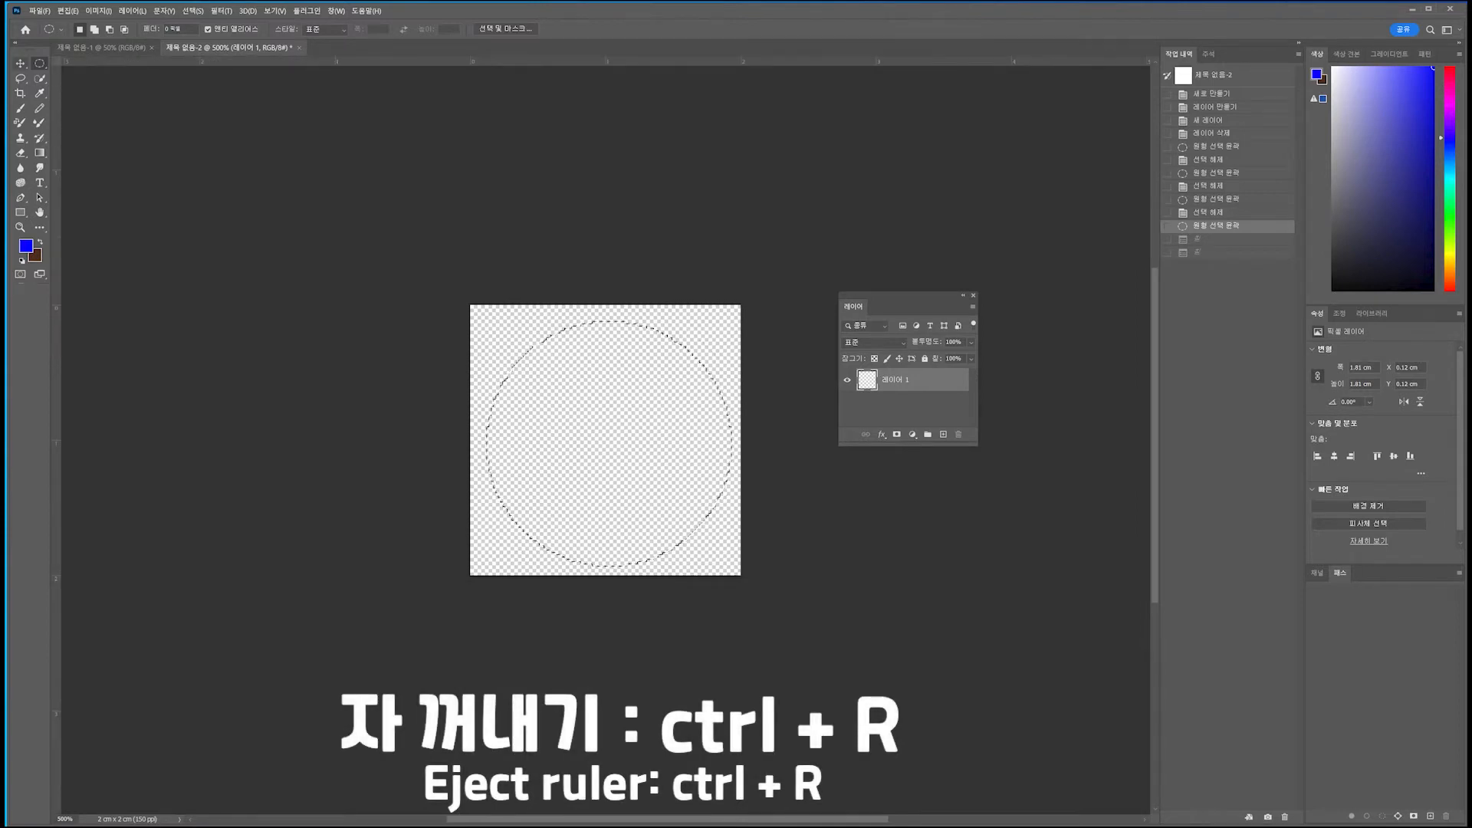
key(v)
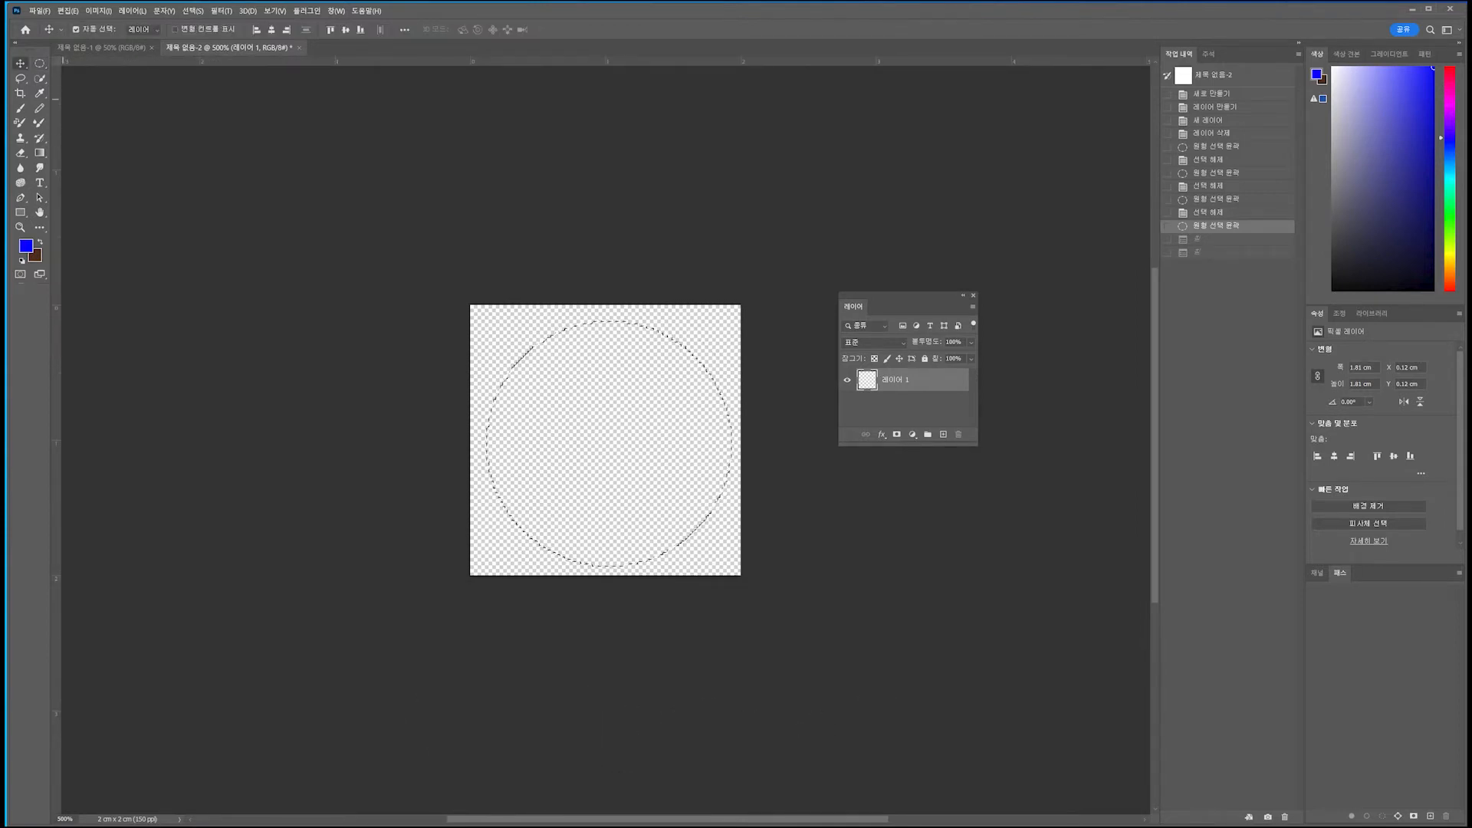
drag(55, 99, 470, 168)
drag(55, 214, 741, 235)
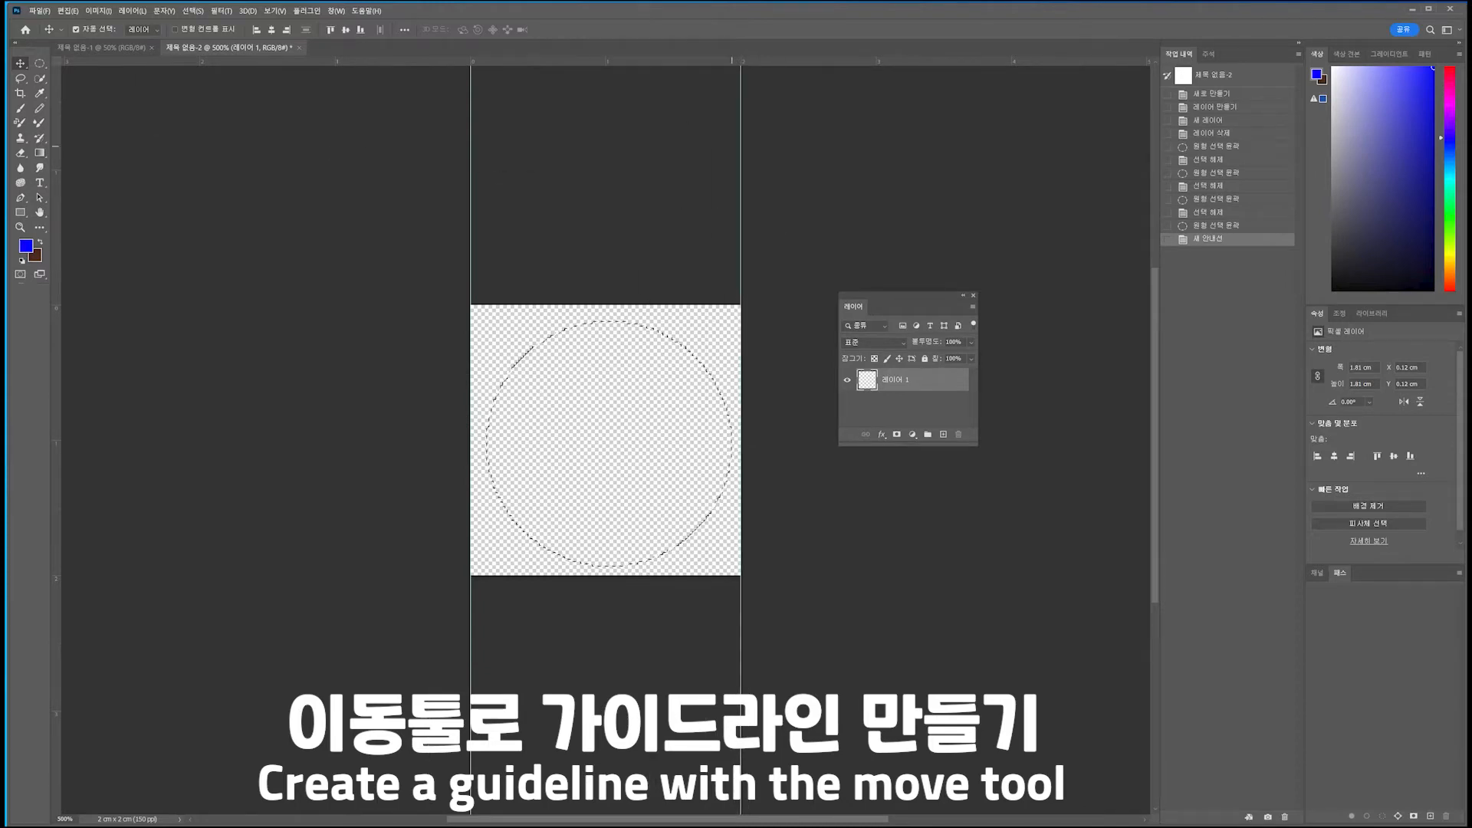
drag(691, 60, 692, 304)
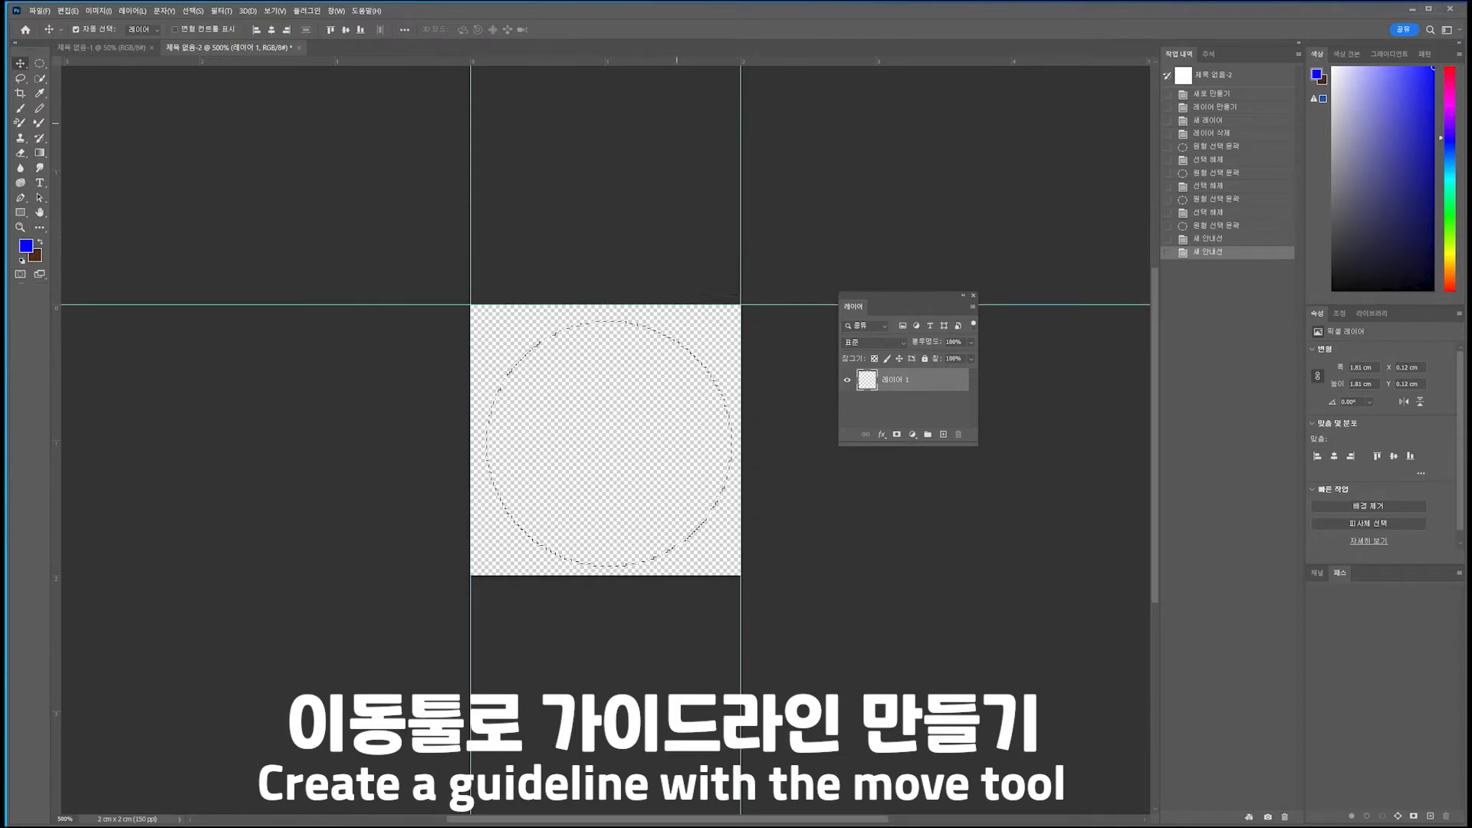
drag(670, 59, 667, 574)
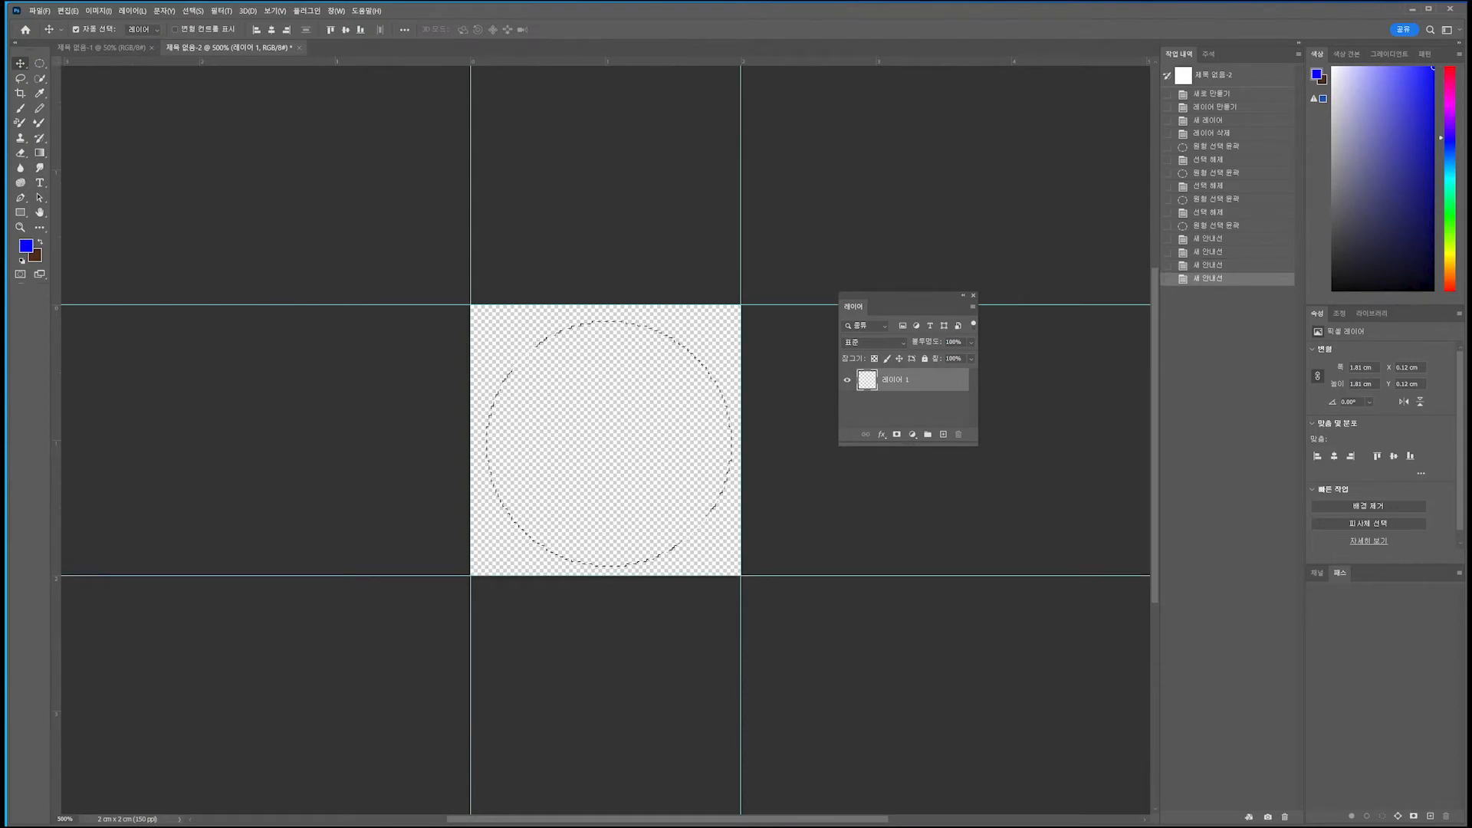
drag(568, 60, 574, 450)
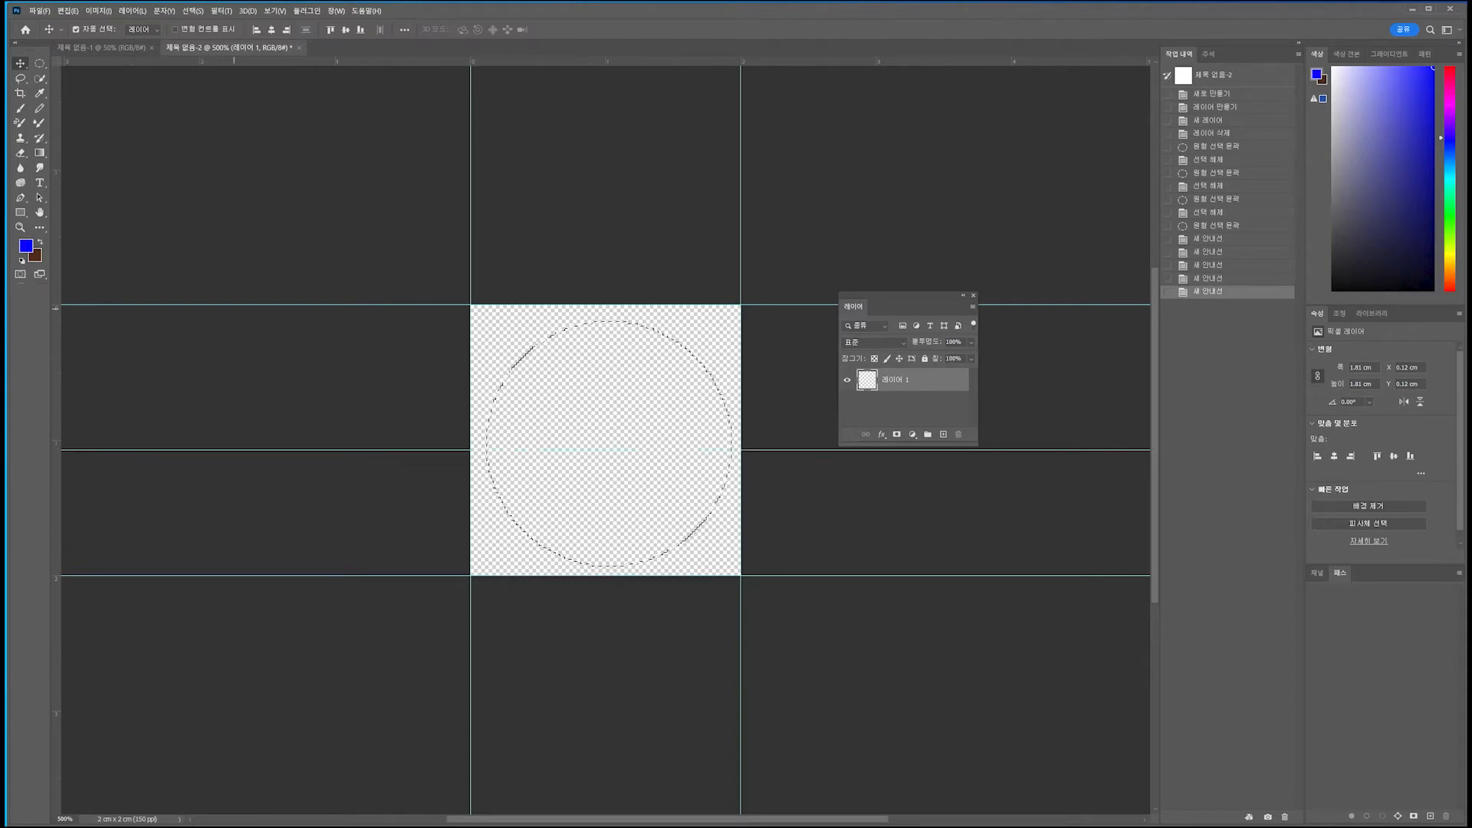
drag(55, 337, 608, 402)
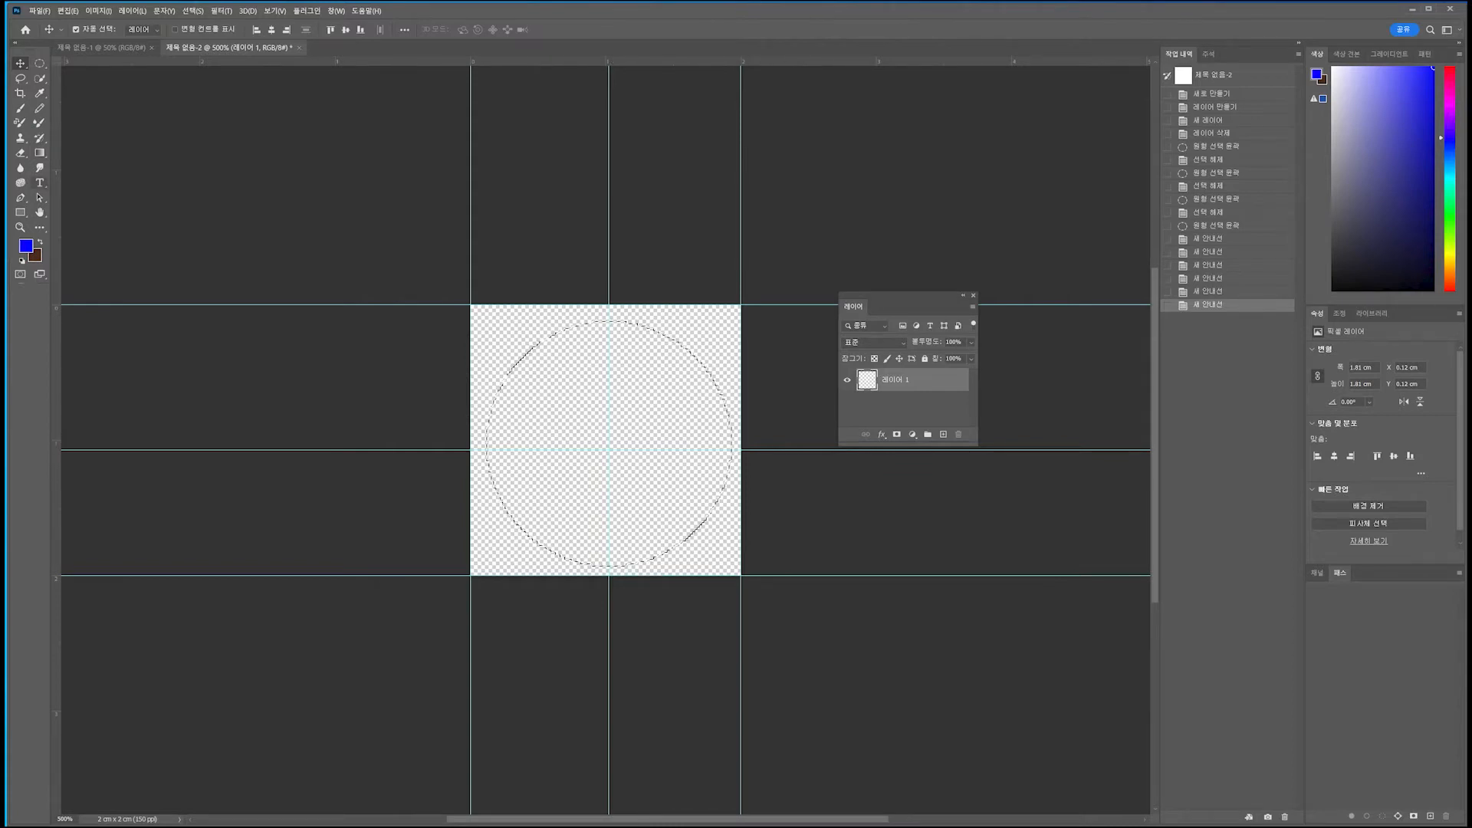
- Replace the selection with a circular one about 1.7 cm in diameter drawn outward from the middle guides' intersection, and select the empty layer
key(m)
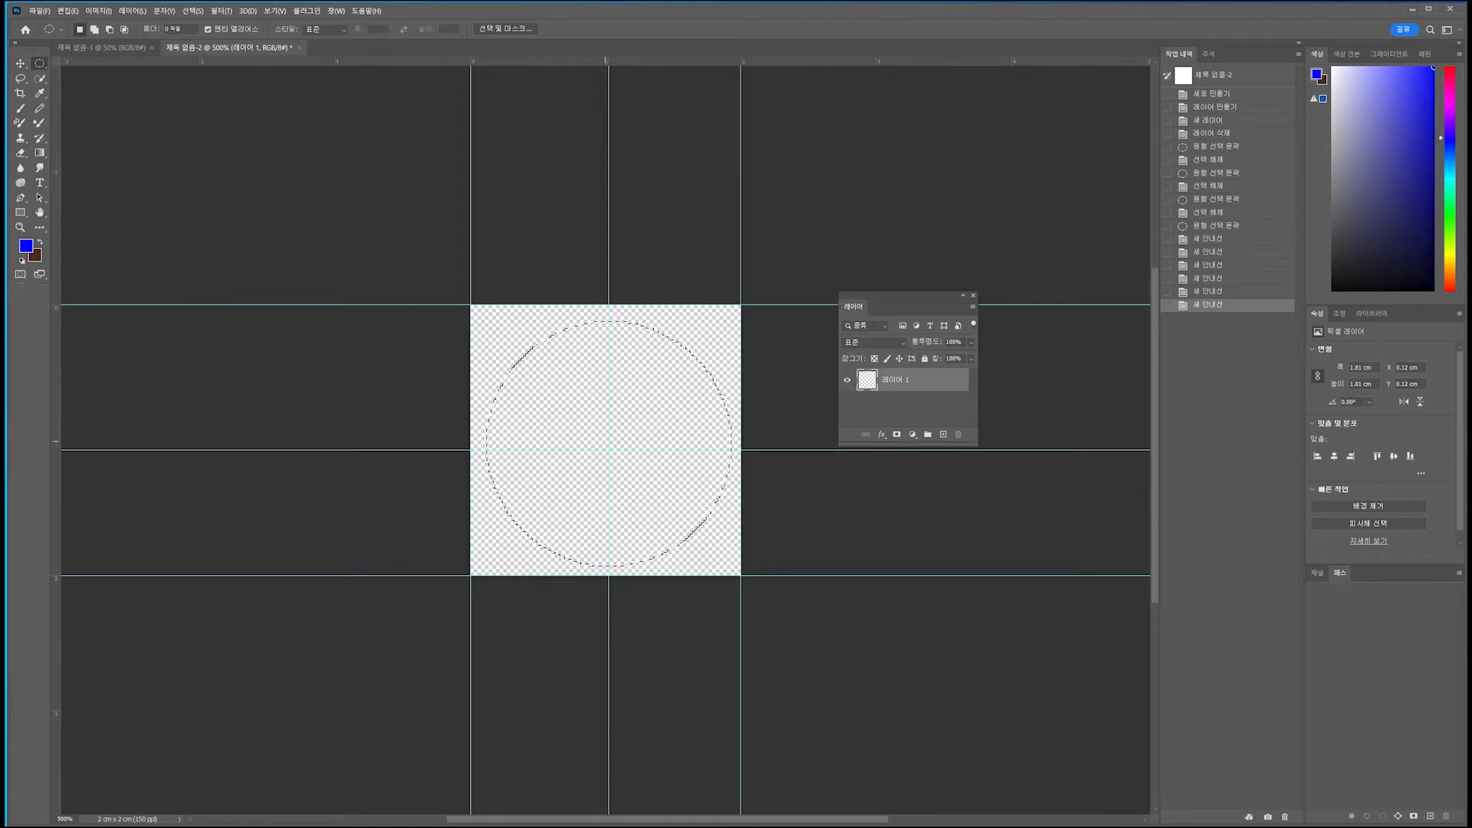
key(ctrl+d)
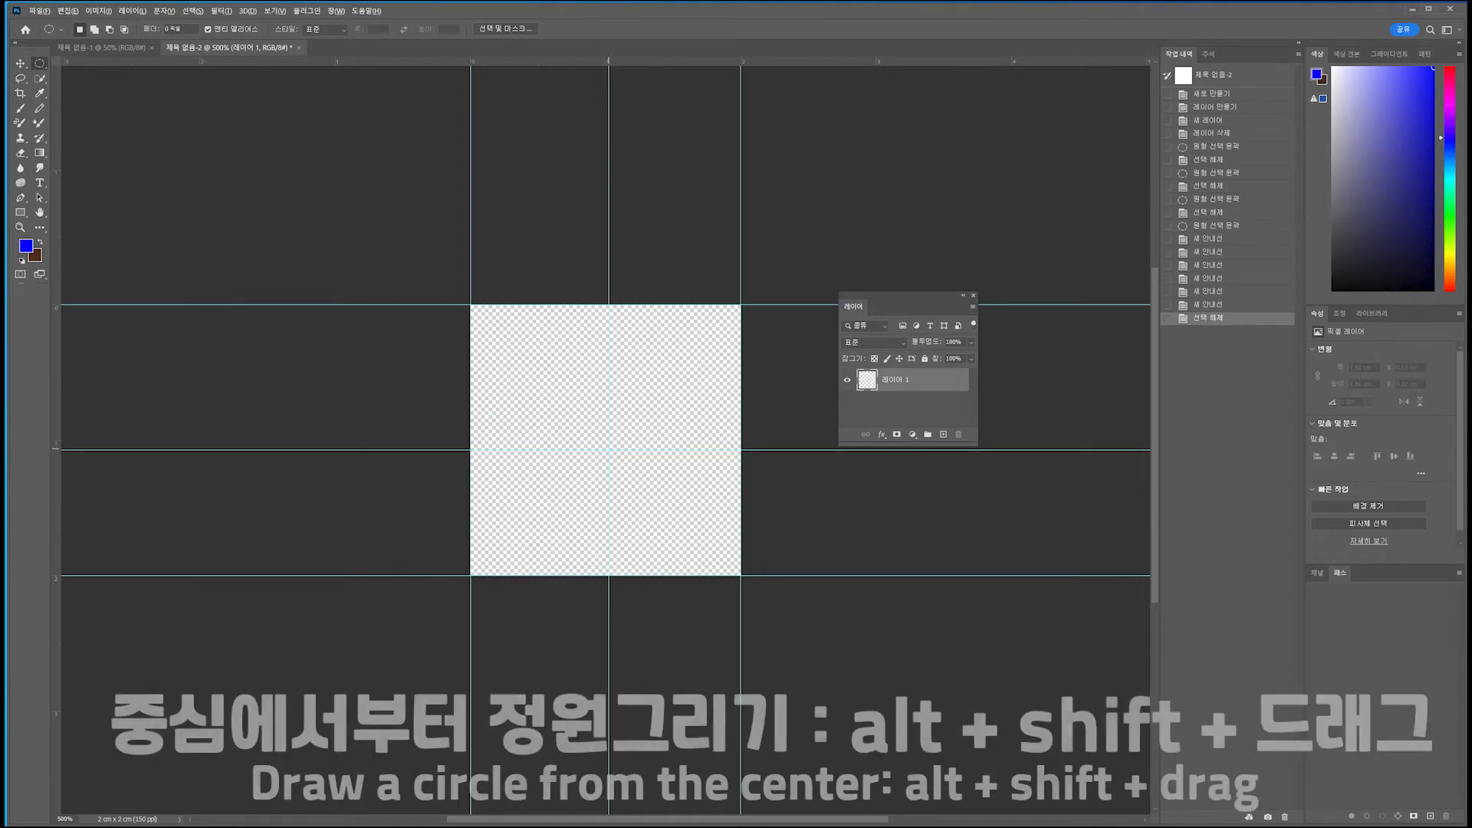
drag(608, 451, 661, 477)
drag(705, 537, 724, 602)
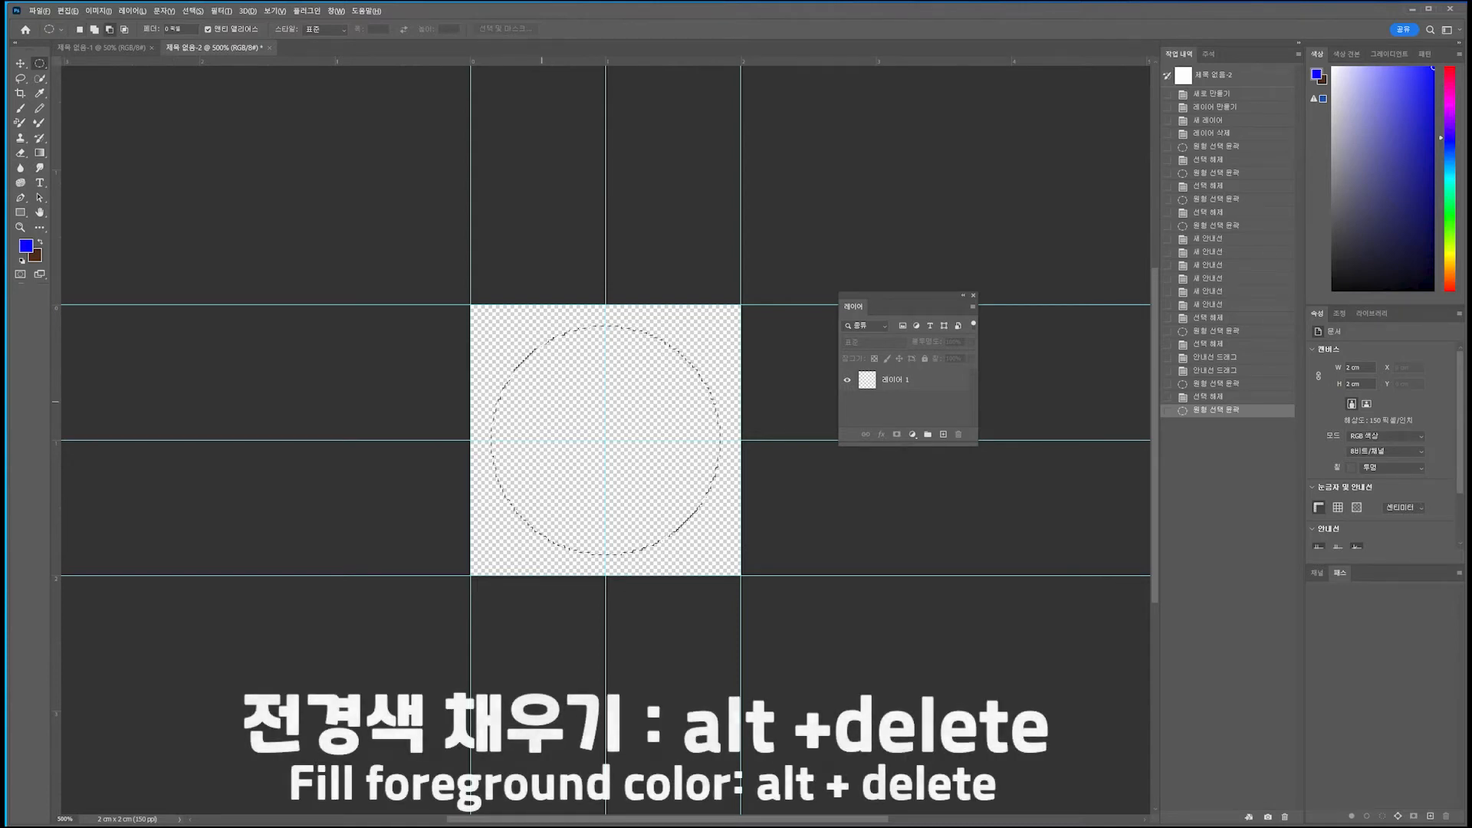
click(912, 381)
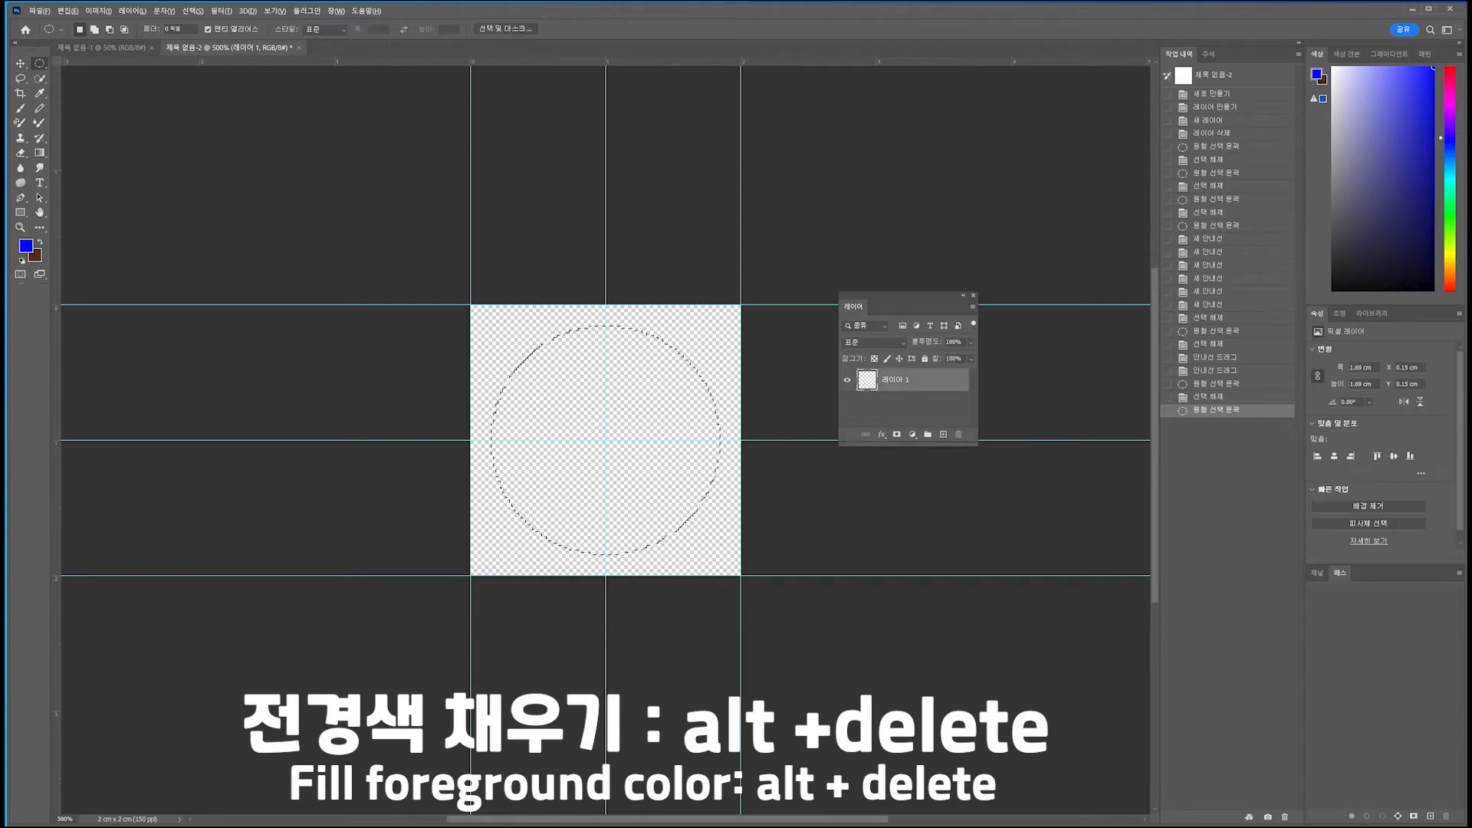
- Fill the circular selection with the blue foreground colour, deselect it, and define the 2 × 2 cm canvas as a pattern with the default name
key(alt+Delete)
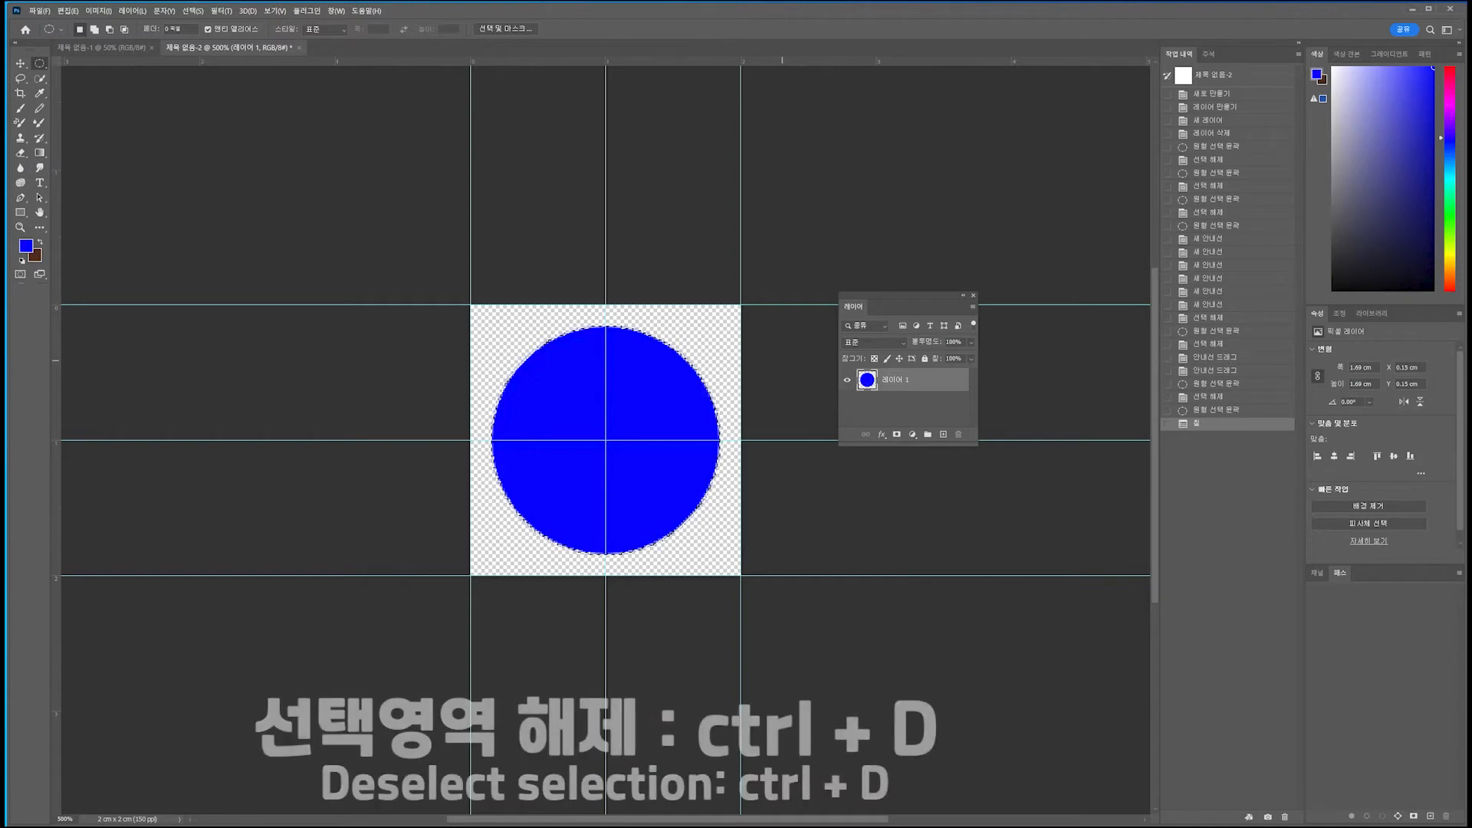
key(ctrl+d)
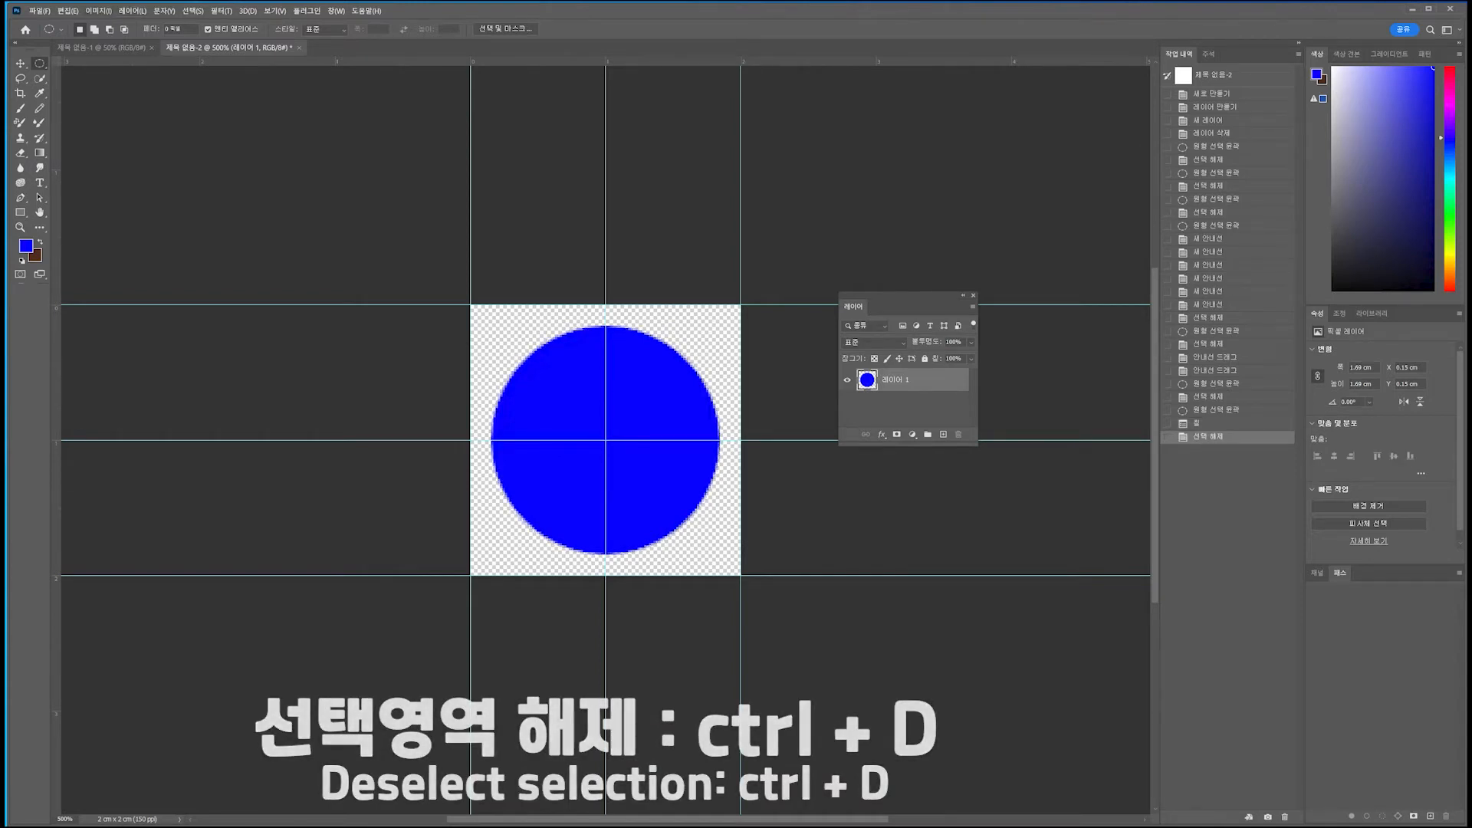
click(68, 10)
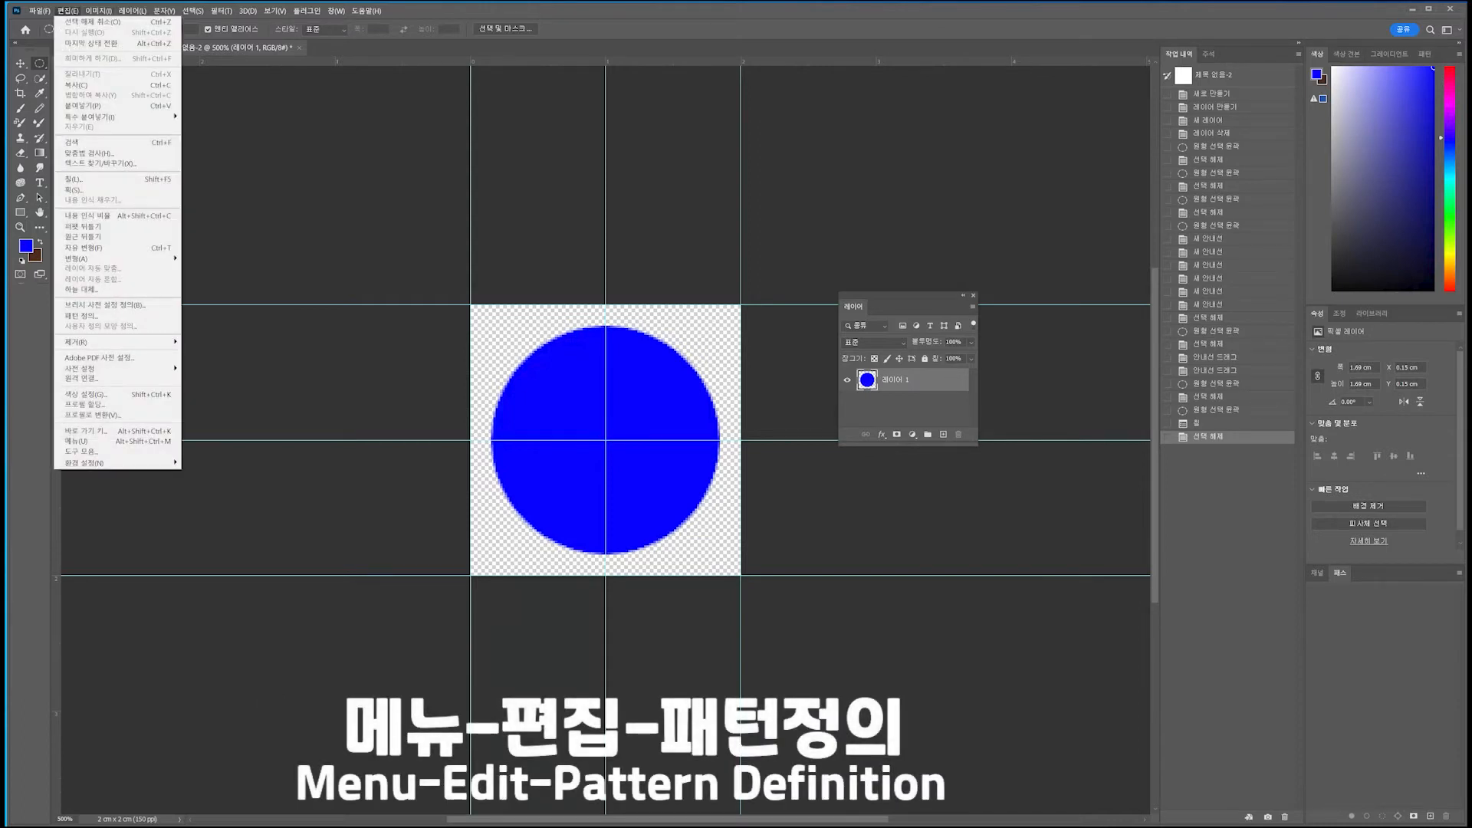
click(81, 315)
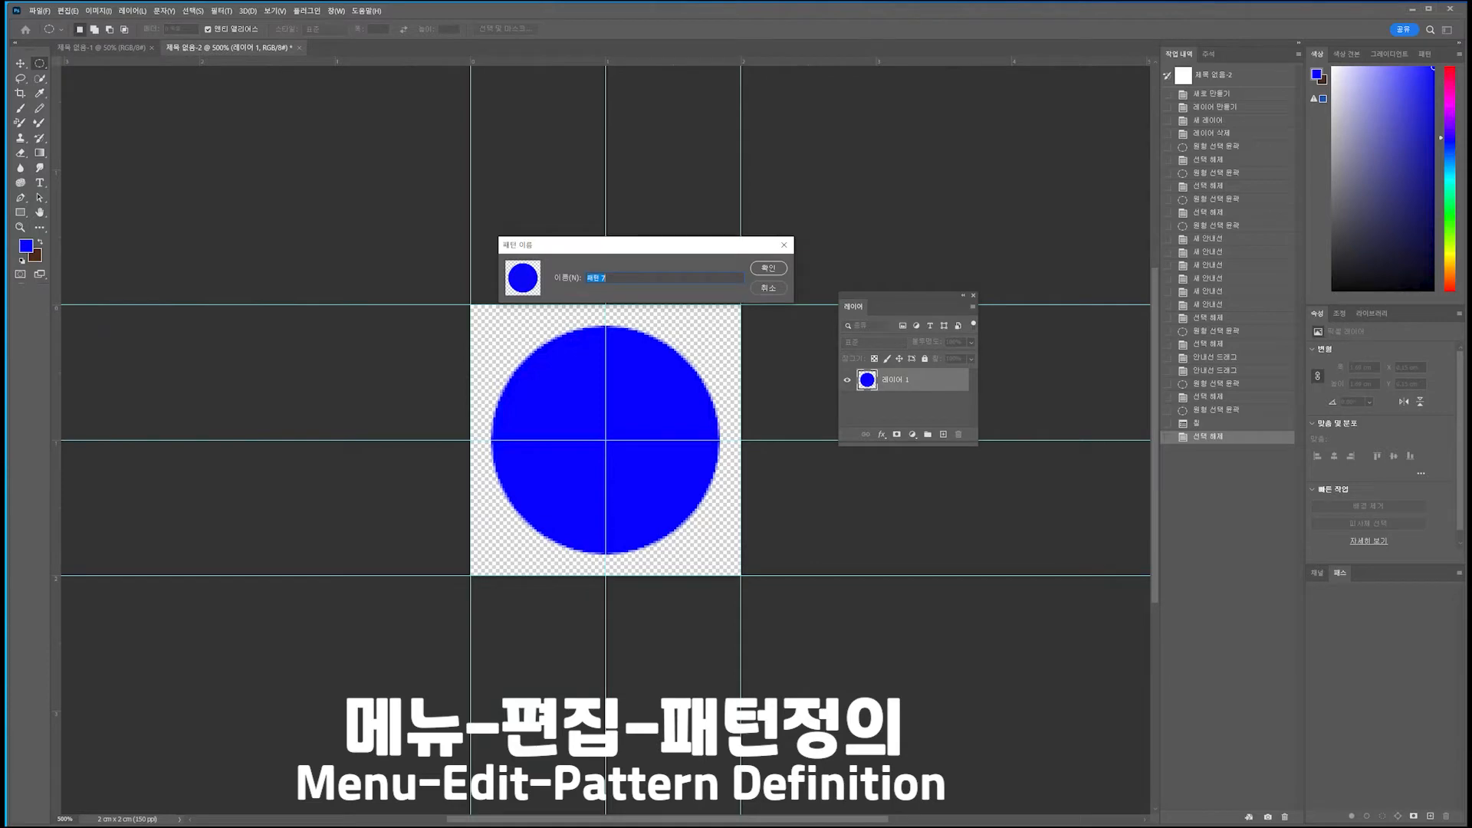
key(Return)
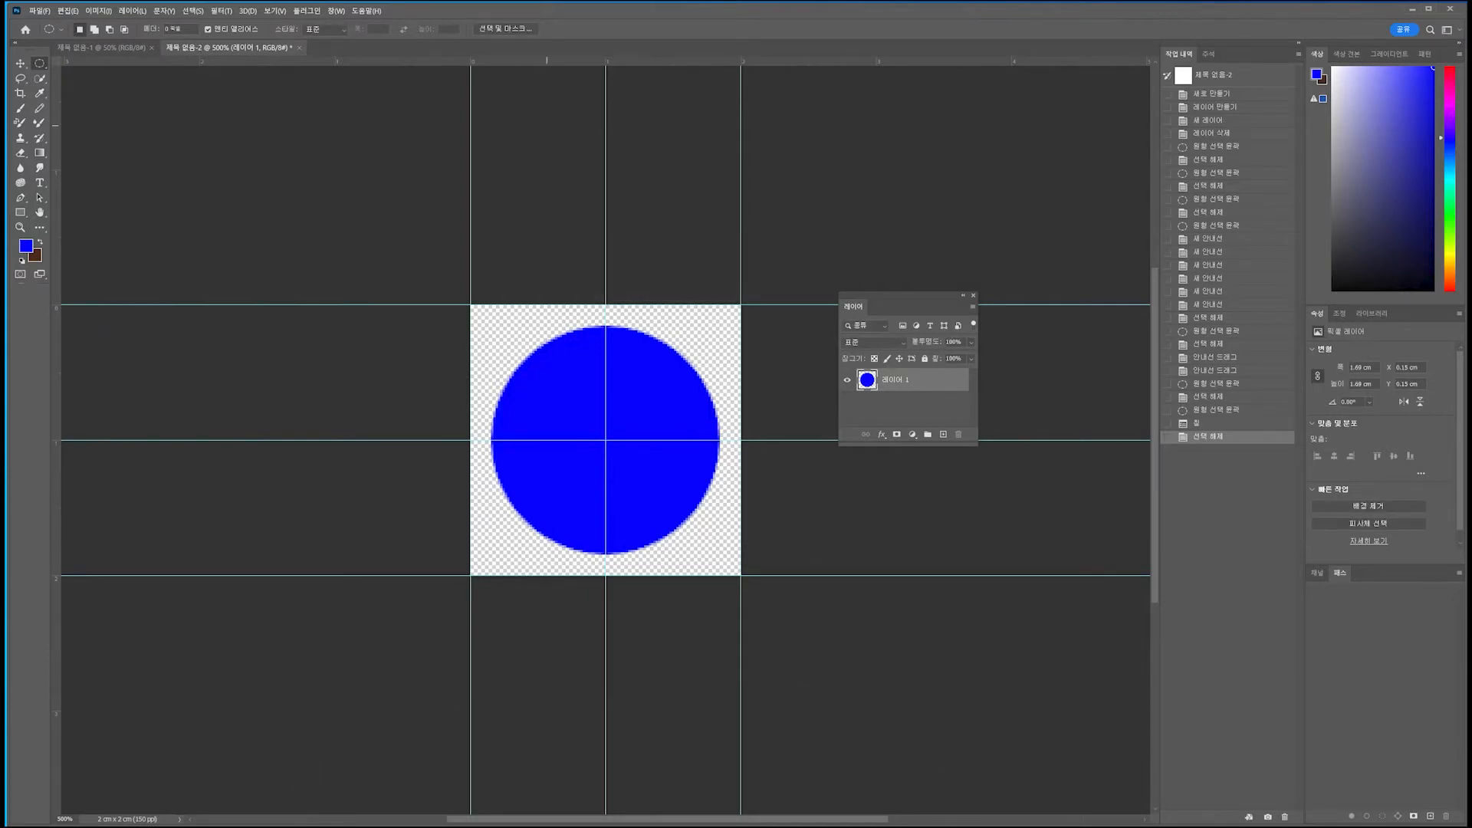
- Fill the background of the 60 × 50 cm document with light blue, 99ccff, as the foreground colour
click(100, 48)
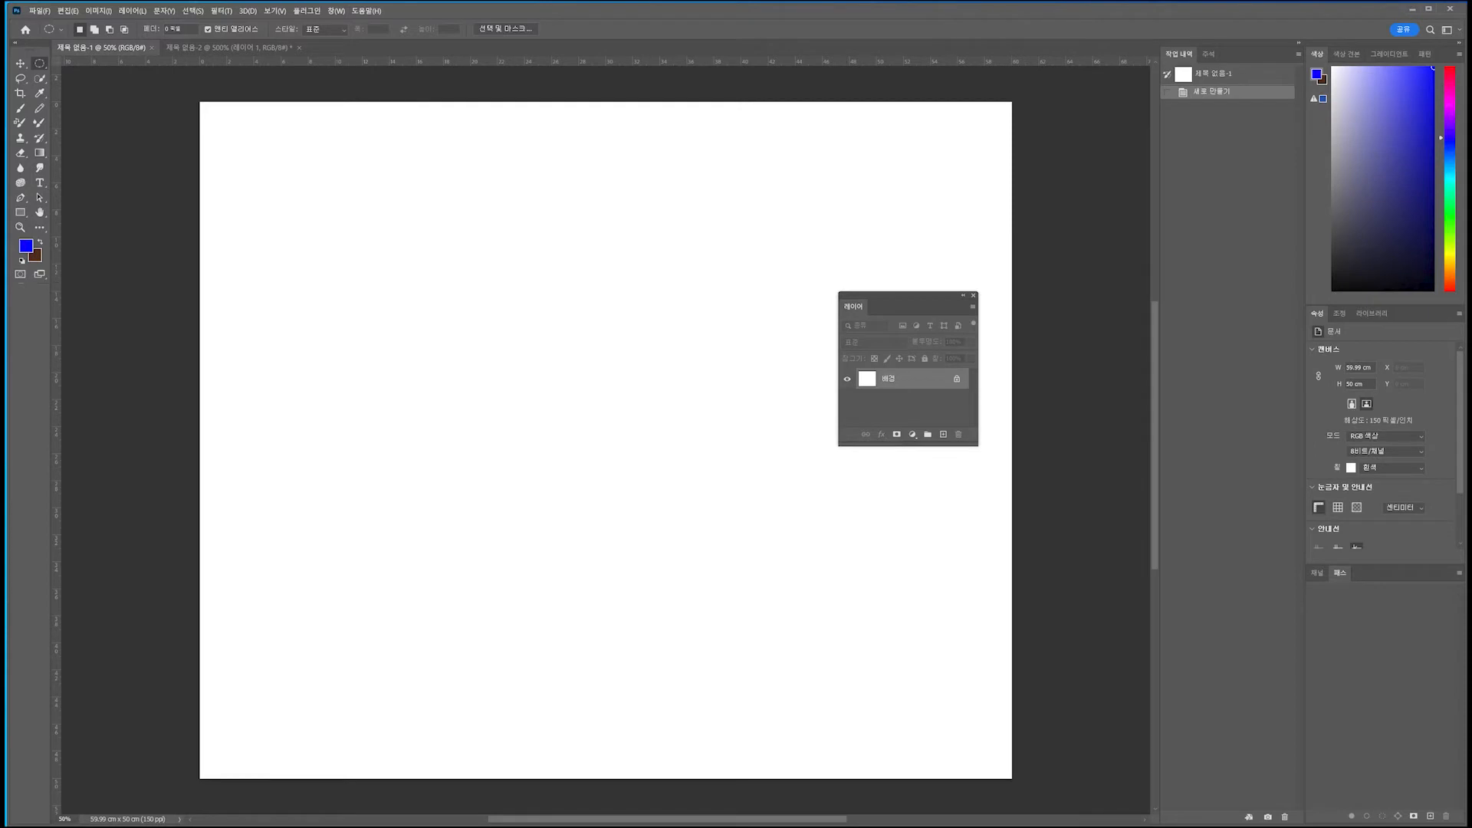
drag(905, 299, 1089, 227)
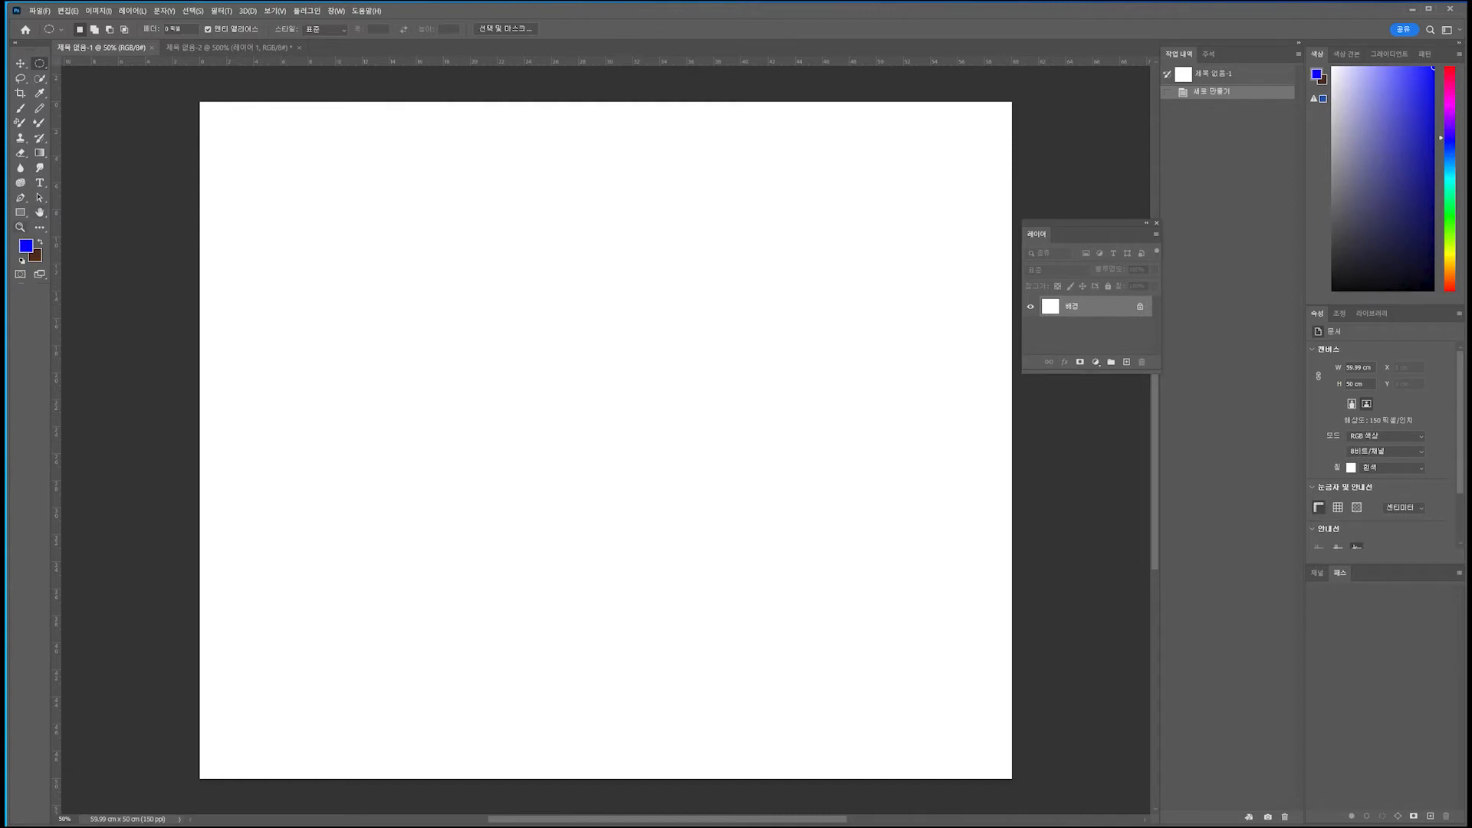
click(25, 245)
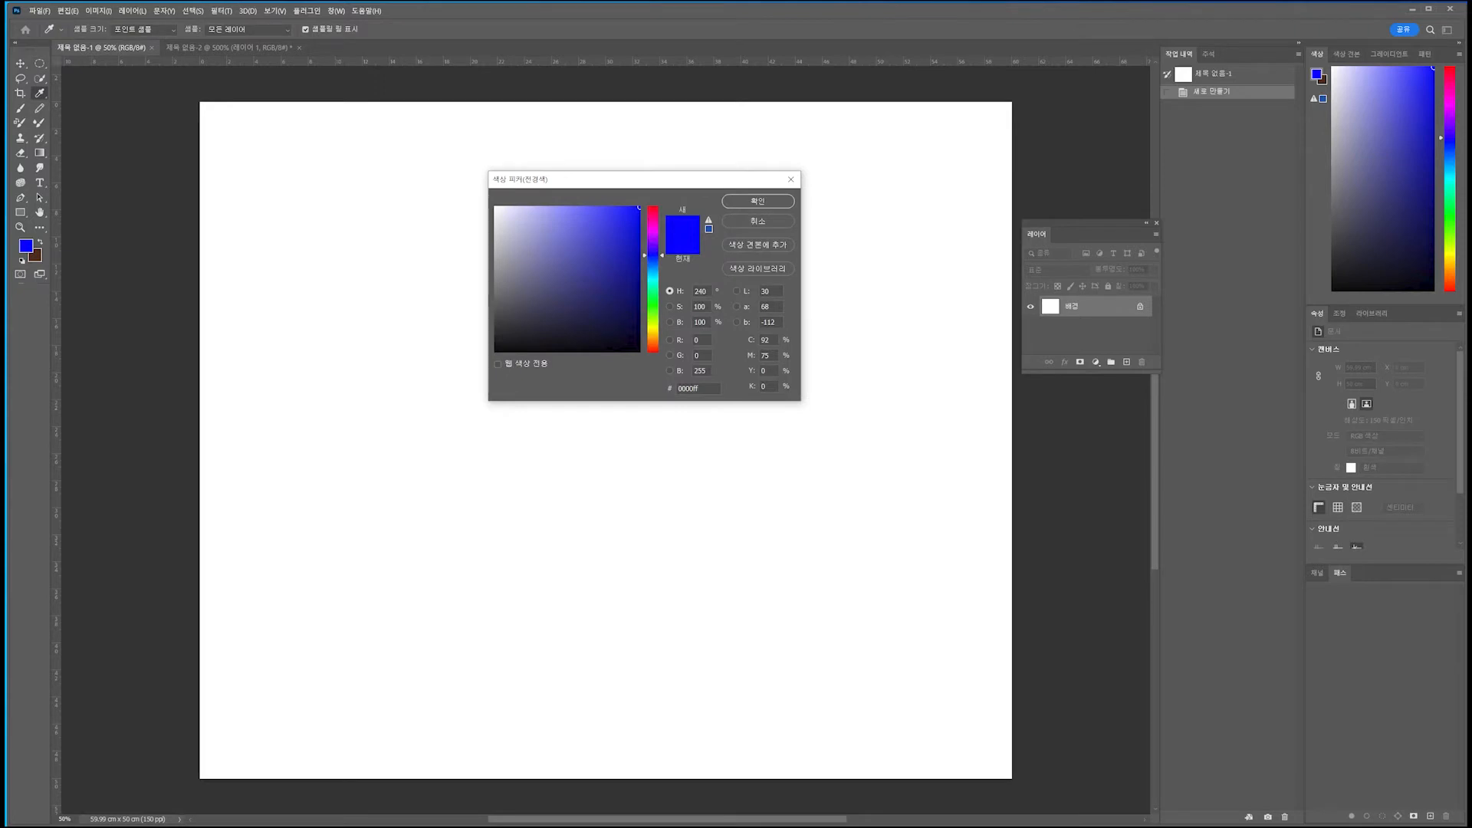
drag(653, 281, 653, 273)
click(544, 210)
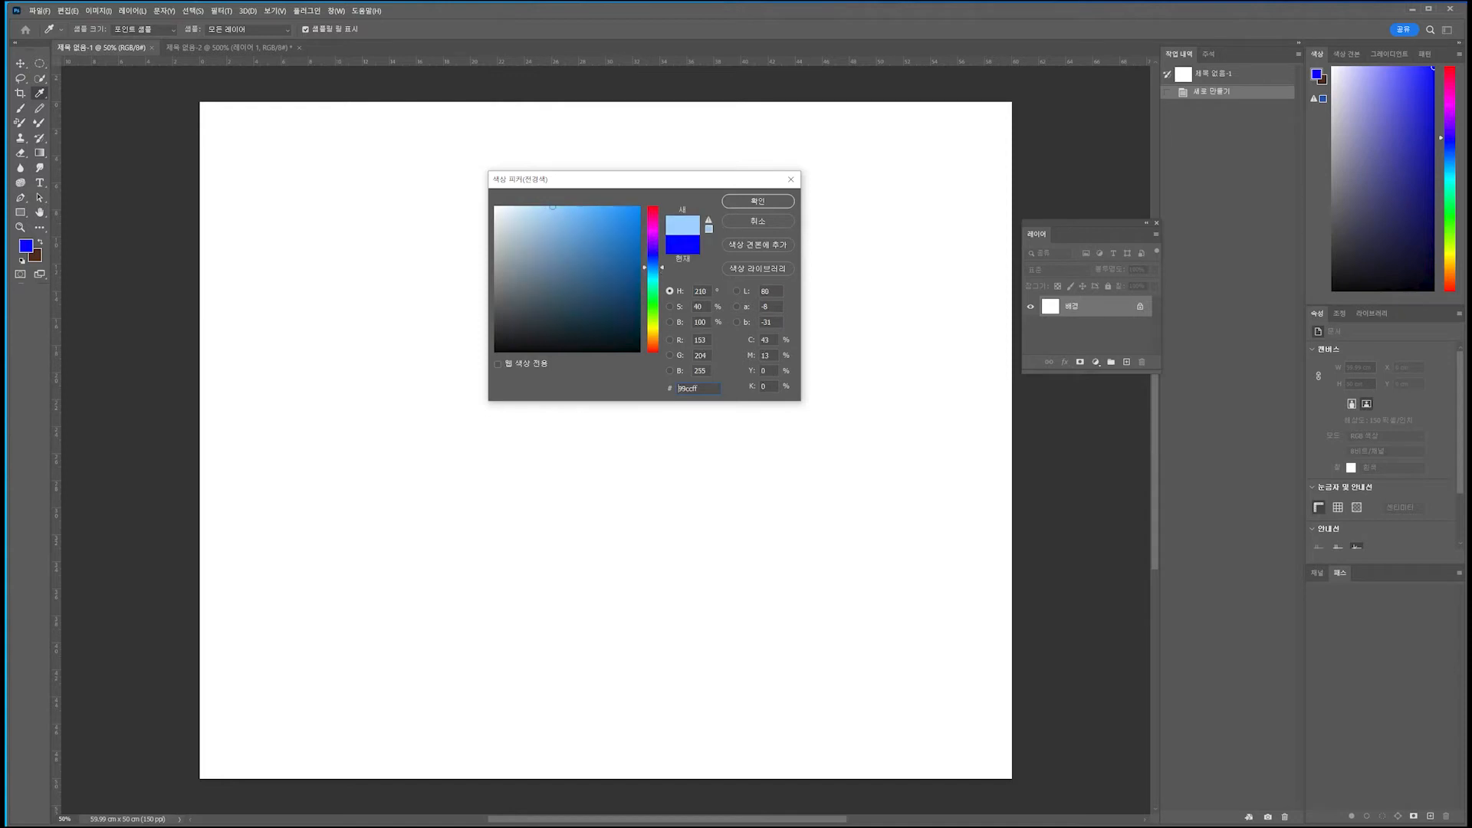
click(758, 201)
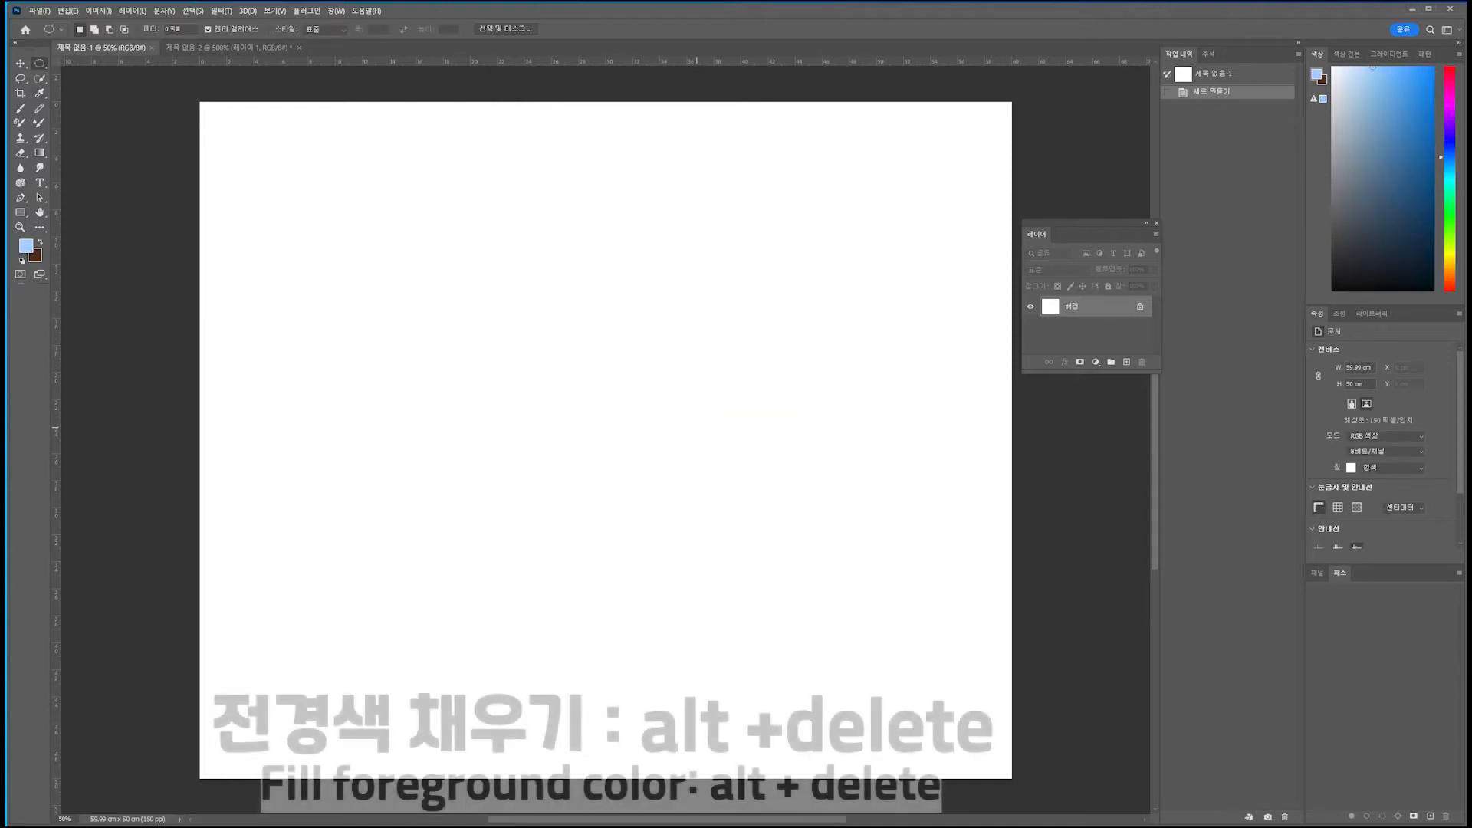
key(alt+Delete)
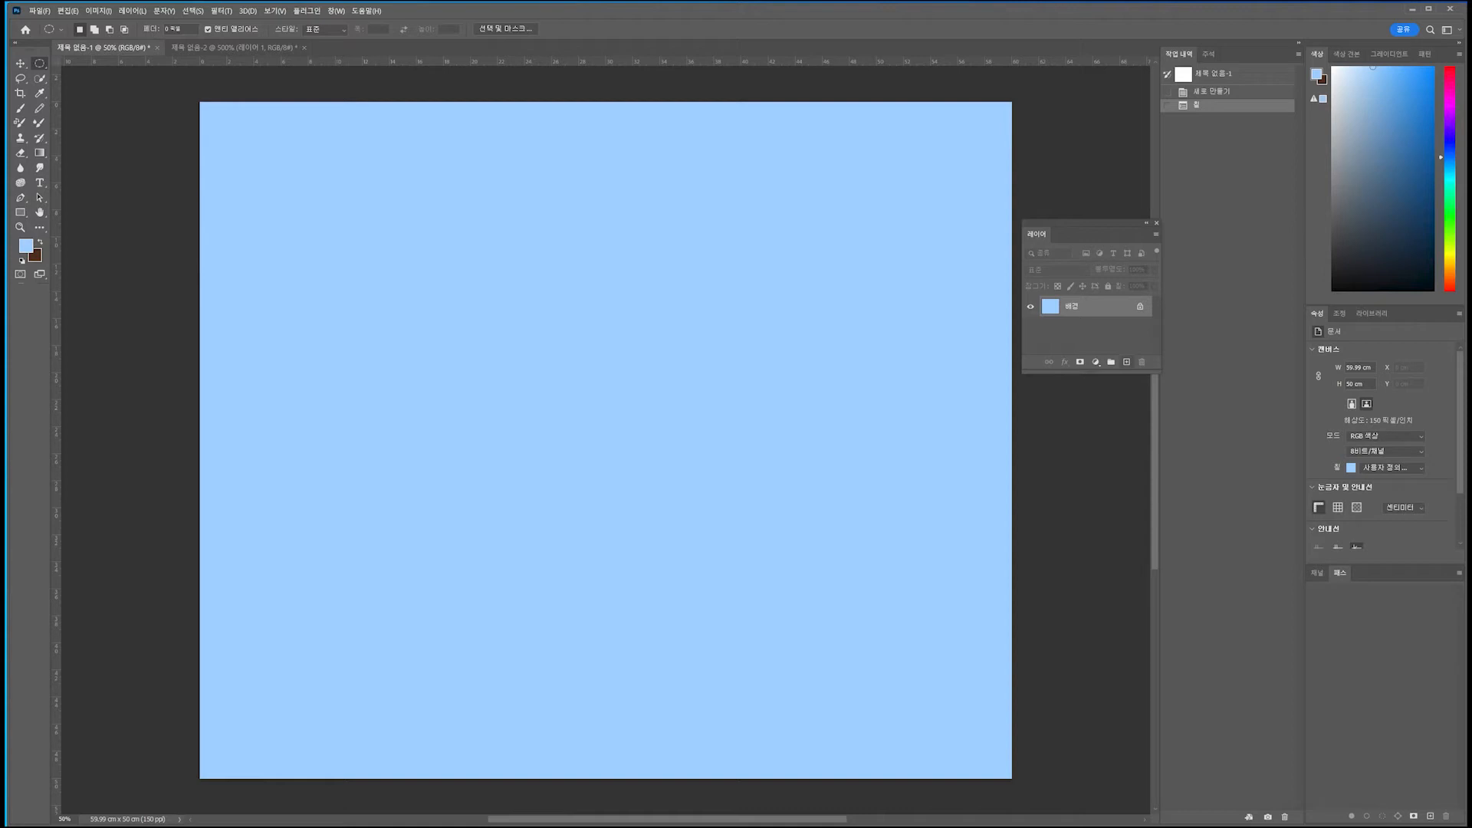
- Add a new layer above the light blue background and fill it with the blue circle pattern in Normal mode at 100% opacity
click(1126, 362)
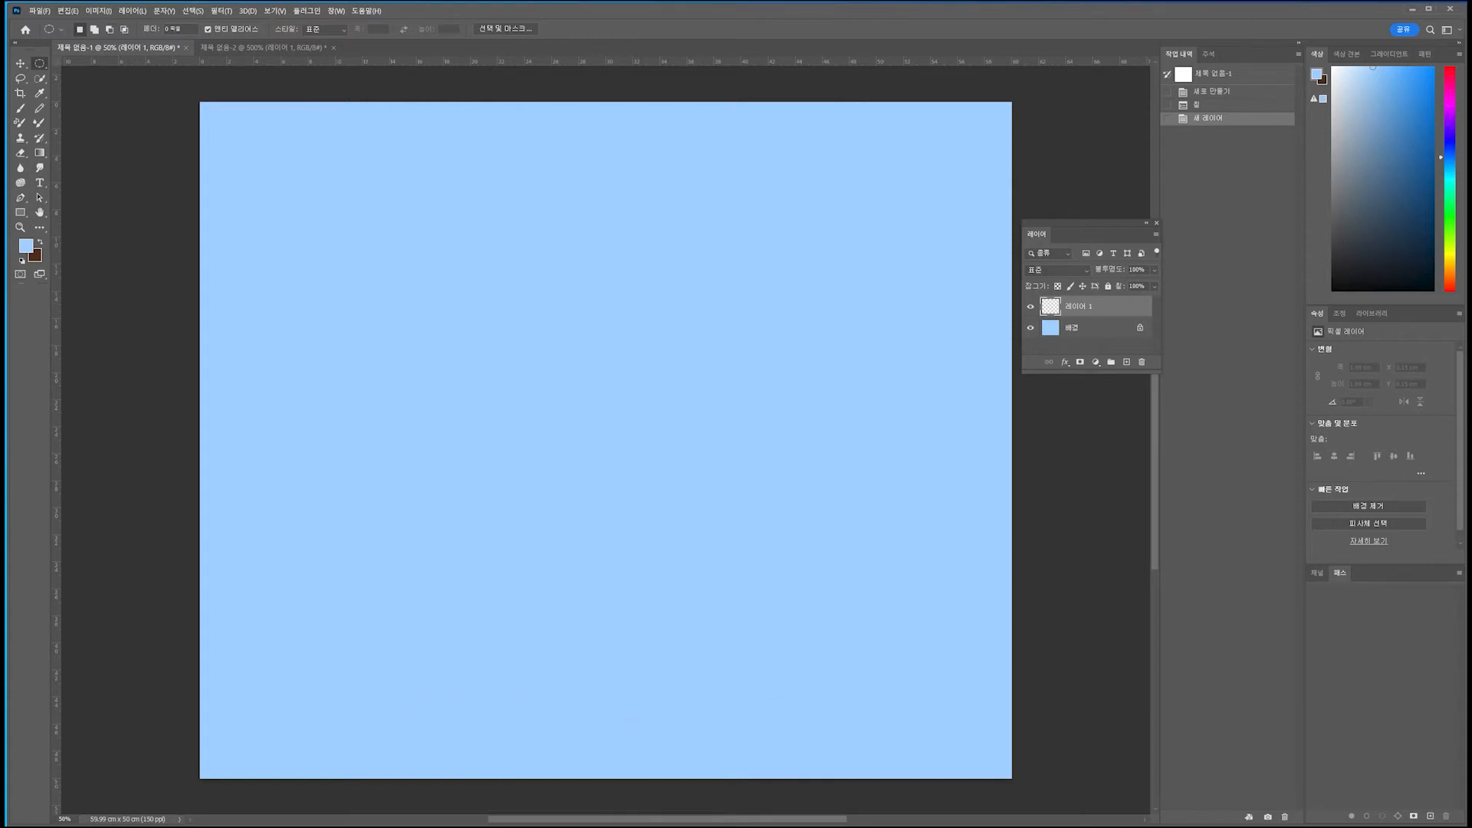
click(67, 11)
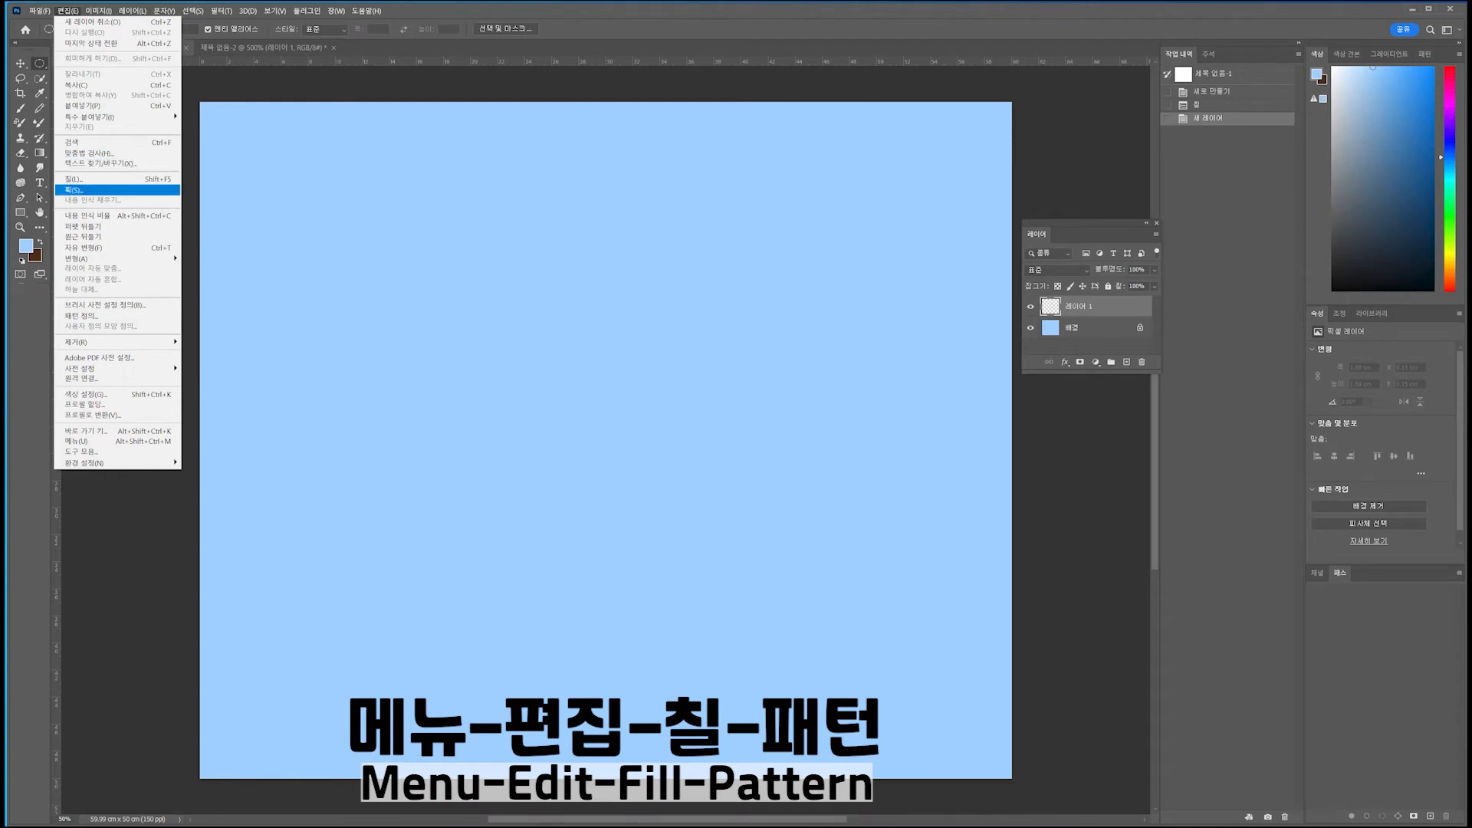
click(77, 179)
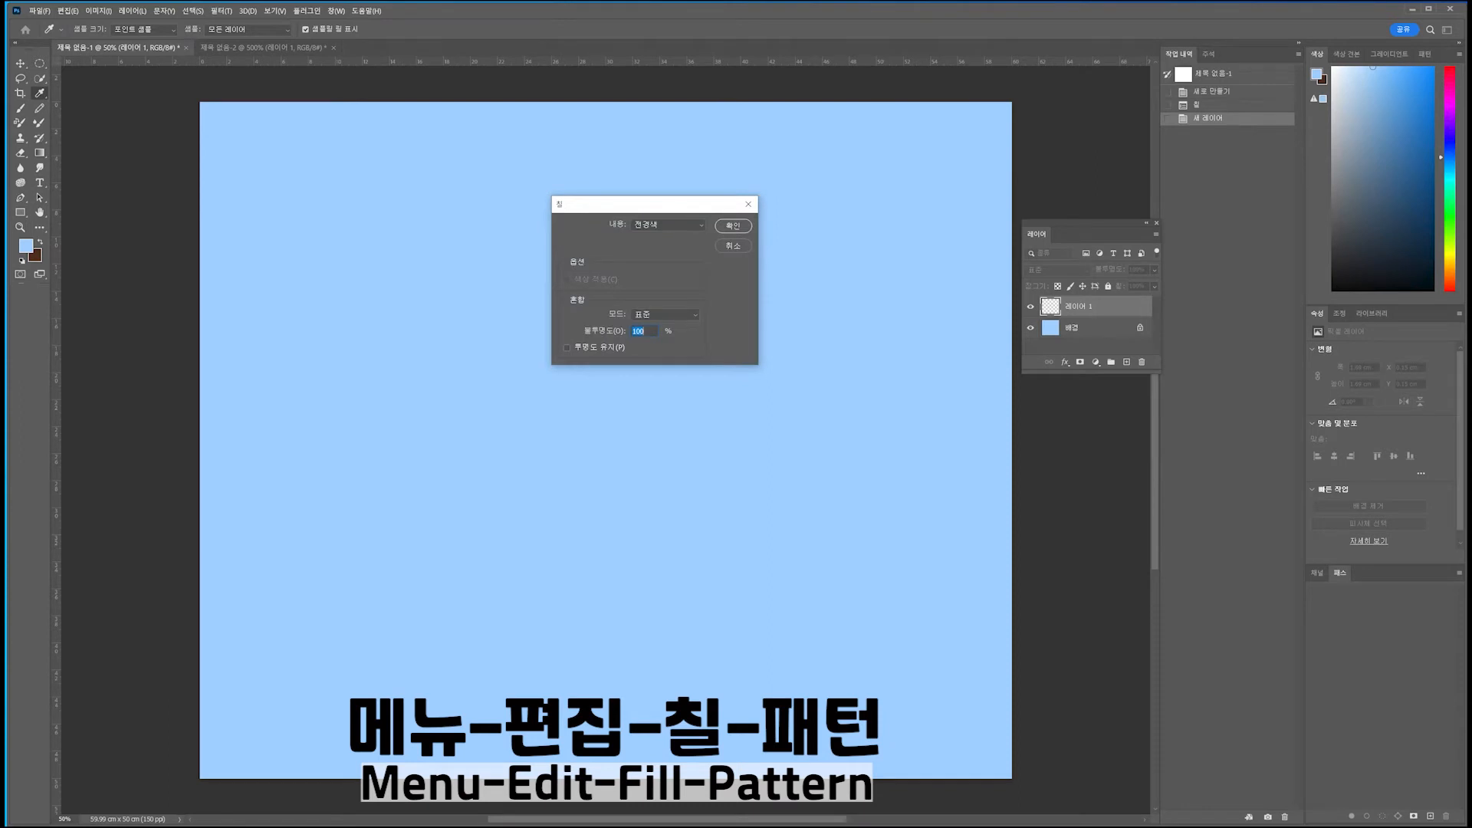
click(668, 224)
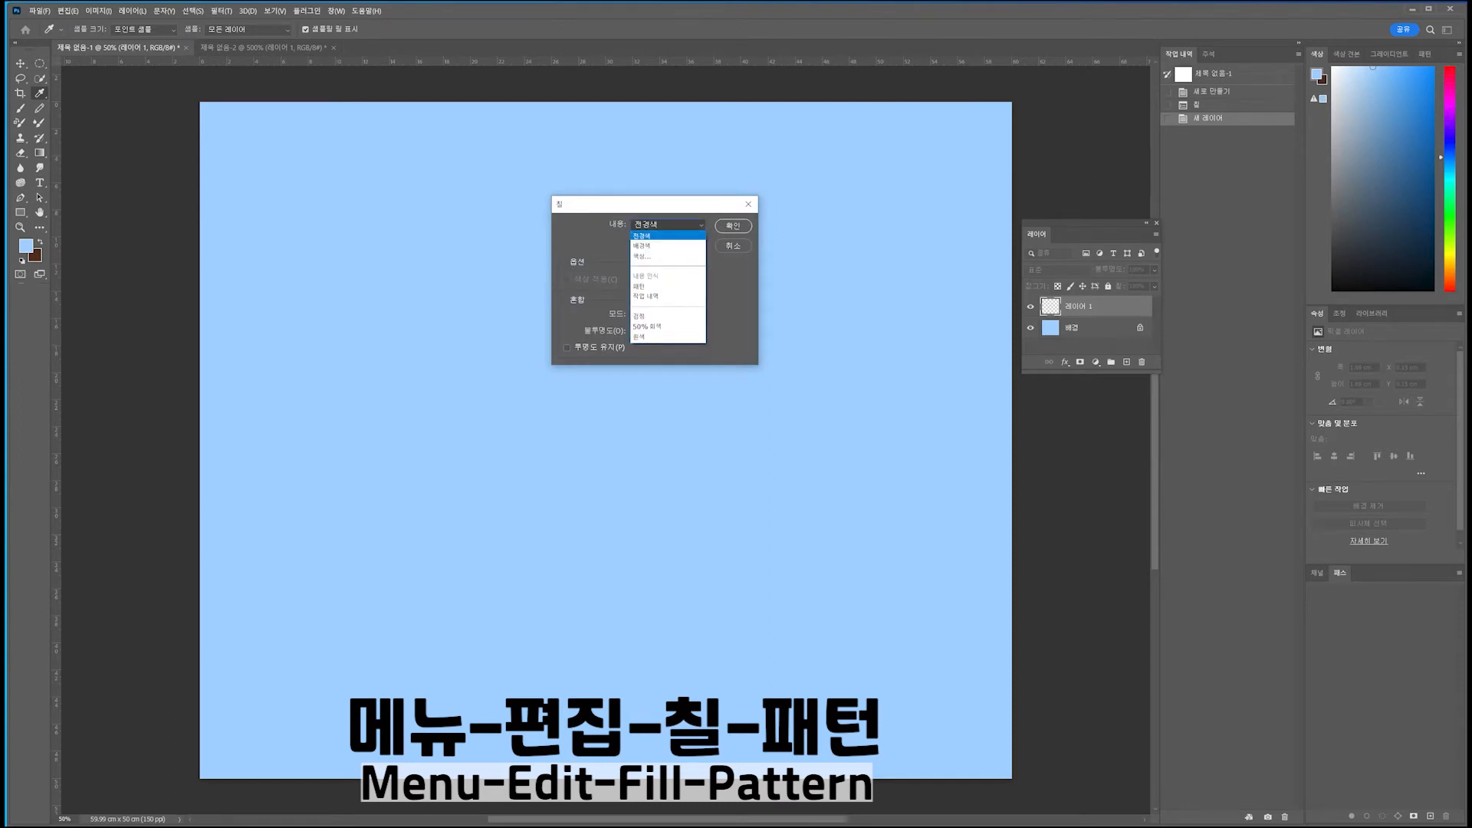
key(Down)
key(Down)
key(Down)
key(Return)
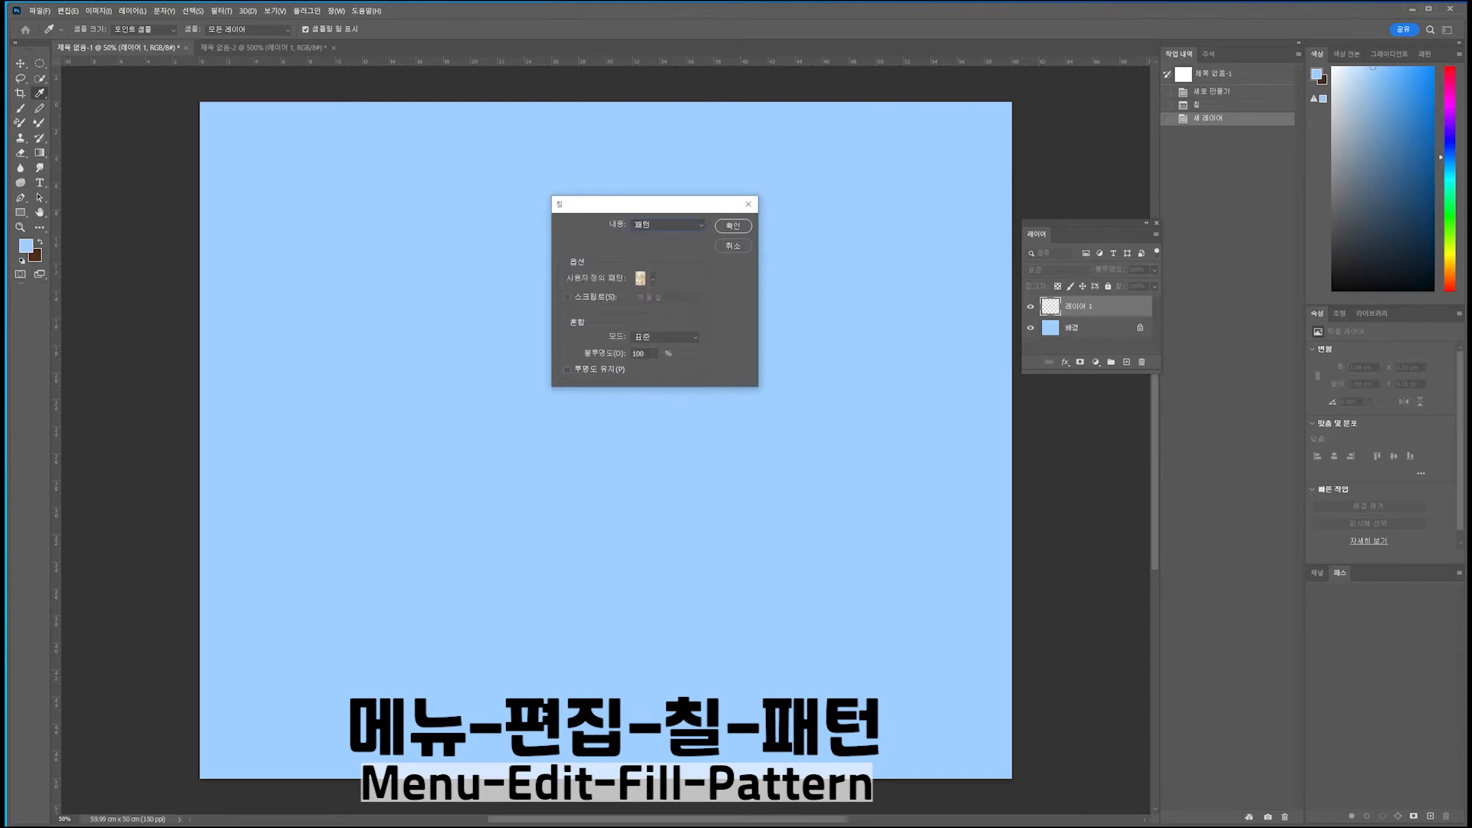
click(652, 279)
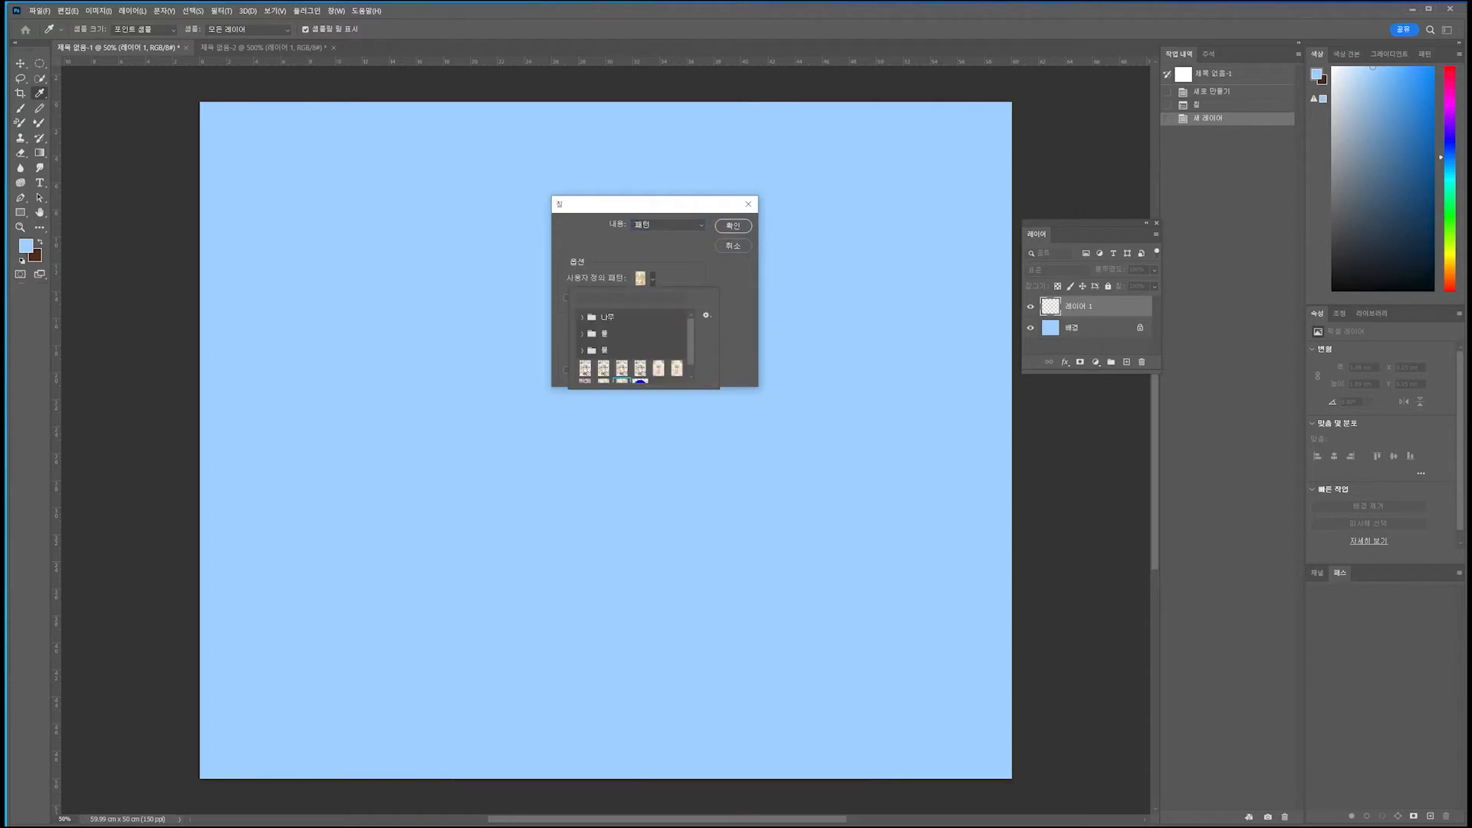
scroll(631, 353, down, 1)
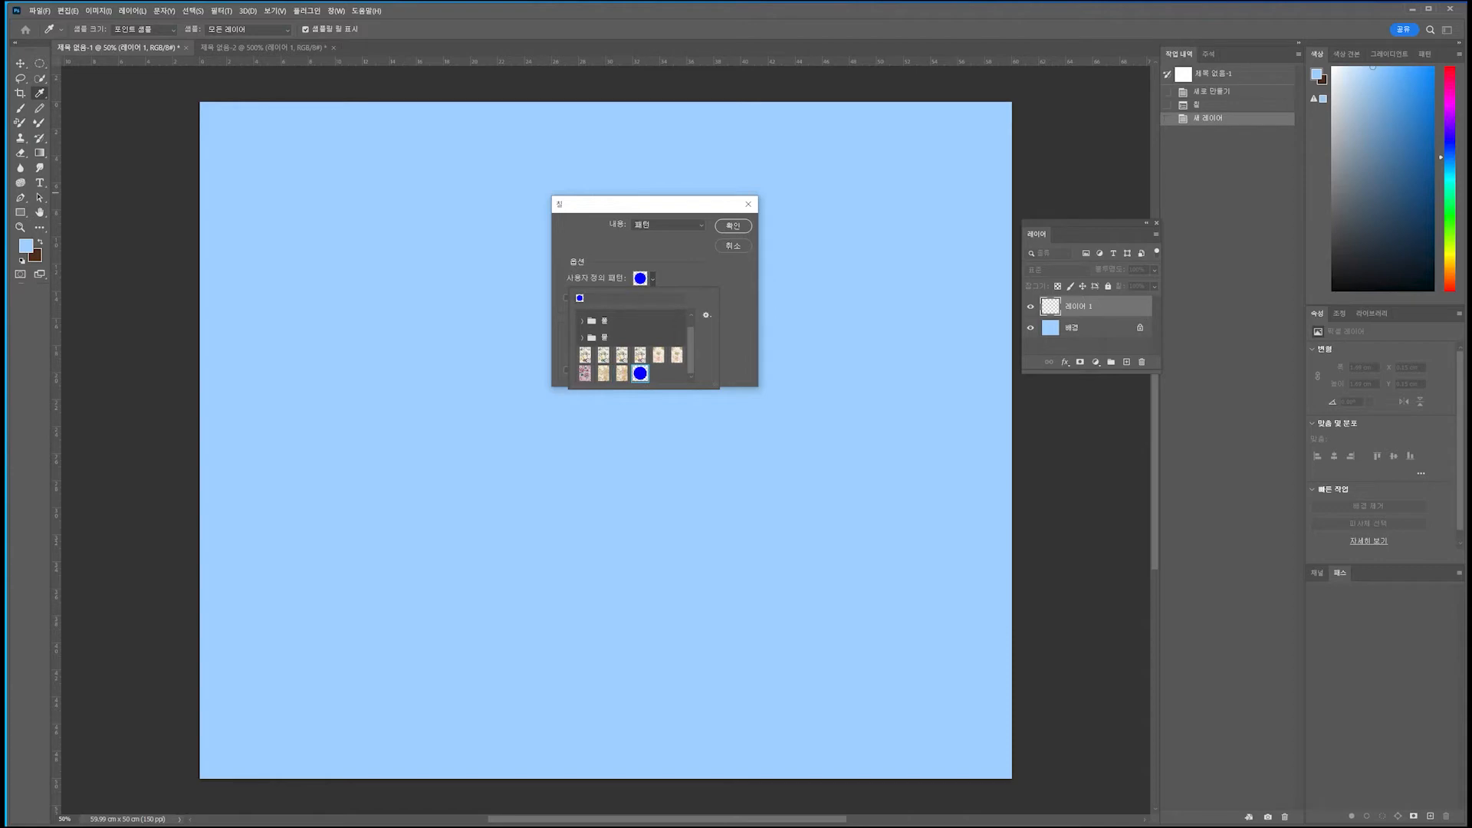
click(733, 226)
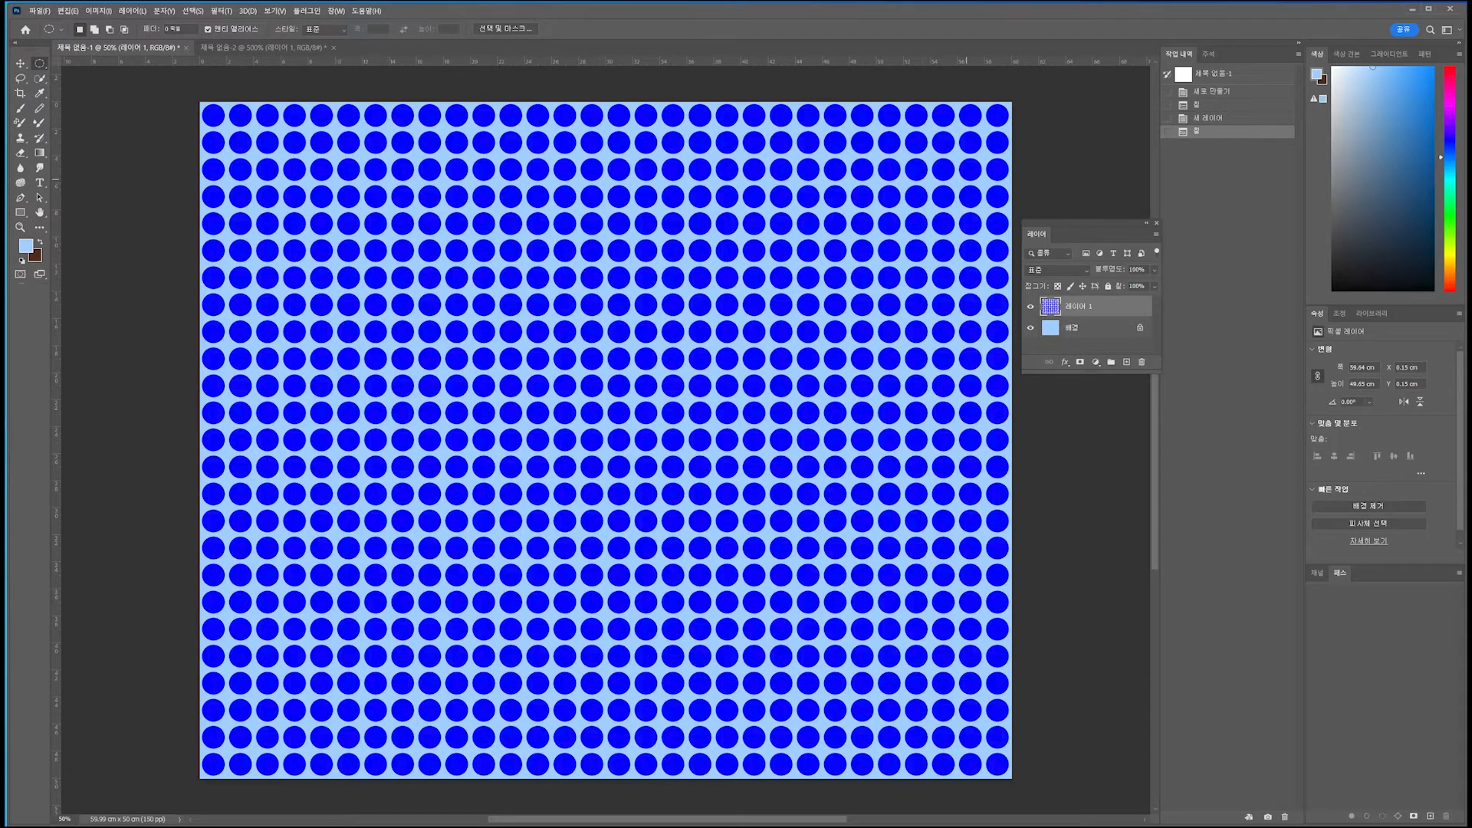
- Erase the blue circle in the 2 × 2 cm document using a rectangular selection around the whole canvas
click(263, 47)
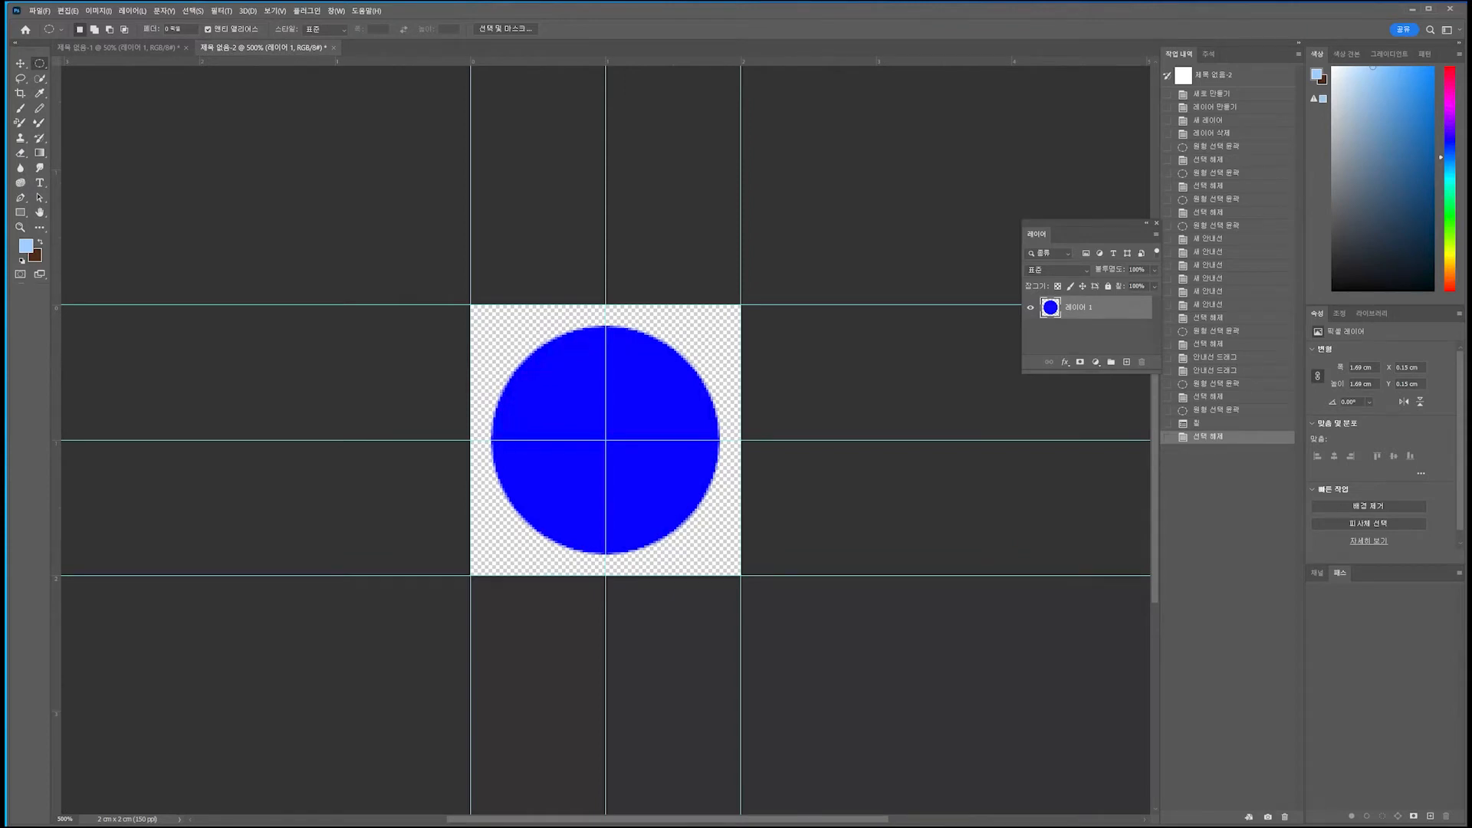
key(shift+m)
drag(630, 392, 758, 546)
key(Delete)
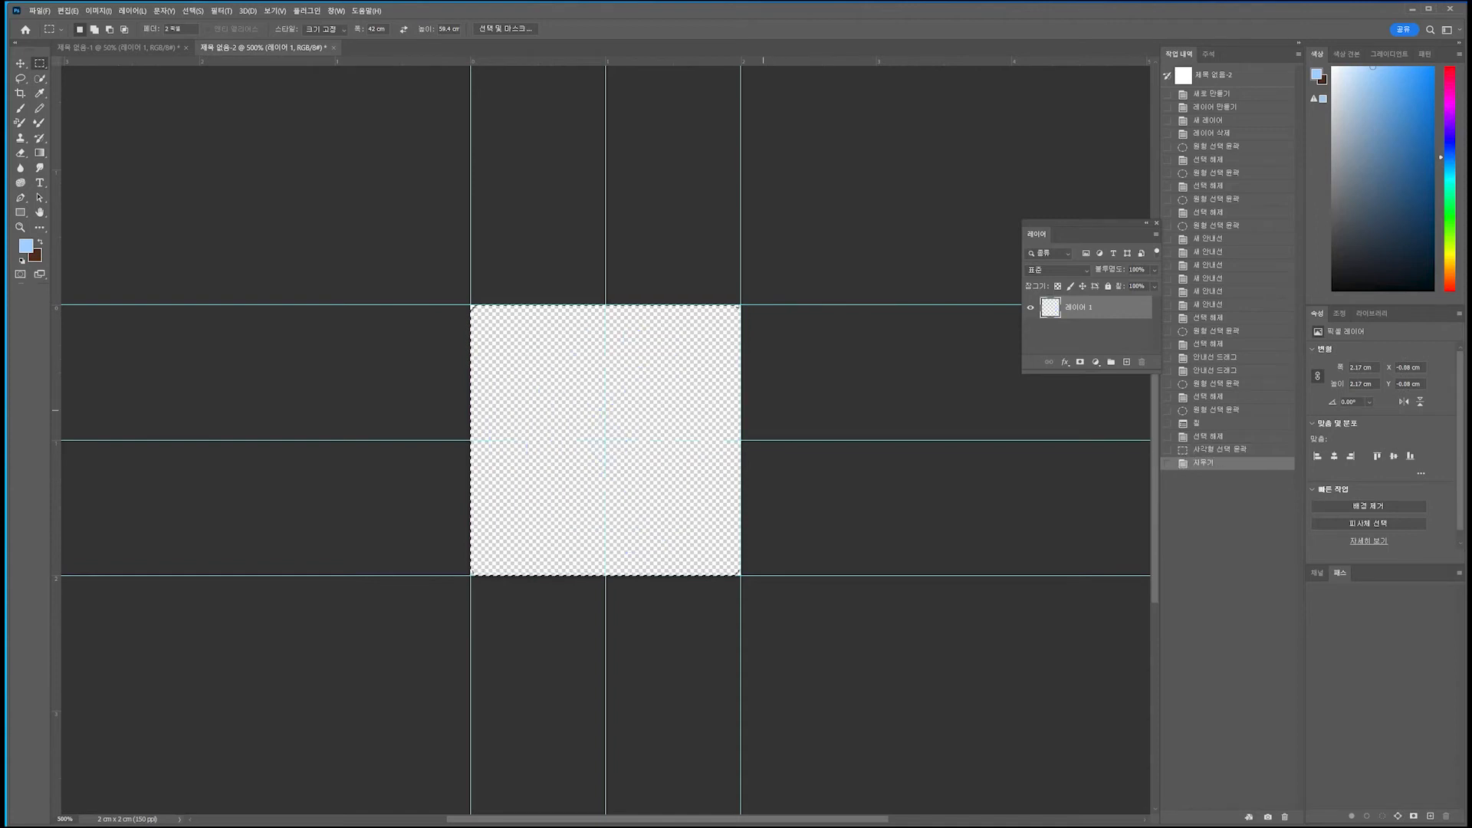
- Replace the rectangular selection with a circular one about 1 cm in diameter, drawn outward from the middle guides' intersection
right_click(40, 63)
click(104, 73)
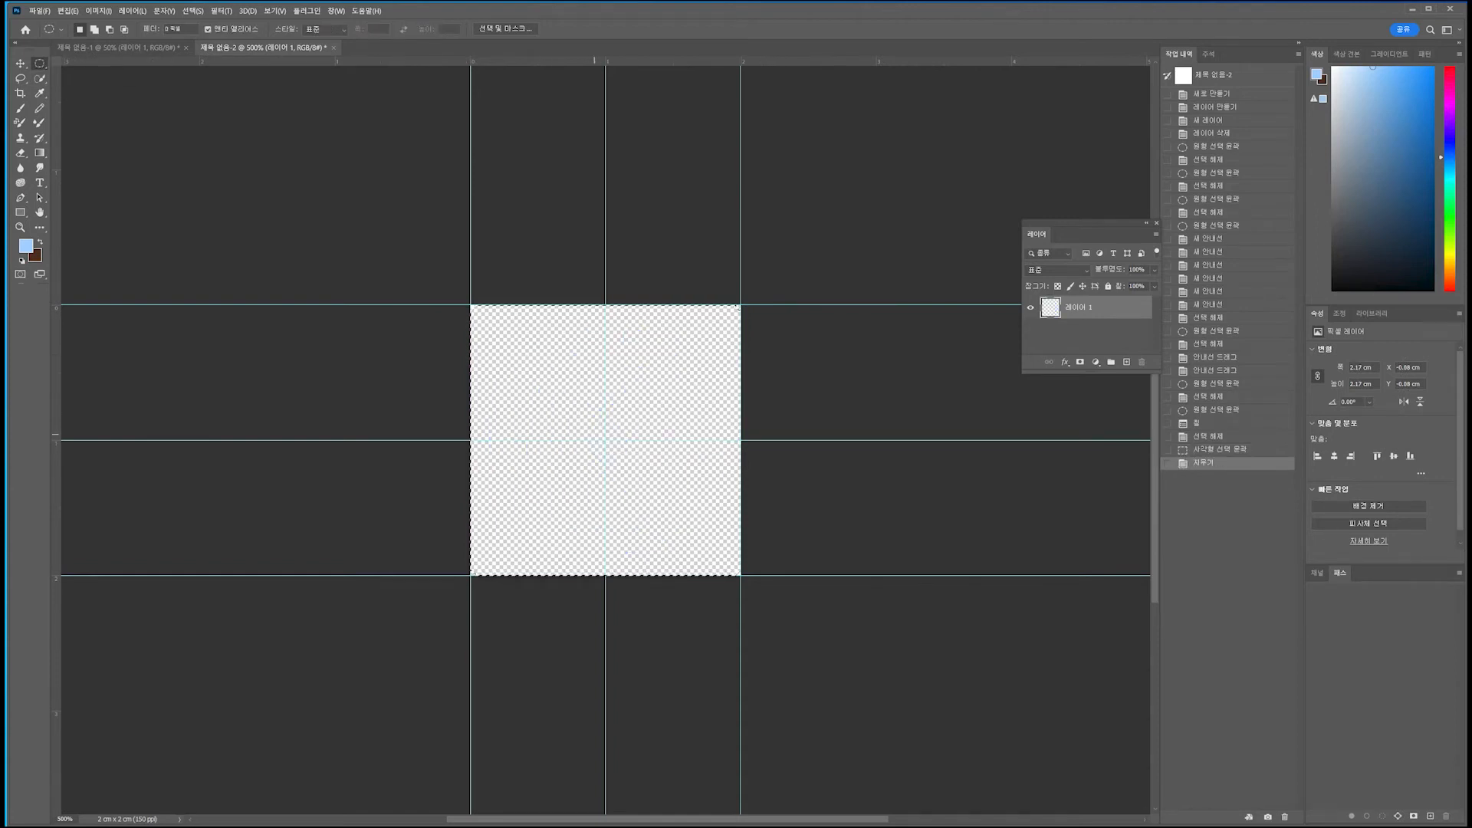
key(ctrl+d)
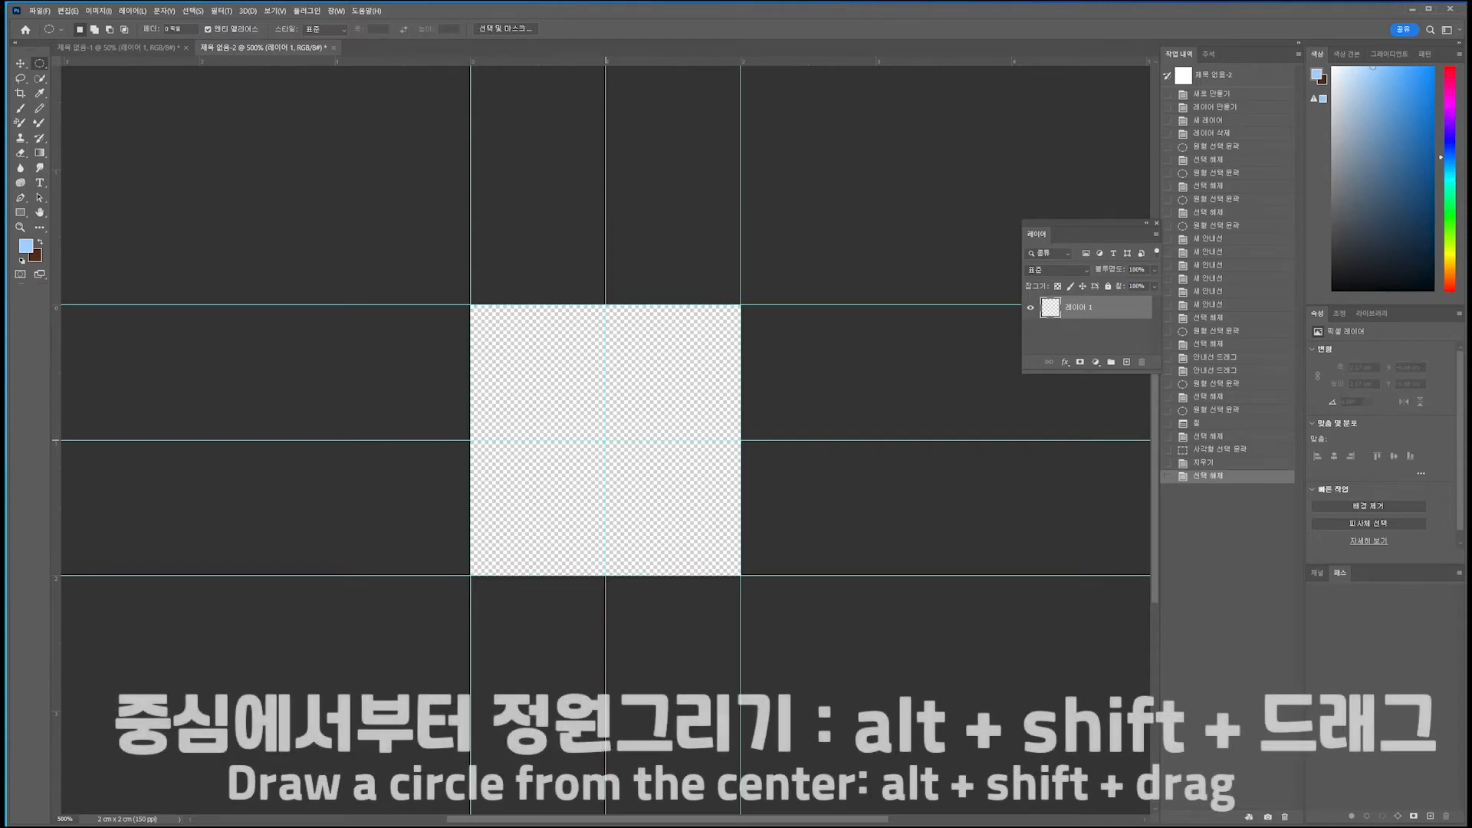
drag(605, 440, 672, 506)
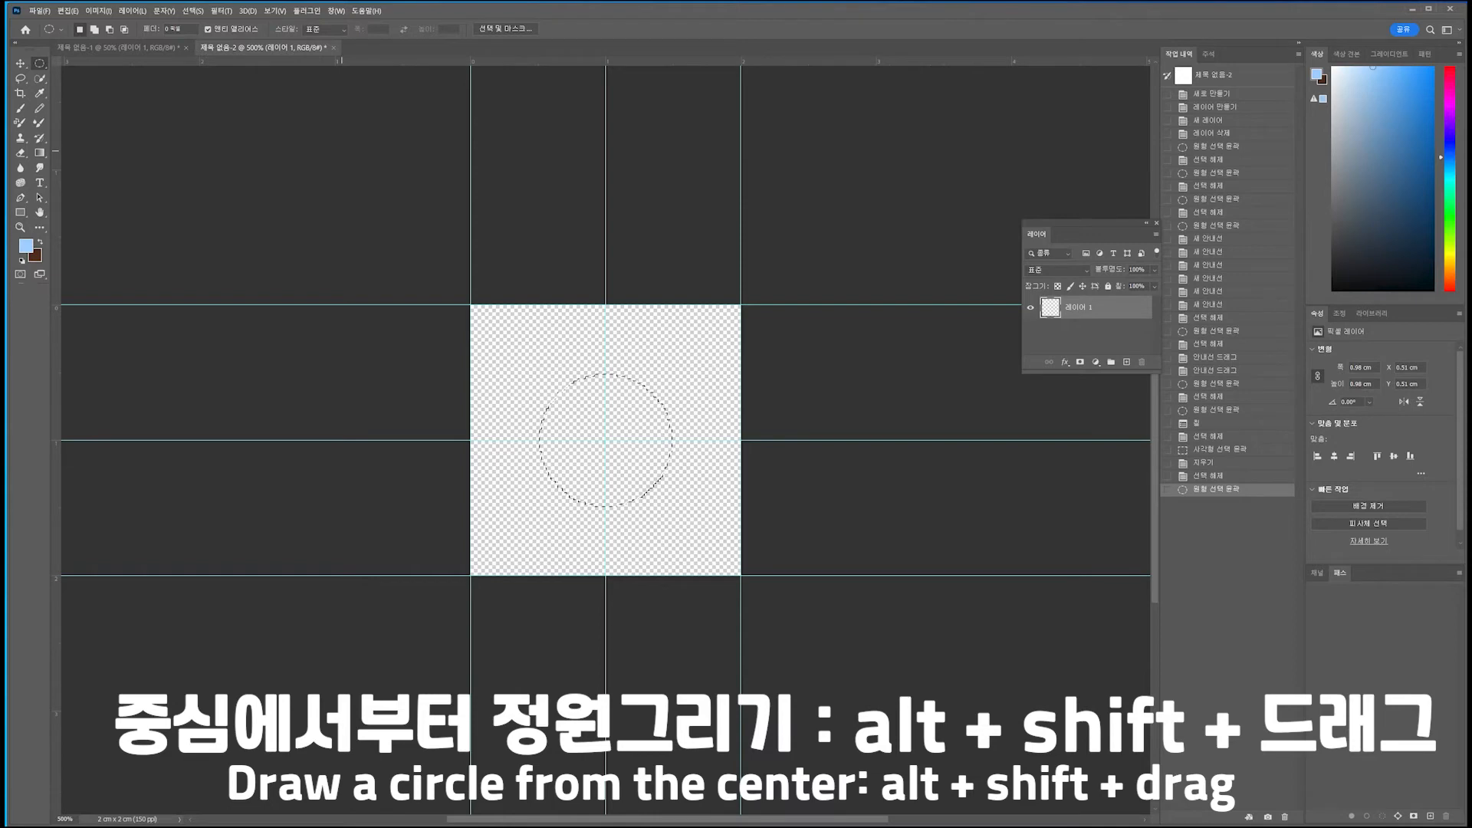
- Set the foreground colour to blue, 0c00ff, and fill the small circular selection with it
click(26, 245)
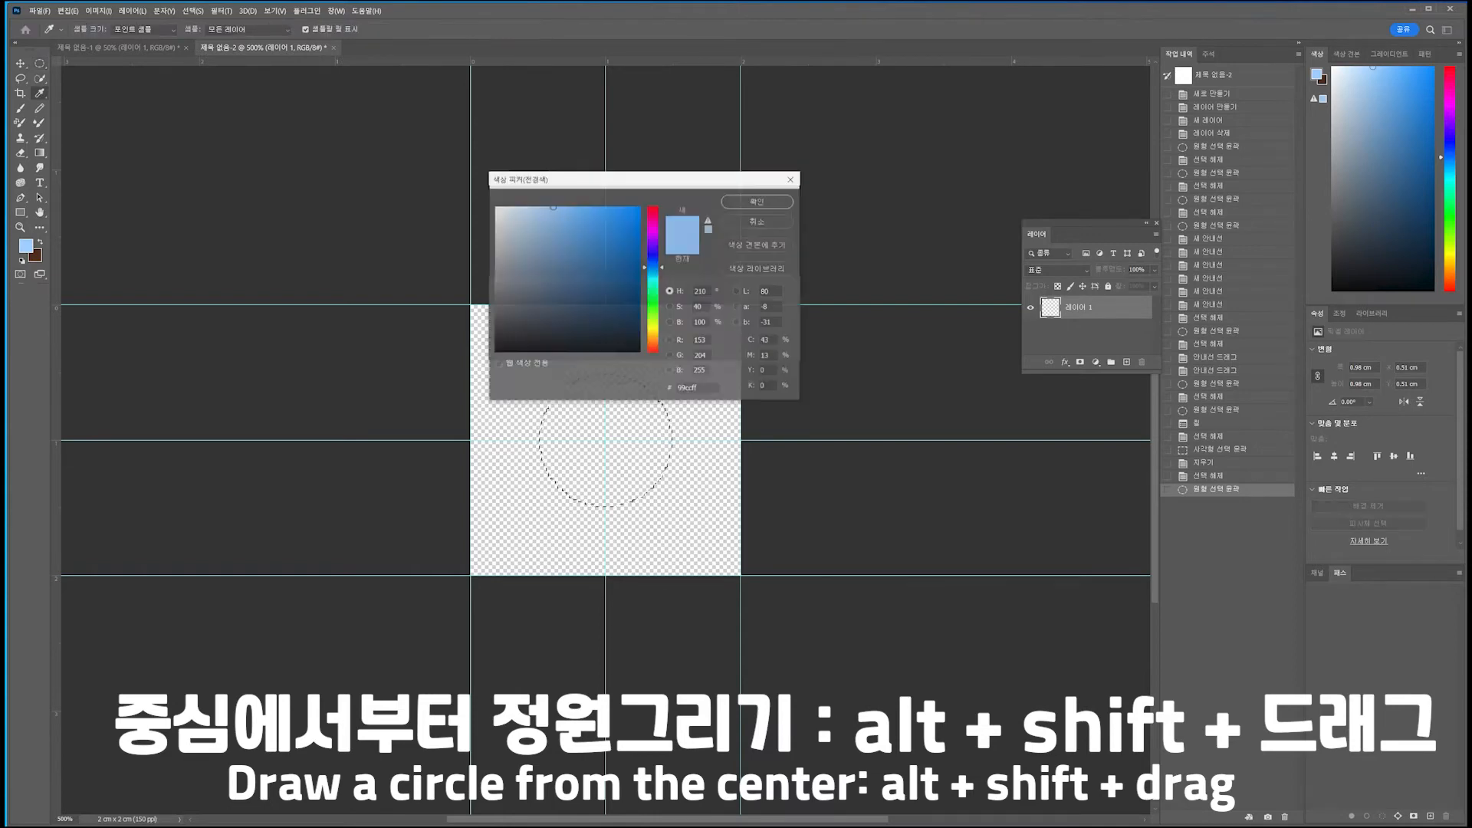
click(652, 253)
click(637, 221)
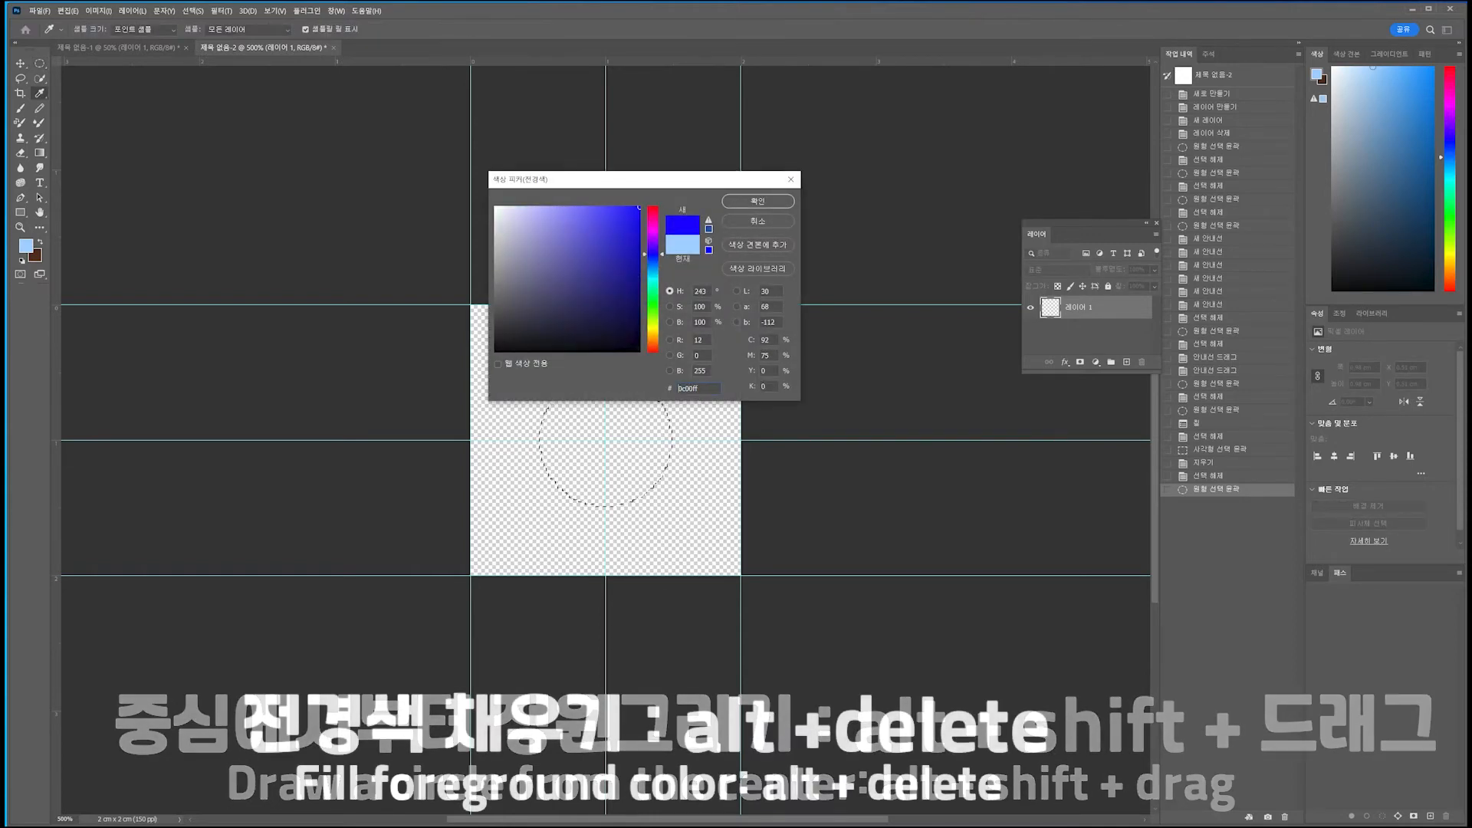
click(757, 201)
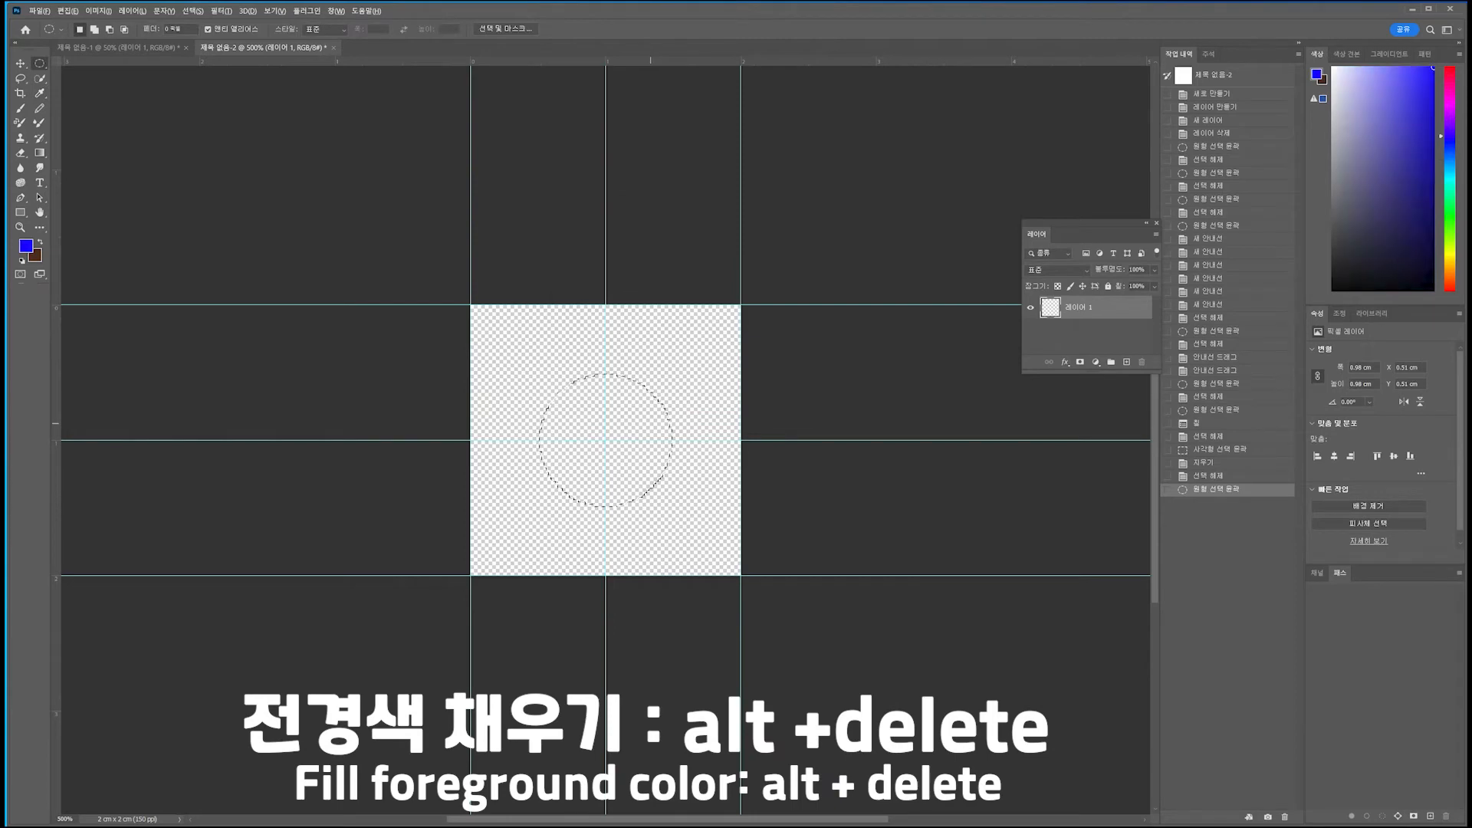
key(alt+Delete)
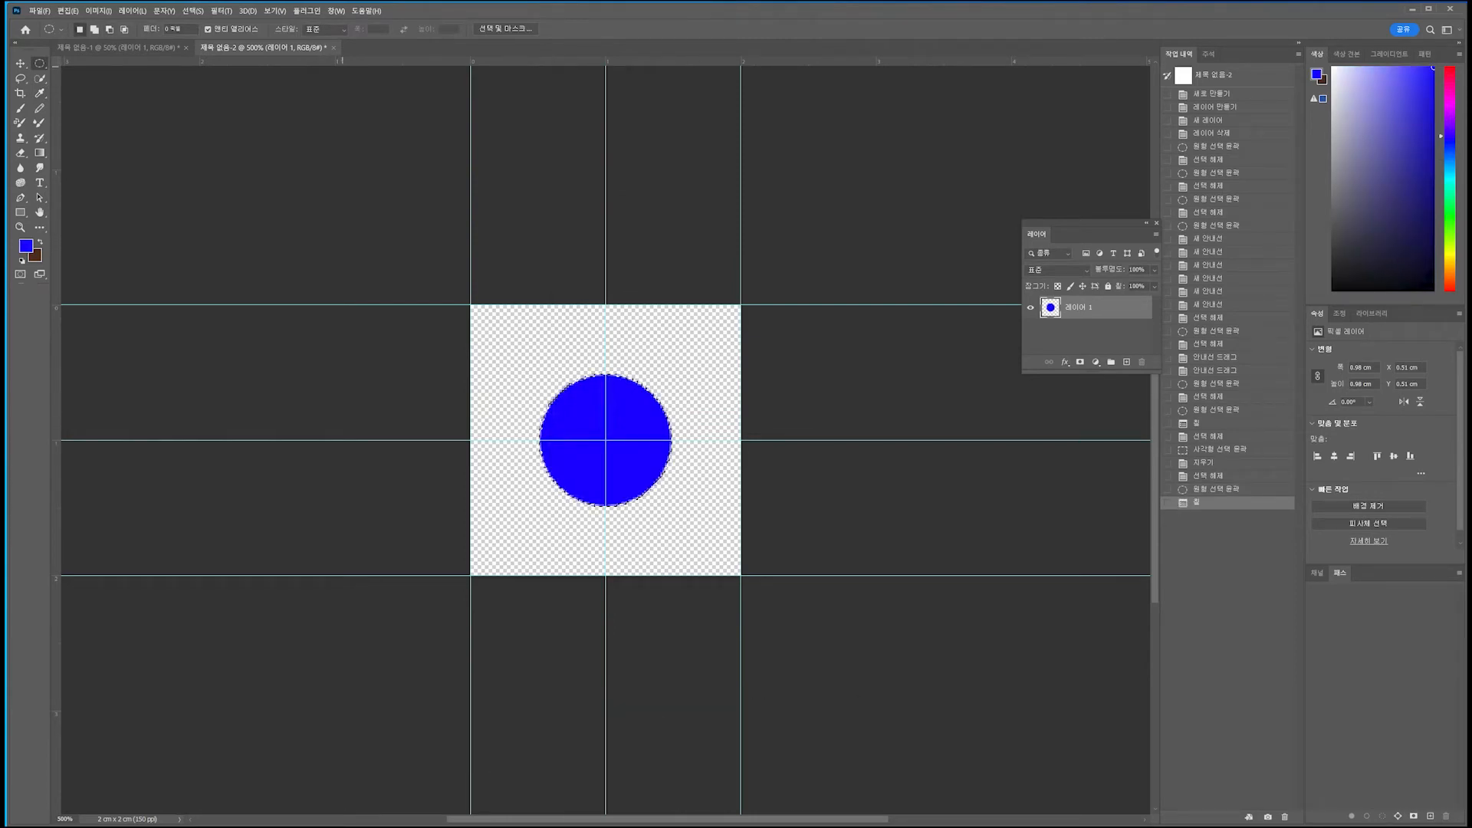
- Deselect the small blue circle and define its canvas as a second pattern with the default name
key(alt+f)
key(Right)
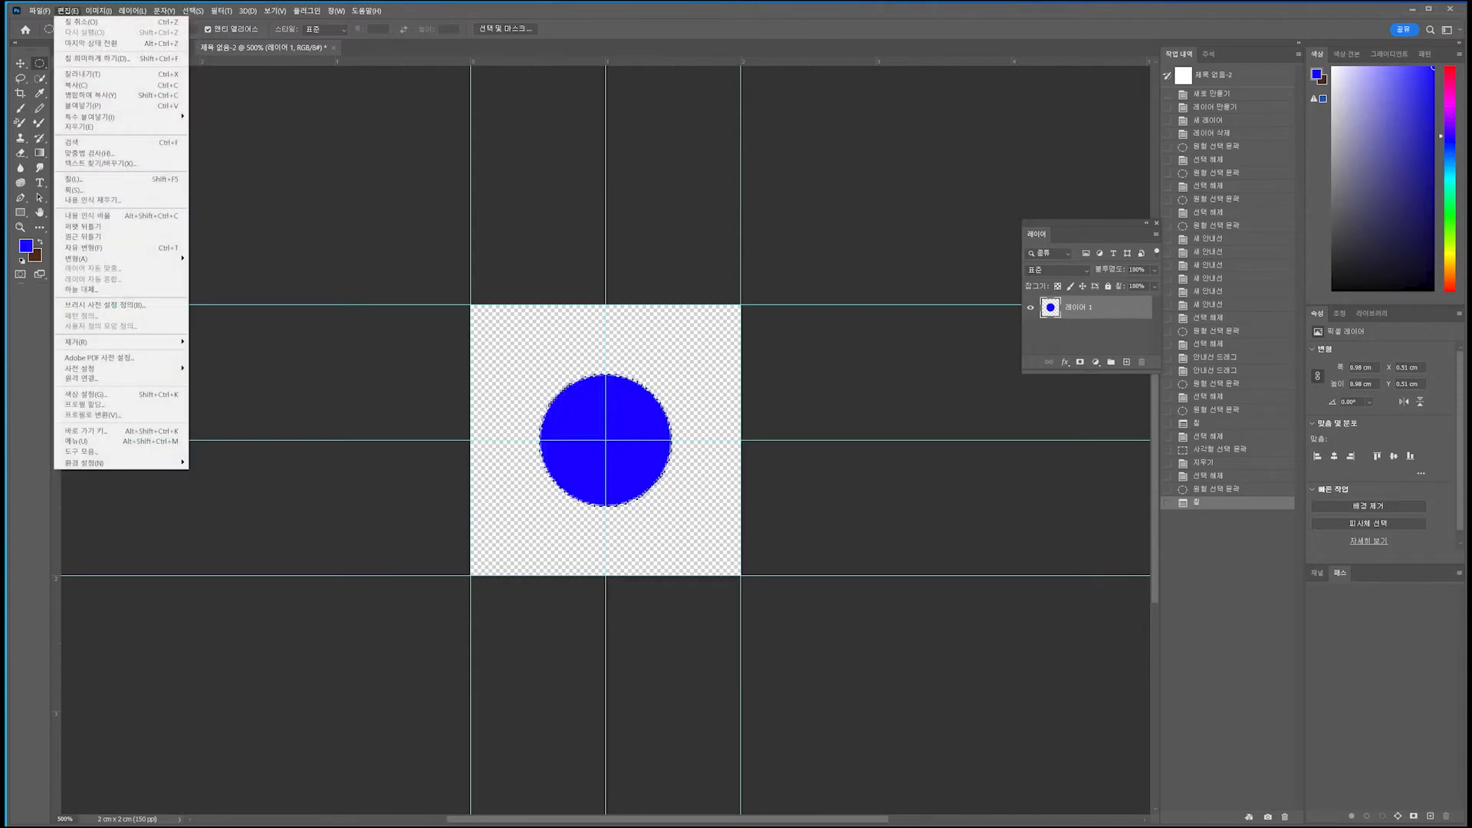
key(ctrl+d)
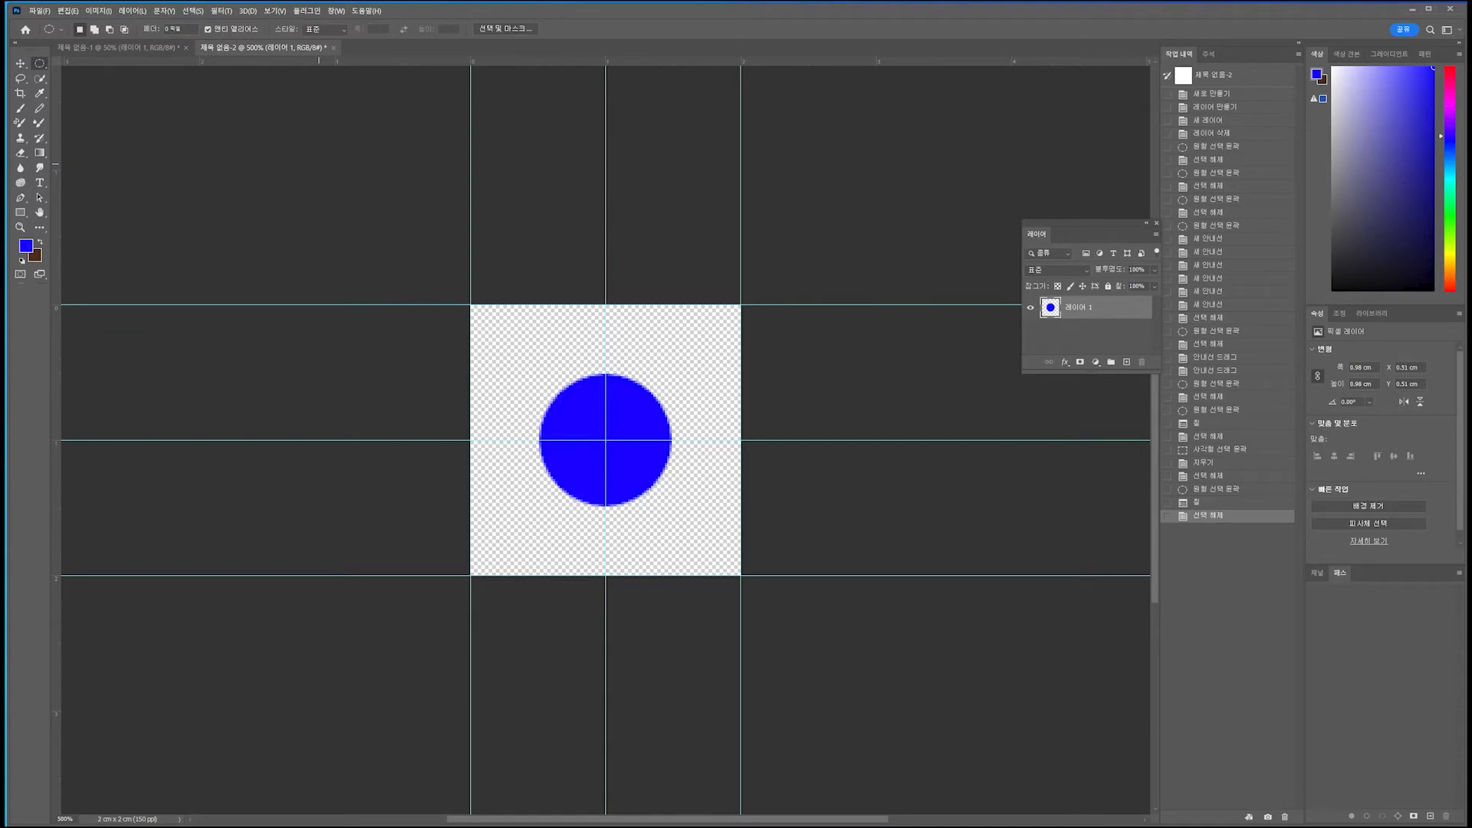
click(68, 10)
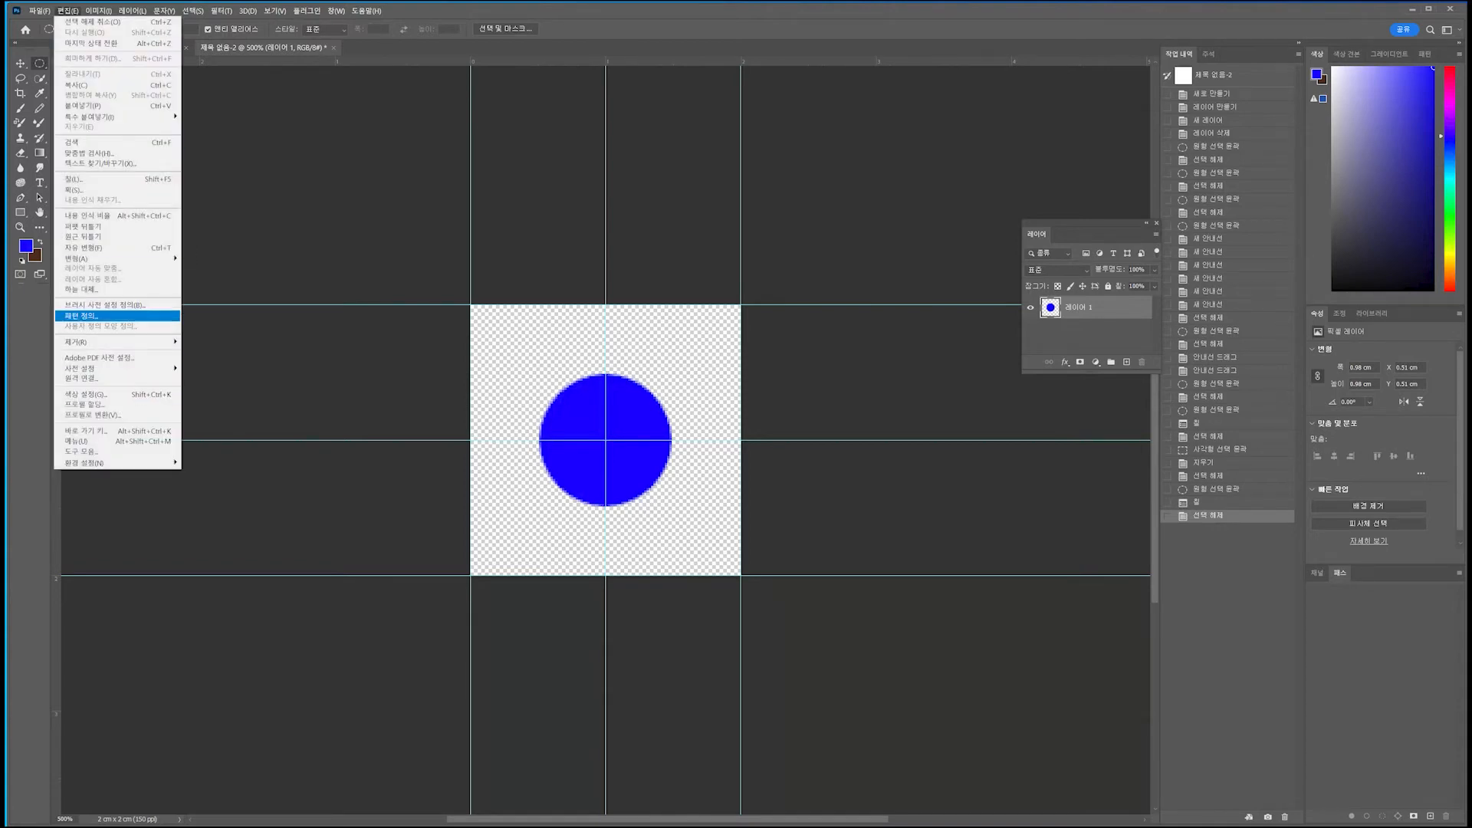
click(80, 315)
key(Return)
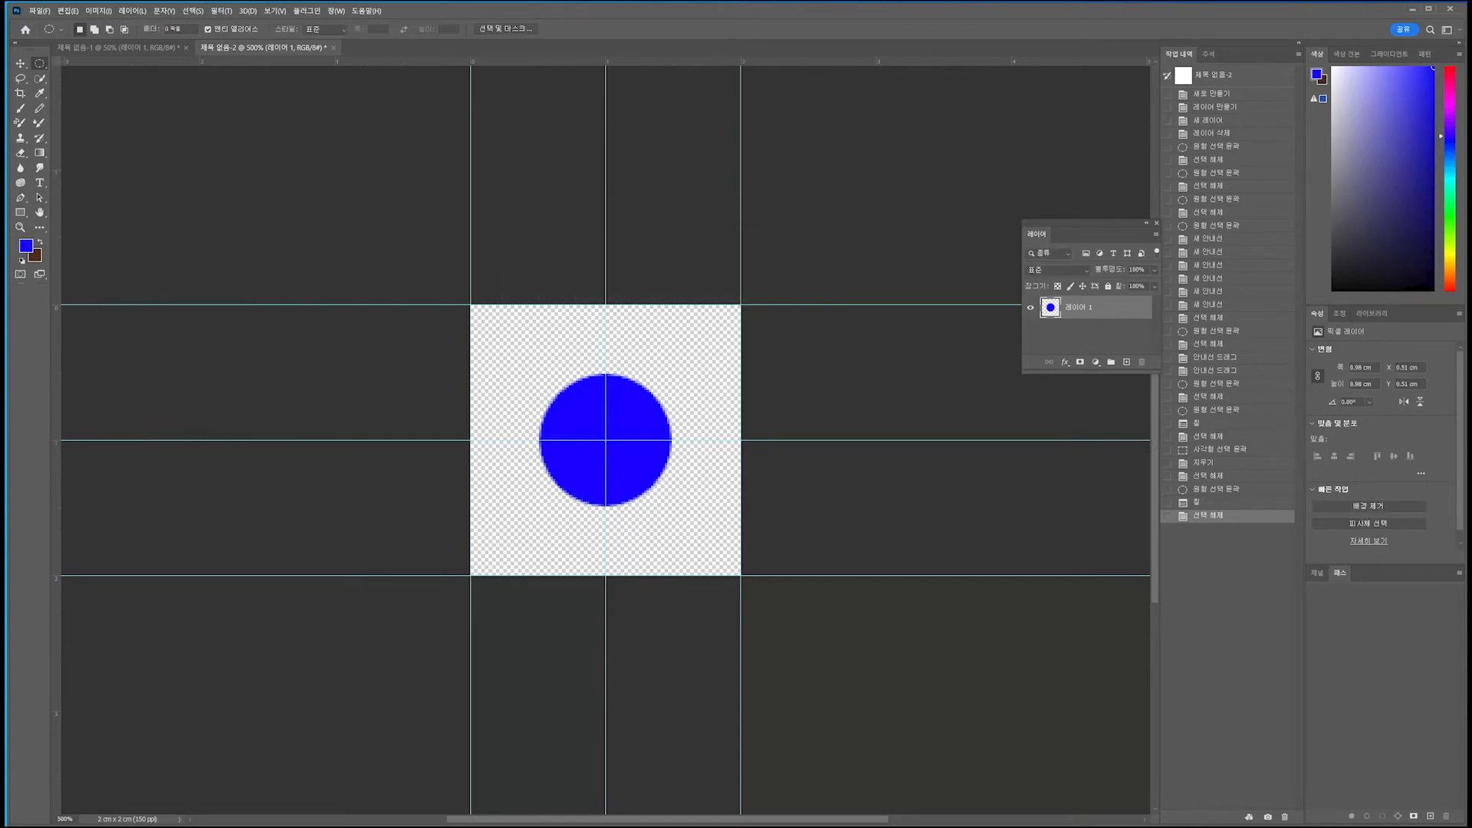
- Add a new layer on top in the 60 × 50 cm document and hide the large-dot pattern layer
click(119, 47)
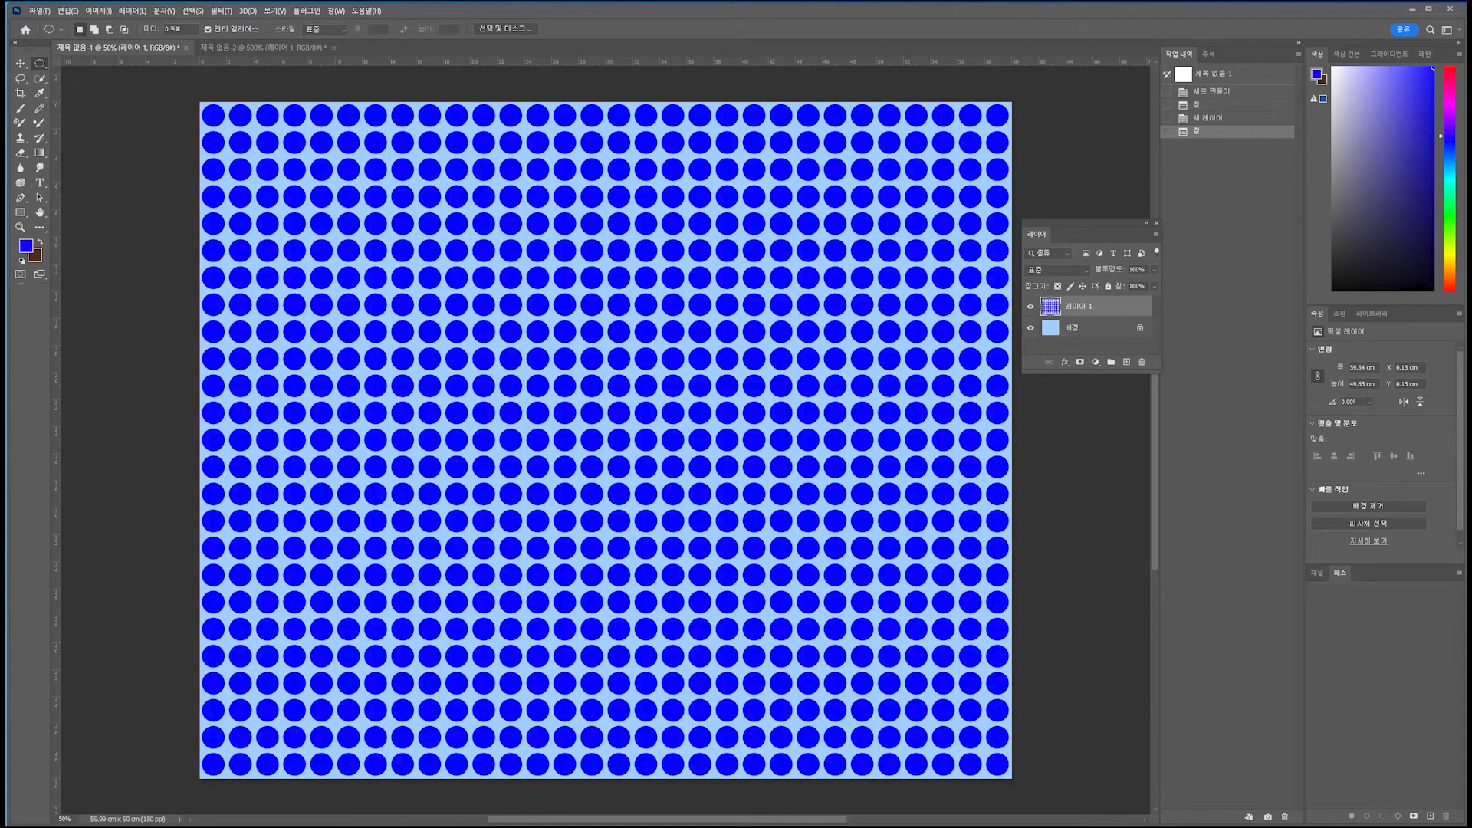
click(1124, 362)
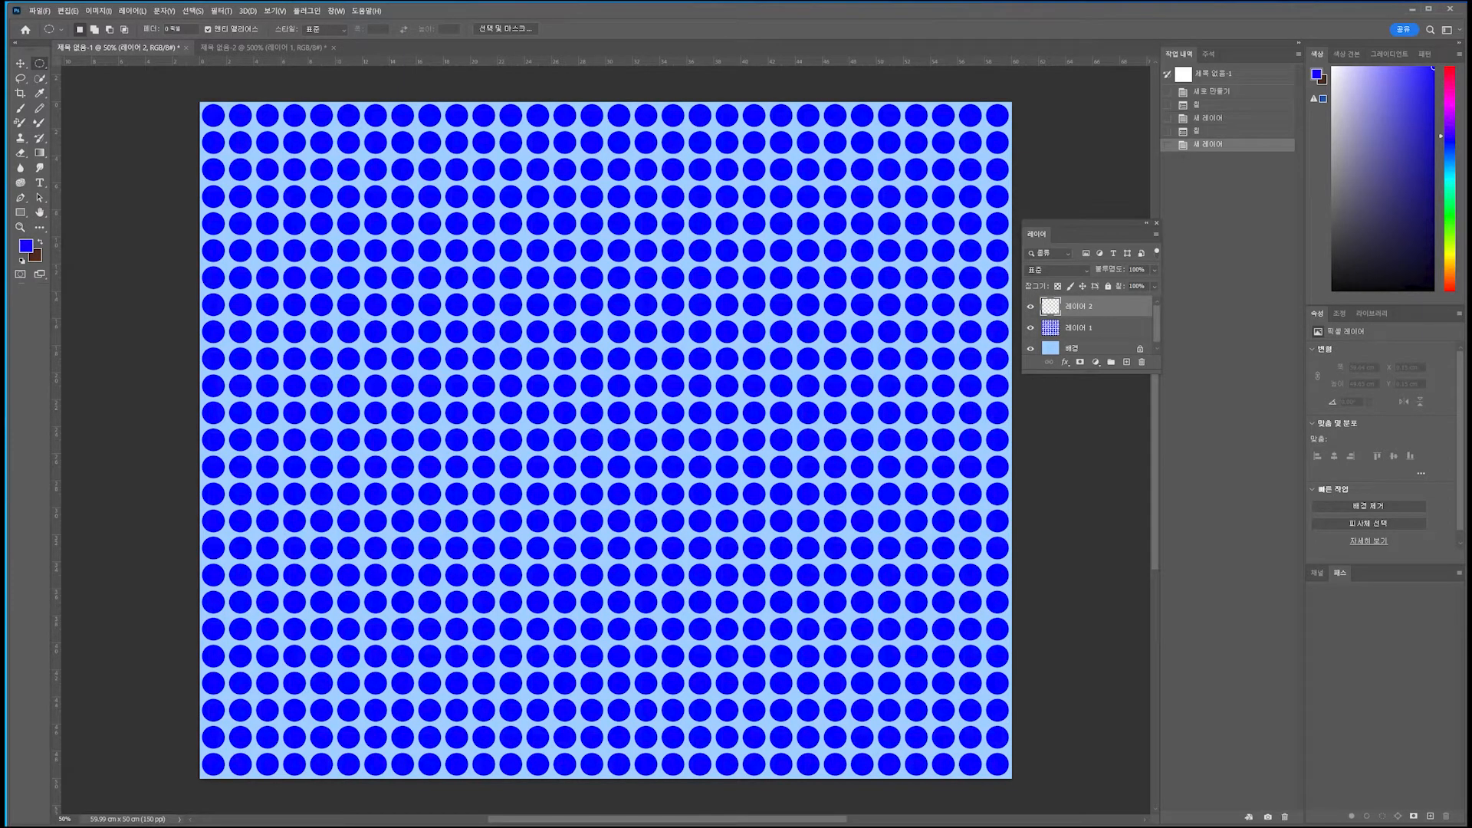
click(1031, 328)
- Fill the new top layer with the small blue dot pattern at 100% opacity
click(68, 11)
click(84, 179)
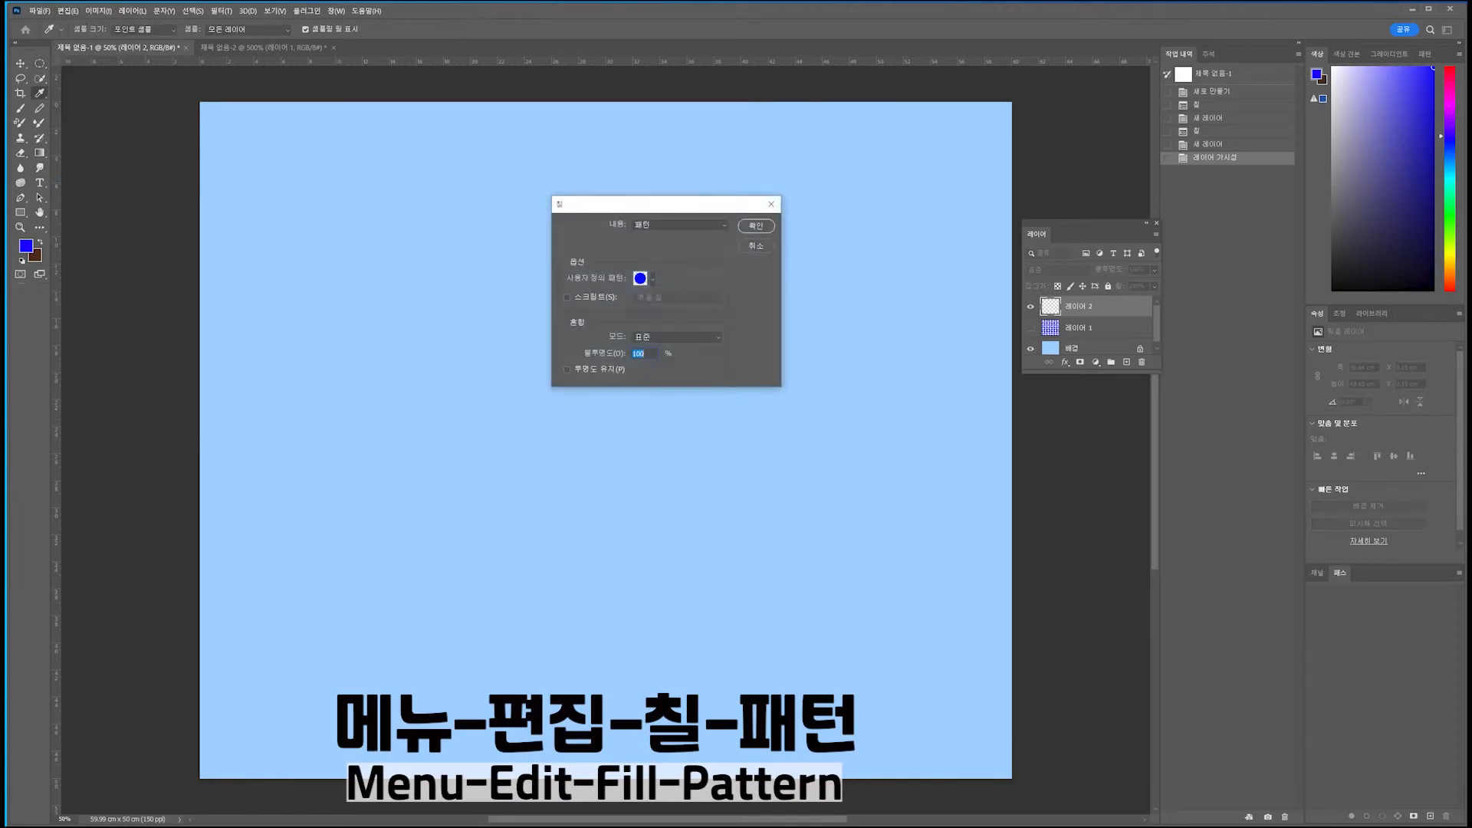
click(652, 279)
click(659, 373)
click(756, 226)
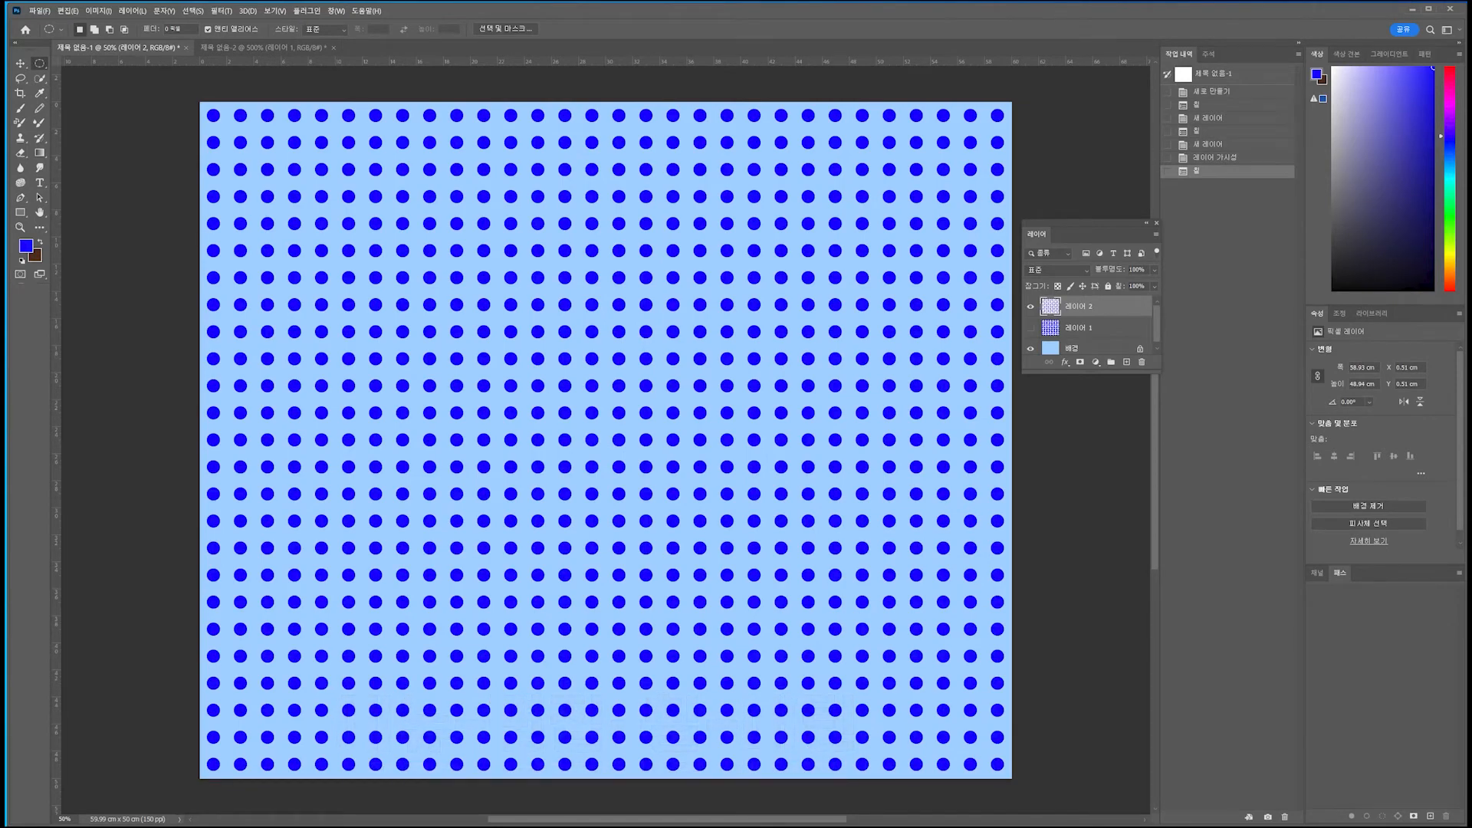
- Compare the large-dot and small-dot layers by switching their visibility, and look at the source circle in the 2 × 2 cm document
click(1030, 306)
click(1030, 327)
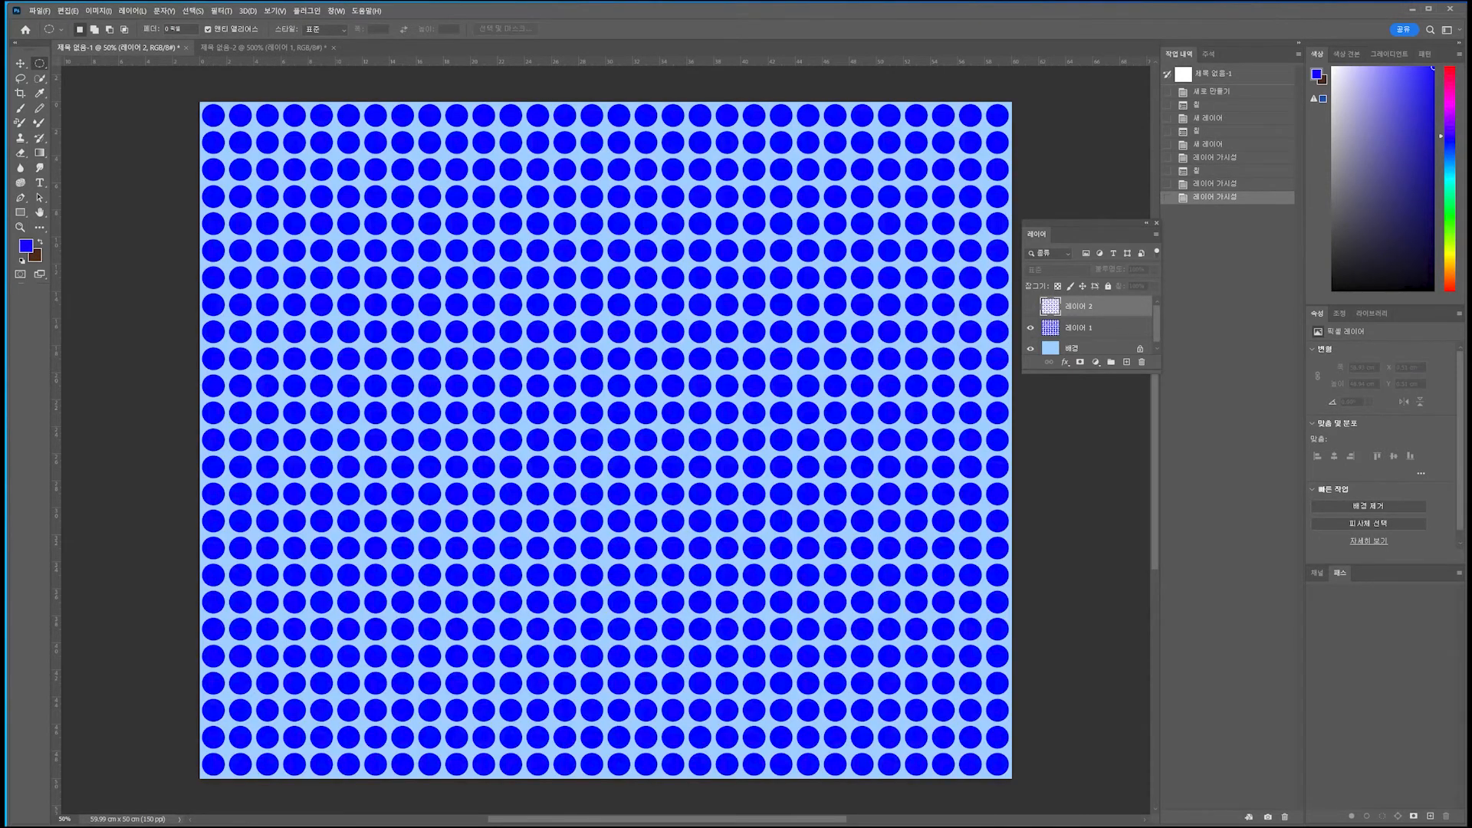
click(1030, 306)
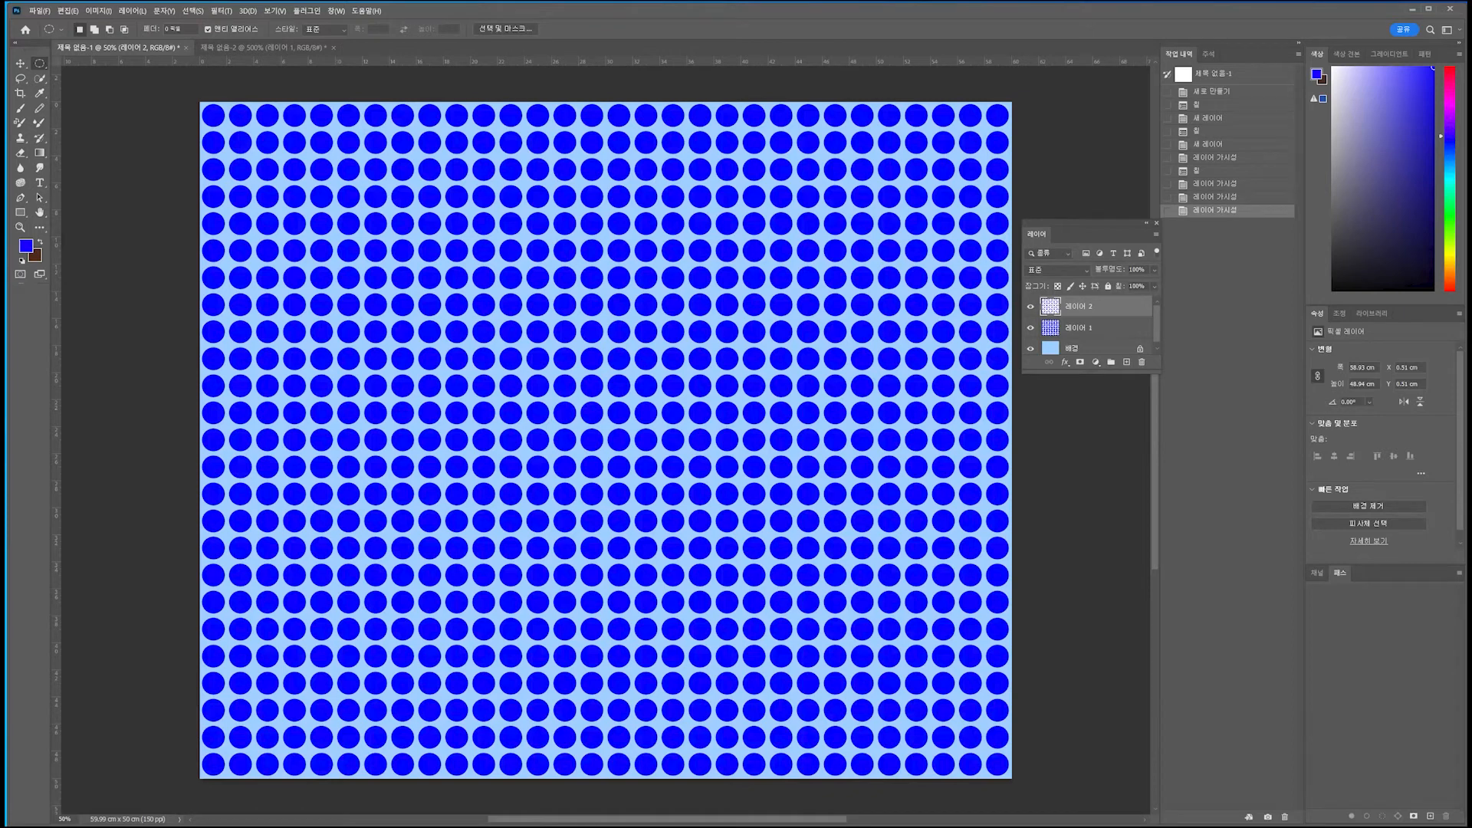
click(1030, 327)
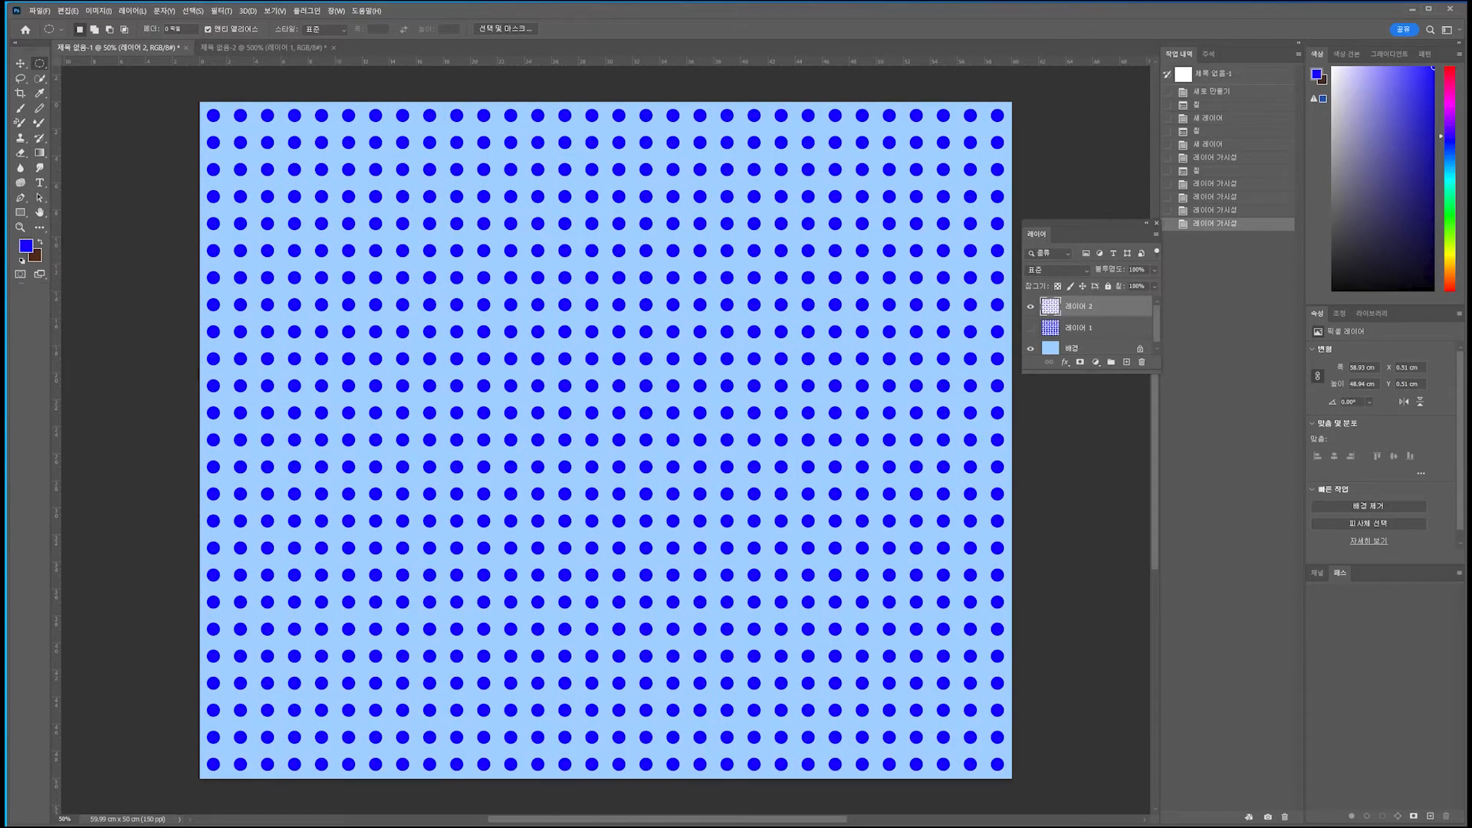
key(ctrl+Tab)
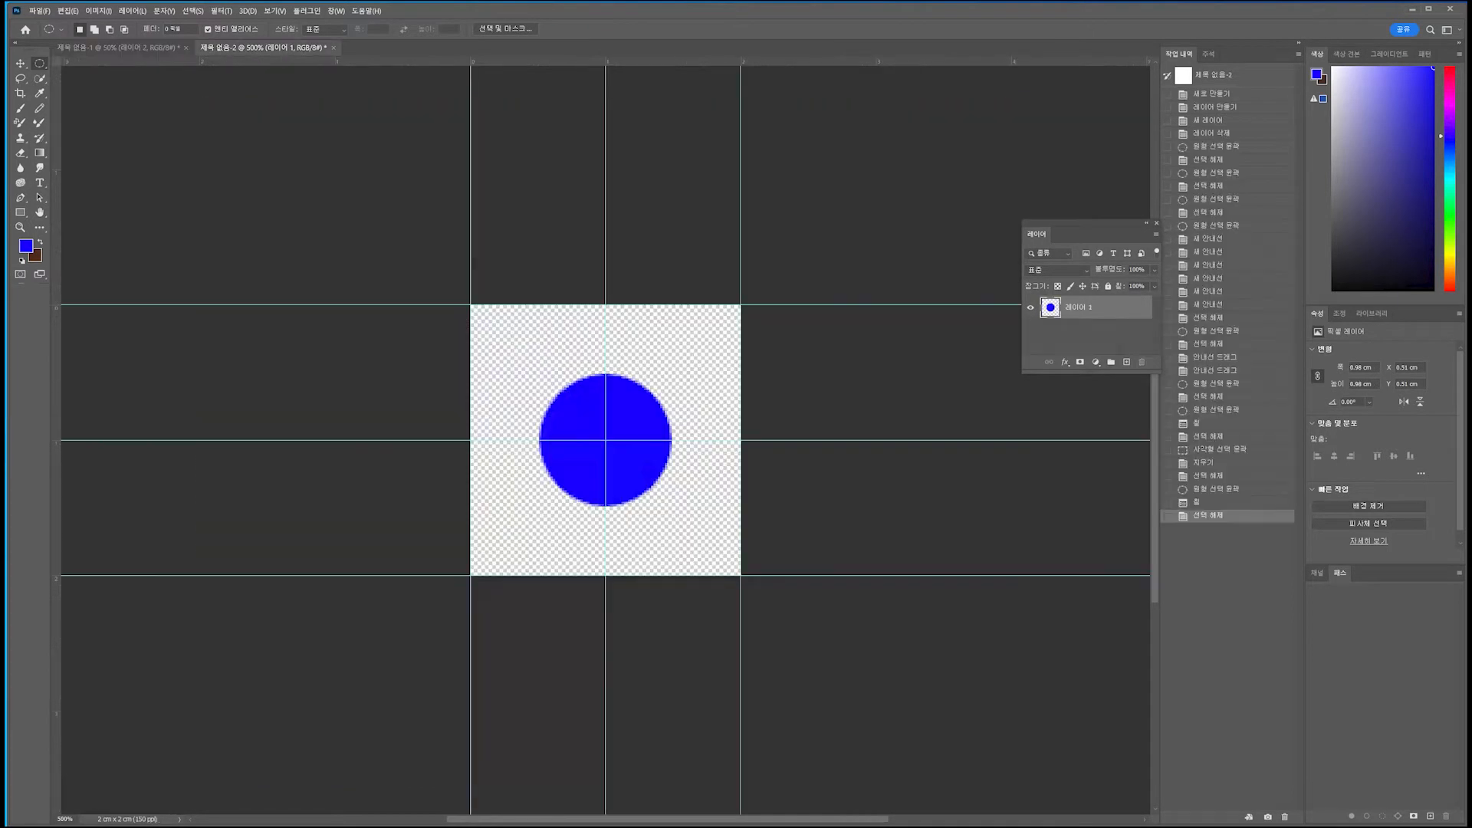
key(ctrl+Tab)
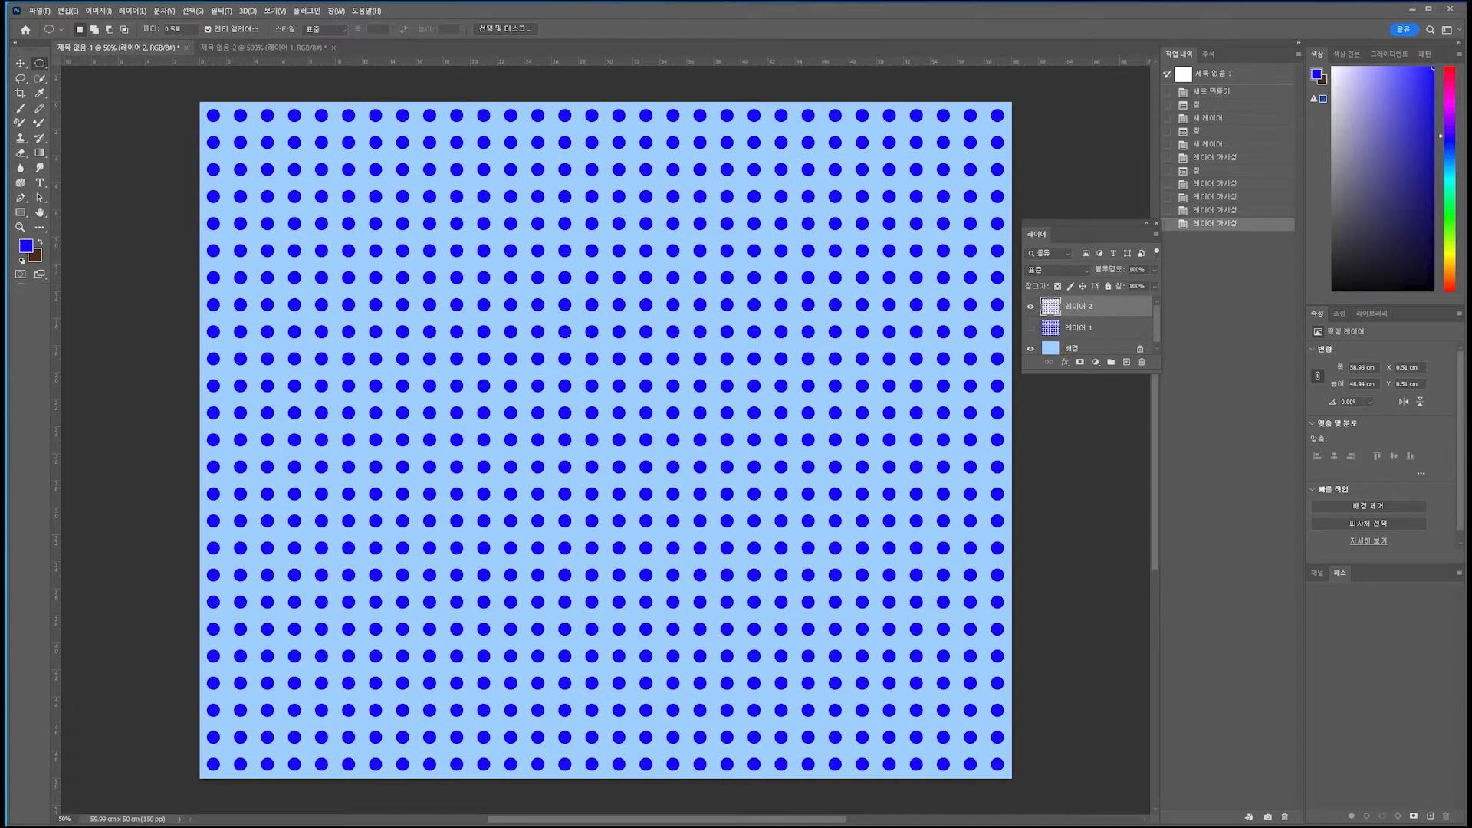
- Create a new 4 × 2 cm document at 150 pixels per inch with a white background
click(263, 48)
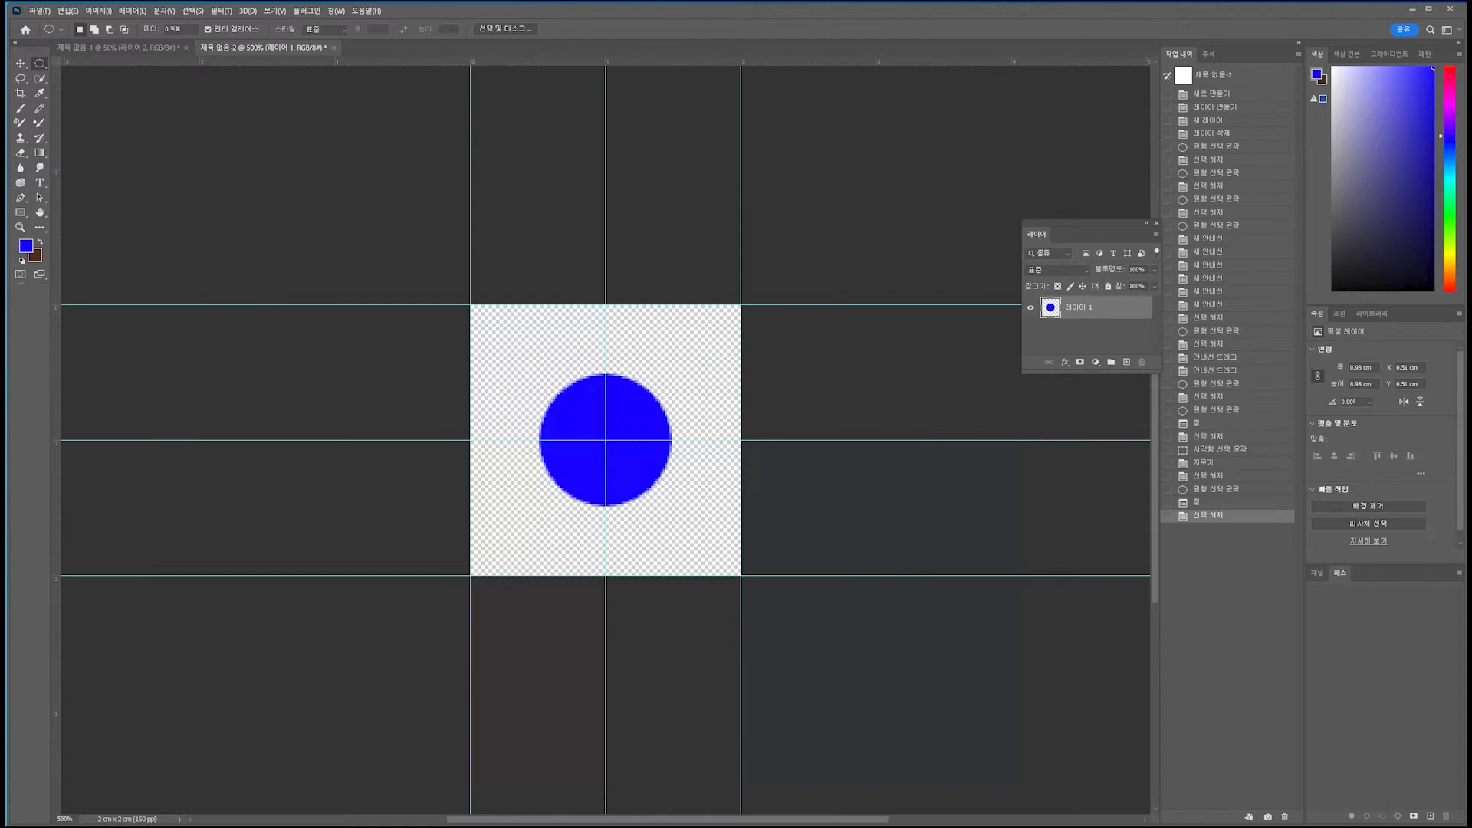
click(40, 10)
click(56, 22)
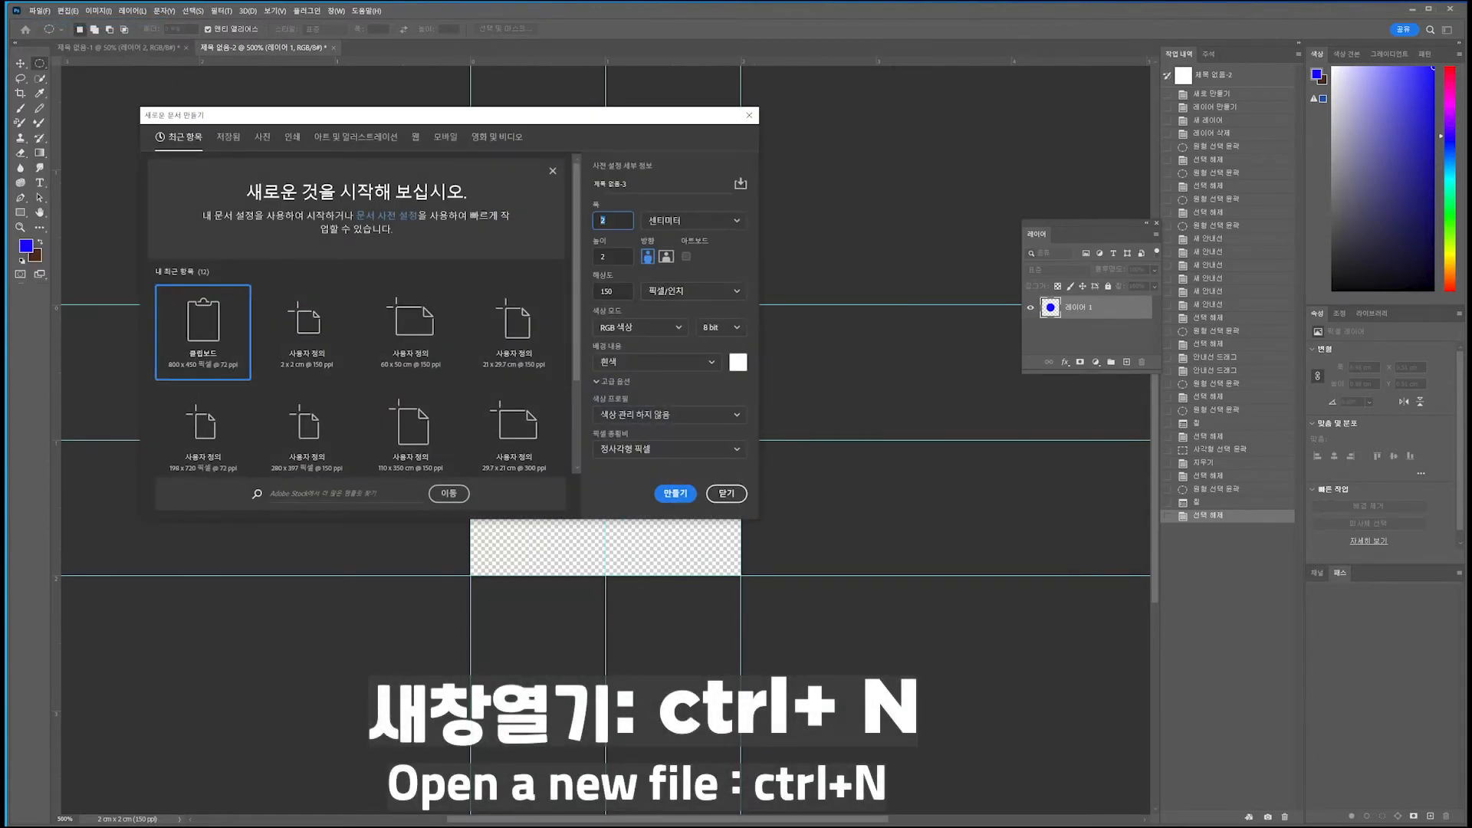
text(4)
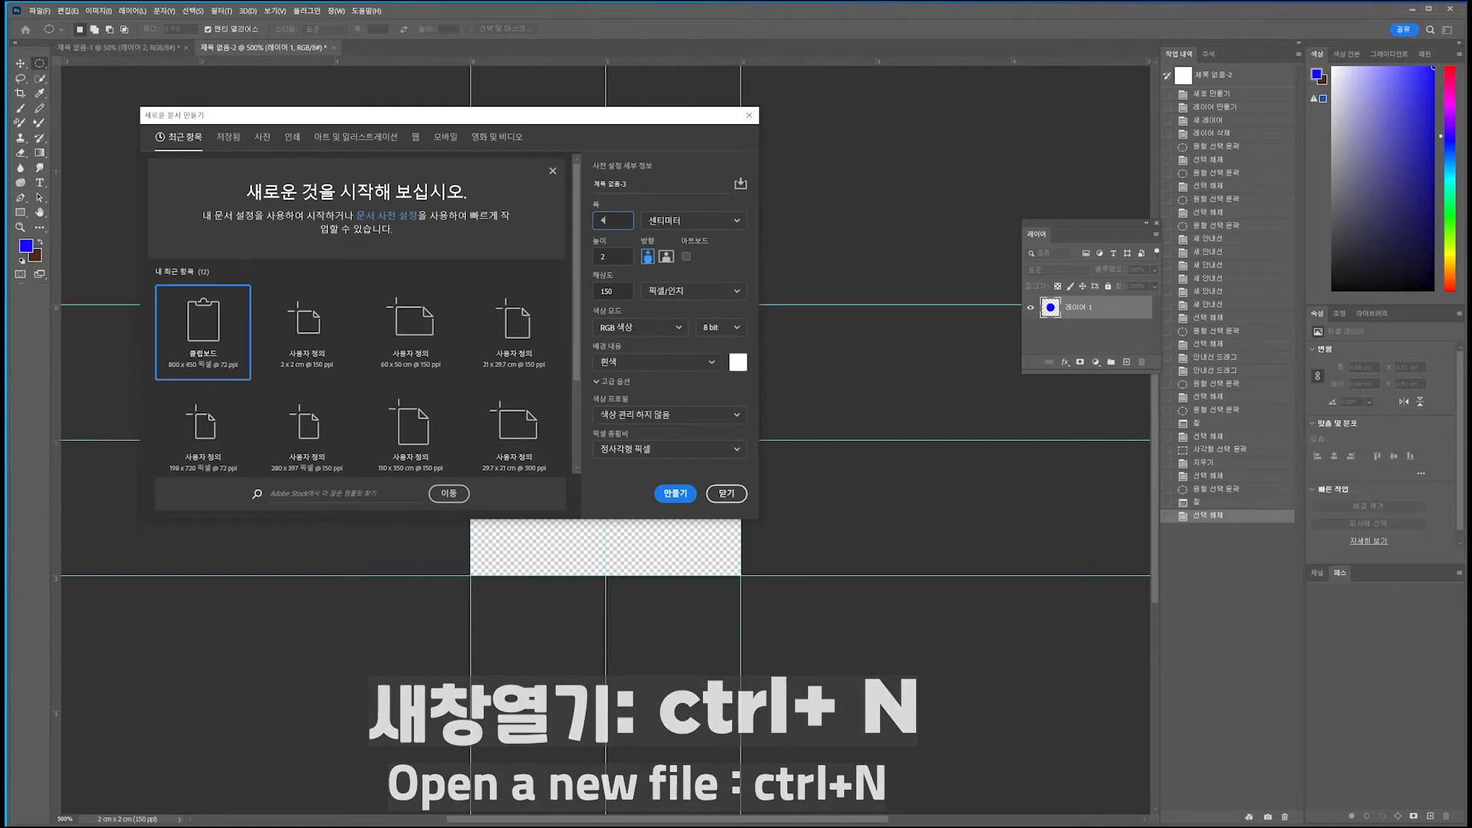
key(Return)
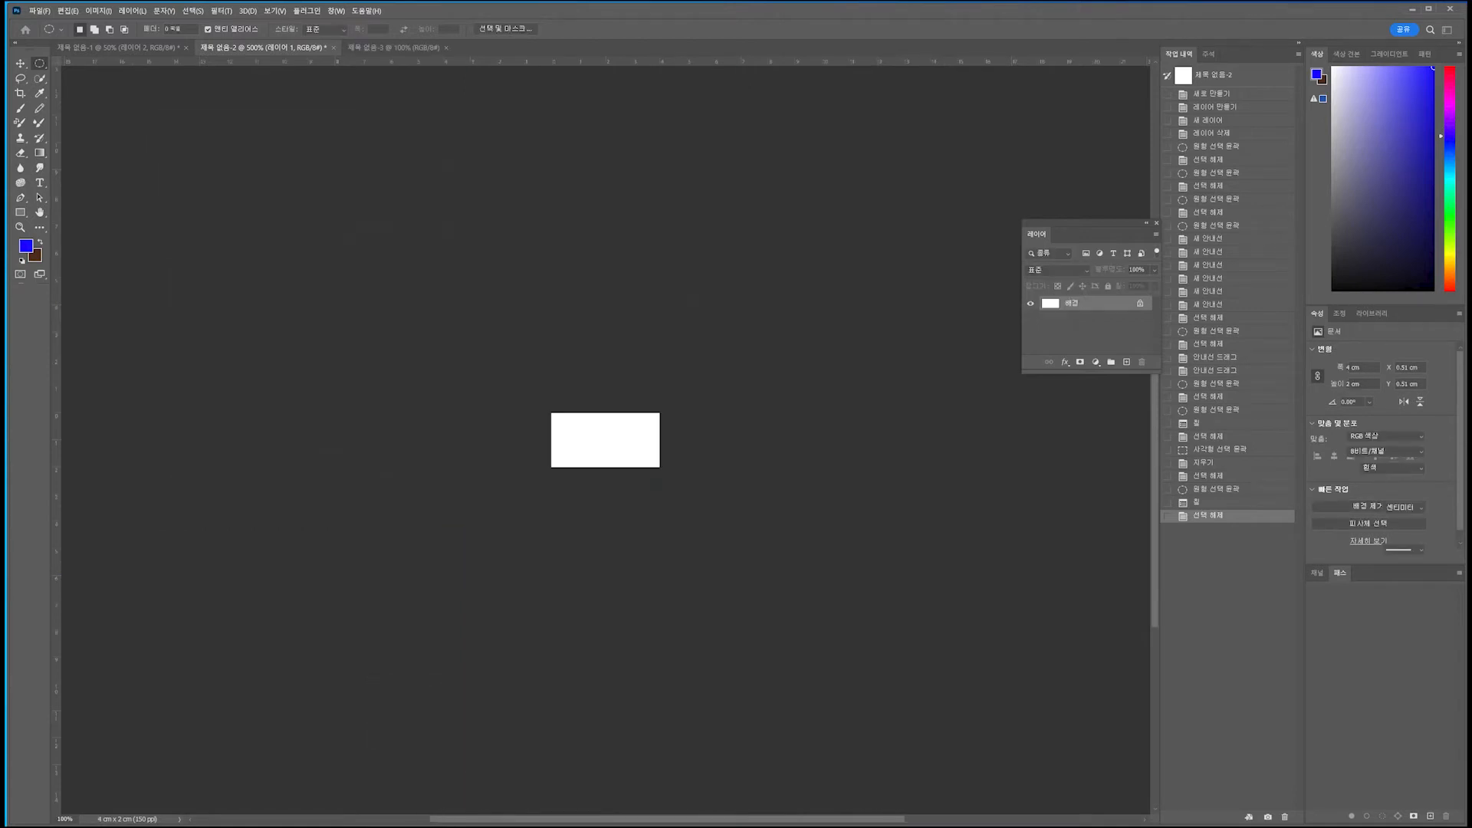
key(ctrl+plus)
key(ctrl+plus)
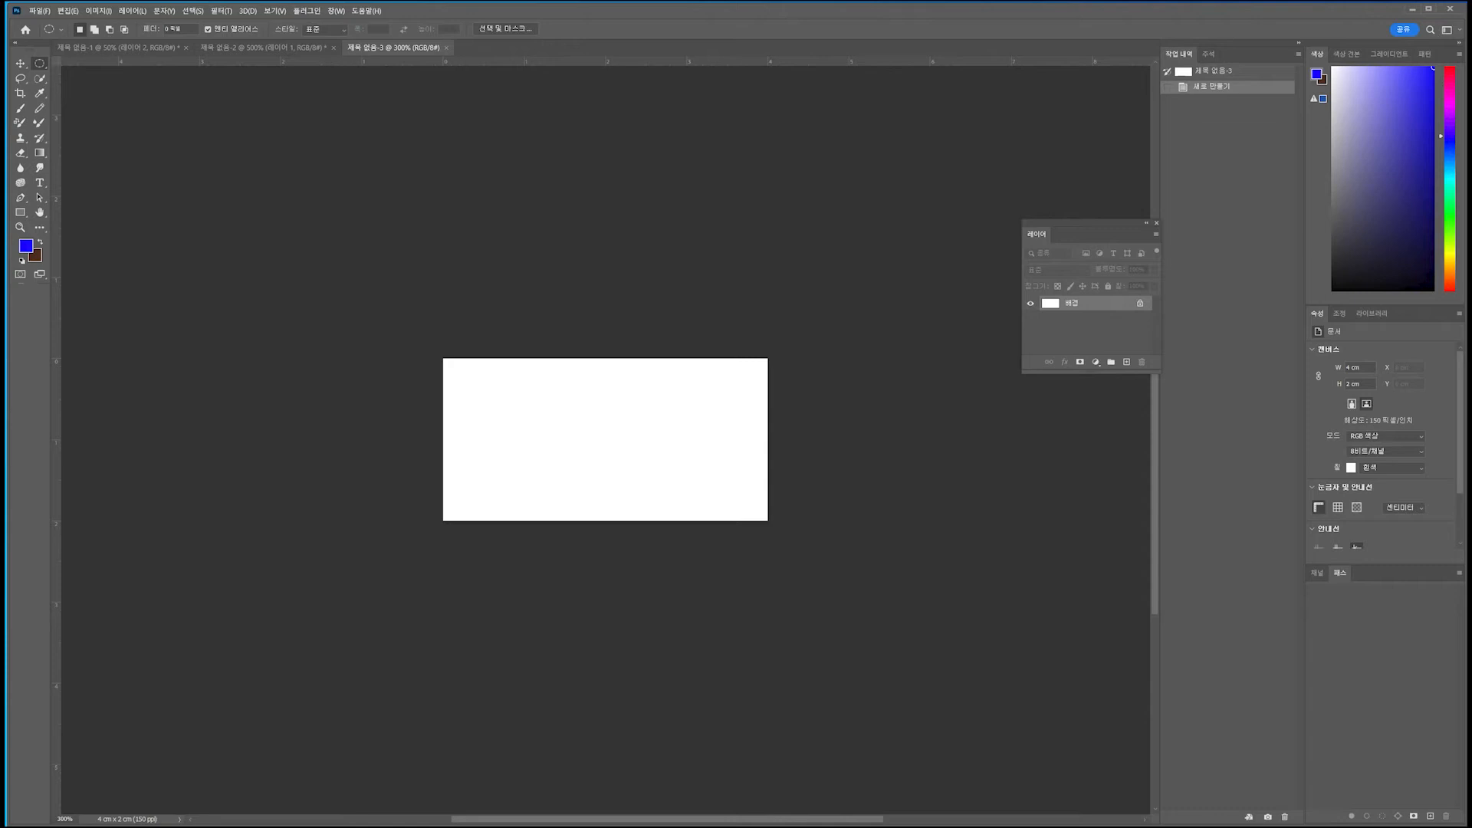
- Set the Rectangular Marquee tool's style to Normal and clear the fixed-size selection made in the new document
right_click(40, 64)
click(100, 63)
click(443, 359)
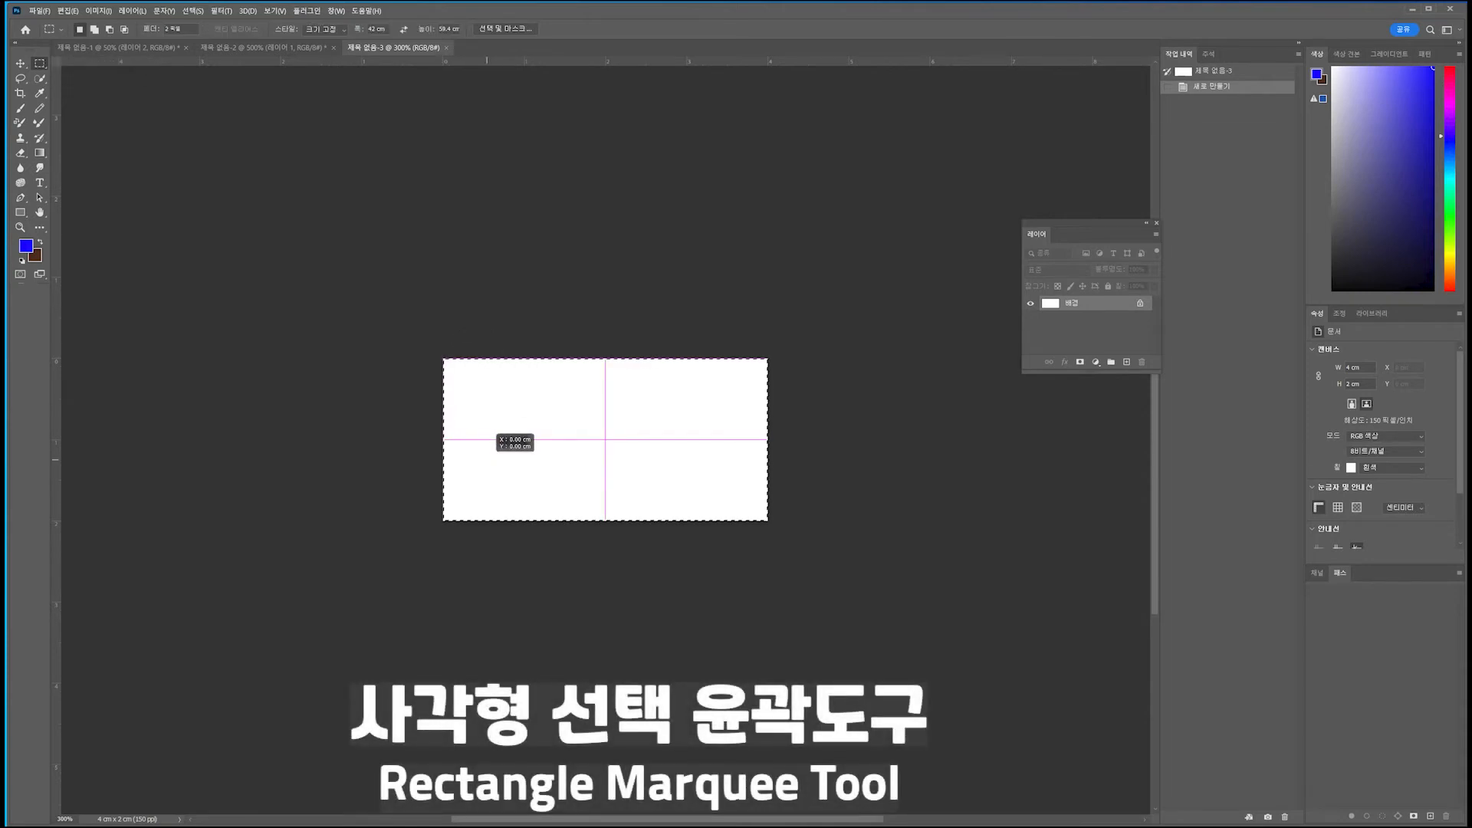
click(325, 29)
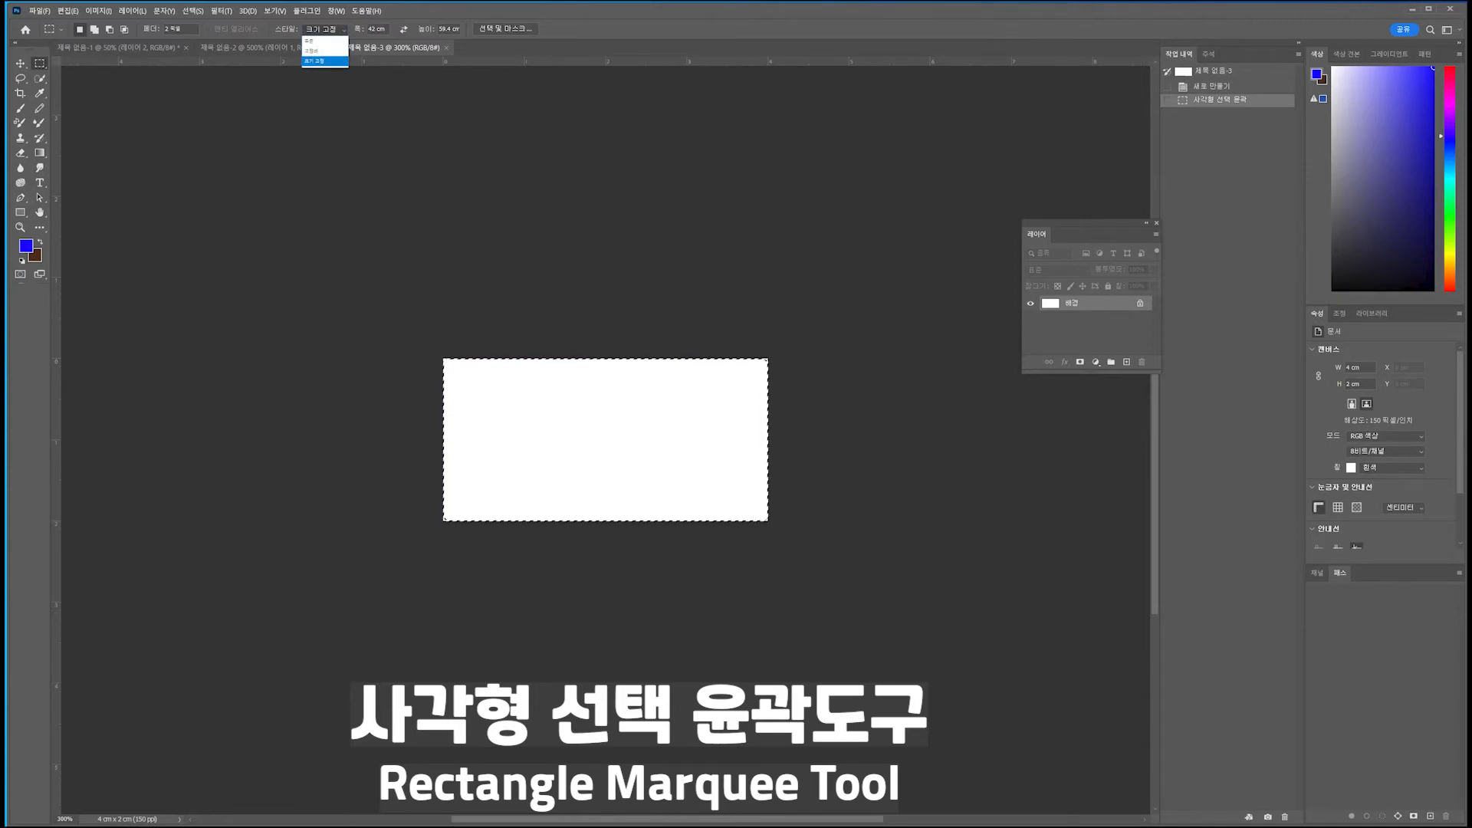
click(319, 41)
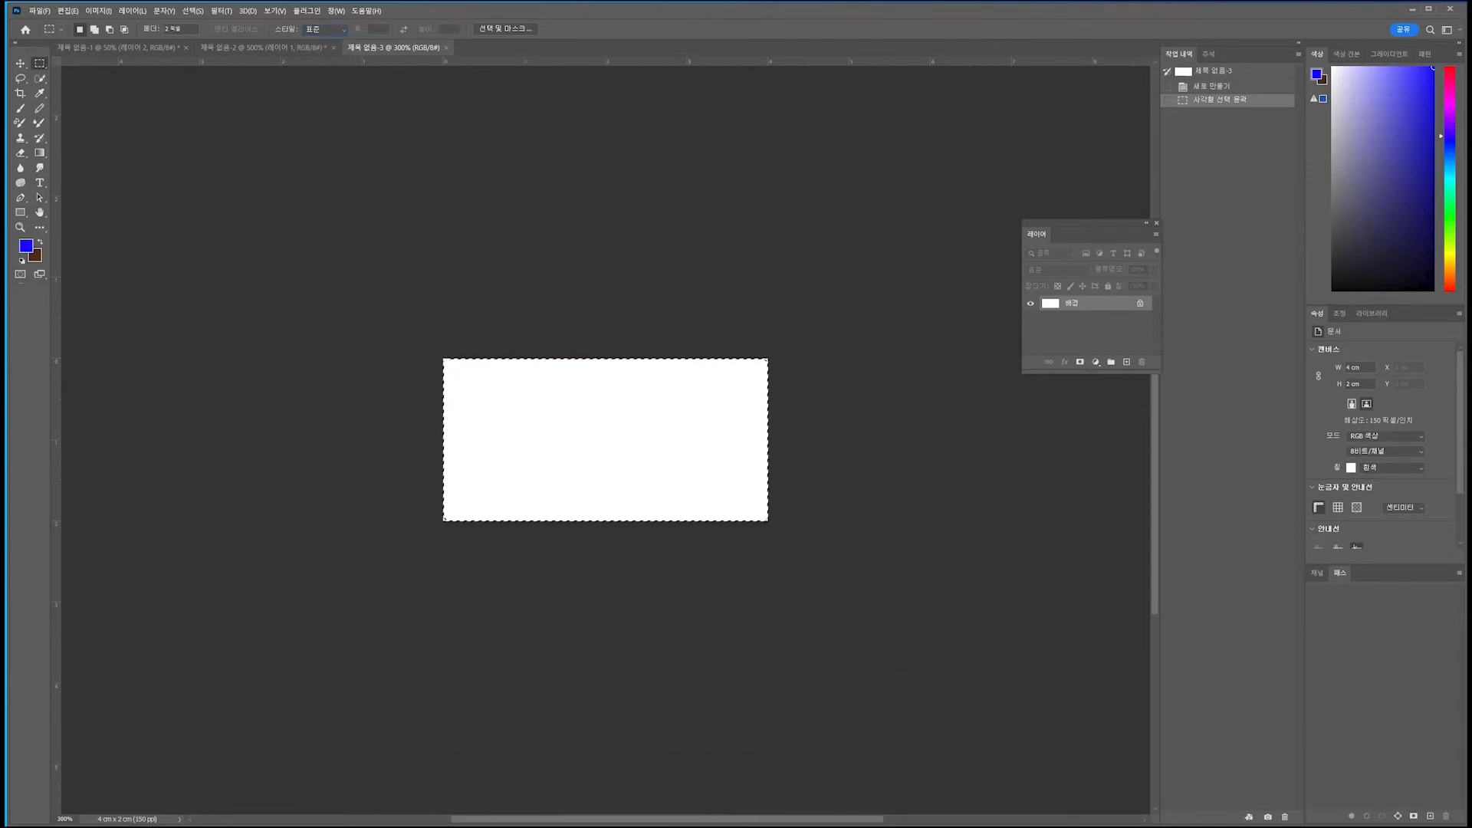
key(ctrl+d)
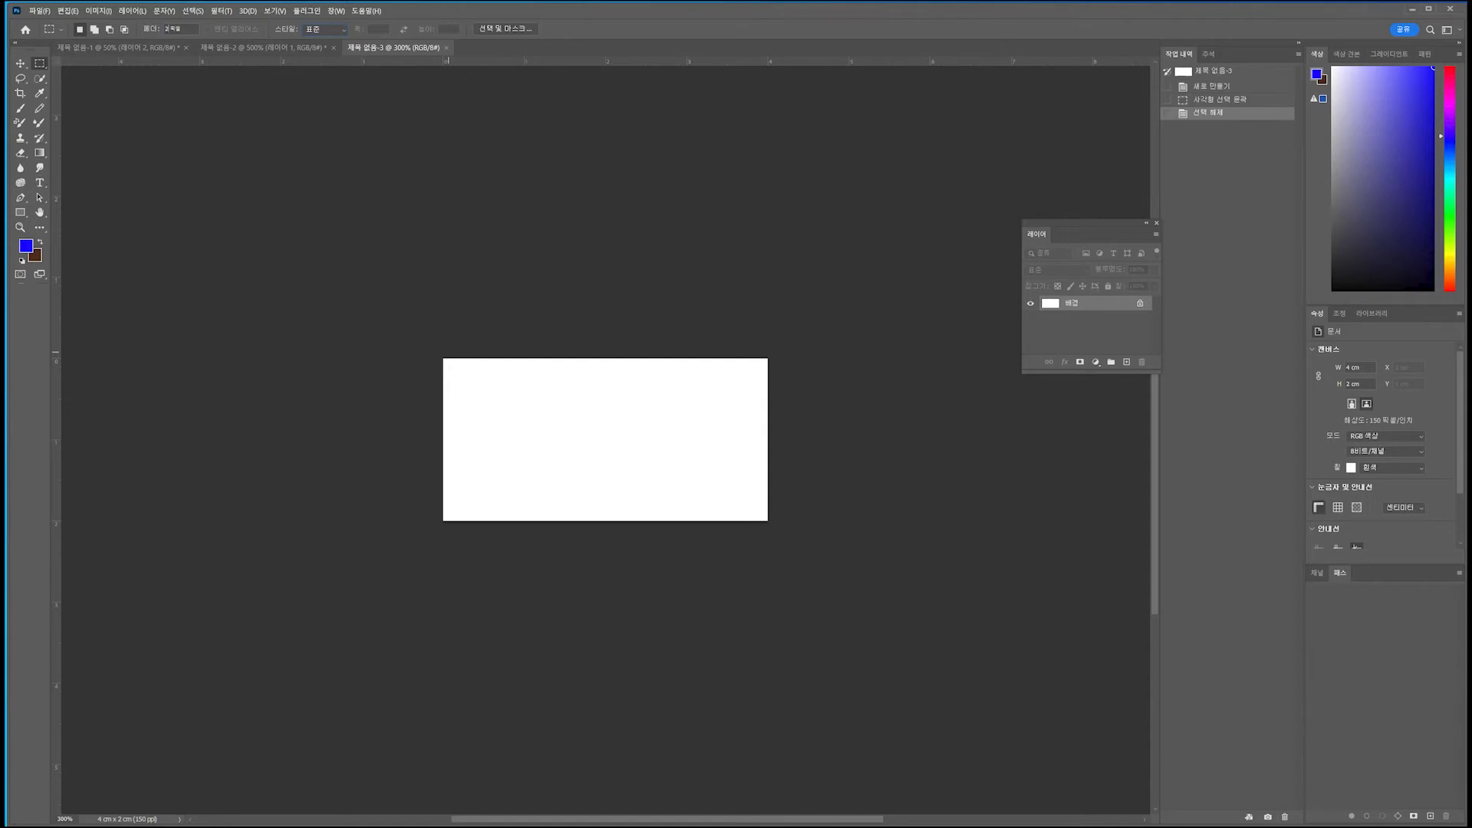
- Set the Rectangular Marquee tool's feather to 0 pixels
drag(182, 29, 163, 29)
key(BackSpace)
text(0)
key(Return)
click(60, 29)
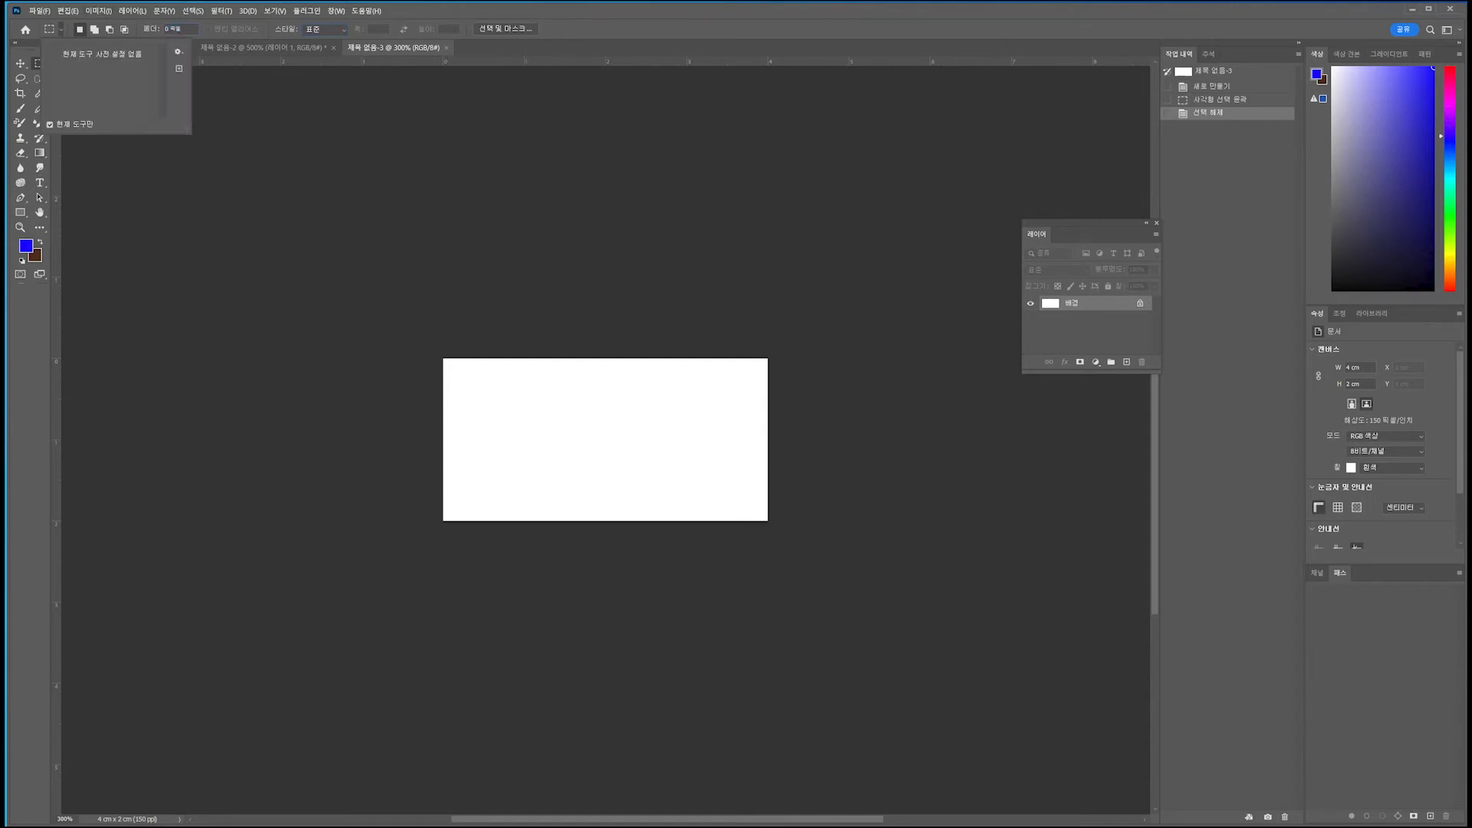
click(61, 29)
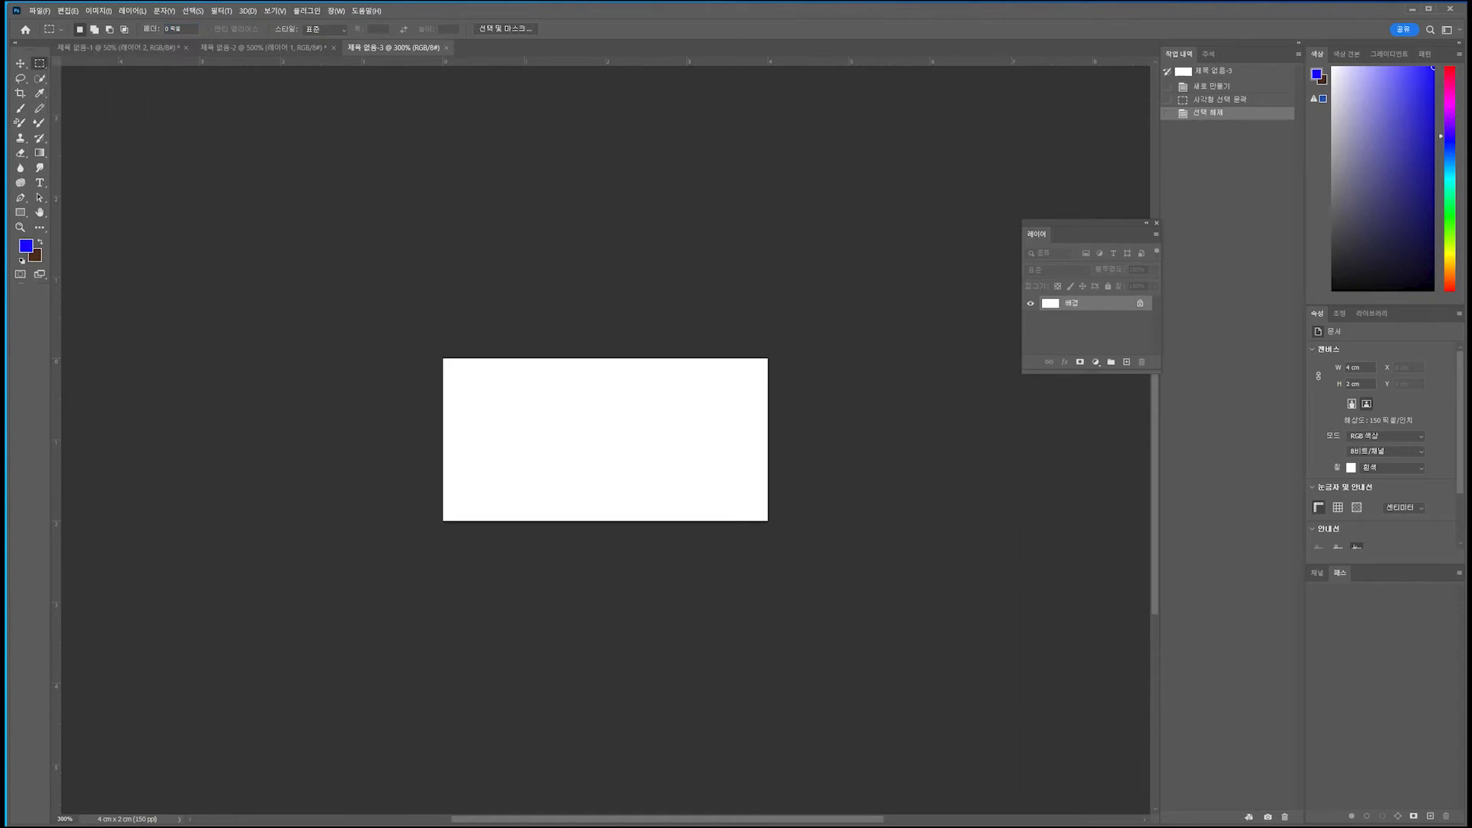
- Fill a full-height strip about 0.55 cm wide along the canvas's left edge with the blue foreground colour, and deselect it
drag(443, 358, 479, 520)
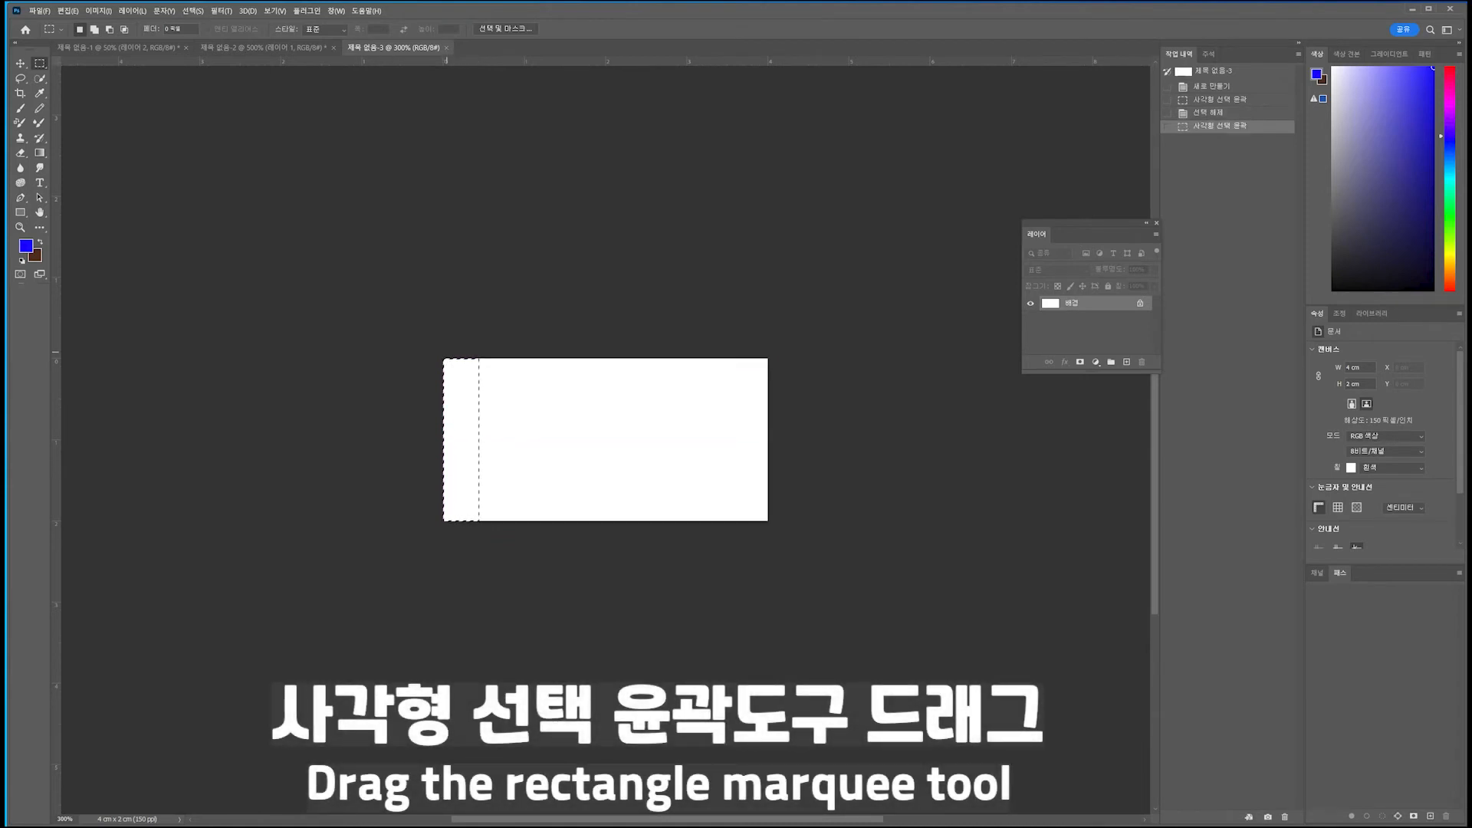
key(ctrl+d)
drag(443, 358, 488, 521)
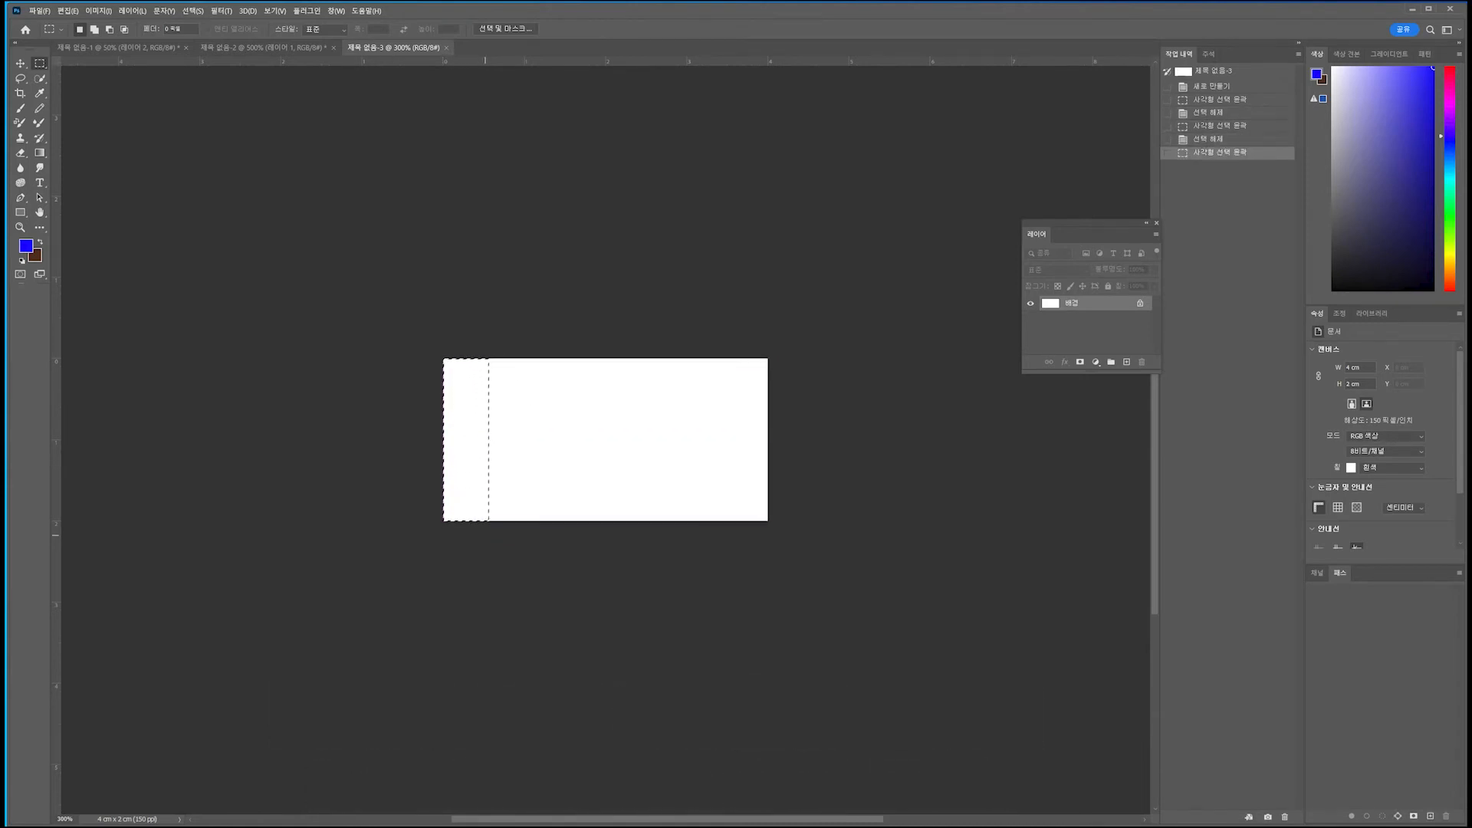
key(alt+Delete)
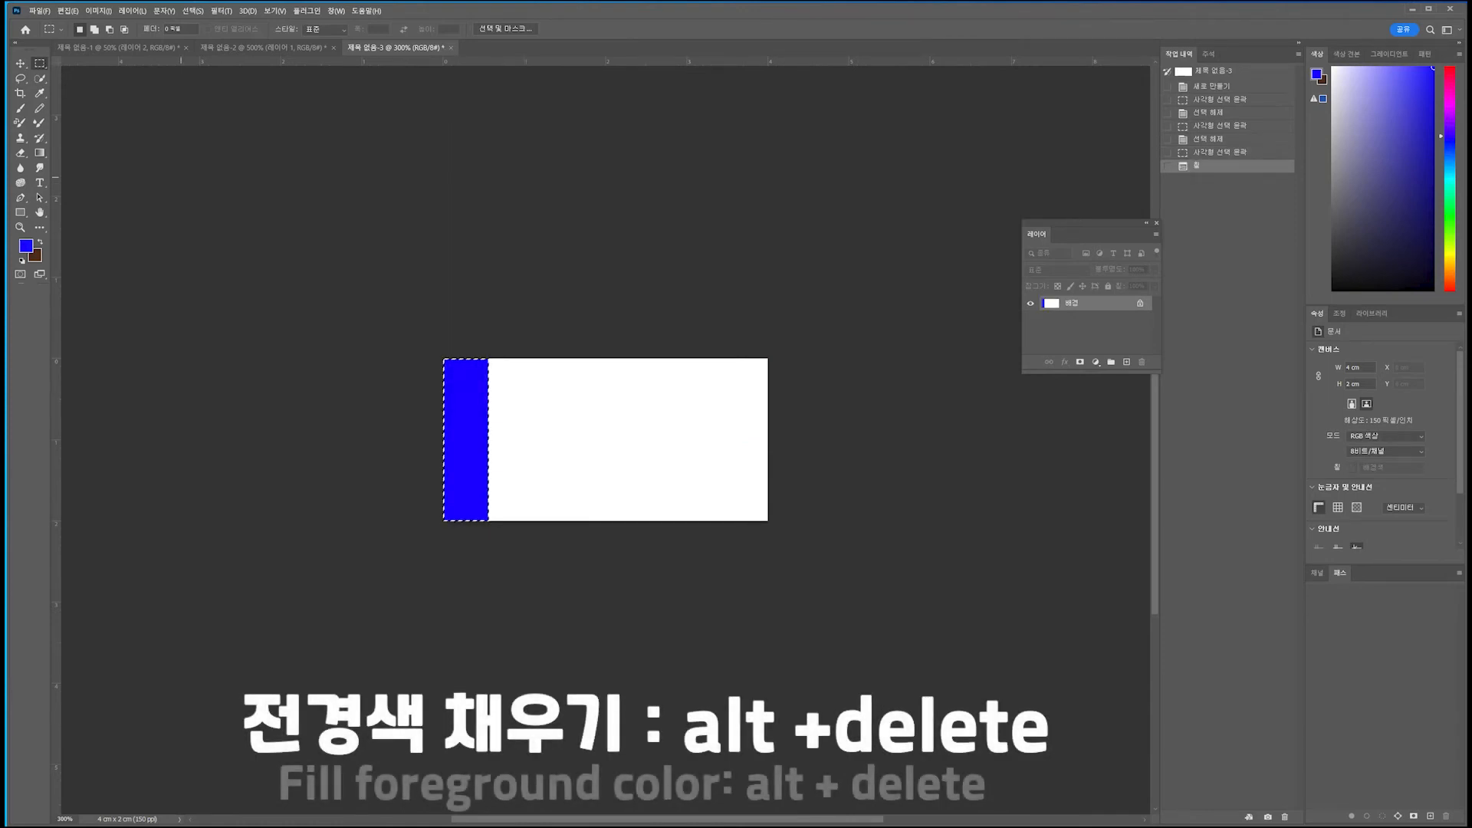
key(ctrl+d)
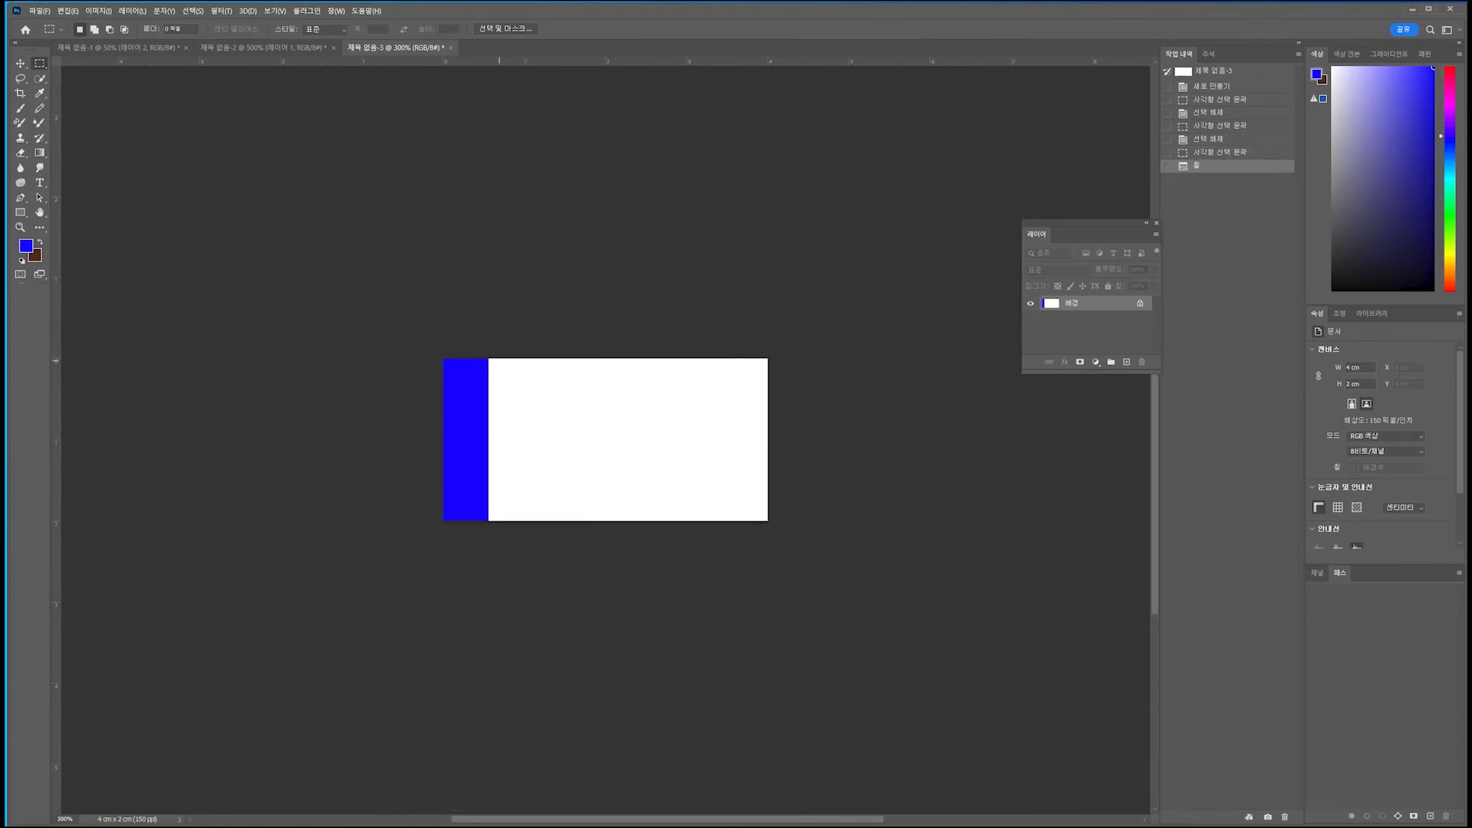
- Fill a narrow full-height strip about 0.3 cm wide beside the blue stripe with near-black, and deselect it
drag(488, 358, 511, 529)
click(26, 245)
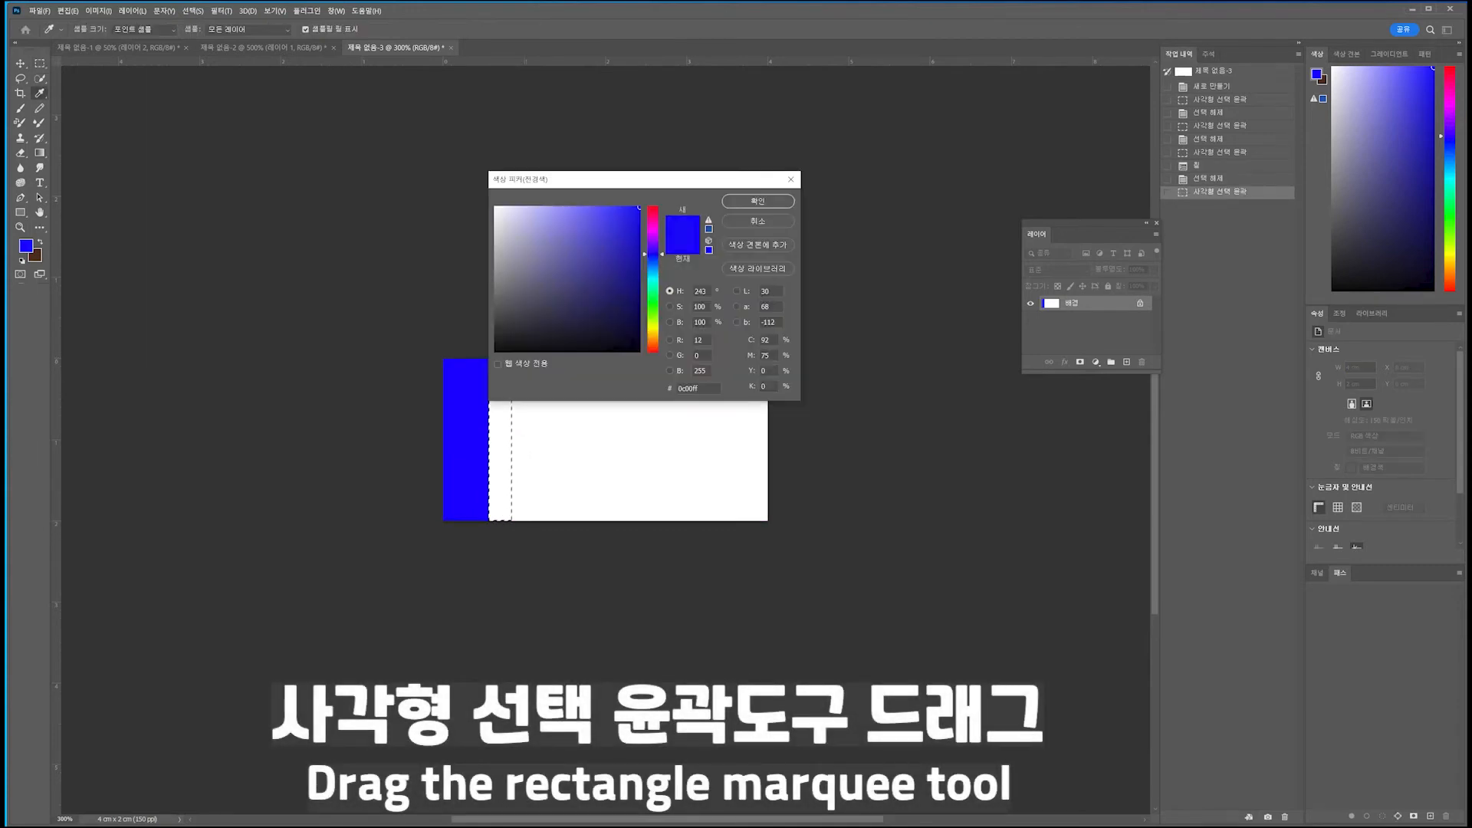
click(637, 352)
click(758, 201)
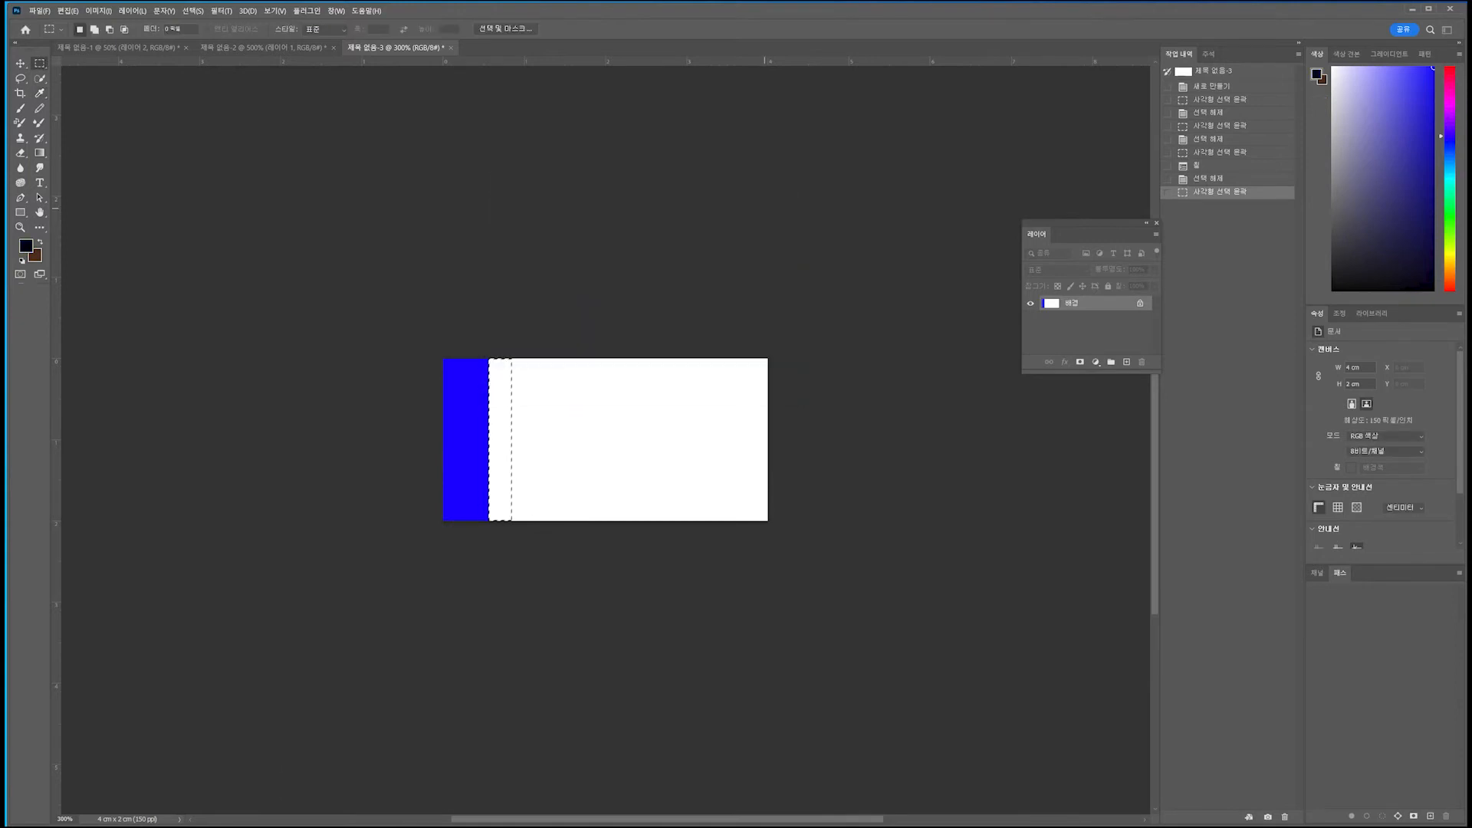
key(alt+Delete)
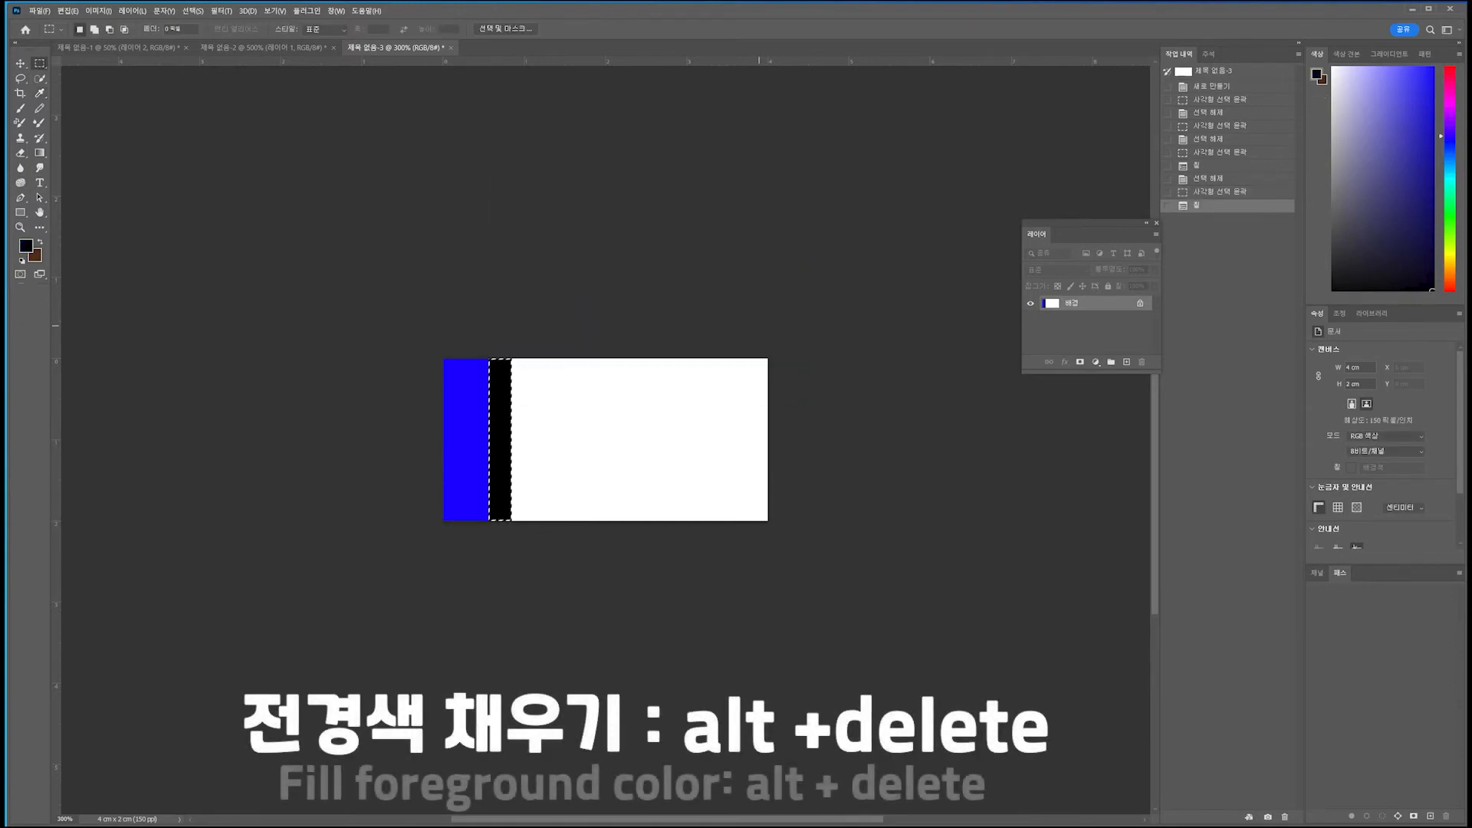
key(ctrl+d)
- Fill a full-height strip about 1.1 cm wide, right of the black stripe, with a very pale blue foreground colour
drag(513, 359, 604, 521)
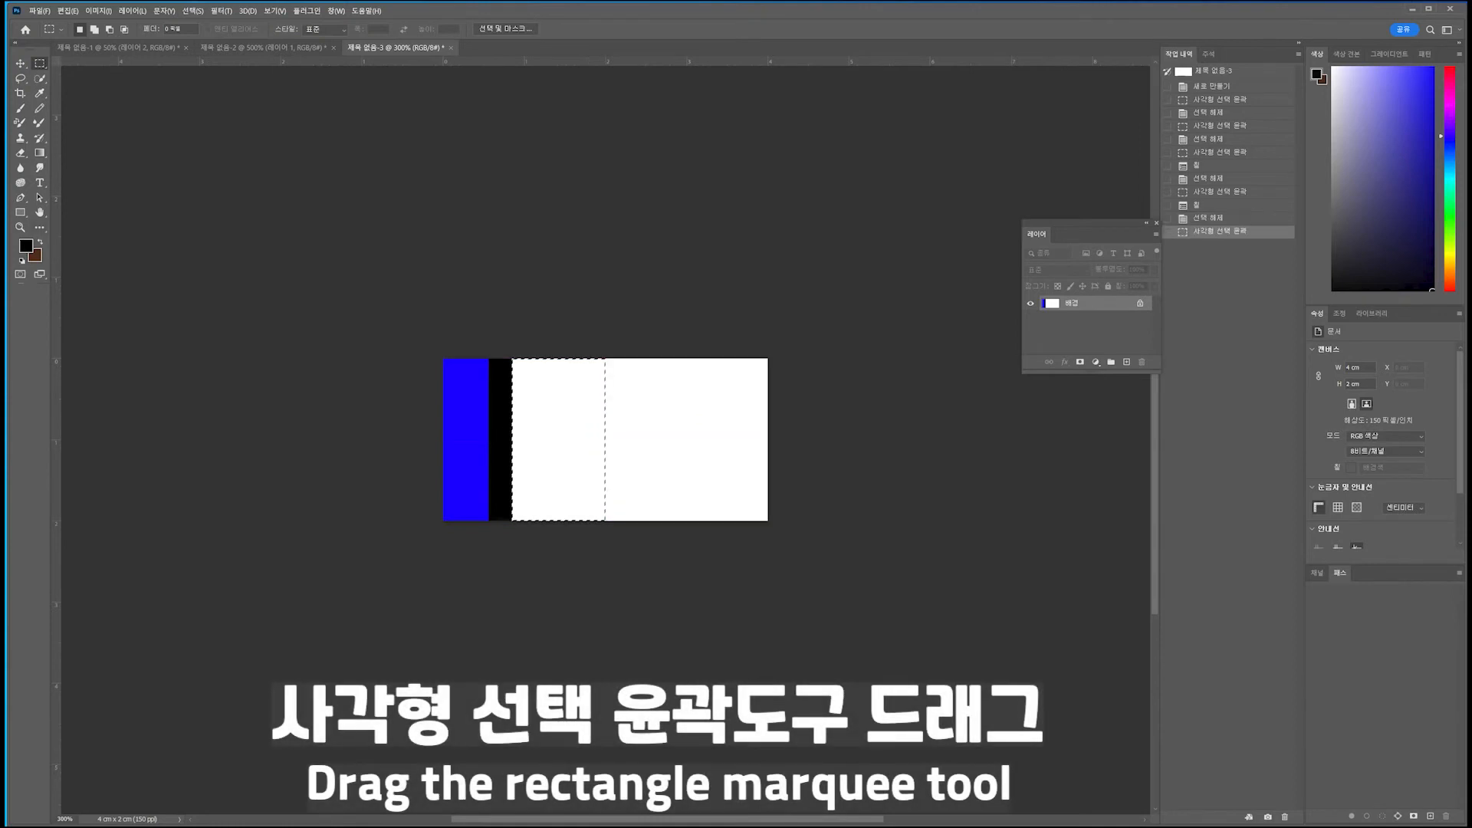
click(26, 245)
drag(500, 221, 494, 207)
click(757, 201)
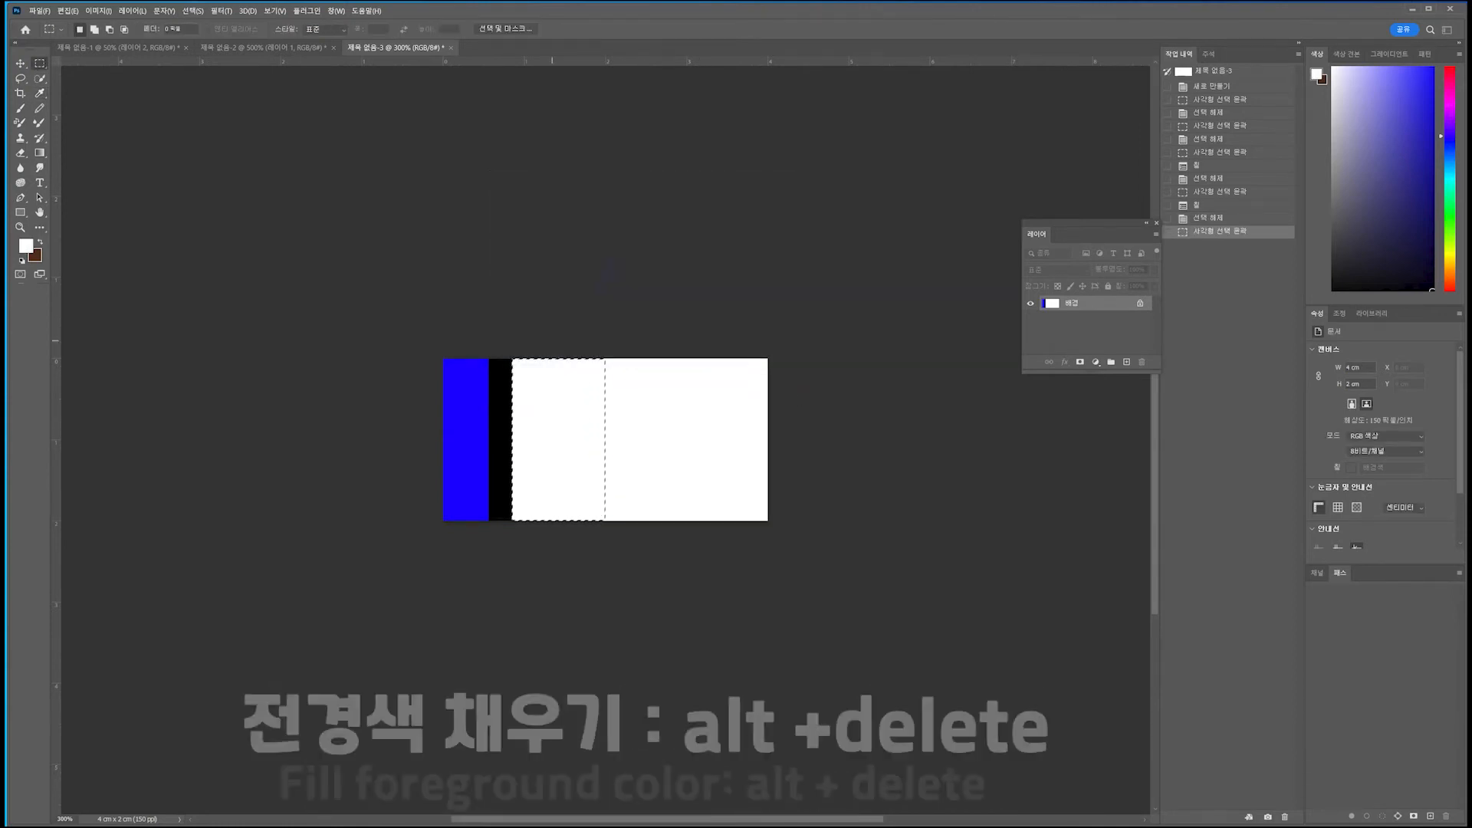
click(26, 245)
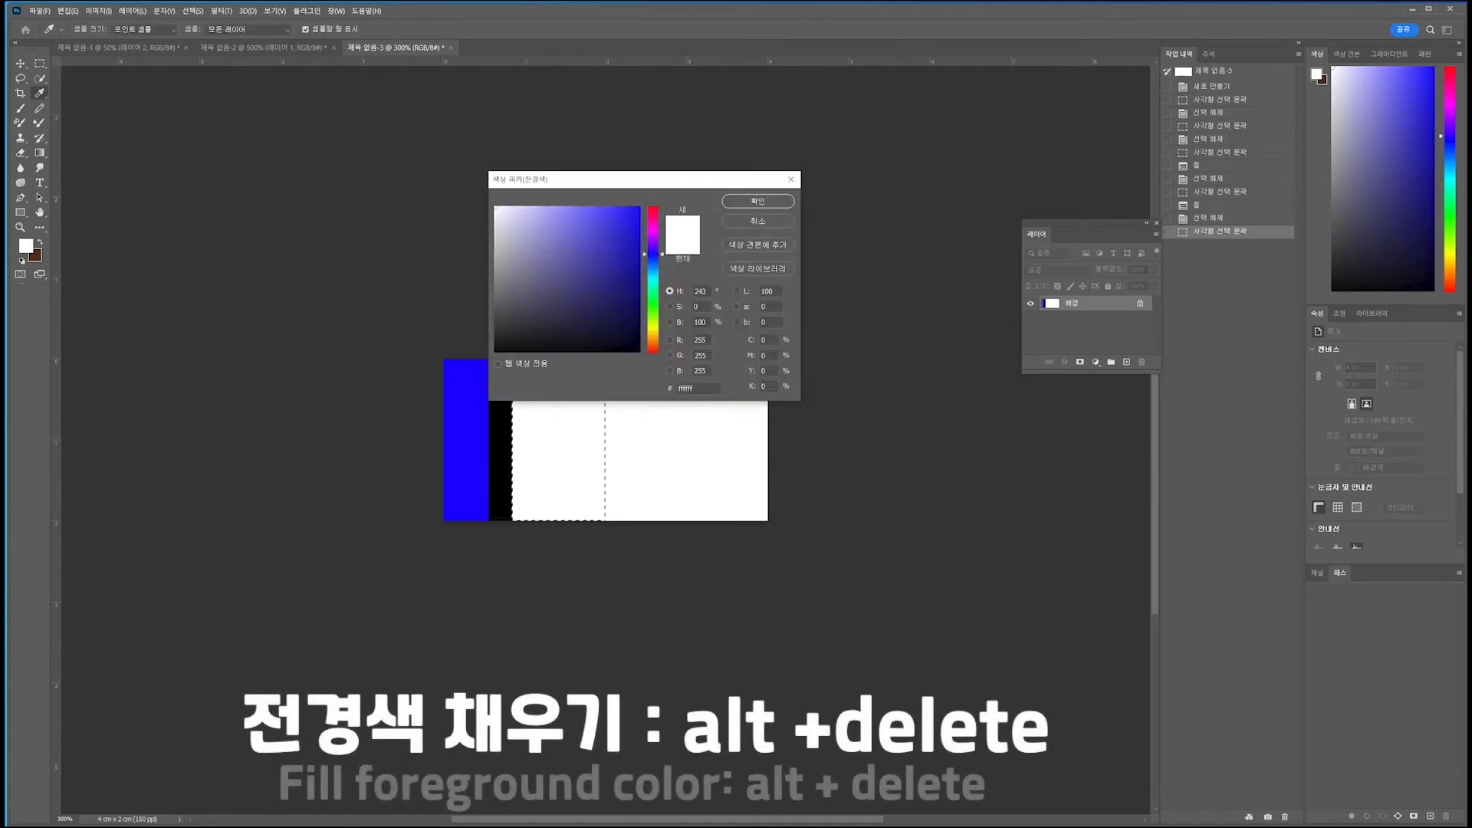
drag(653, 257, 653, 266)
click(502, 207)
key(Return)
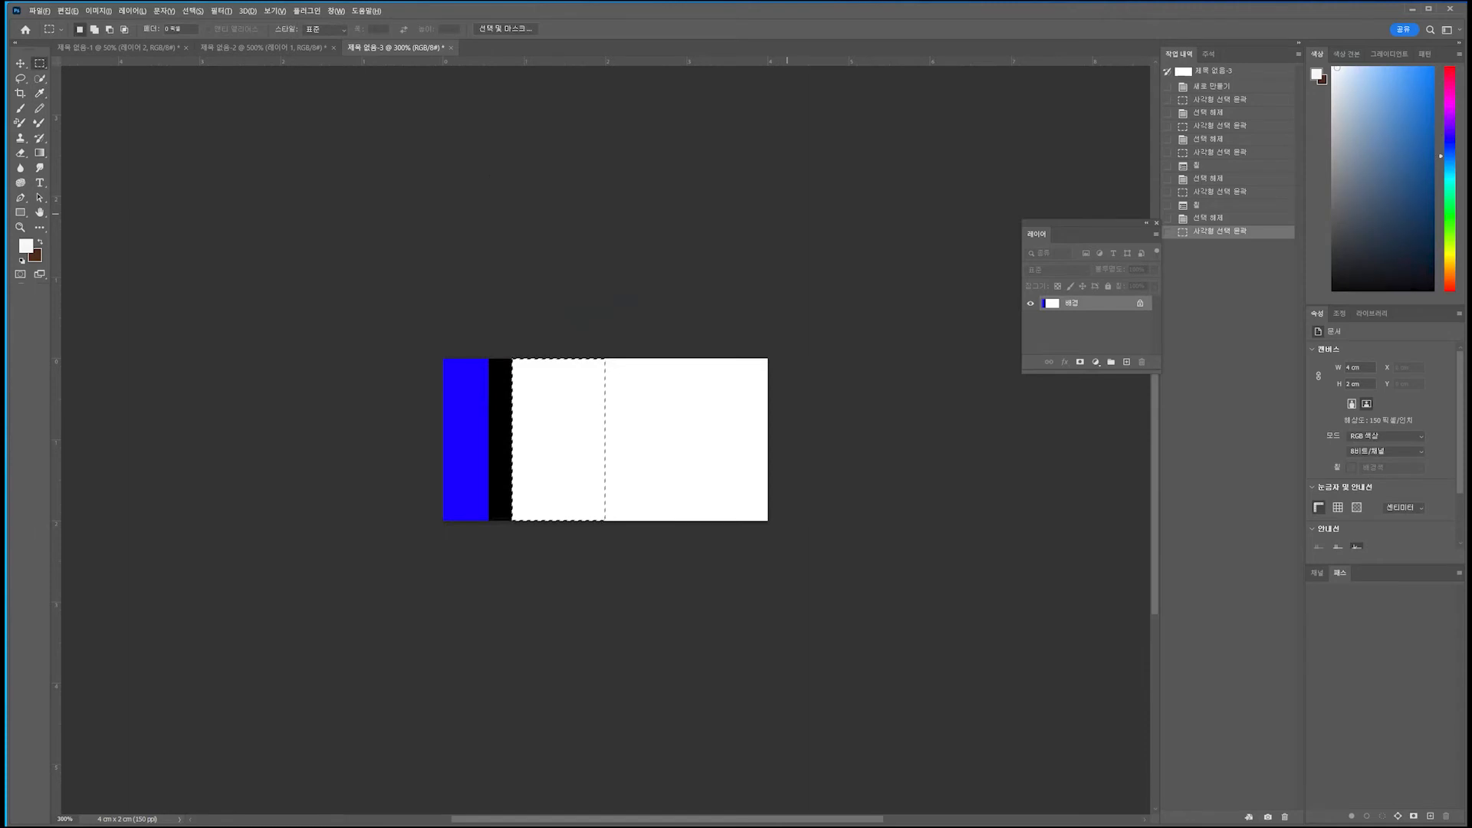
key(alt+BackSpace)
- Fill a full-height strip about 0.4 cm wide, right of the pale stripe, with medium blue, 4c90dd
drag(604, 359, 637, 520)
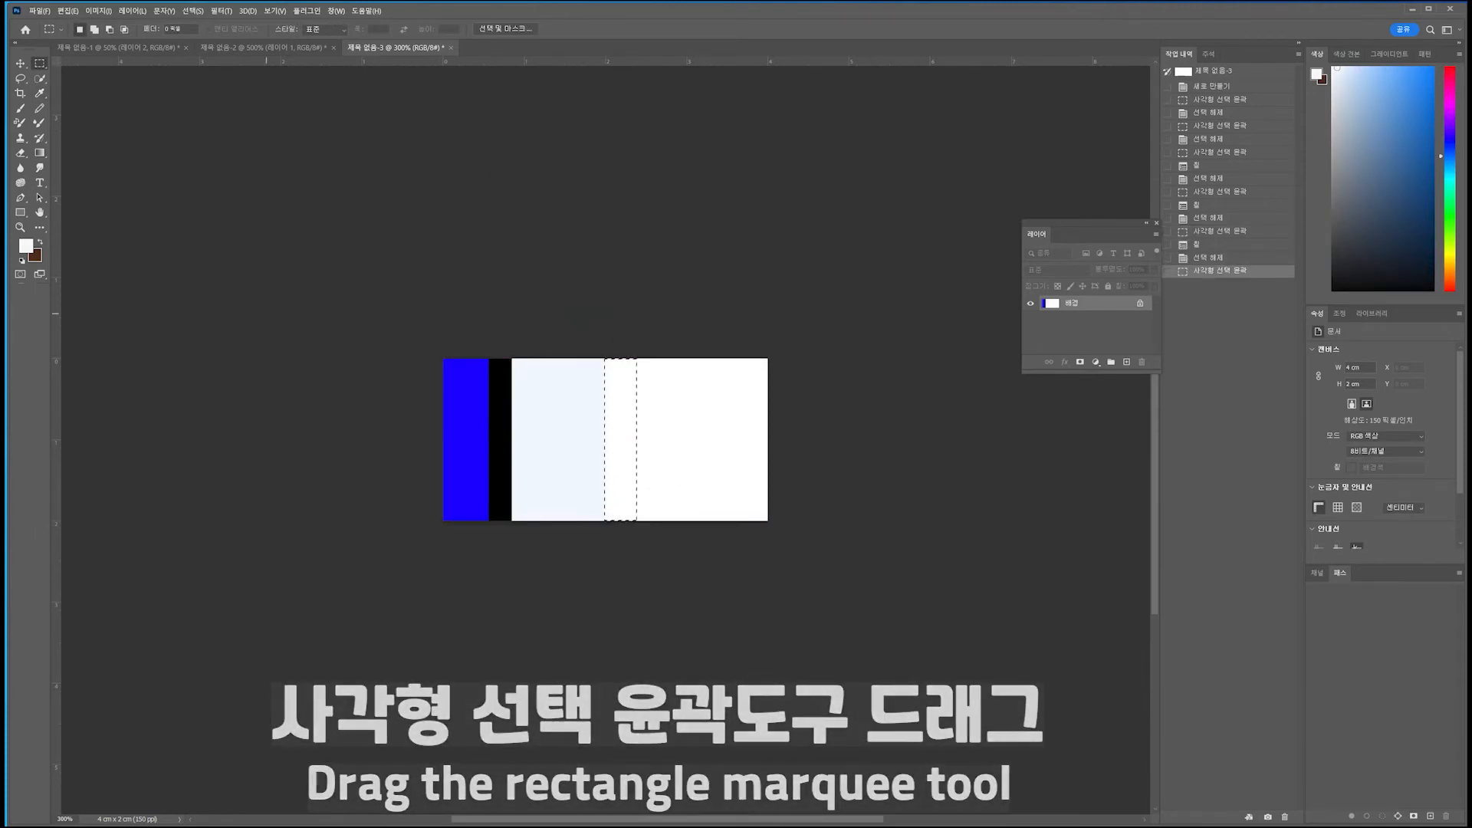
click(26, 246)
click(590, 225)
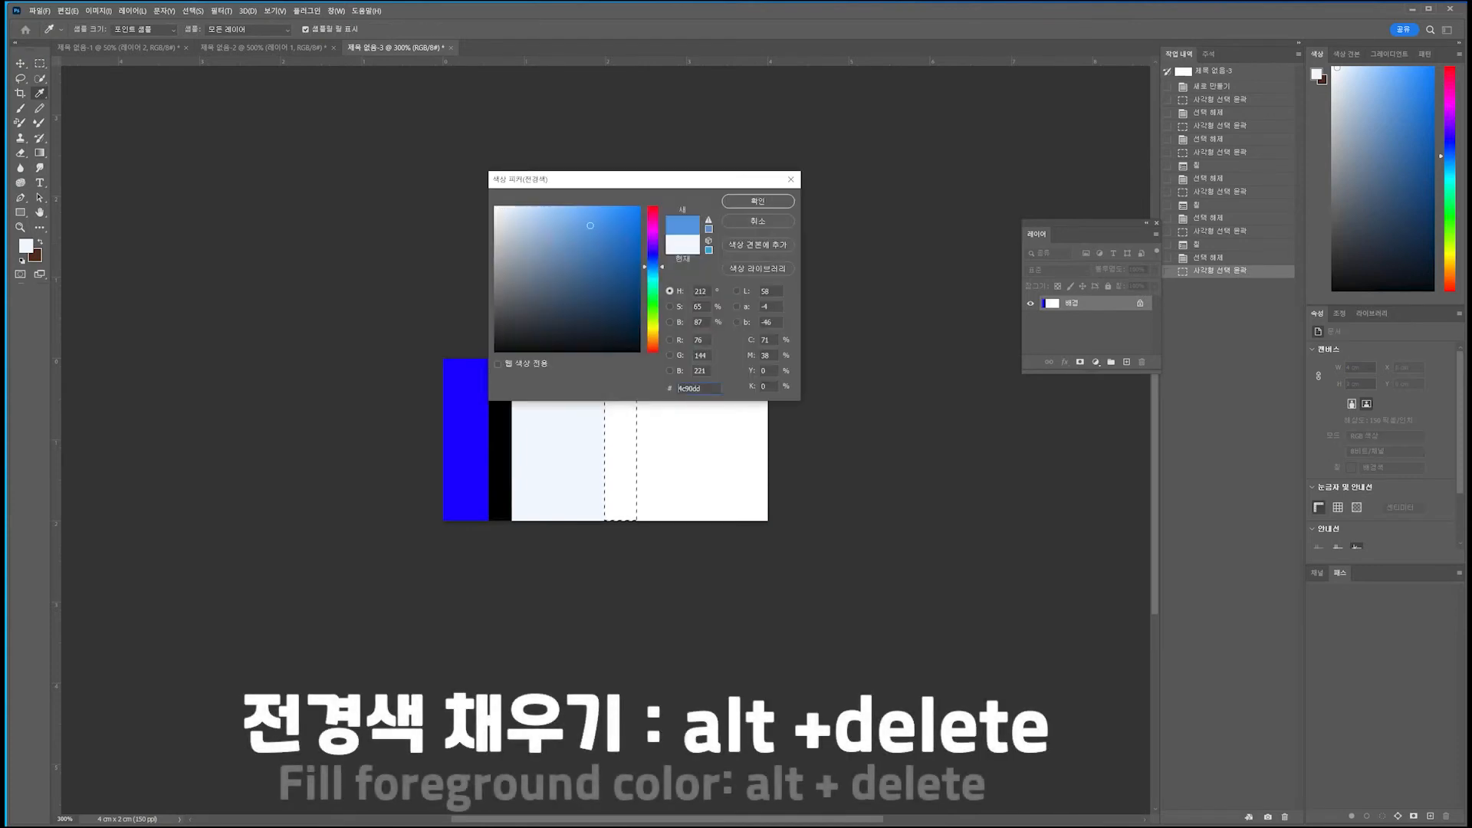
click(768, 201)
key(alt+Delete)
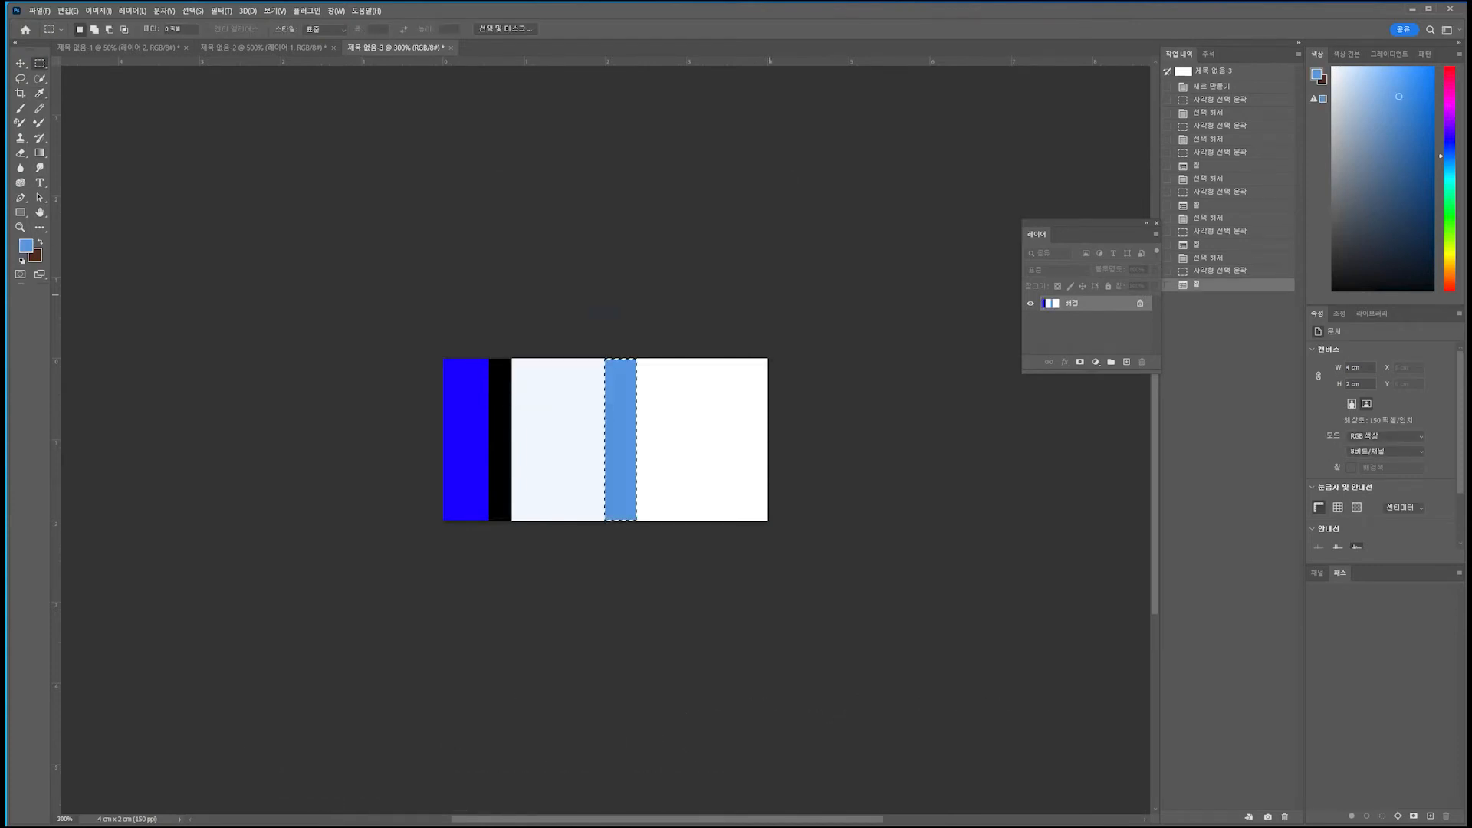
- Fill a full-height strip about 0.8 cm wide, right of the medium blue stripe, with white, ffffff
drag(637, 359, 680, 520)
click(26, 246)
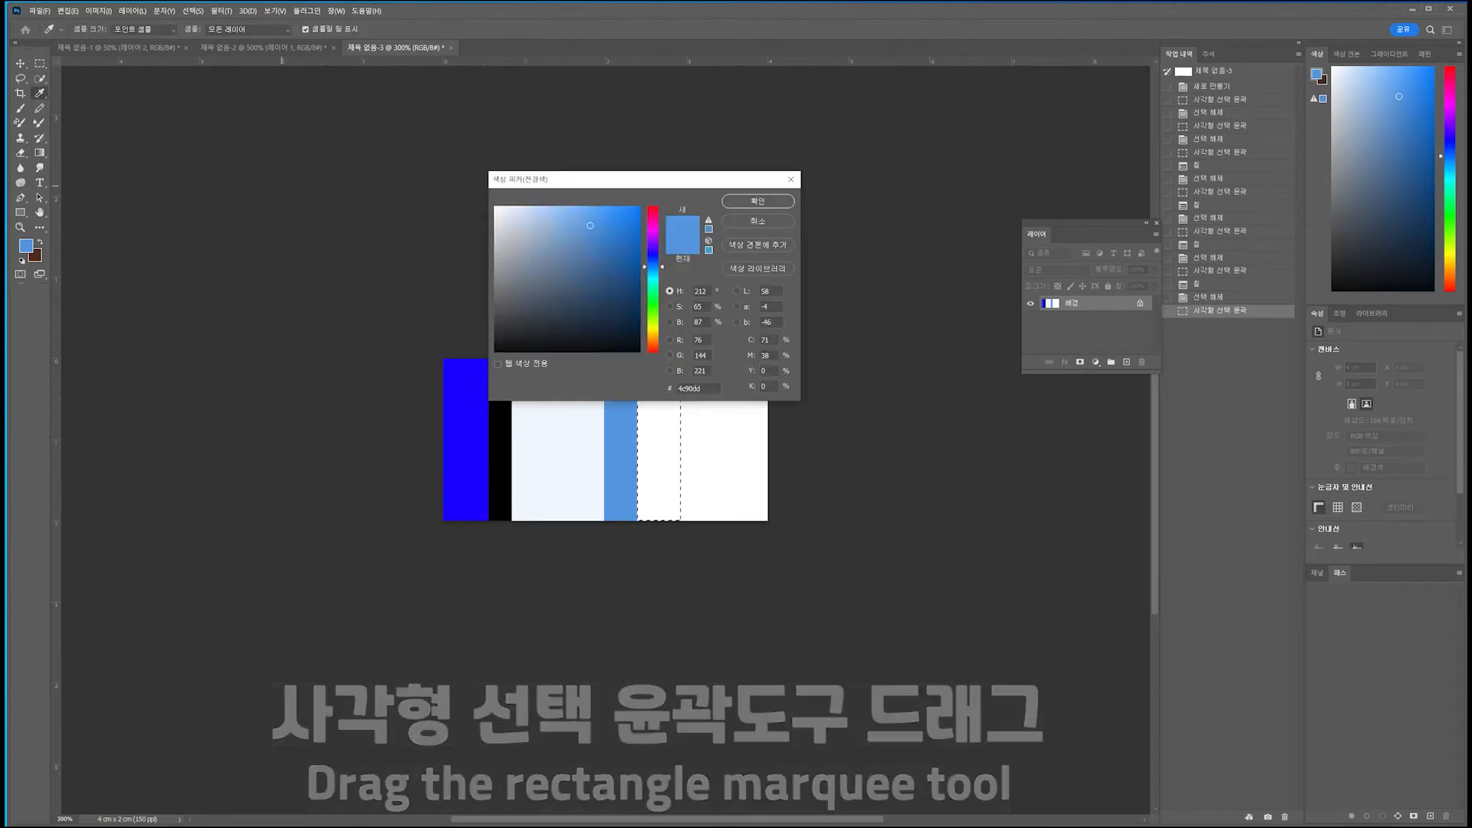
click(495, 213)
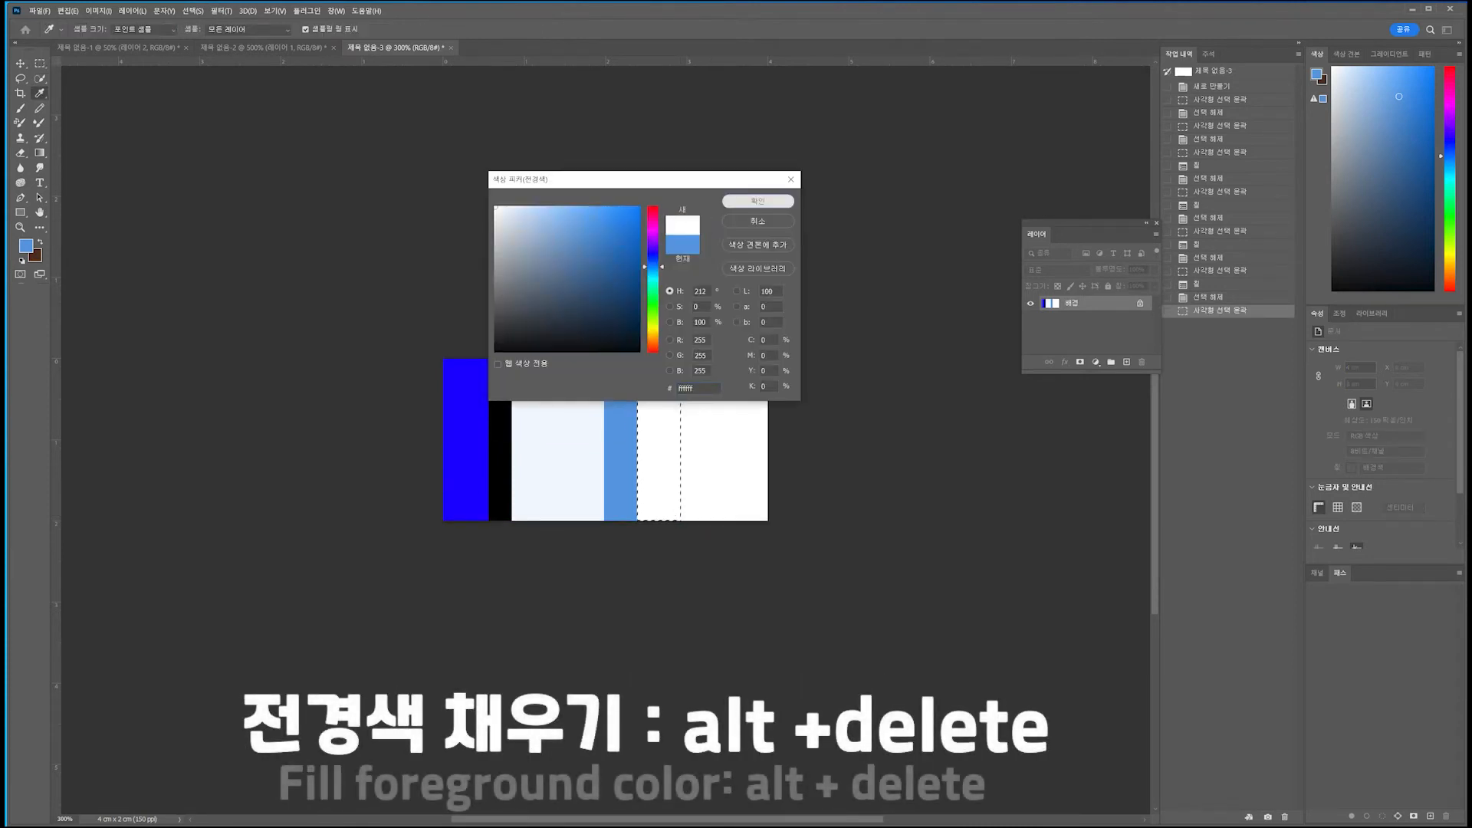
key(Return)
key(ctrl+d)
drag(636, 345, 699, 522)
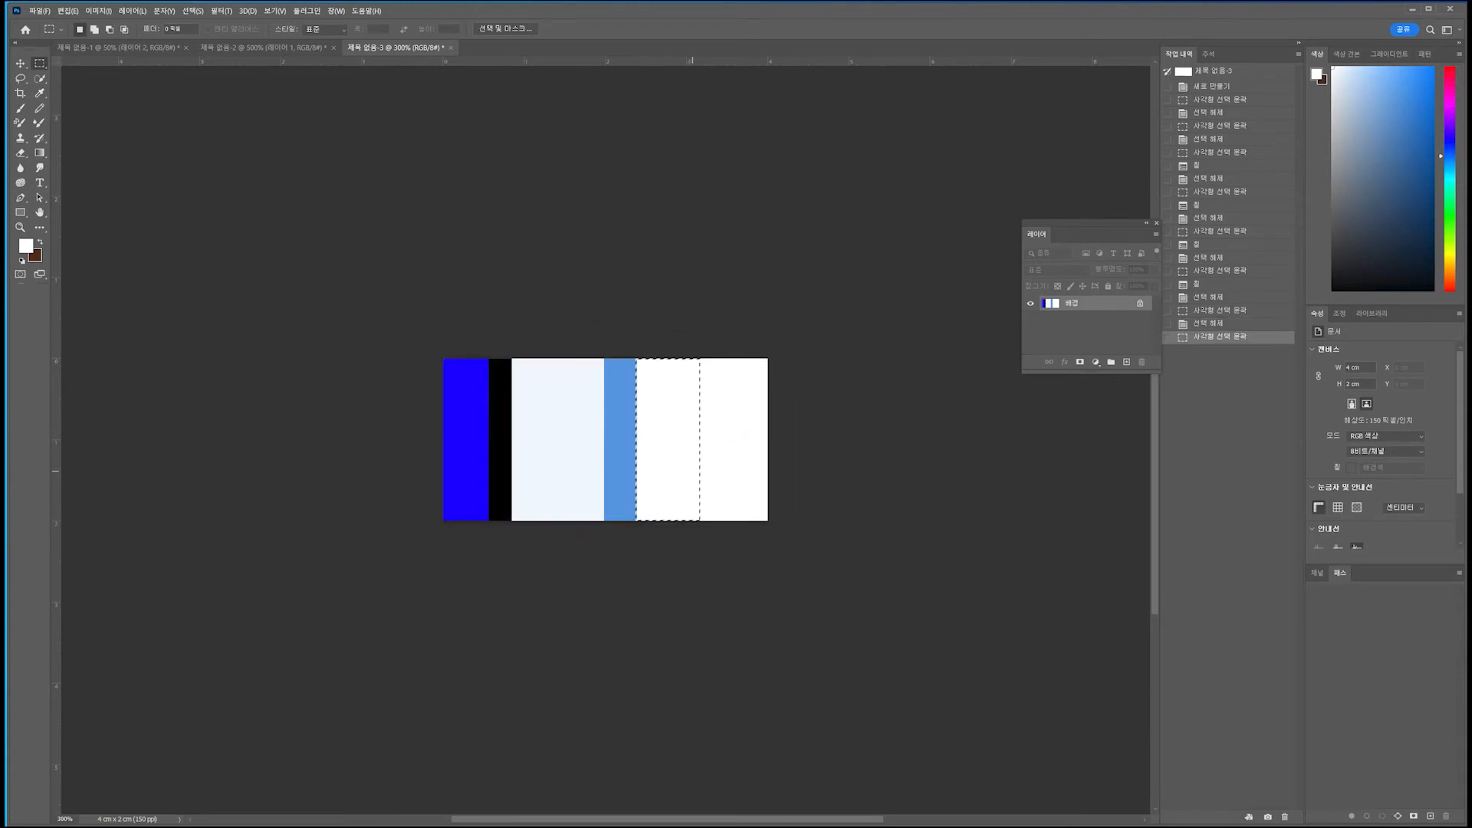
key(alt+Delete)
- Fill the remaining strip at the canvas's right edge, about 0.85 cm wide, with dark navy, 0c243f, and deselect it
drag(698, 357, 820, 533)
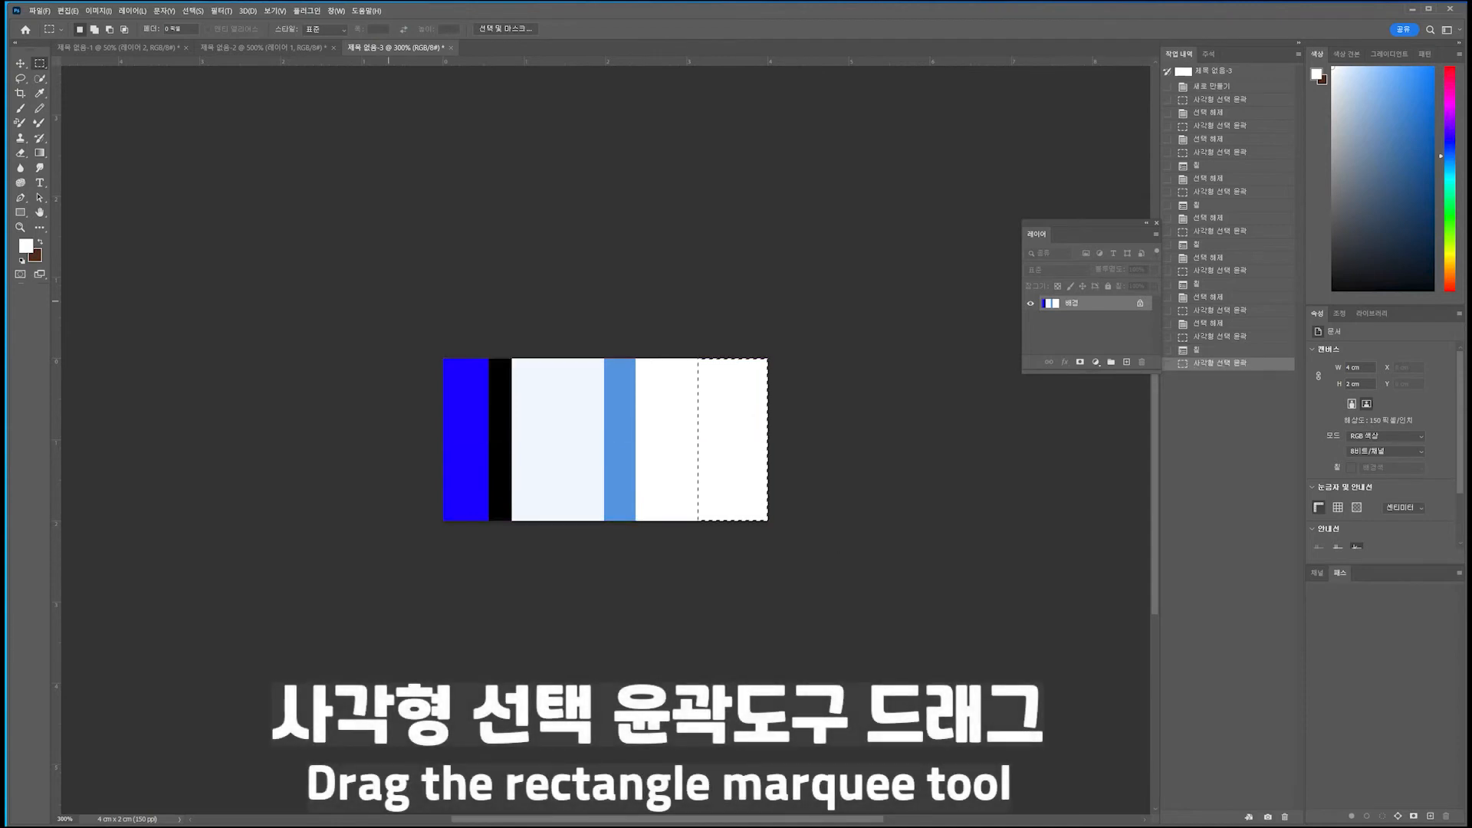
click(26, 246)
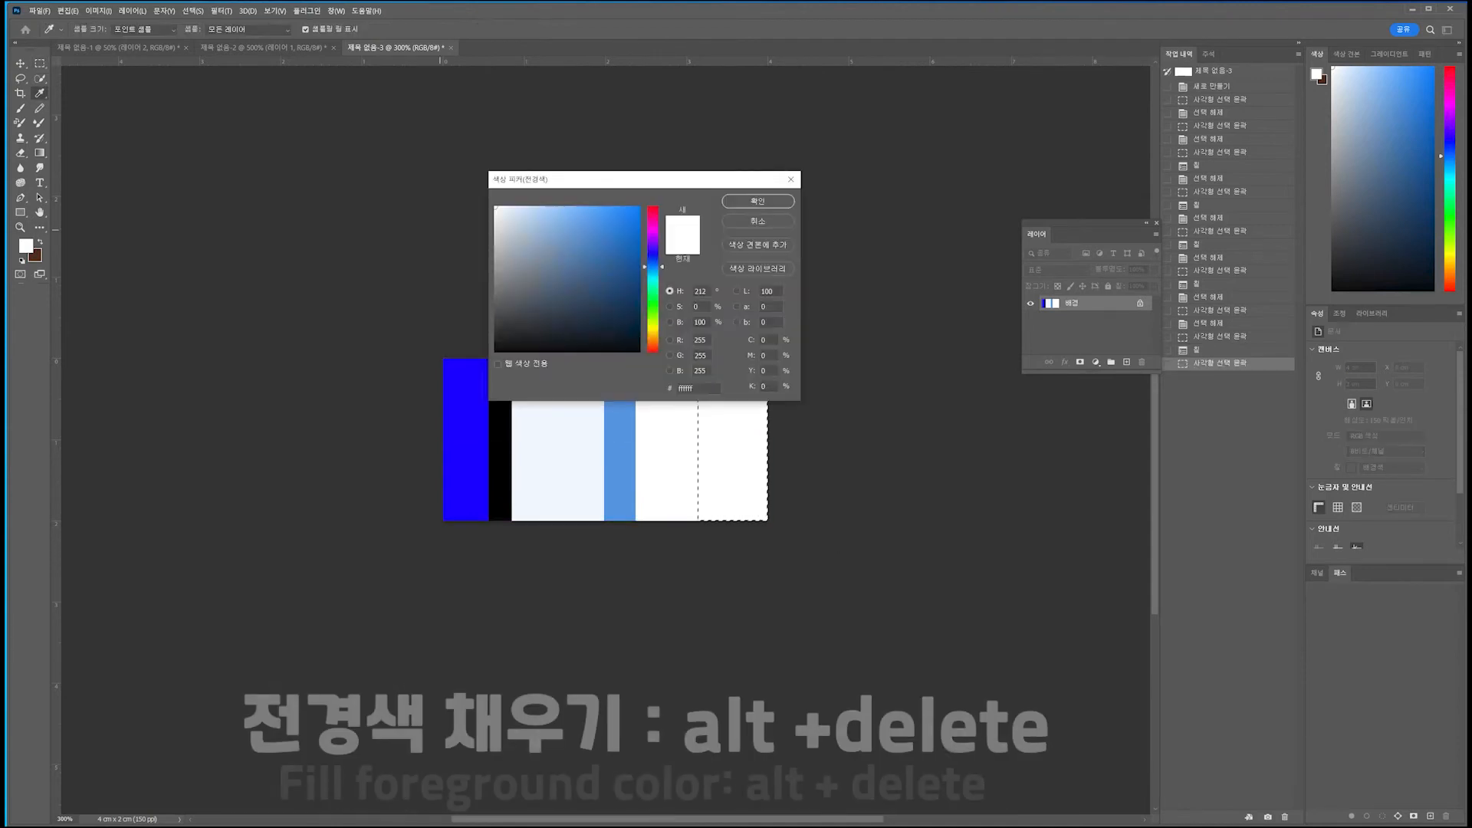
click(612, 318)
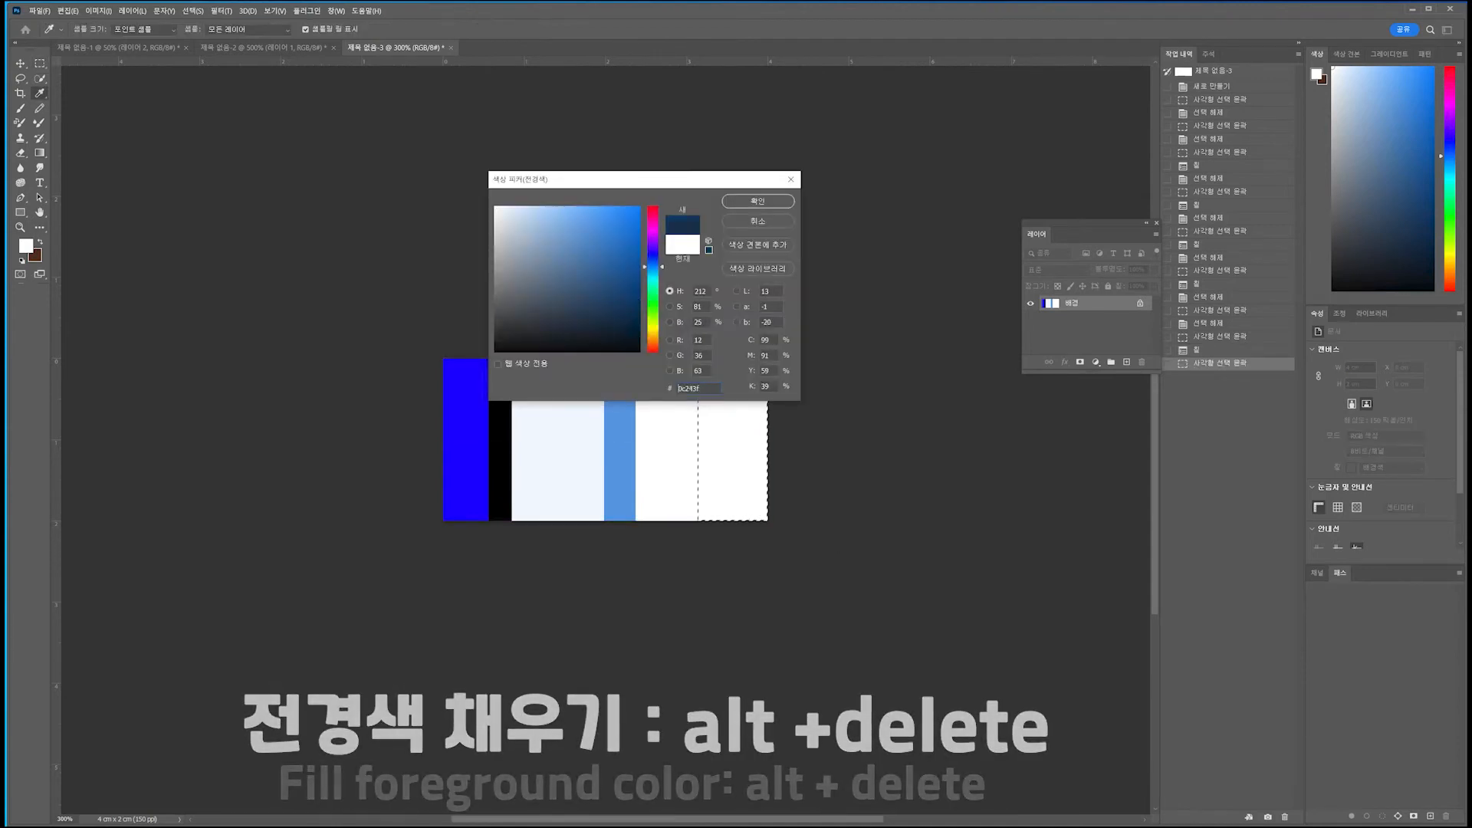
click(757, 201)
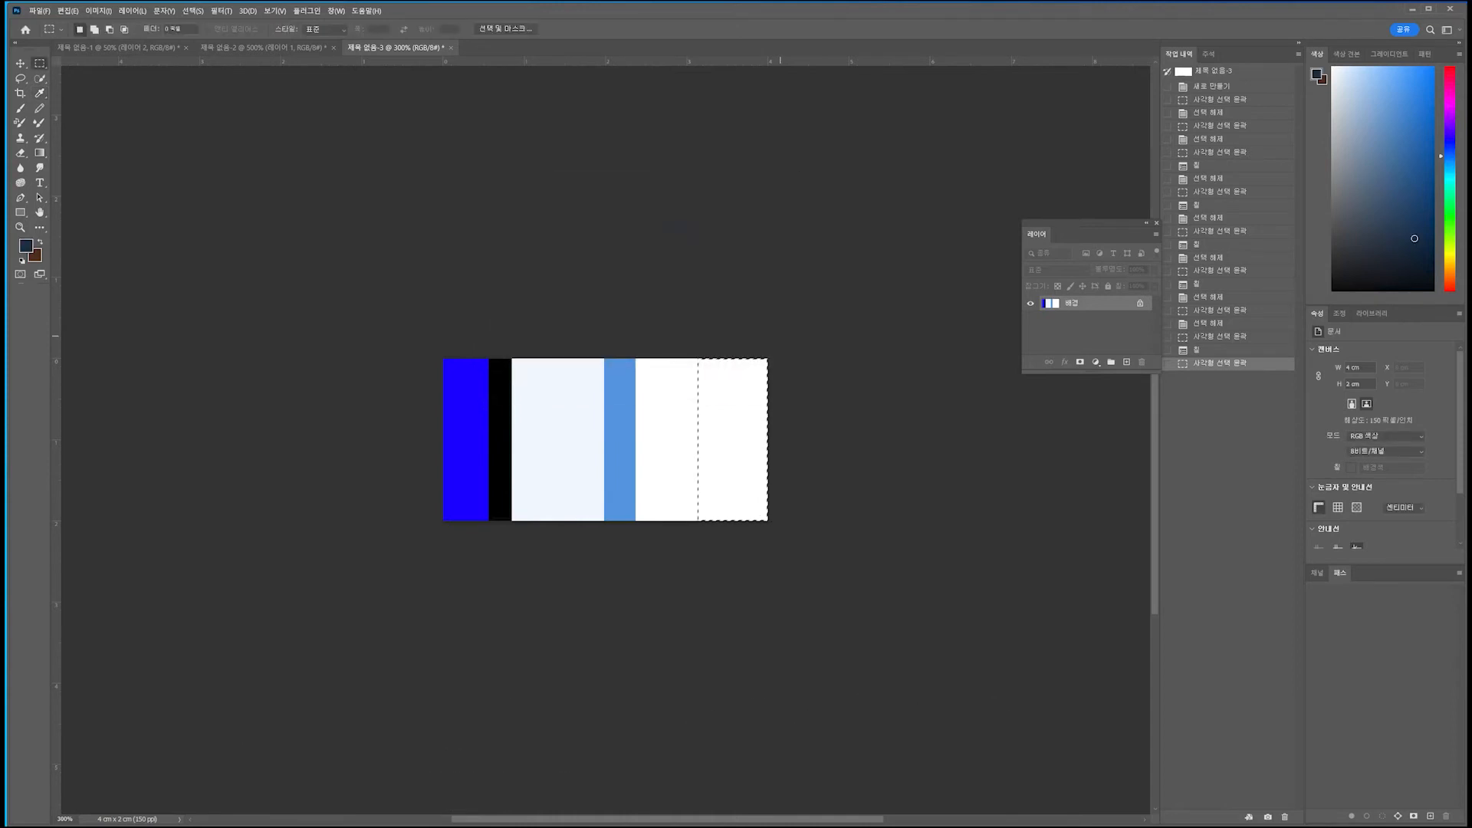
key(alt+BackSpace)
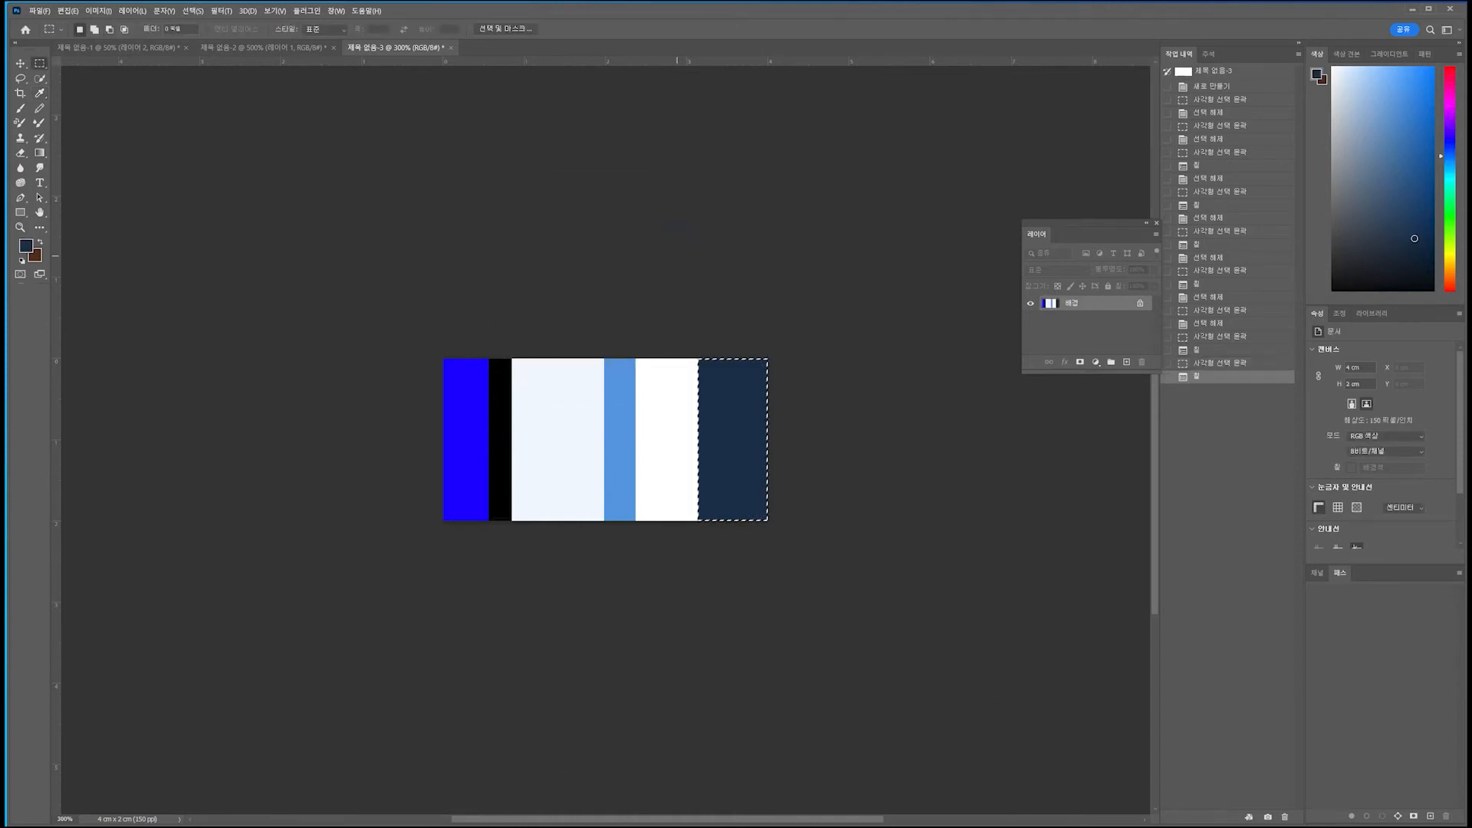
click(20, 63)
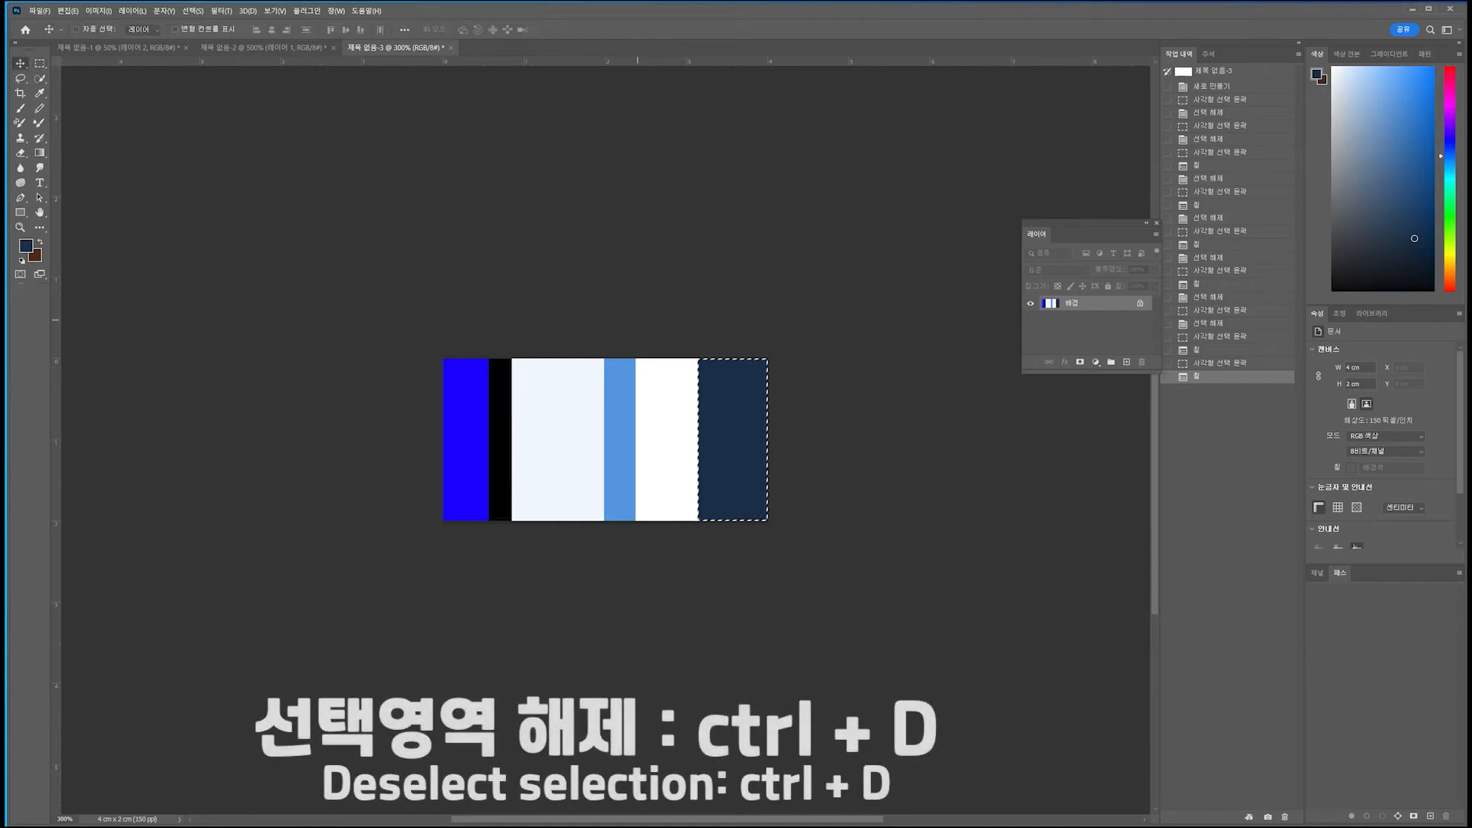
key(ctrl+d)
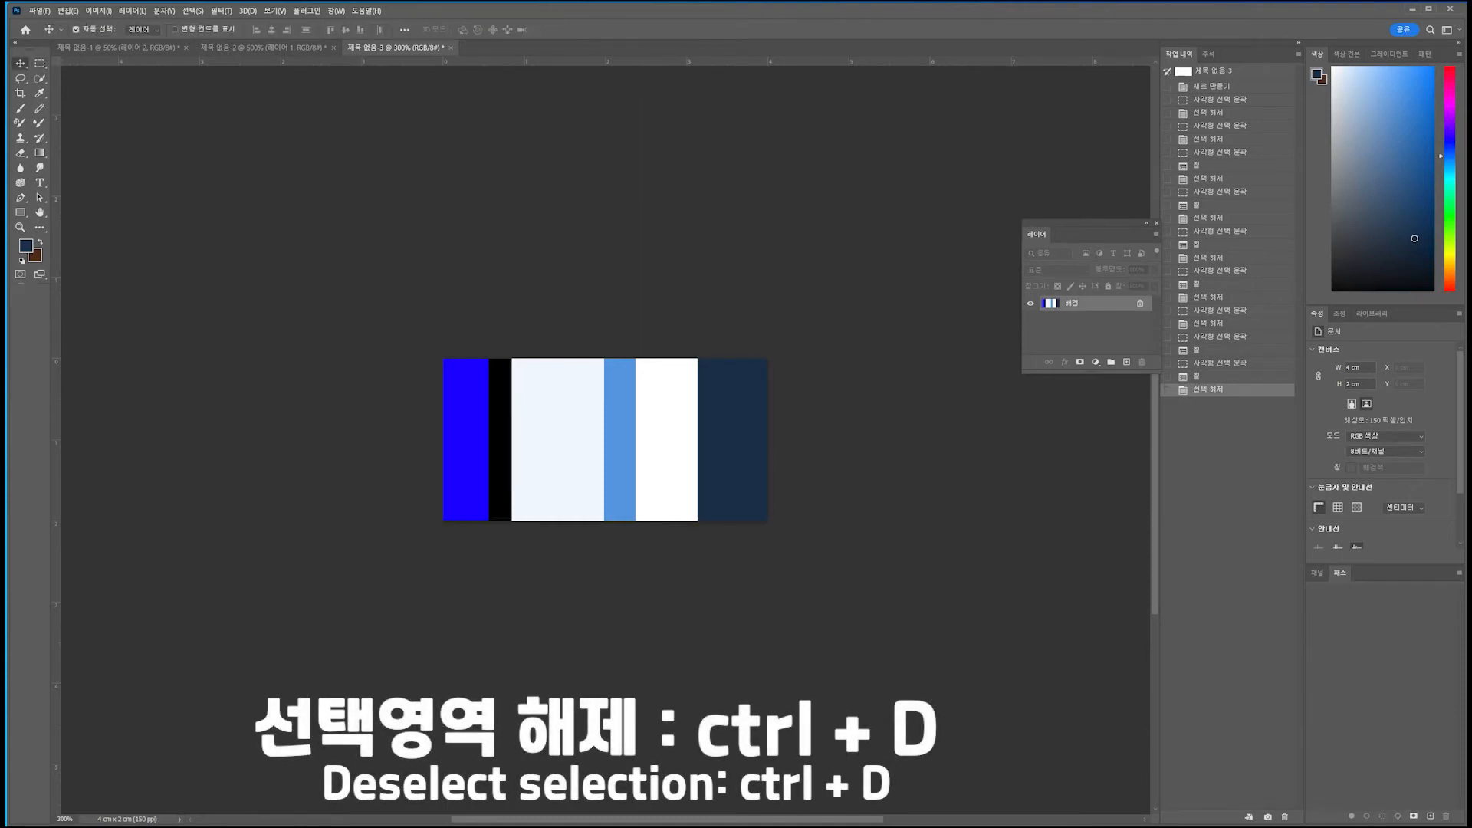
- Define the striped canvas as a pattern with its default name
click(68, 10)
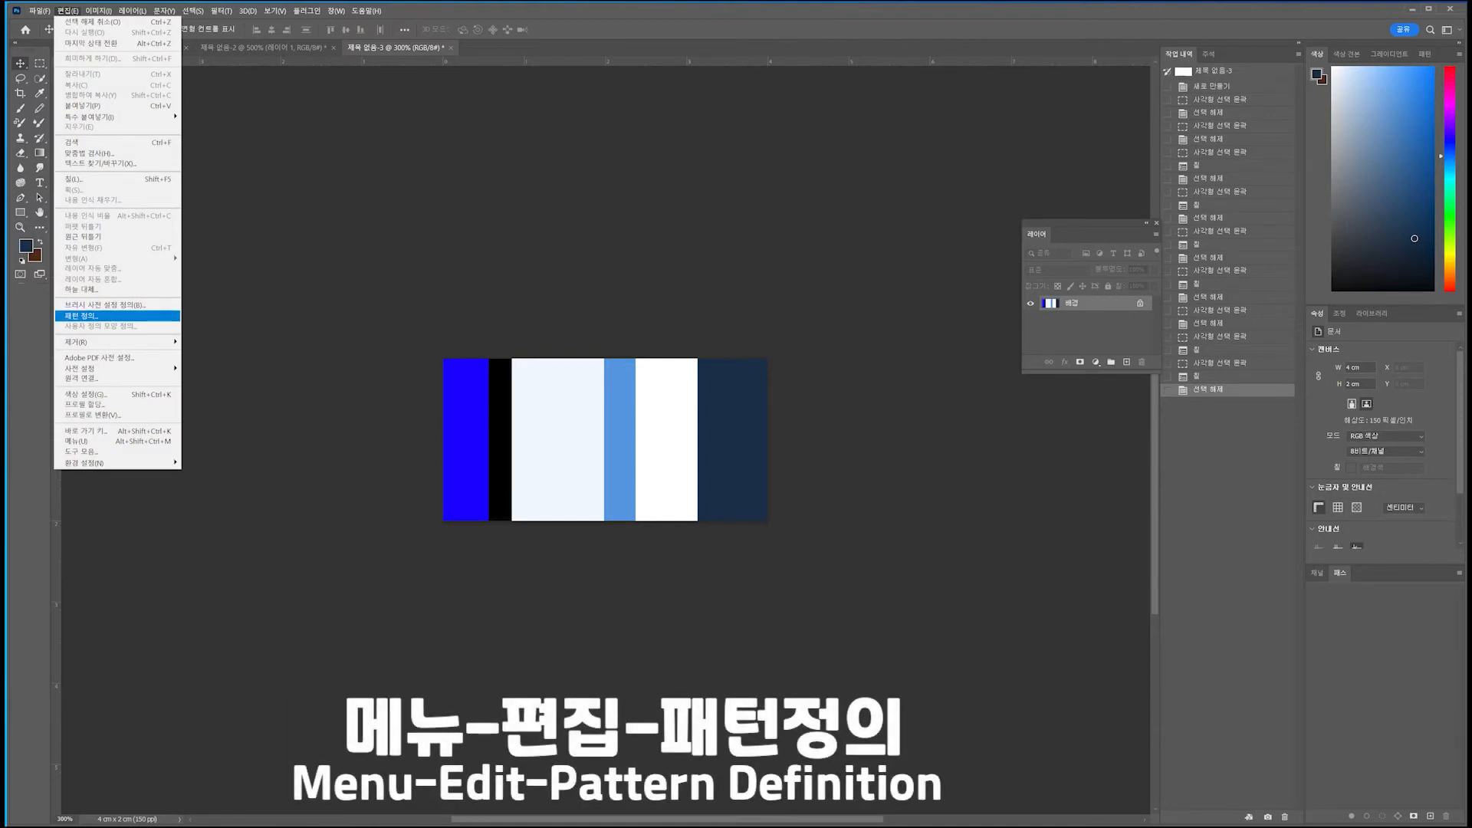
click(81, 315)
click(769, 268)
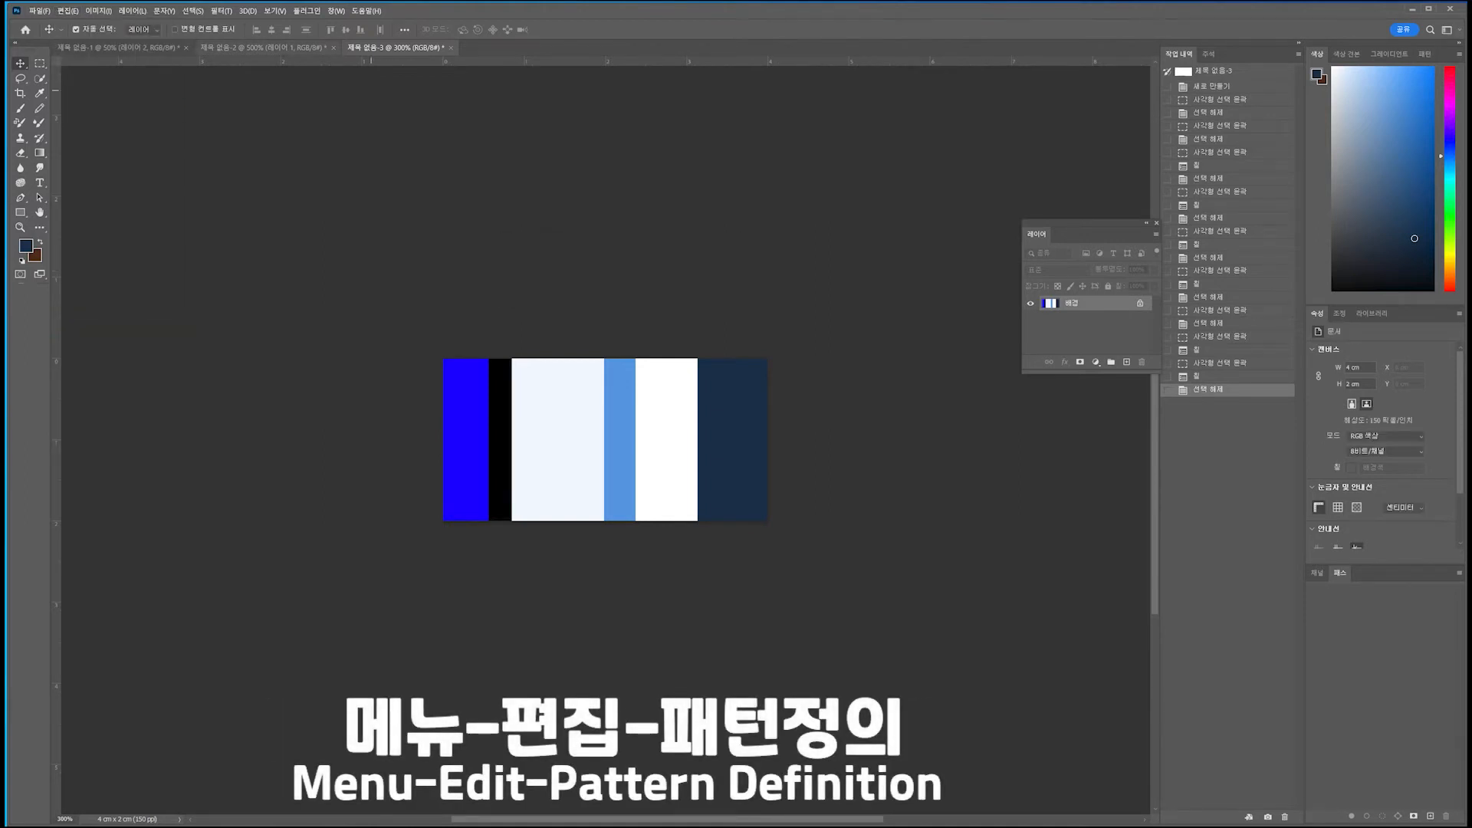
- Add a new layer in the 60 × 50 cm polka-dot document and fill it with the new stripe pattern
click(119, 48)
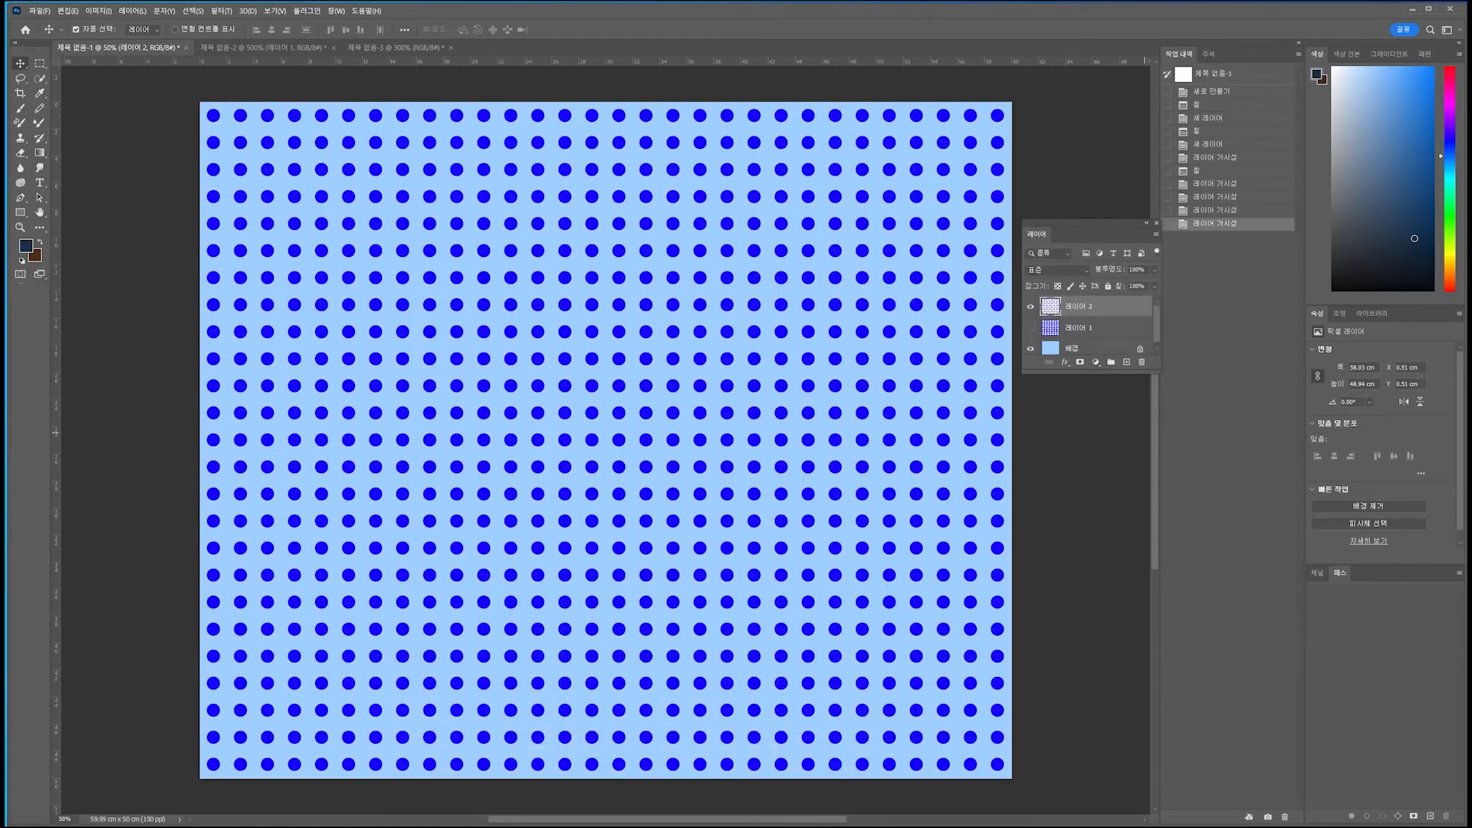
click(1126, 362)
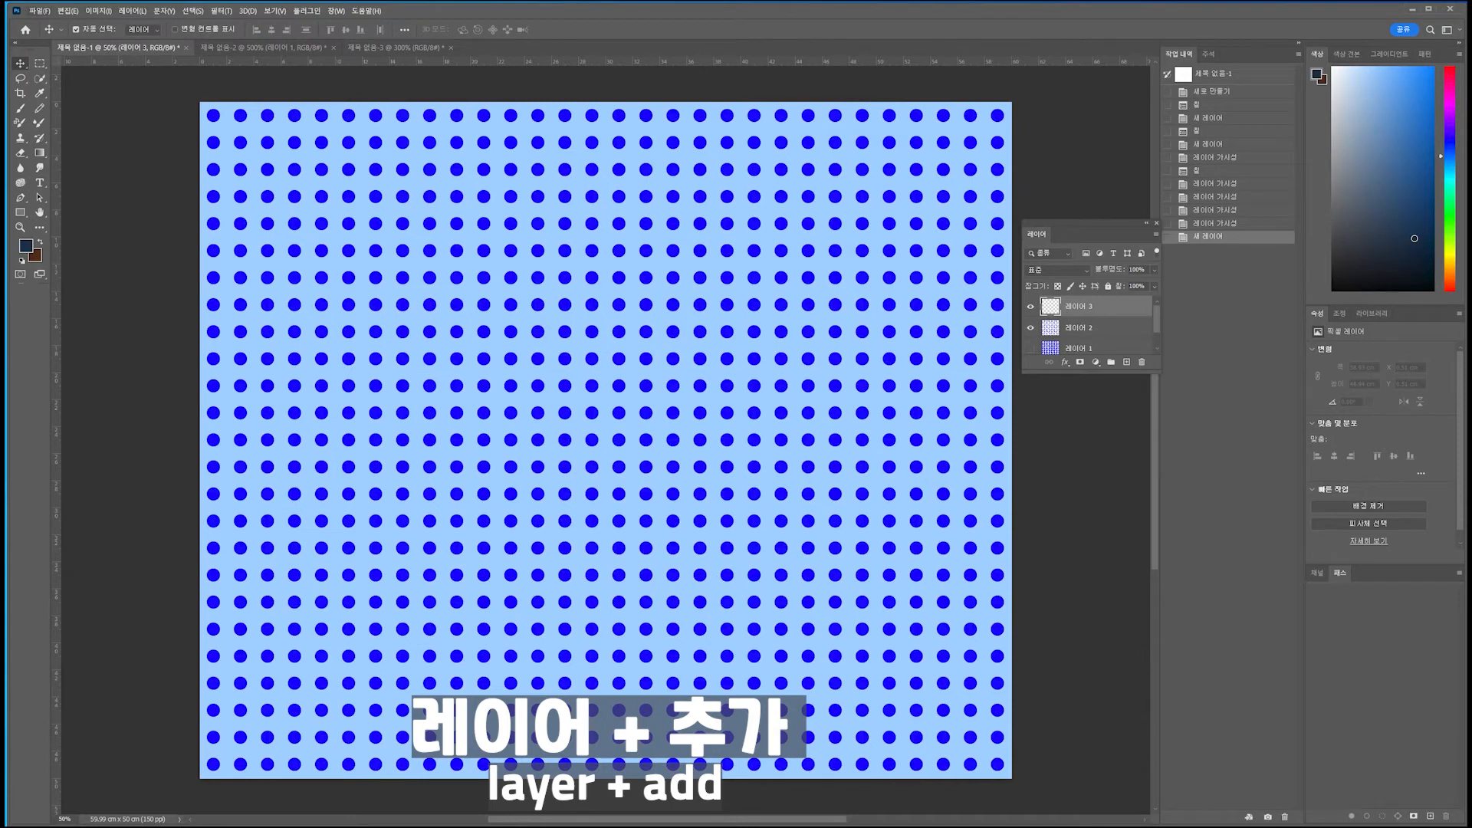
click(67, 11)
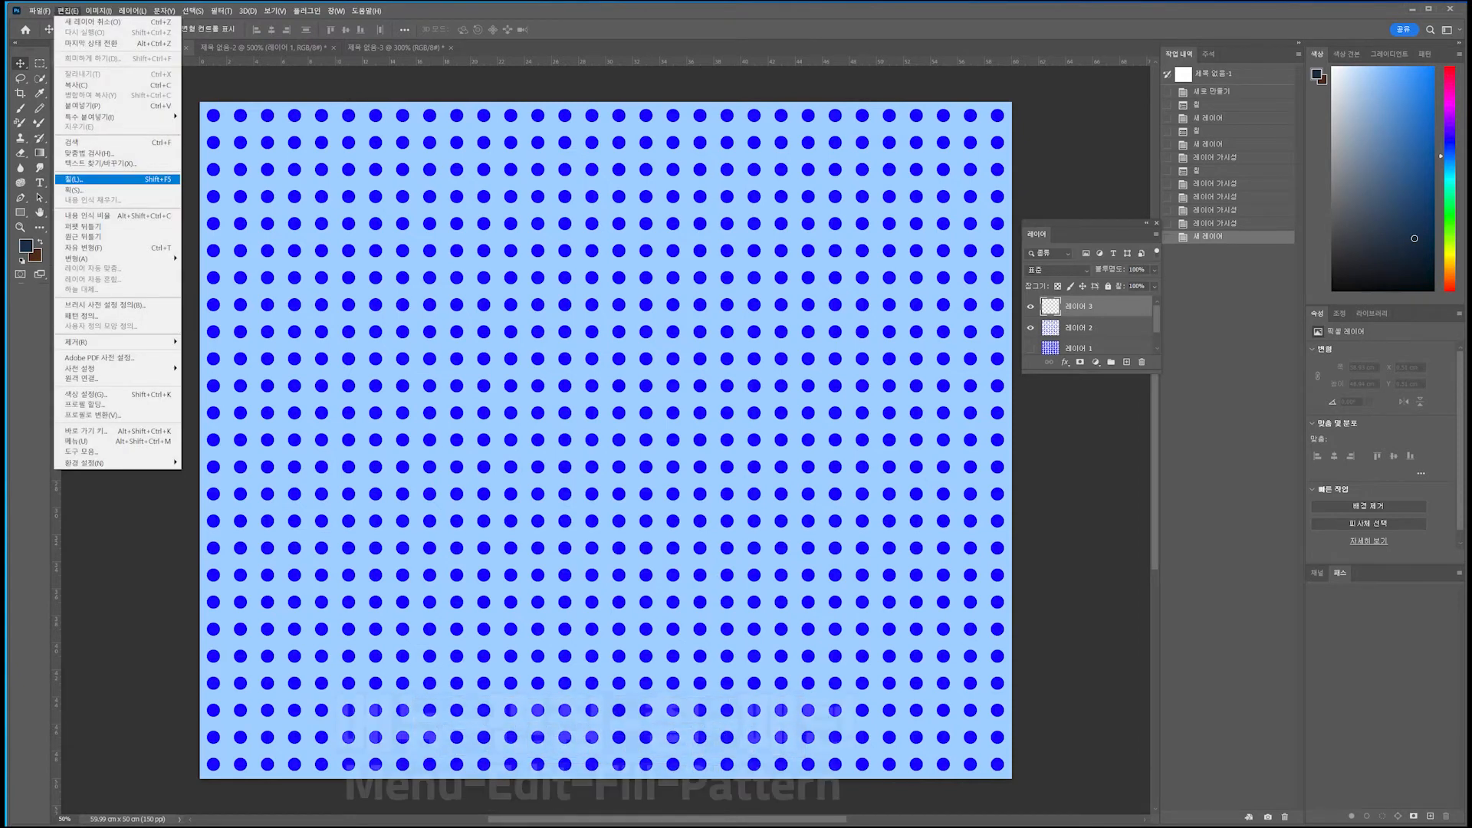
click(88, 179)
click(652, 279)
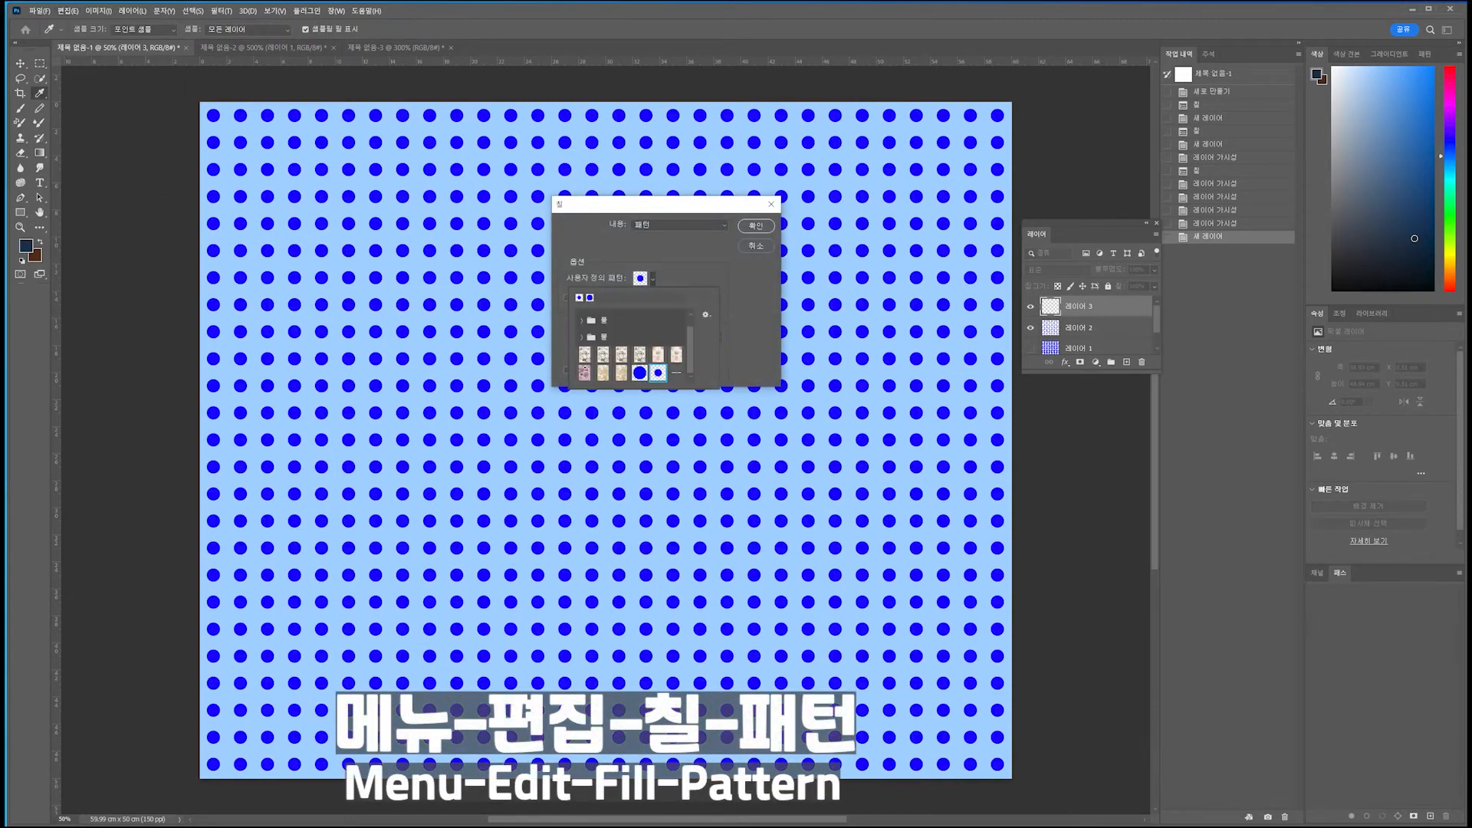
click(676, 373)
click(756, 226)
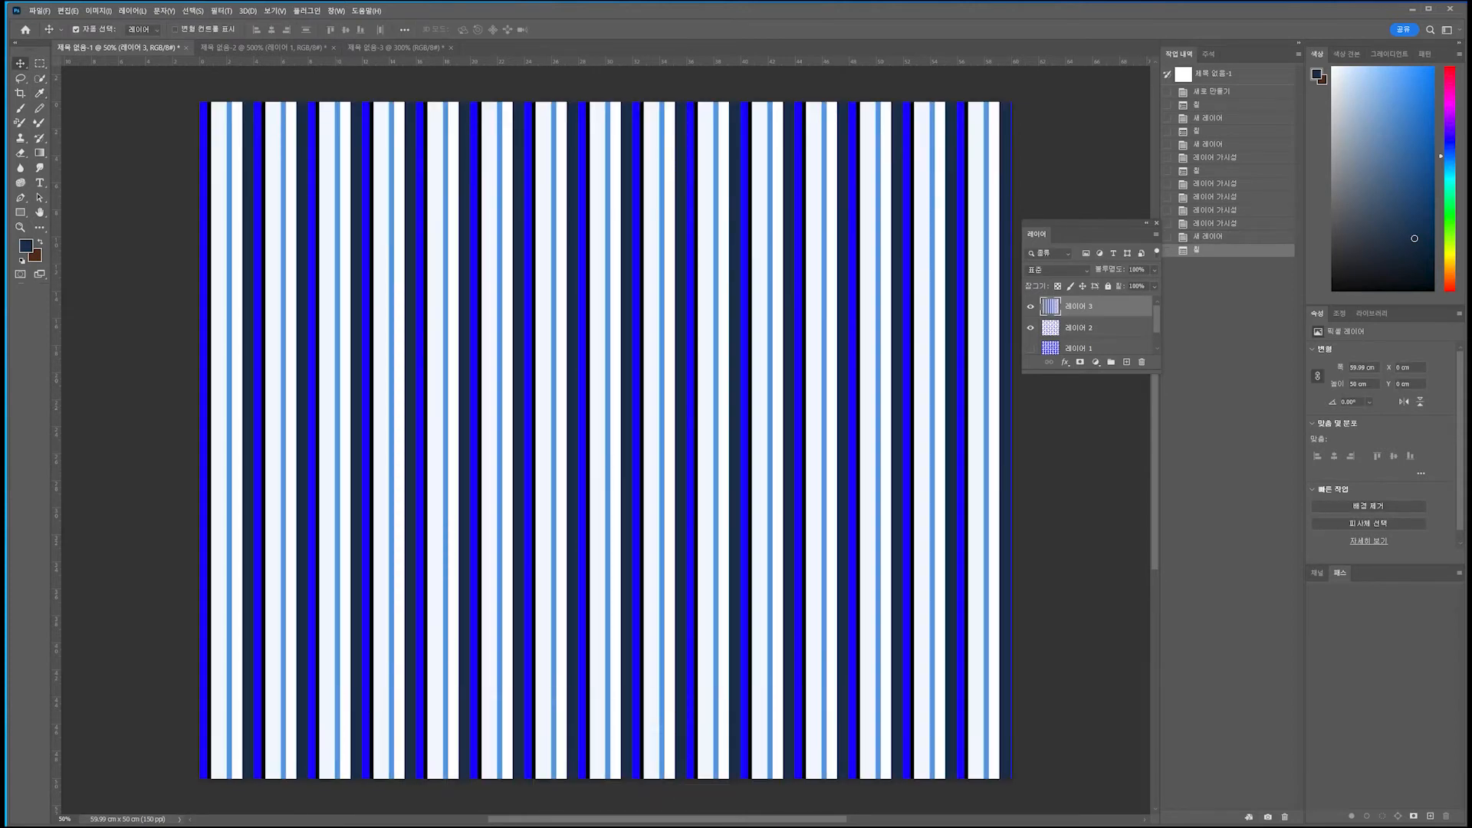
click(396, 47)
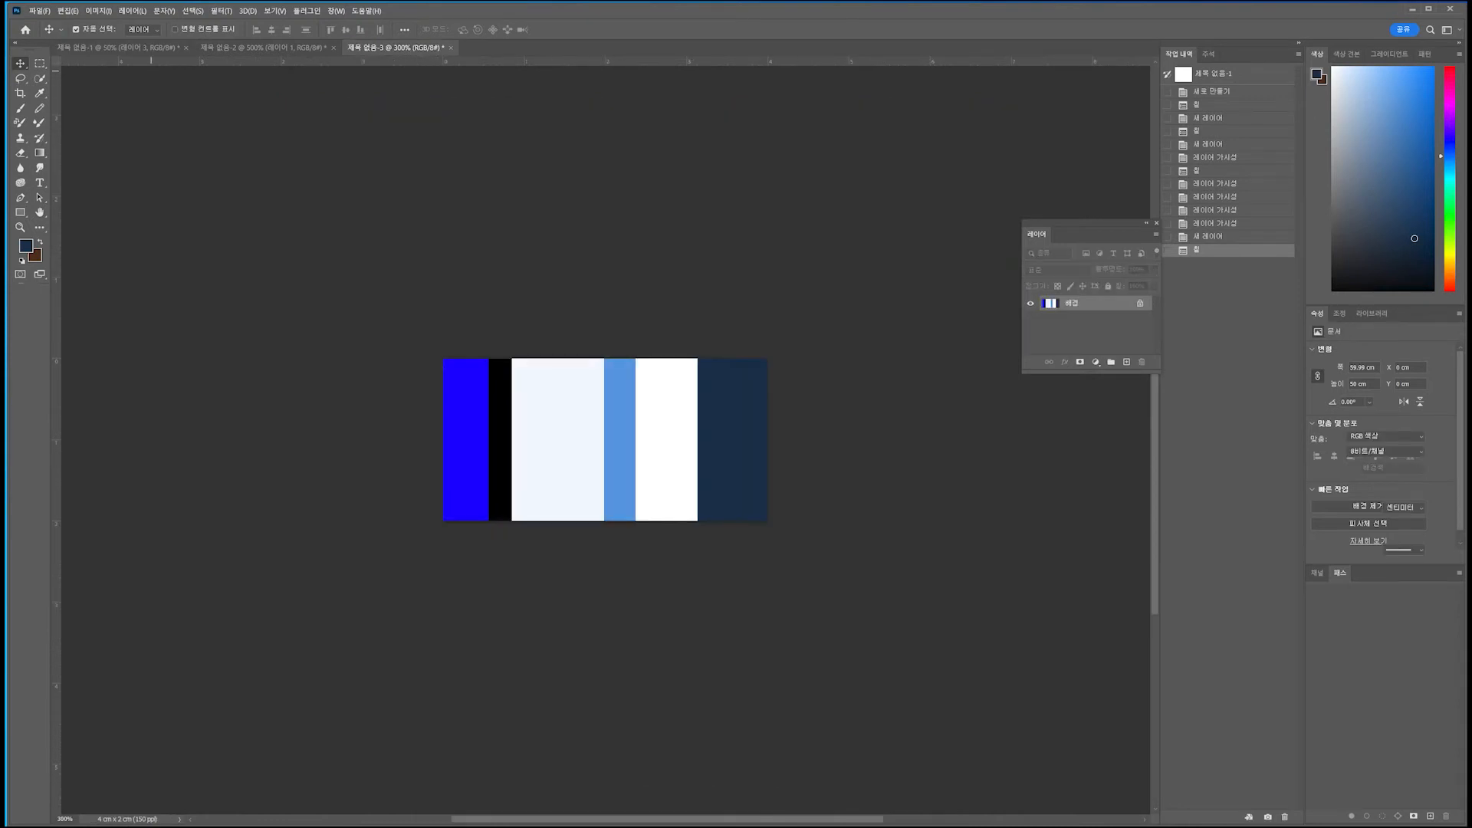
click(127, 47)
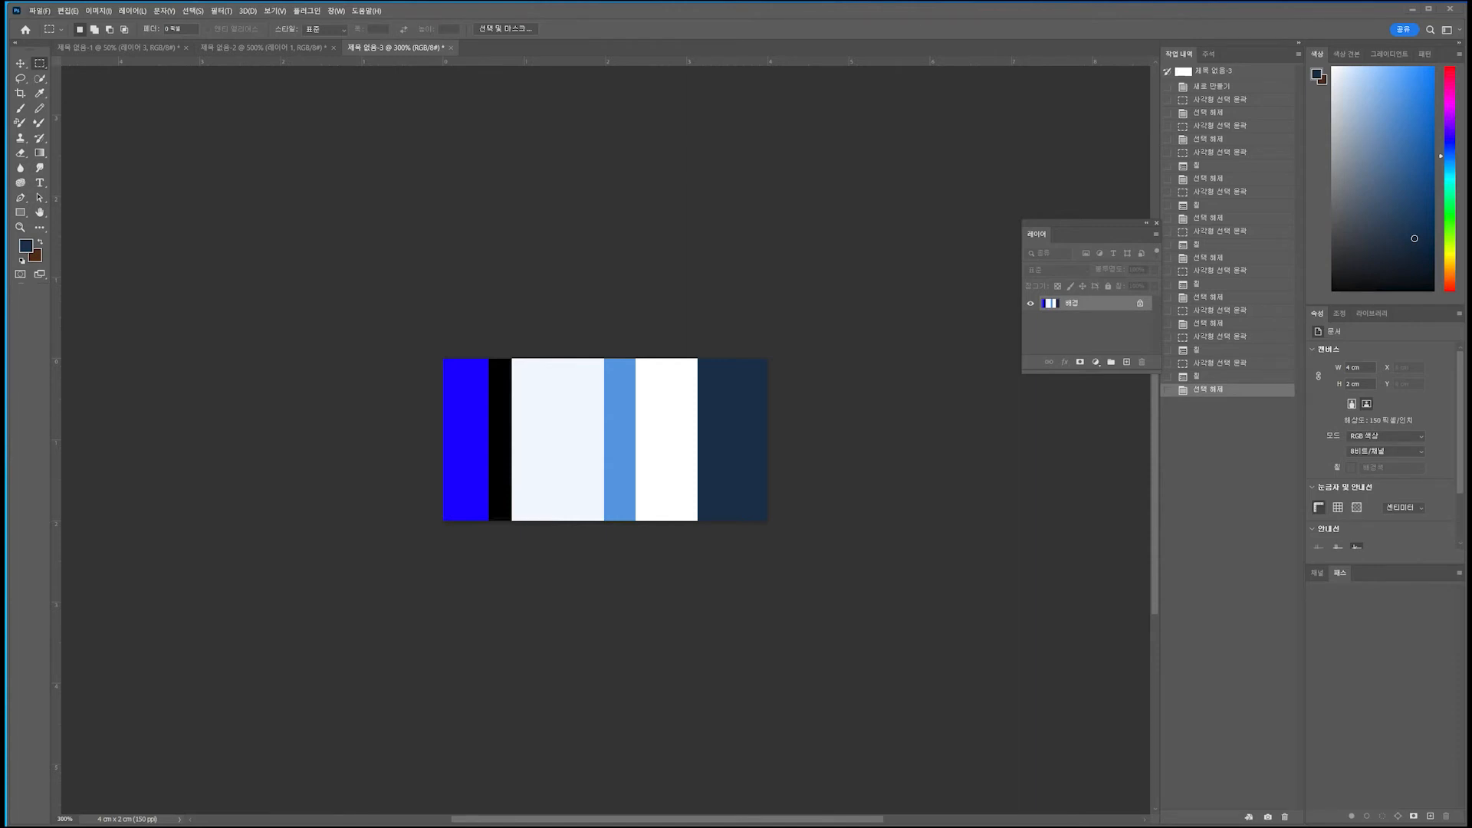
- Open the textile design image 텍스타일디자인.jpg
click(39, 10)
click(51, 32)
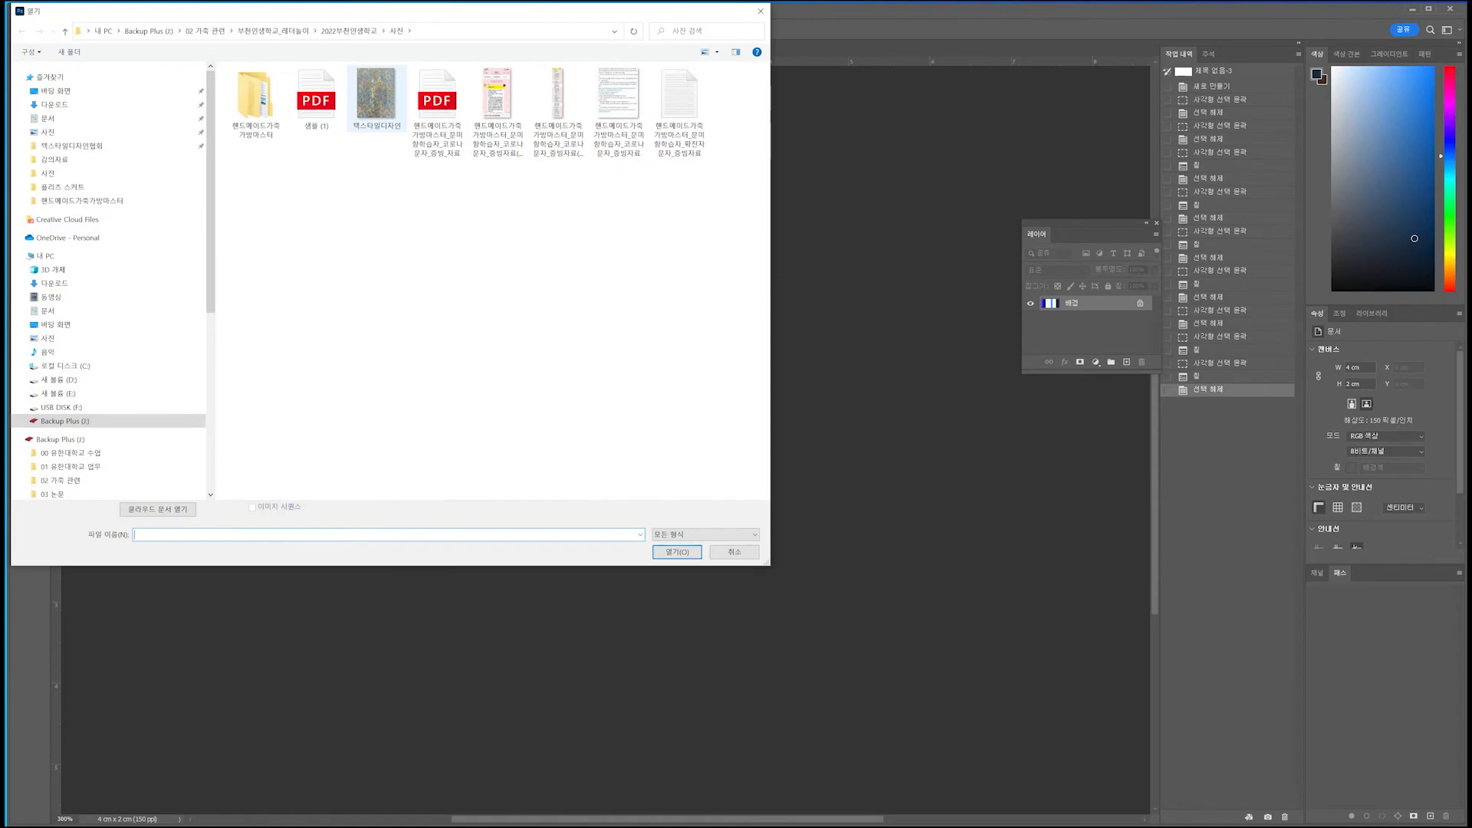
double_click(377, 96)
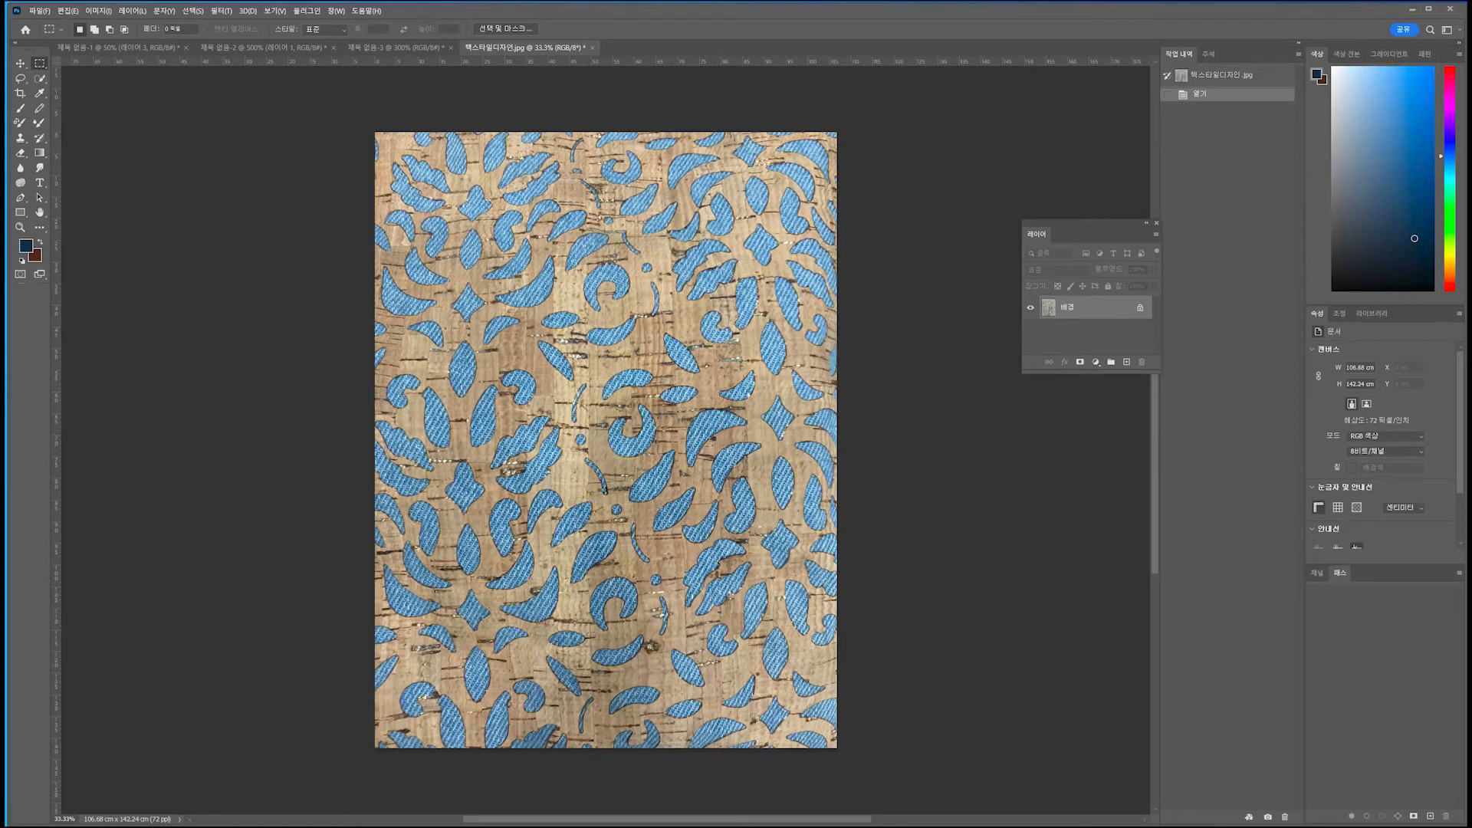
- Resize the textile image to a resolution of 150 pixels/inch and a width of 20 cm, keeping its proportions
click(98, 11)
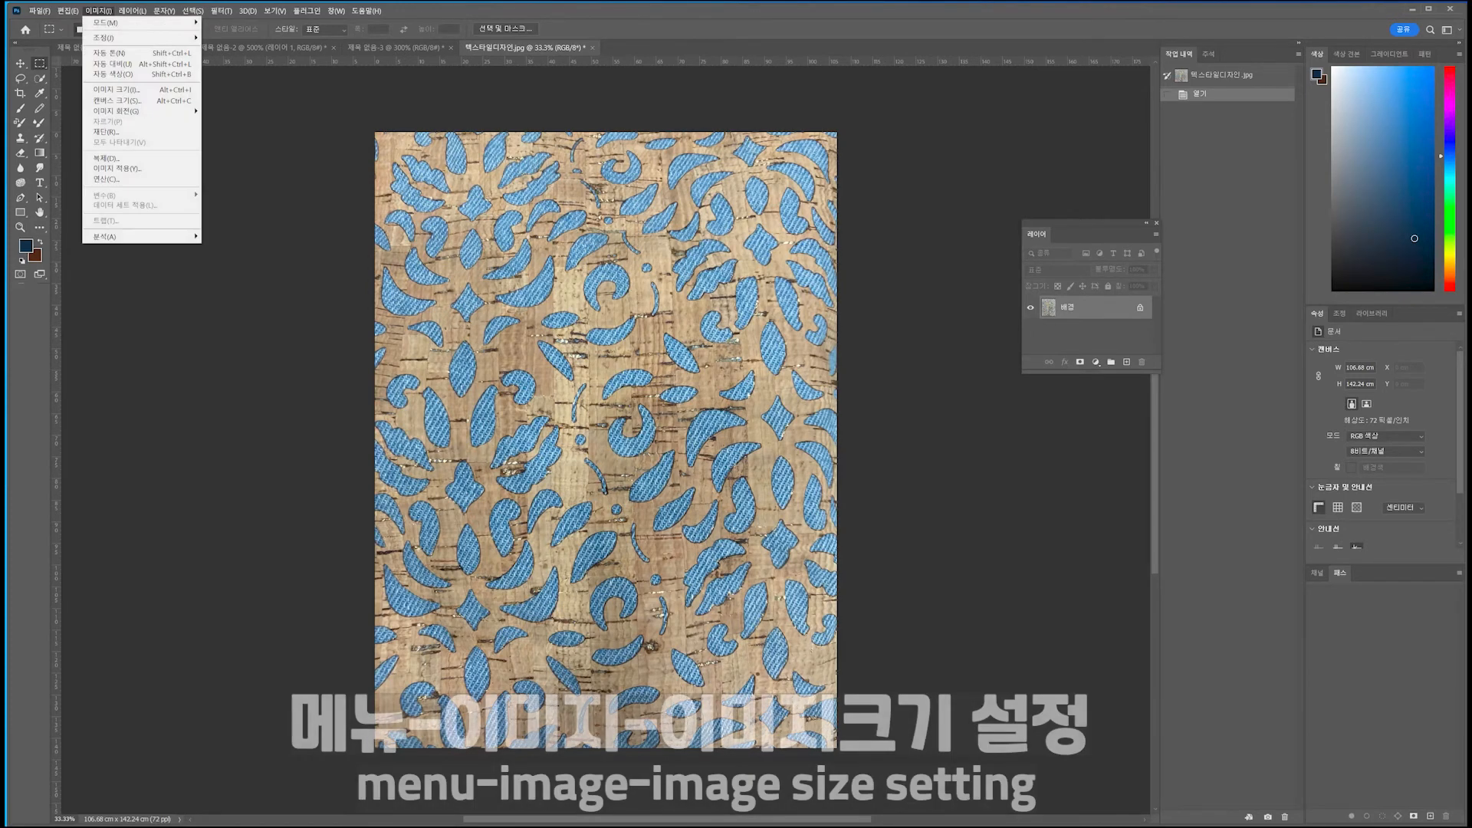
click(115, 90)
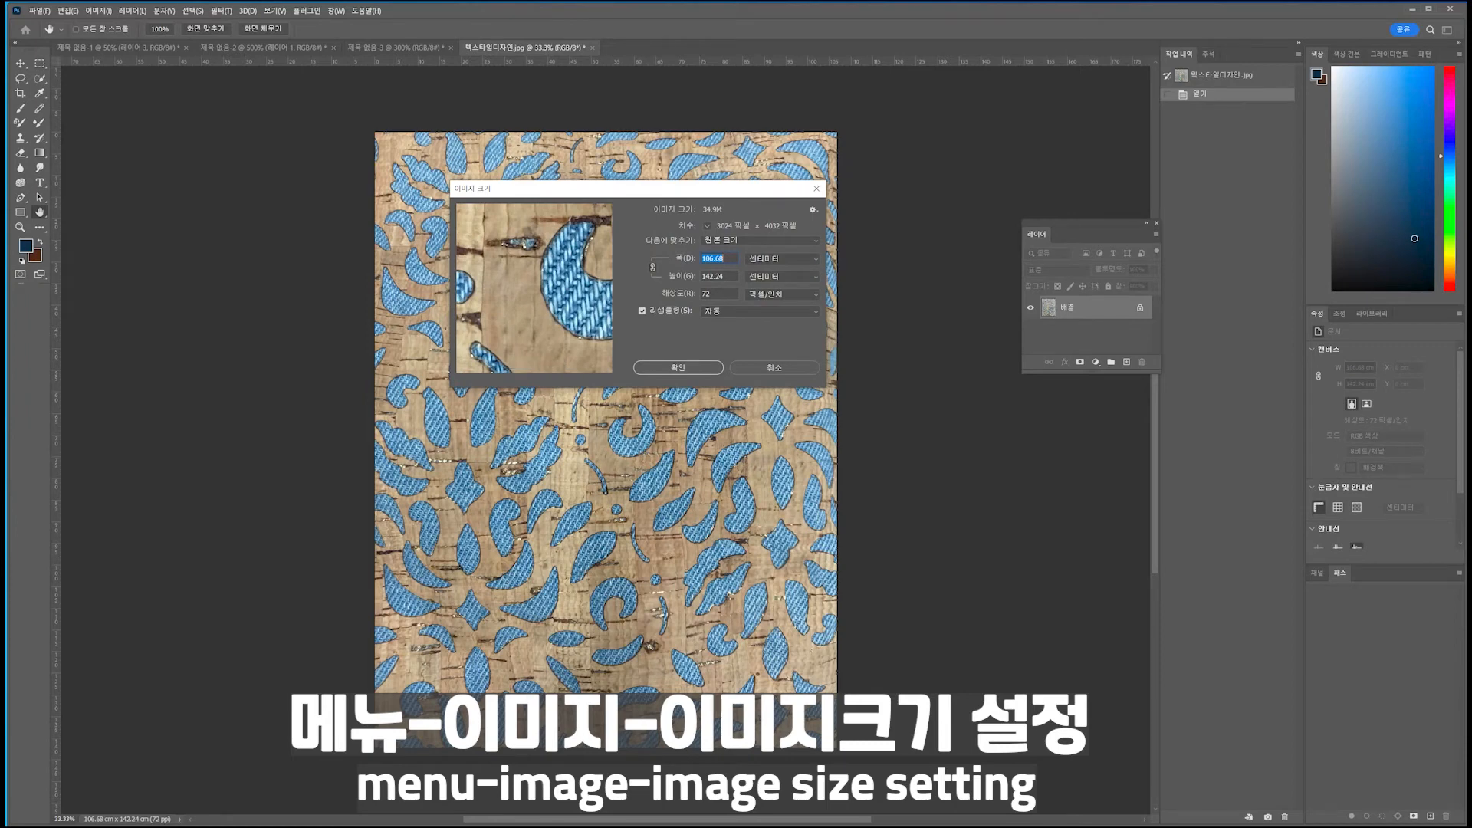
drag(713, 295, 606, 296)
text(150)
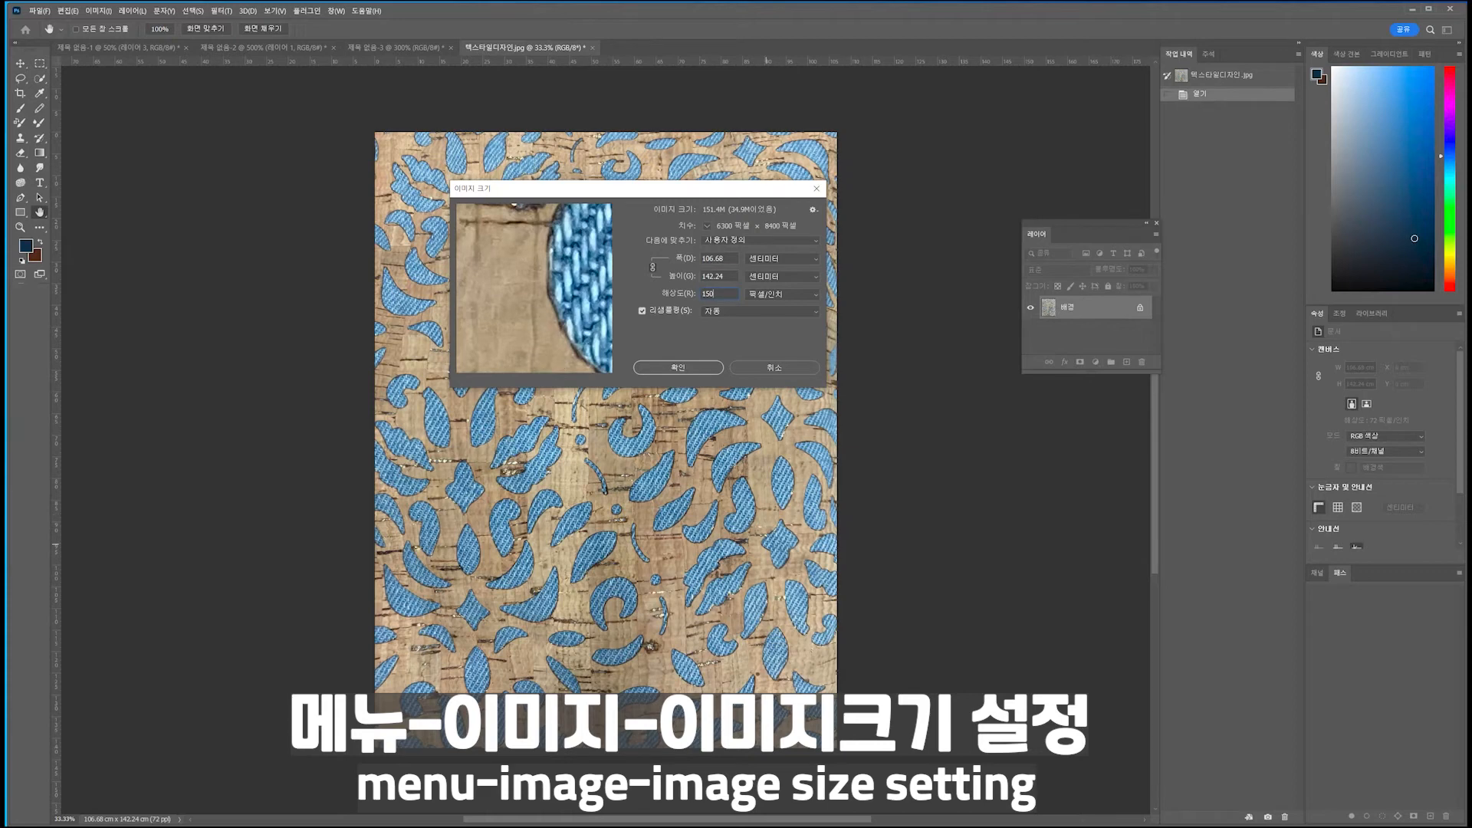
key(Tab)
key(BackSpace)
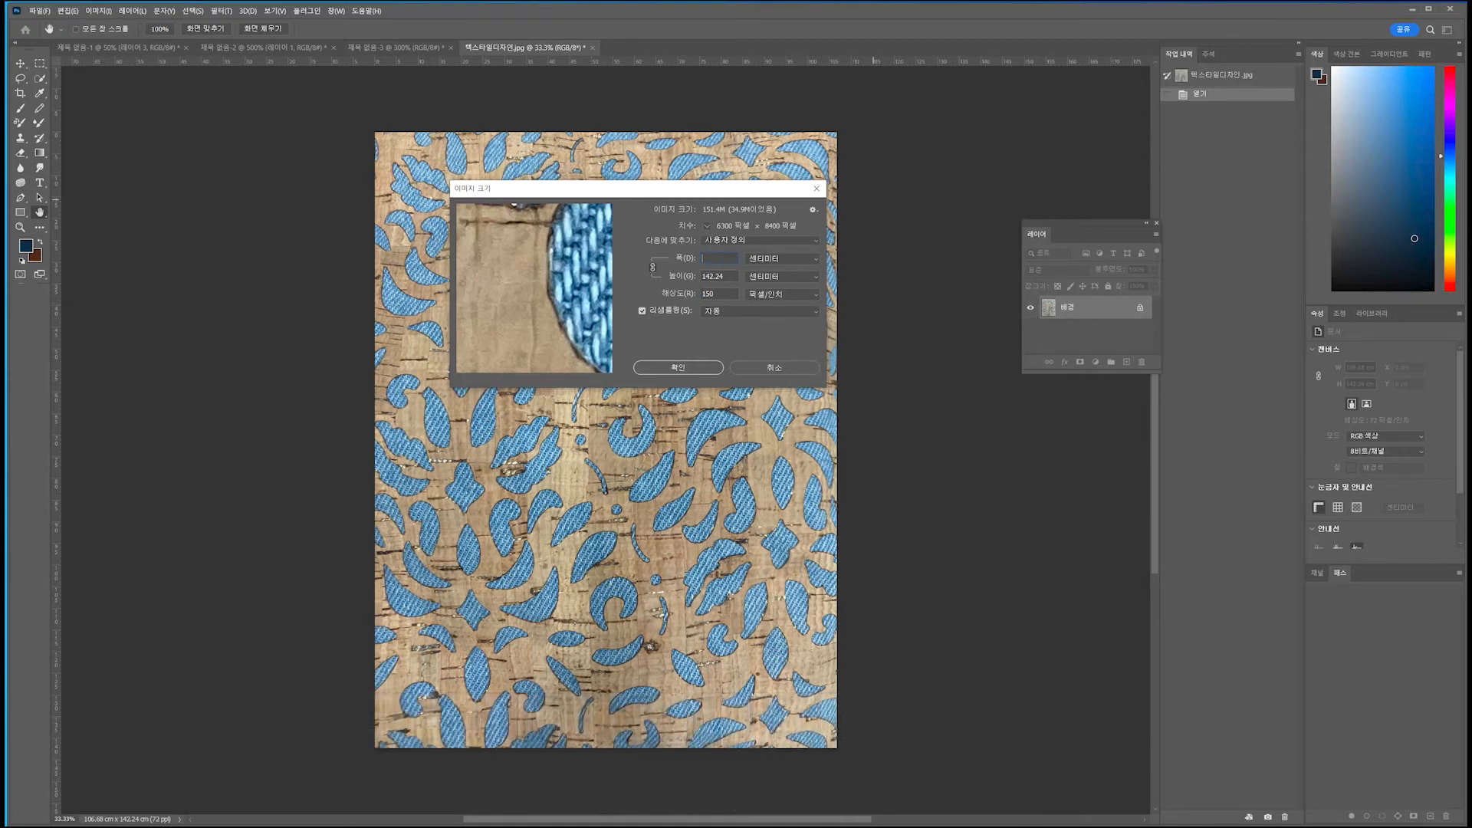
text(20)
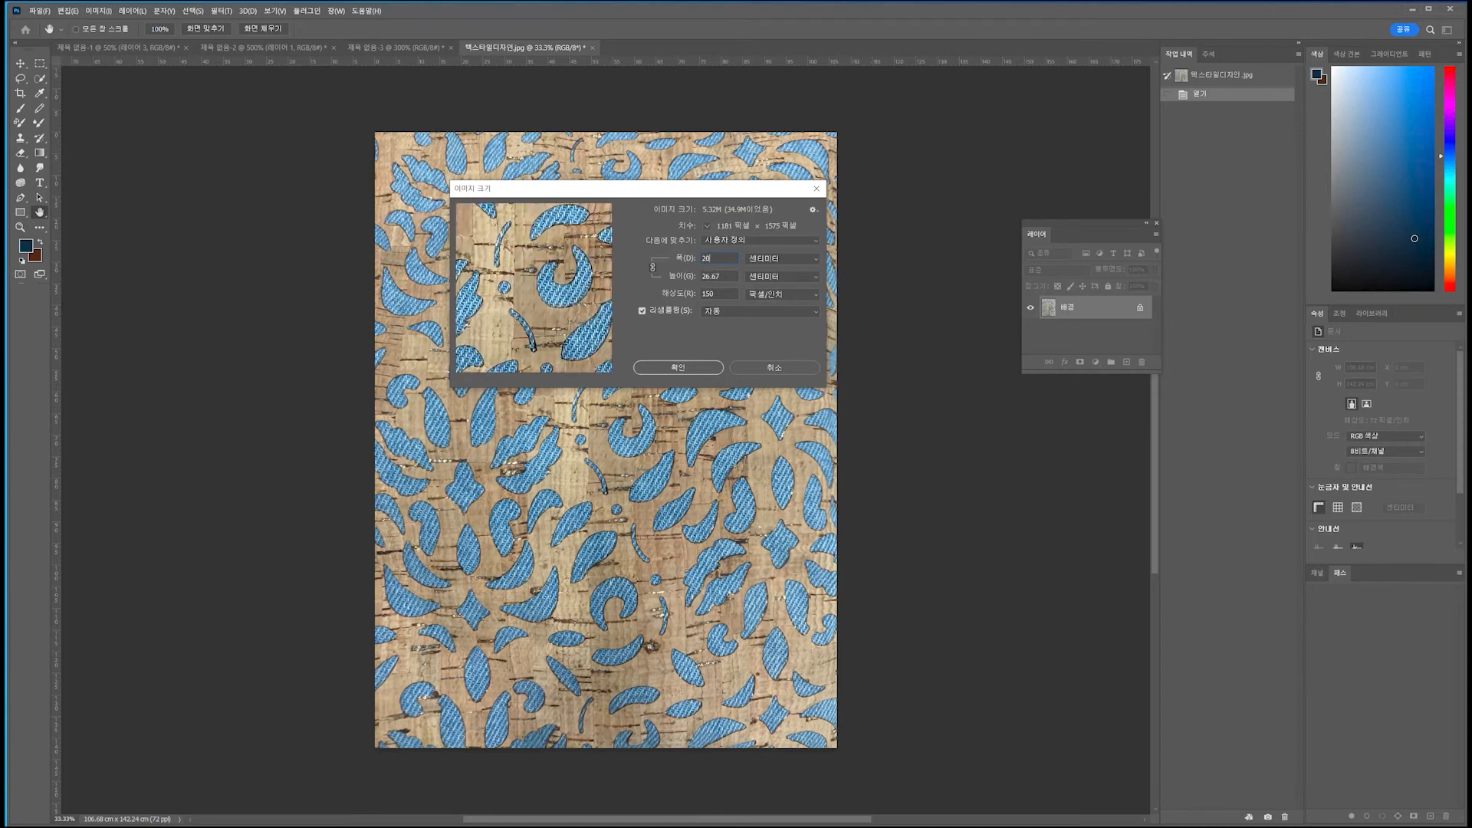
key(Return)
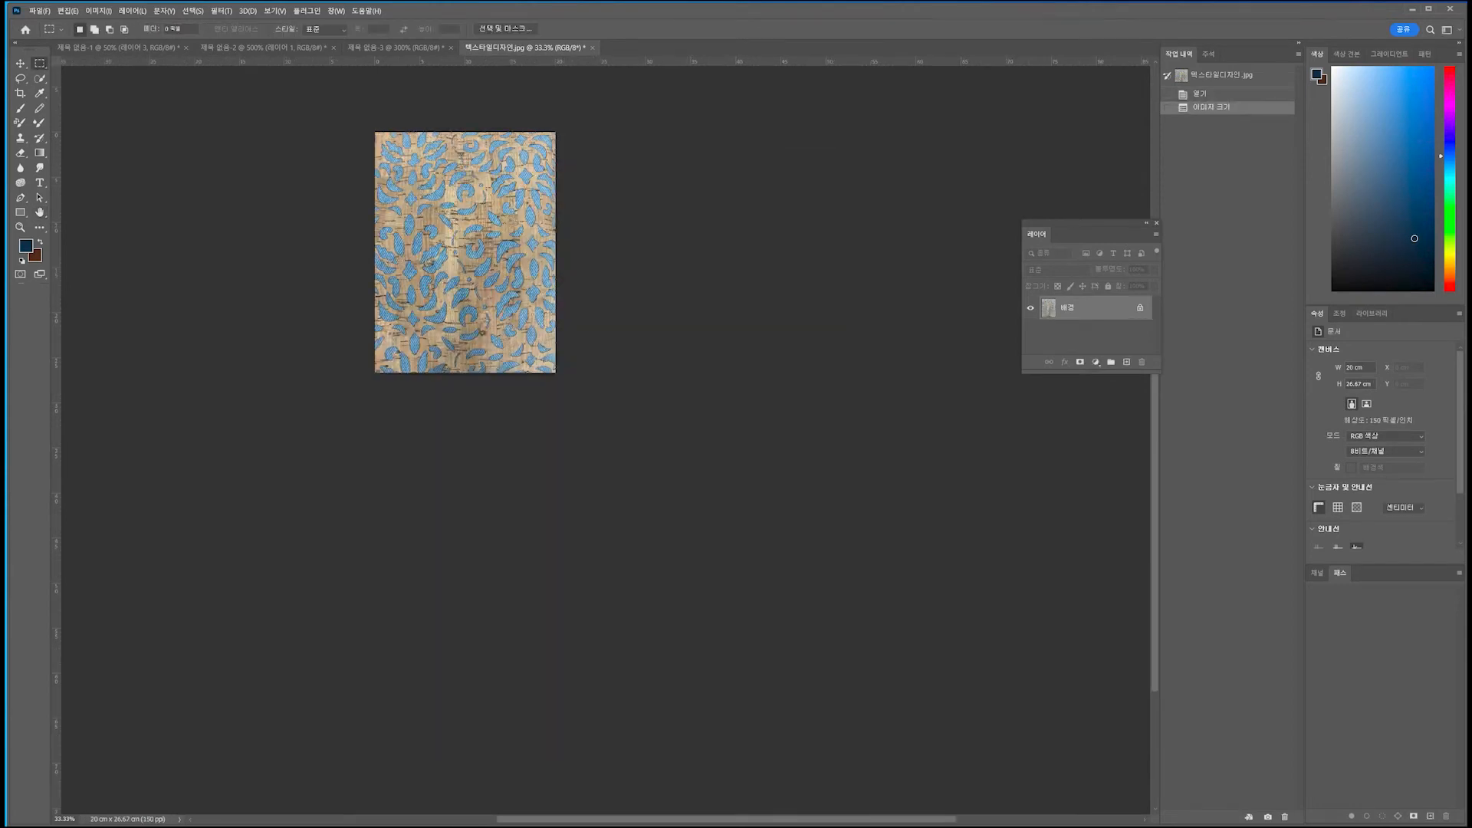
- Convert the textile image's background into a regular layer and place a new empty layer beneath it
double_click(1081, 308)
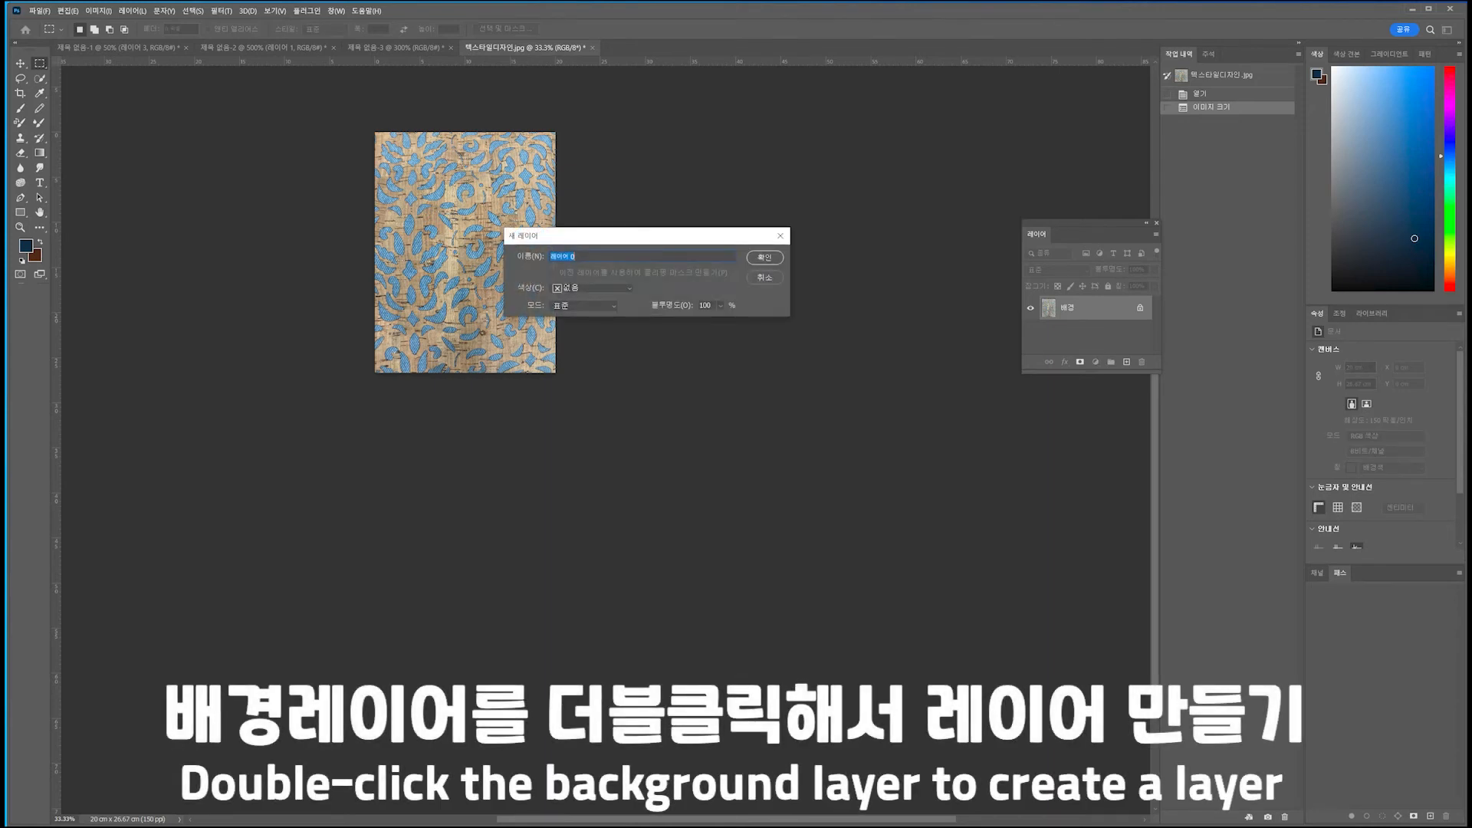
key(Return)
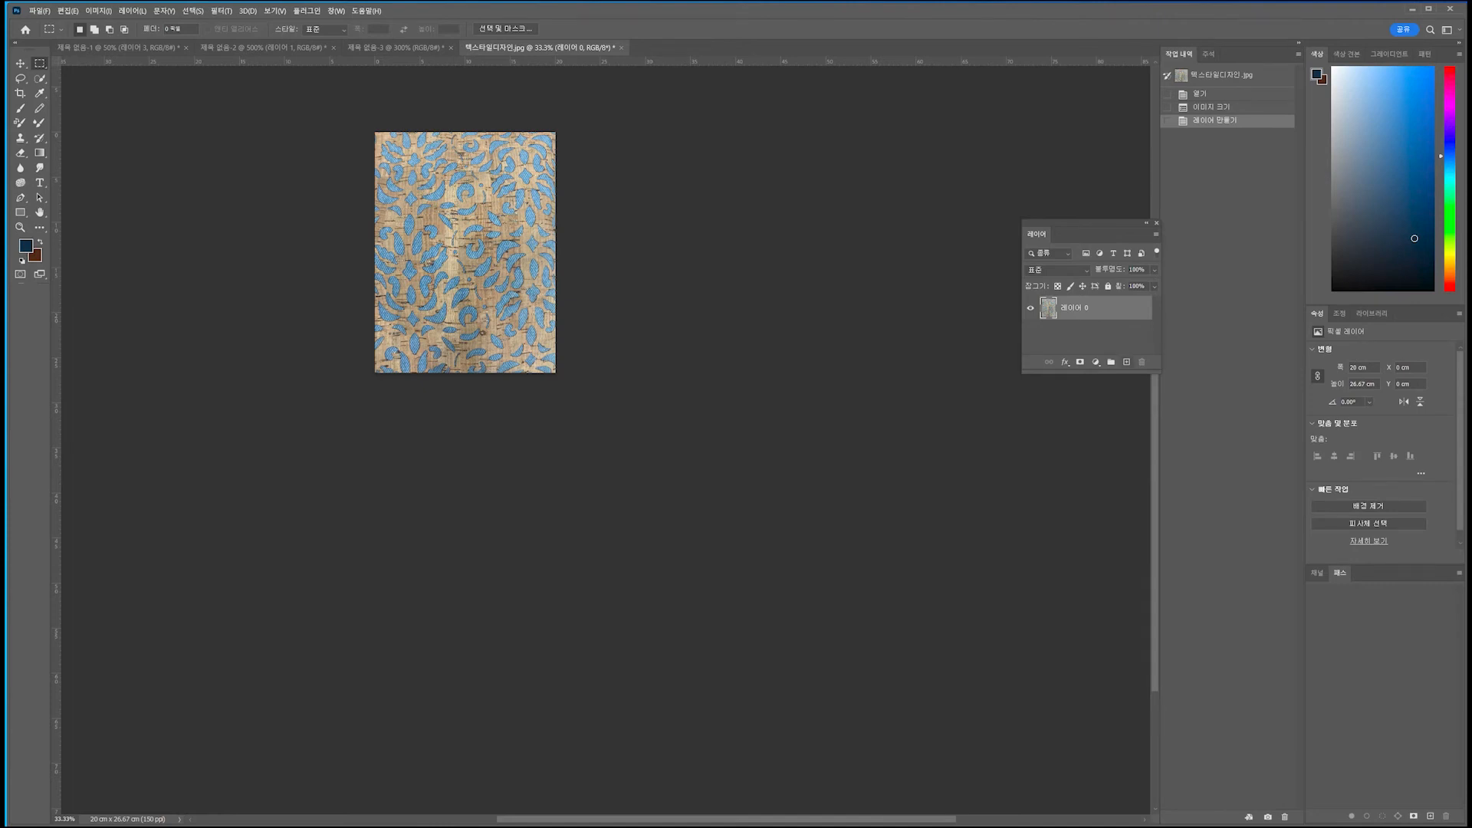
click(1127, 362)
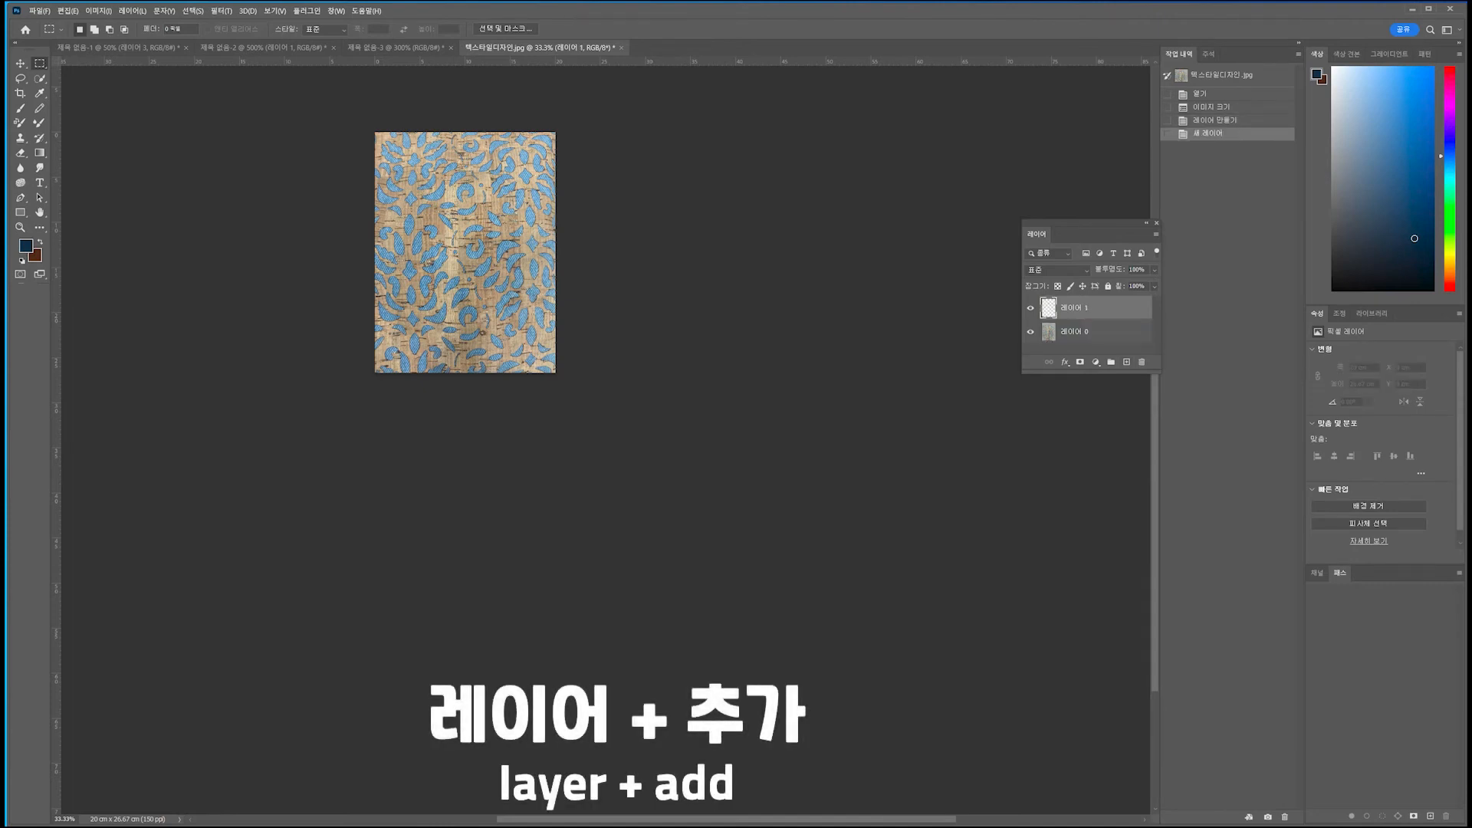
drag(1089, 308, 1088, 343)
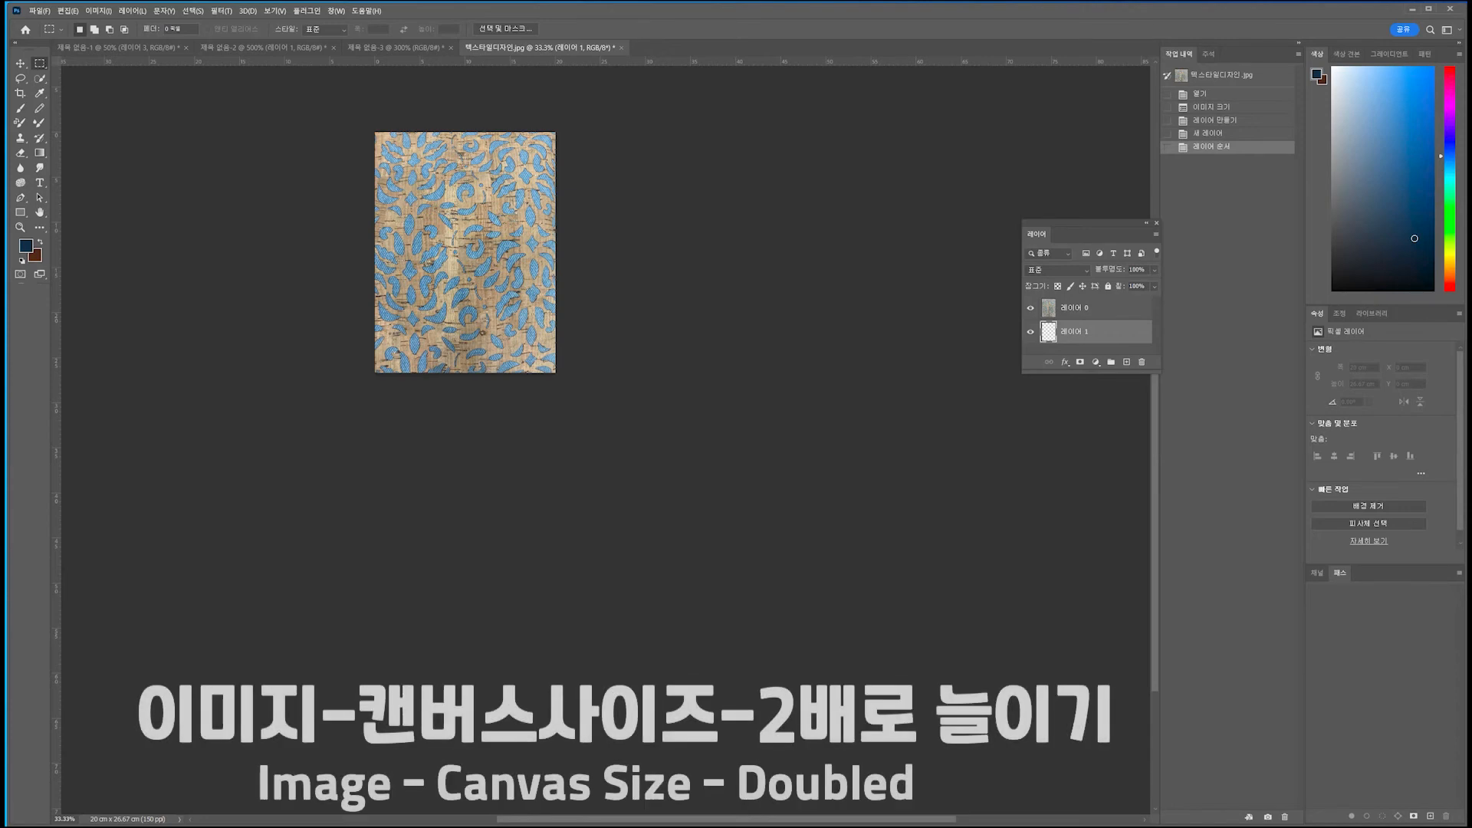
- Enlarge the canvas to 200 percent in width and height, anchoring the existing image in the upper-left corner
click(98, 11)
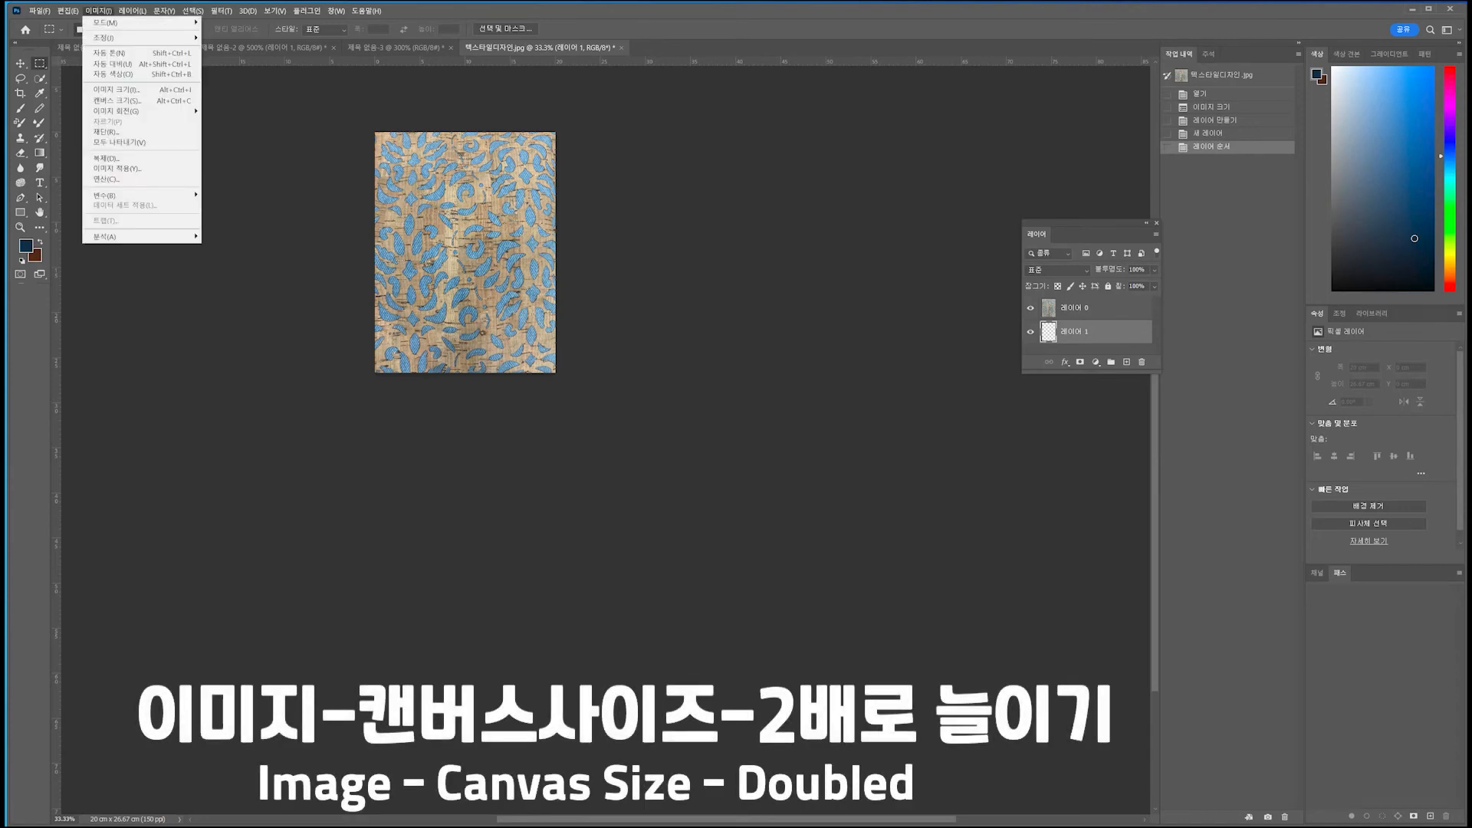
click(115, 100)
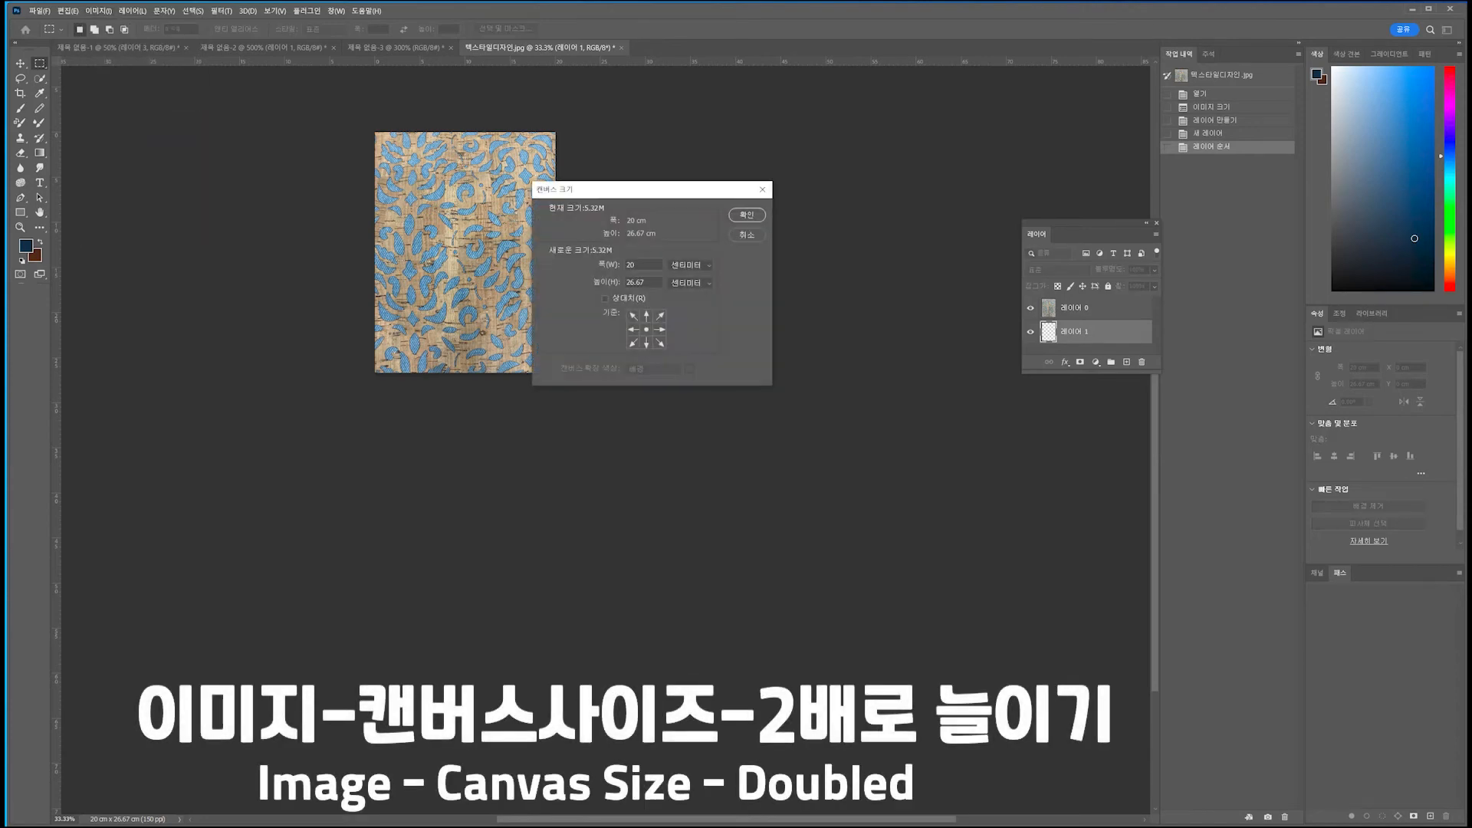
click(633, 316)
click(690, 264)
click(690, 269)
click(690, 265)
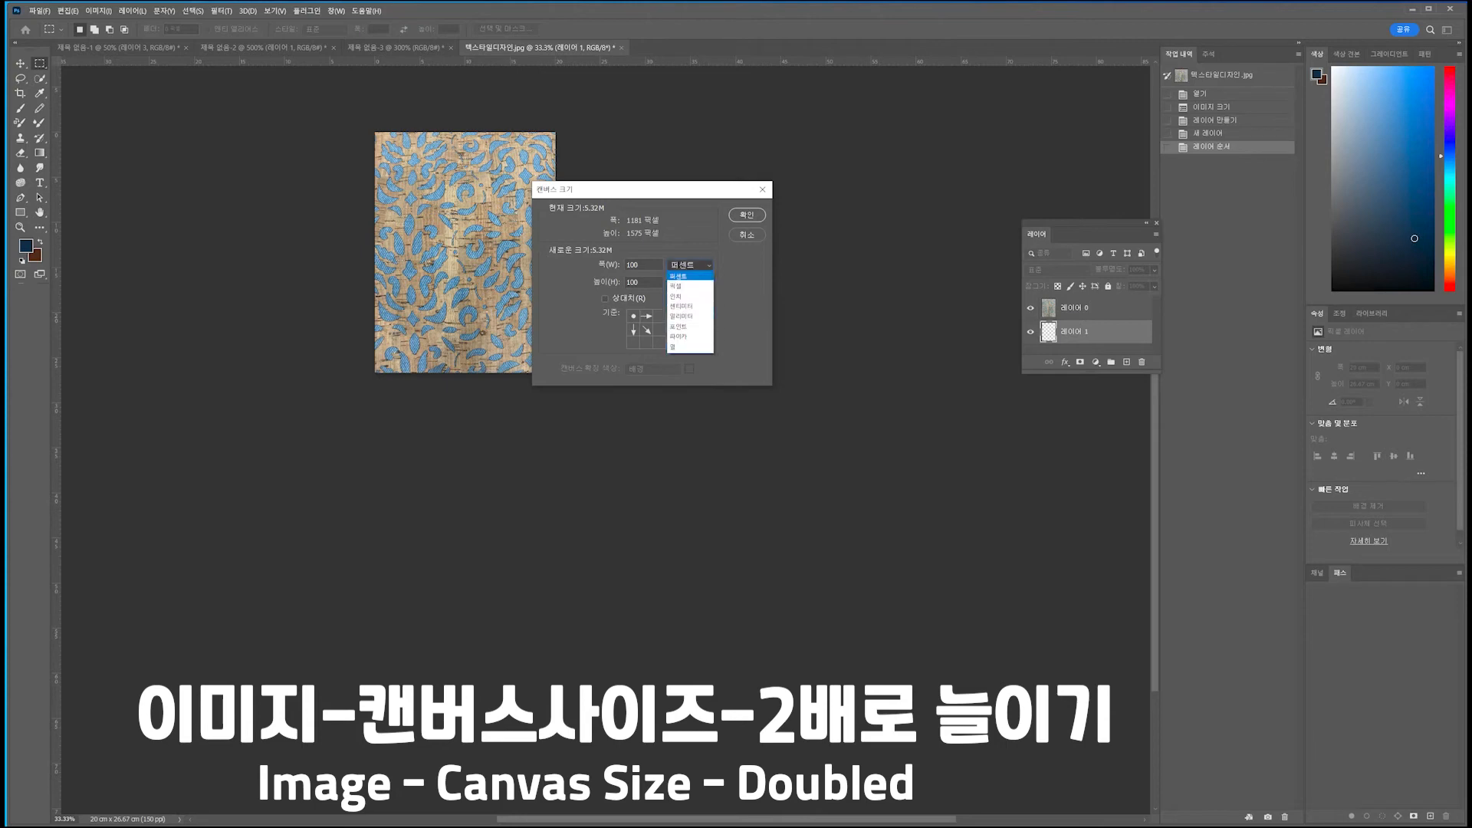
click(690, 276)
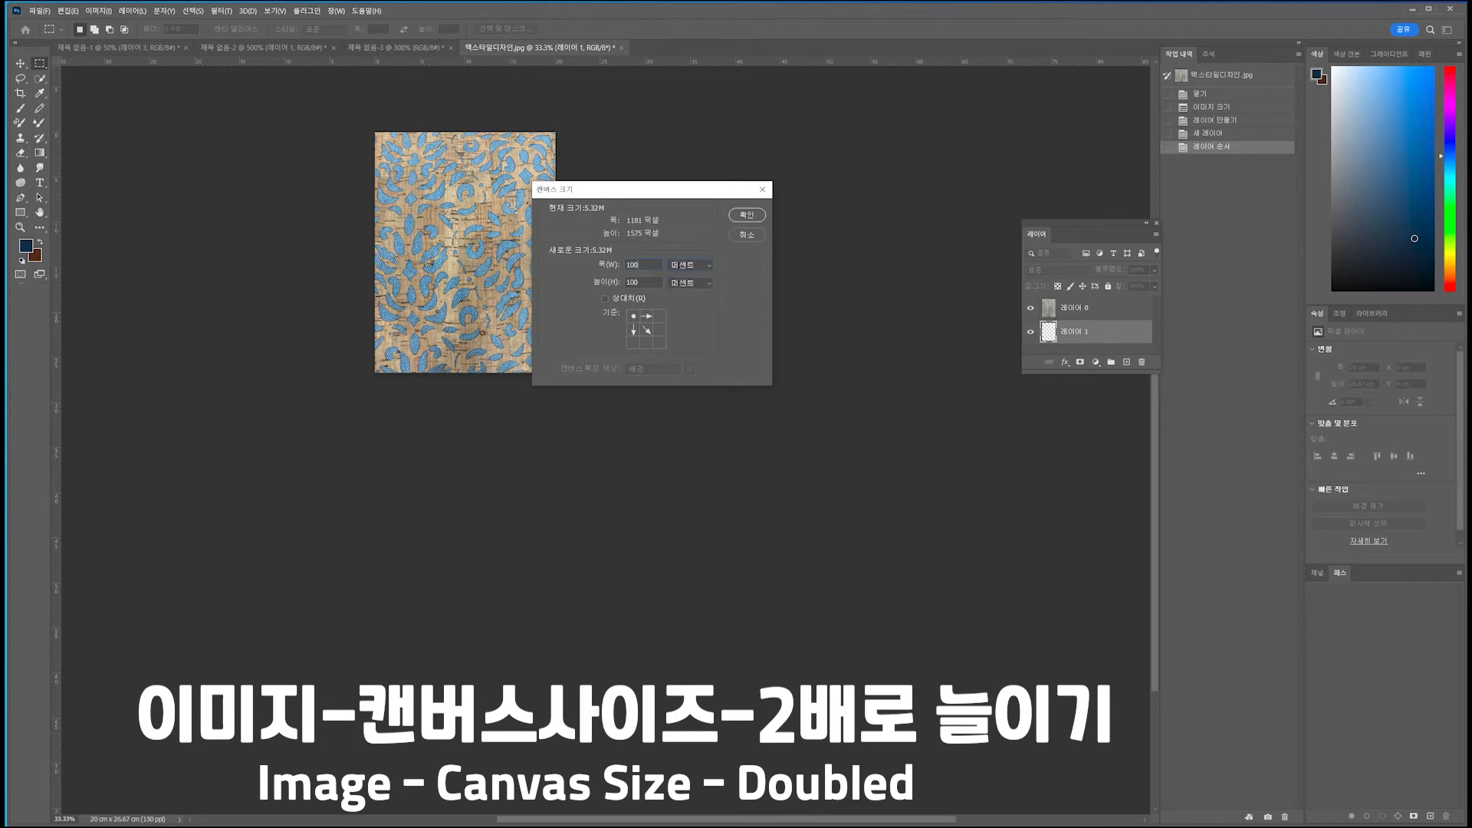
text(200)
key(Tab)
text(200)
key(Return)
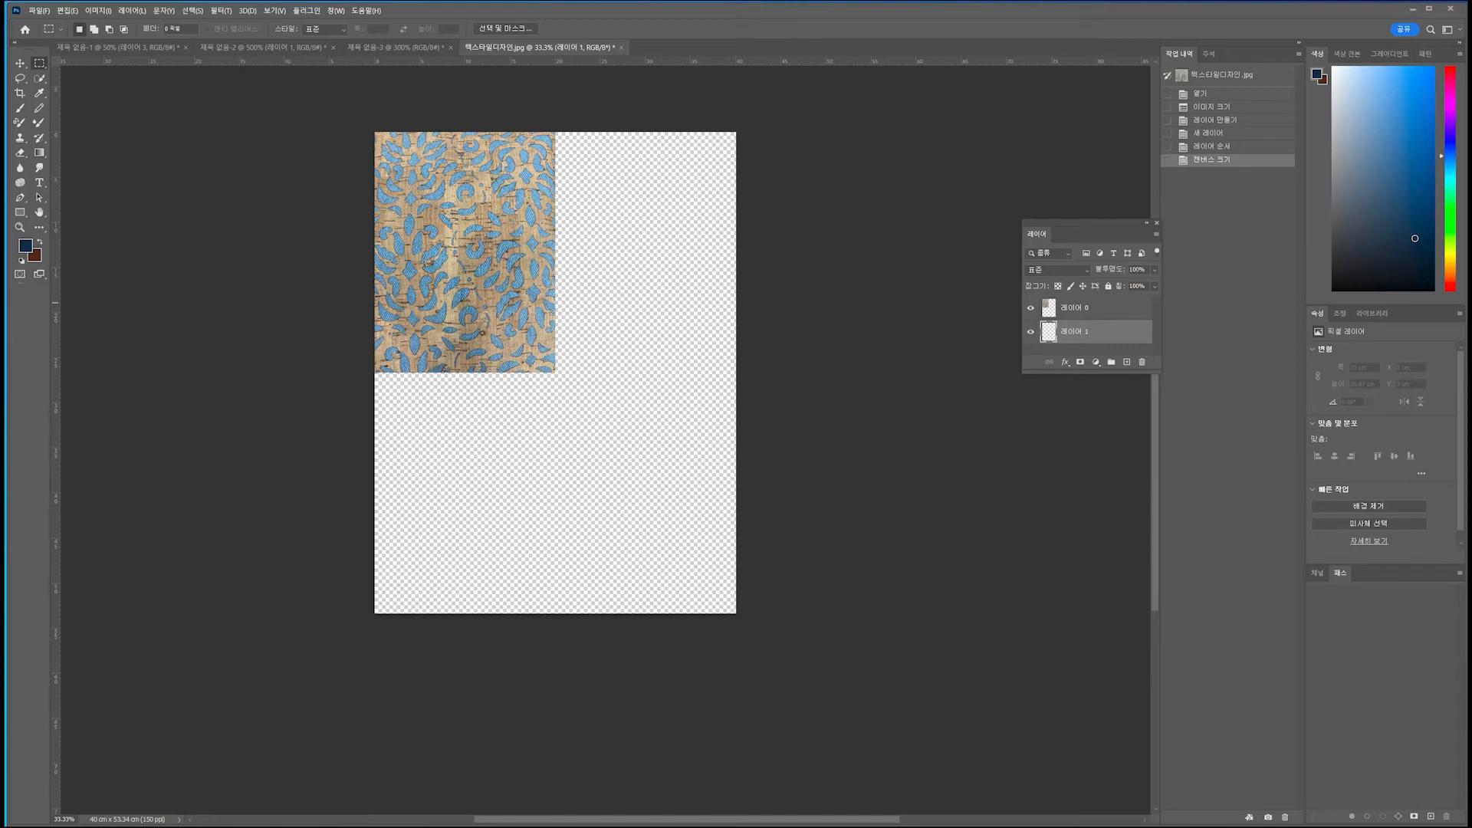
- Copy the textile layer into the empty area directly right of the original and flip the copy horizontally
click(20, 63)
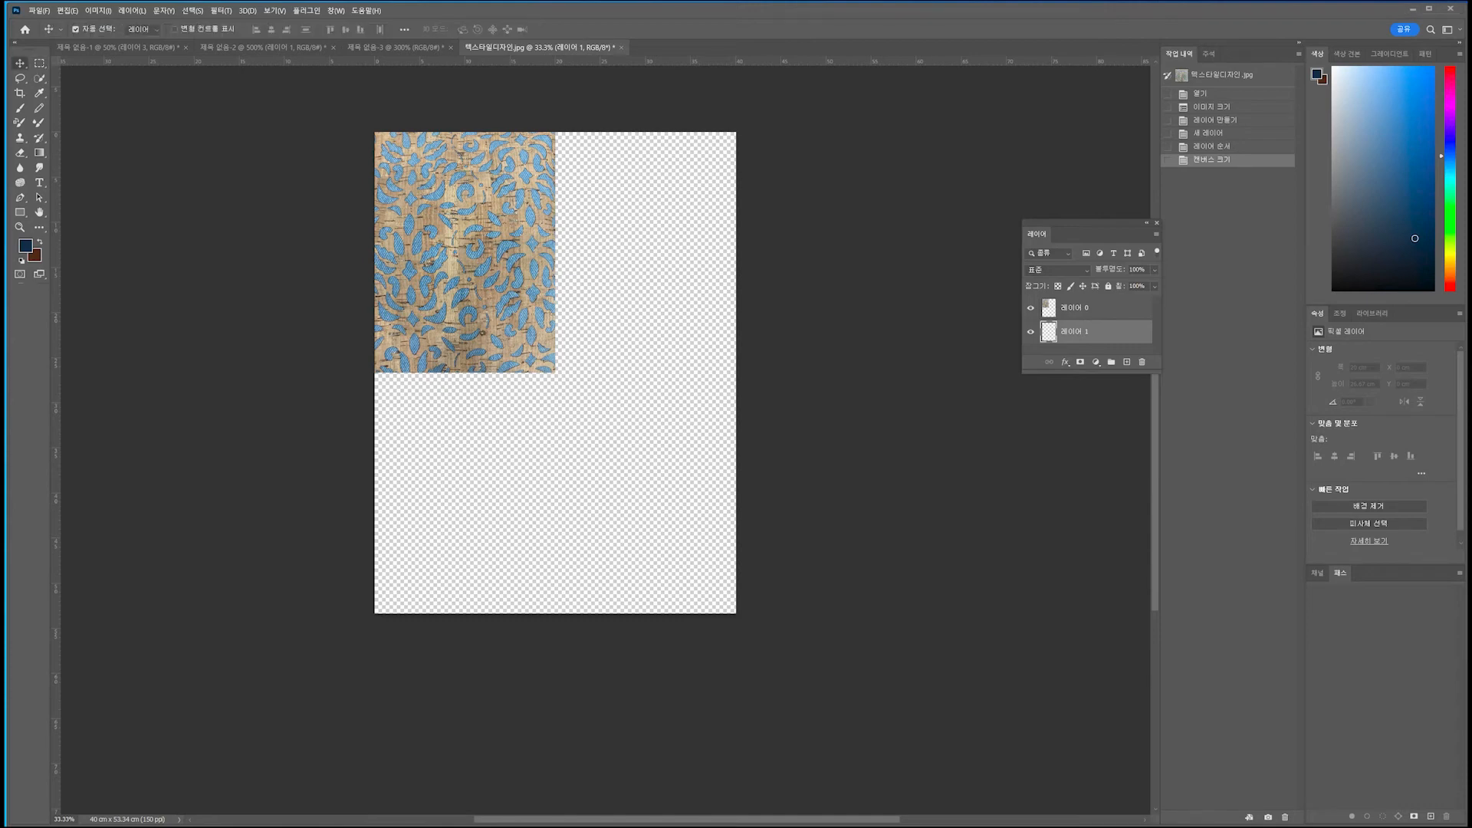
click(436, 241)
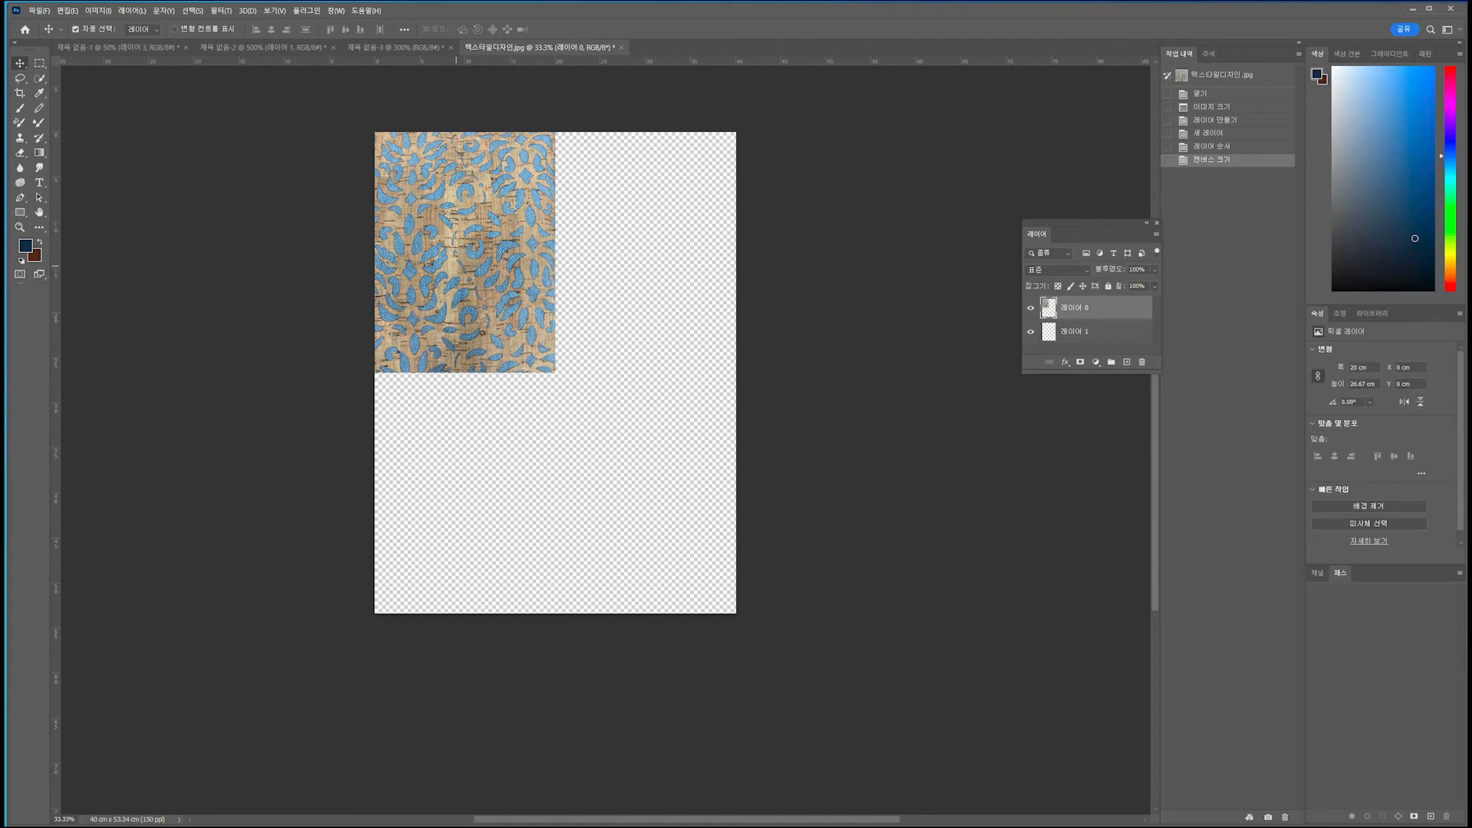
drag(436, 242, 616, 242)
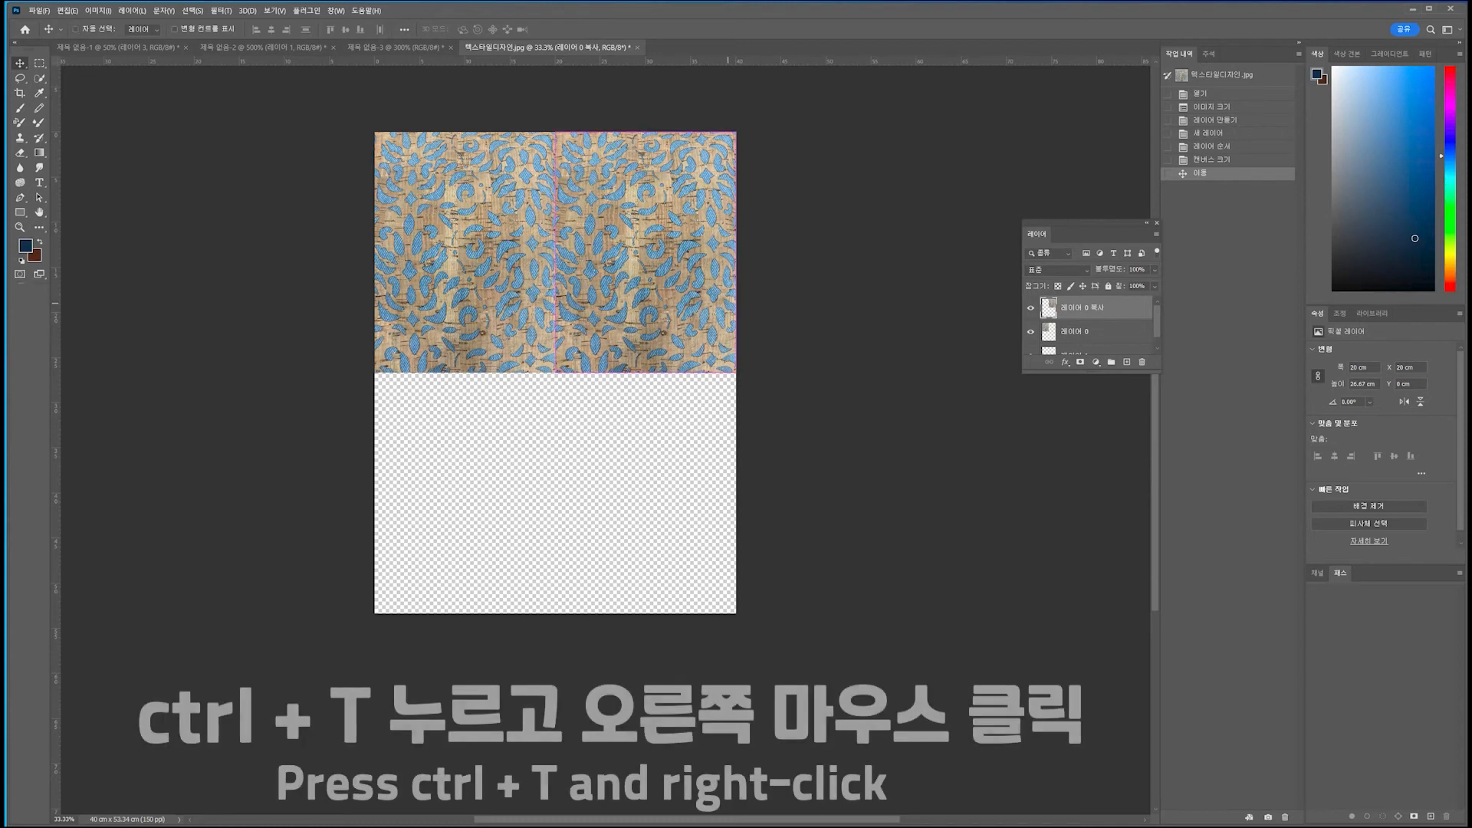
key(ctrl+t)
right_click(660, 293)
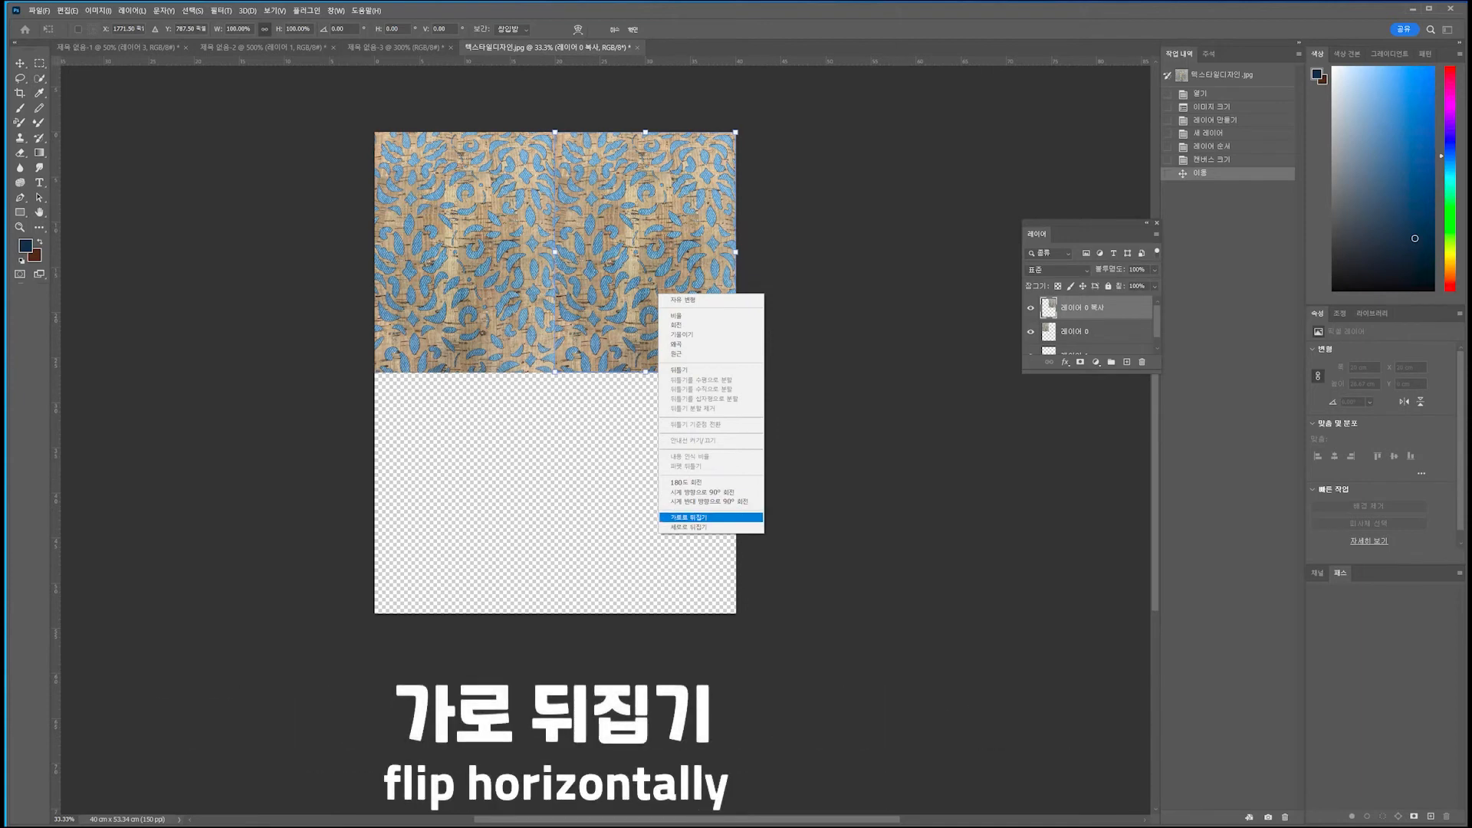
click(750, 517)
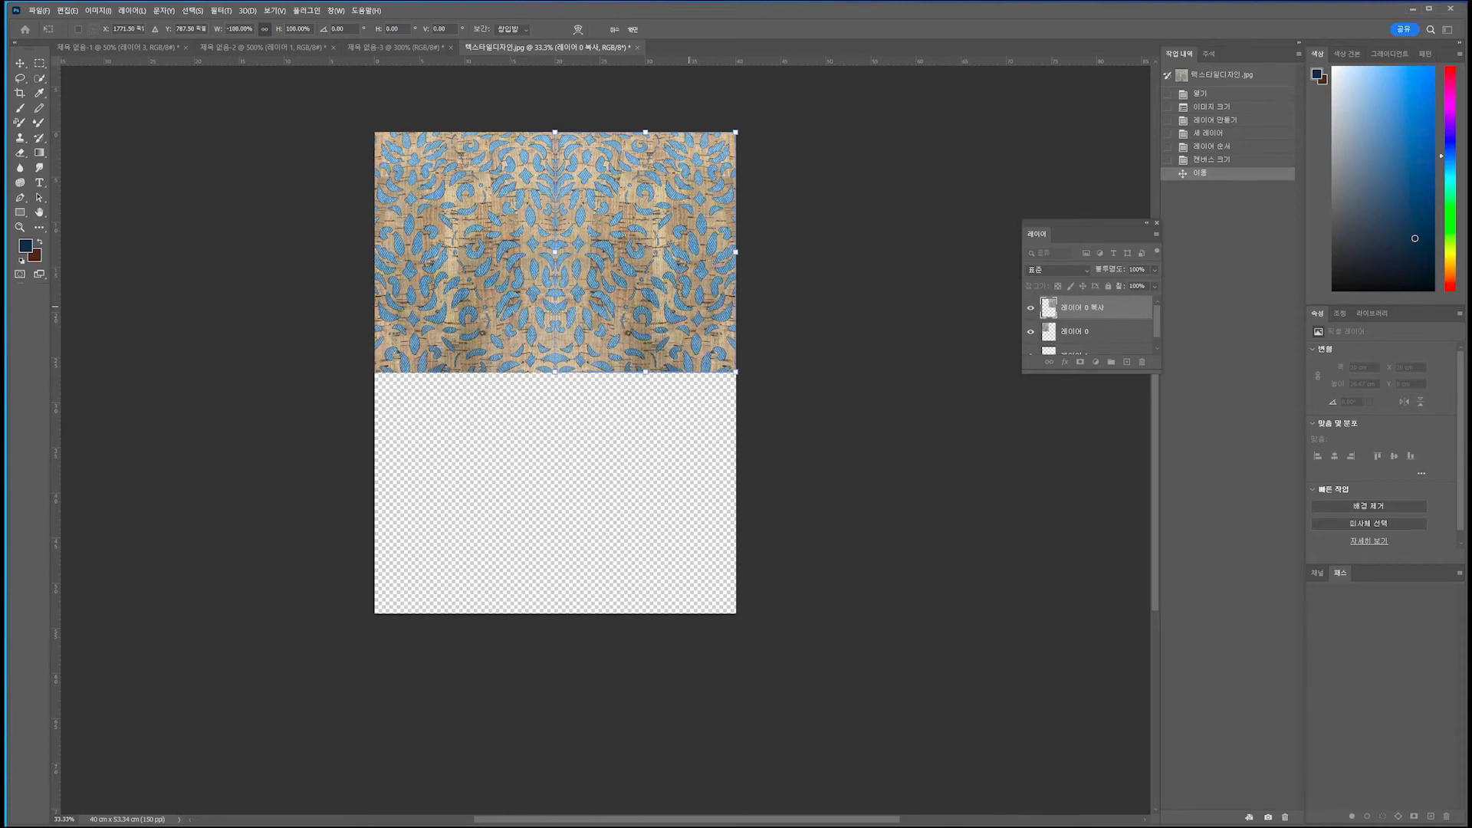
key(Return)
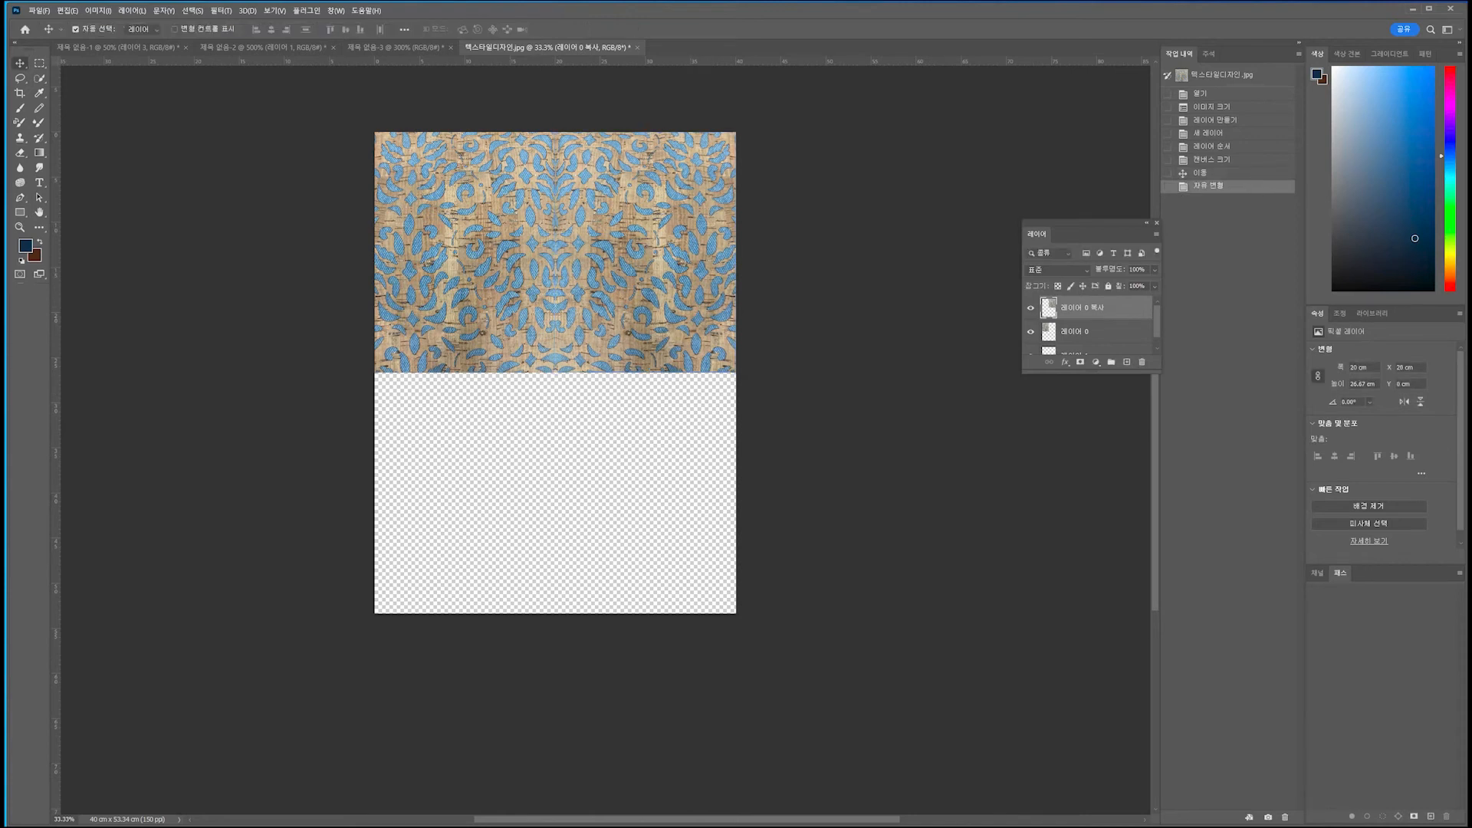
- Duplicate both textile layers together, move the copies into the empty lower half of the canvas, and flip them vertically
click(1074, 331)
shift+click(1082, 308)
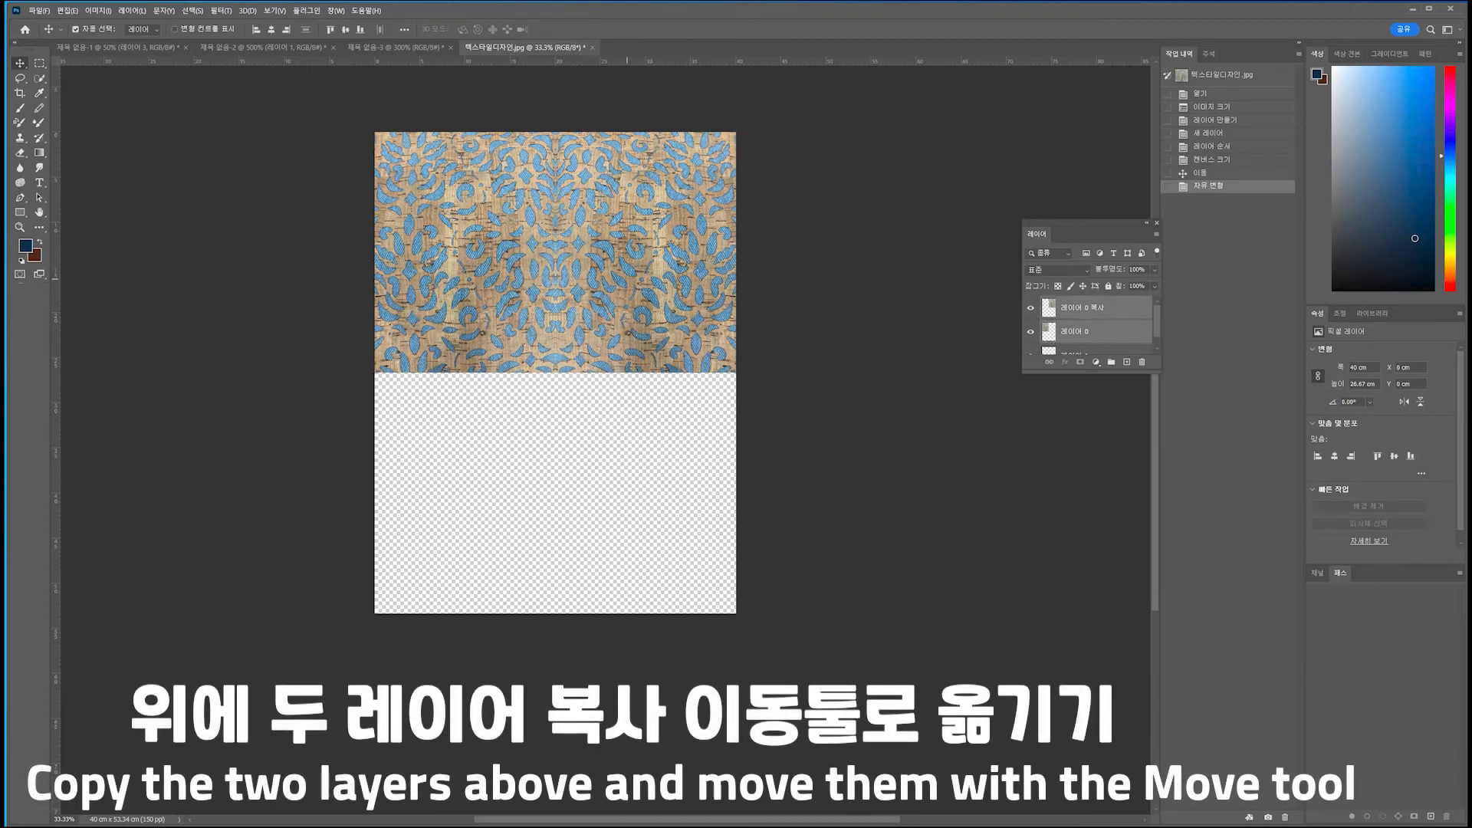
key(ctrl+j)
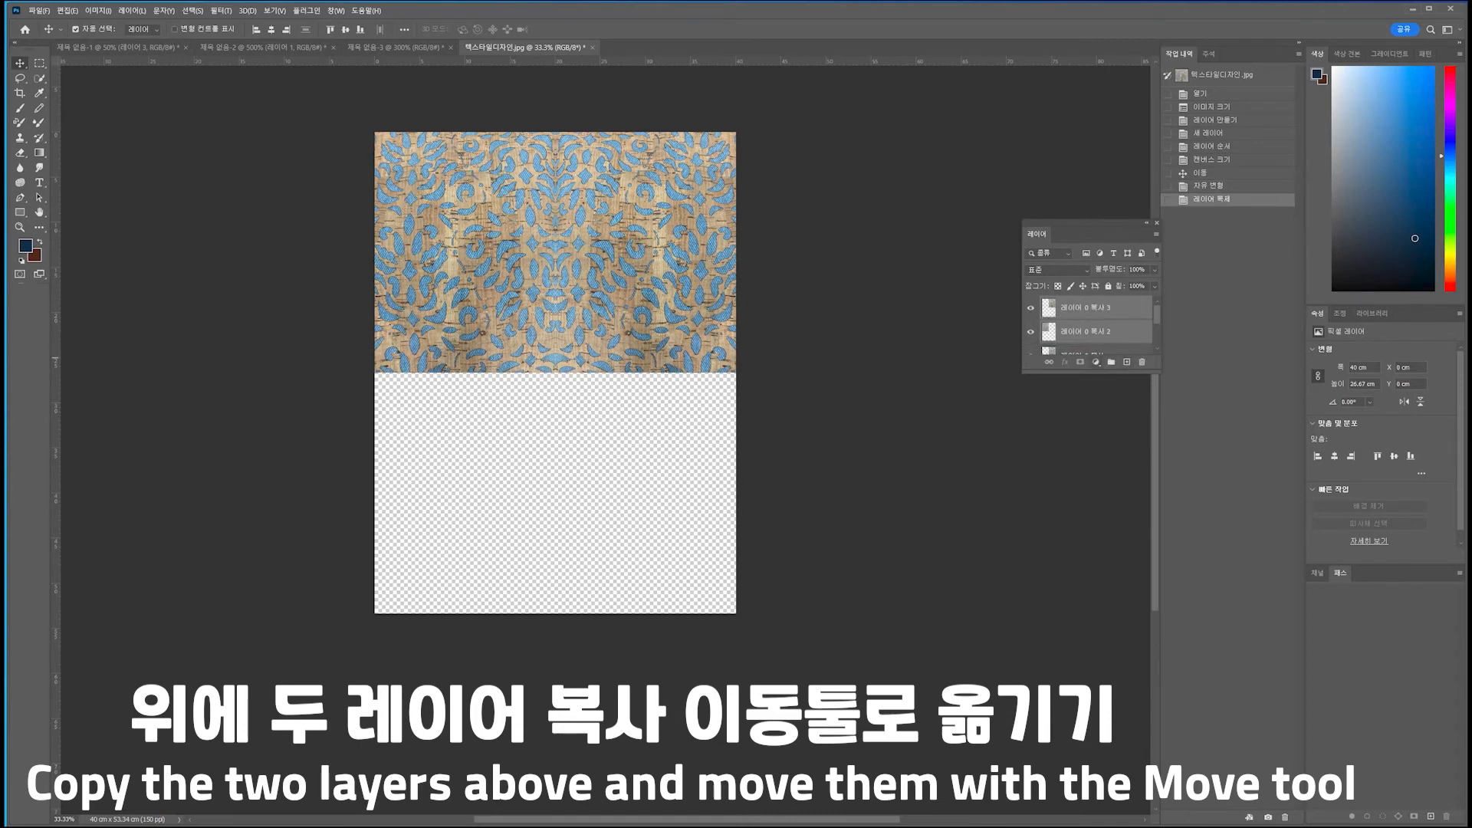
drag(642, 247, 643, 486)
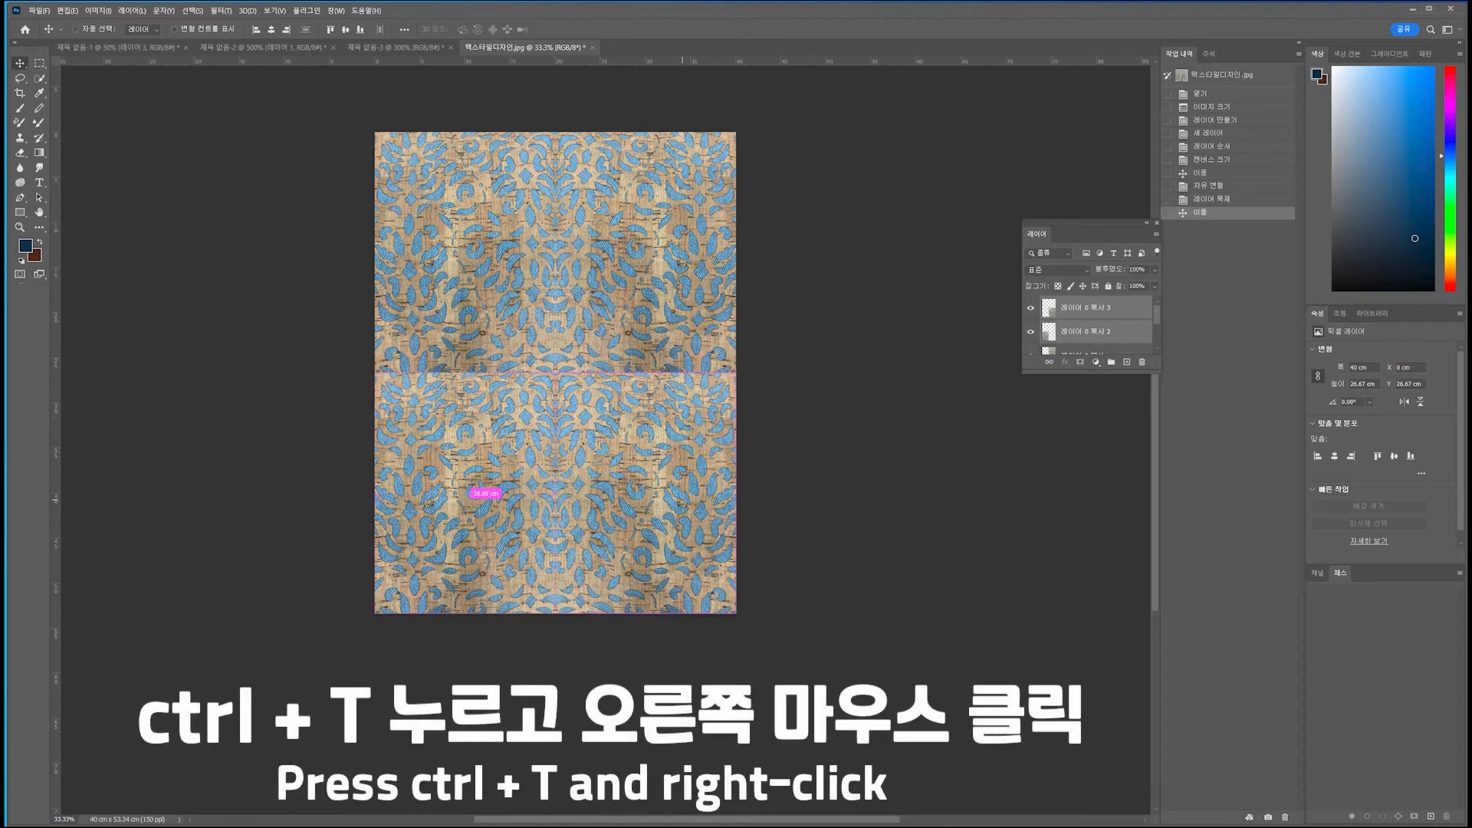
key(ctrl+t)
right_click(573, 500)
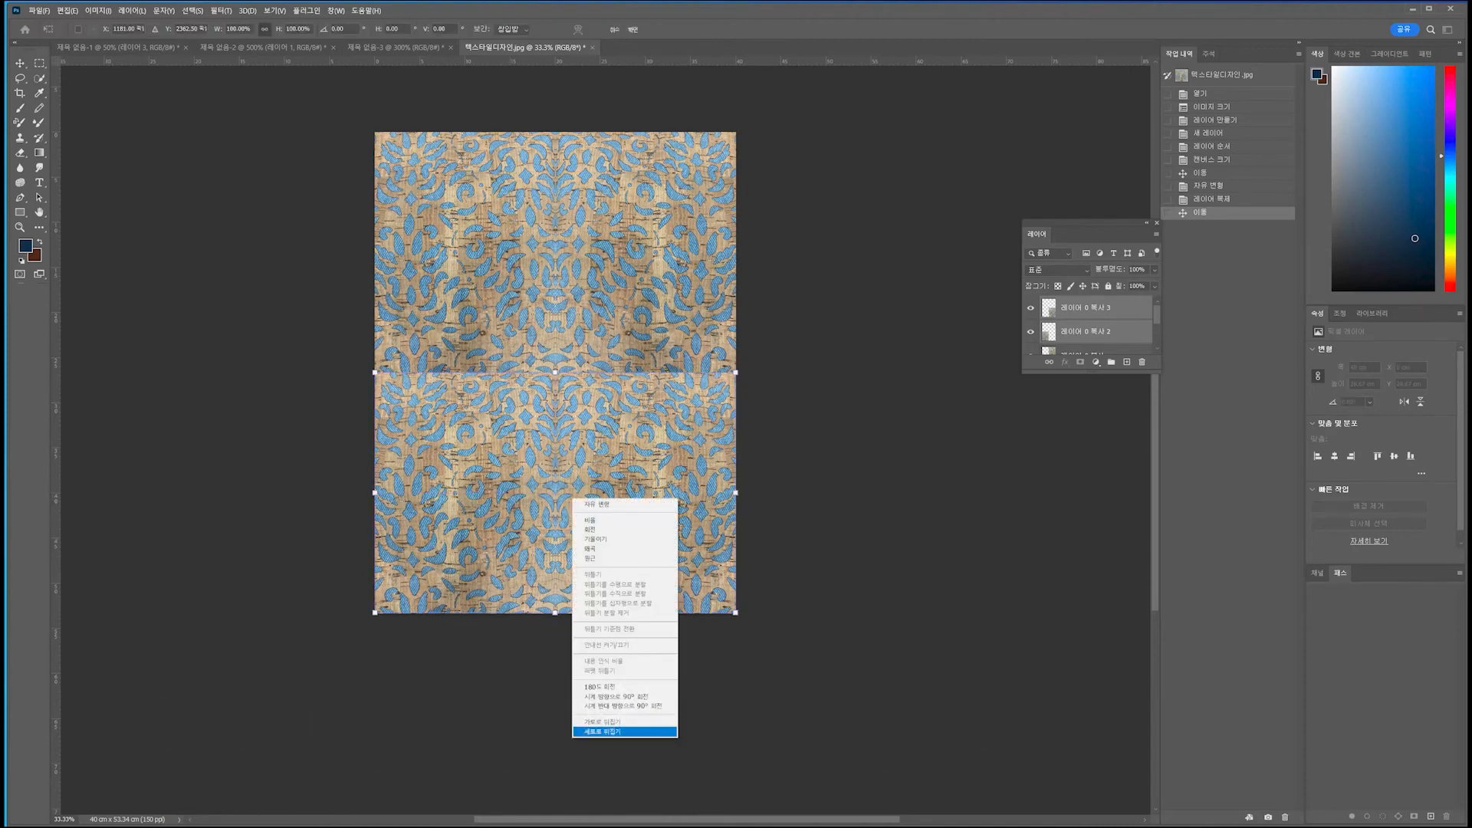
click(605, 732)
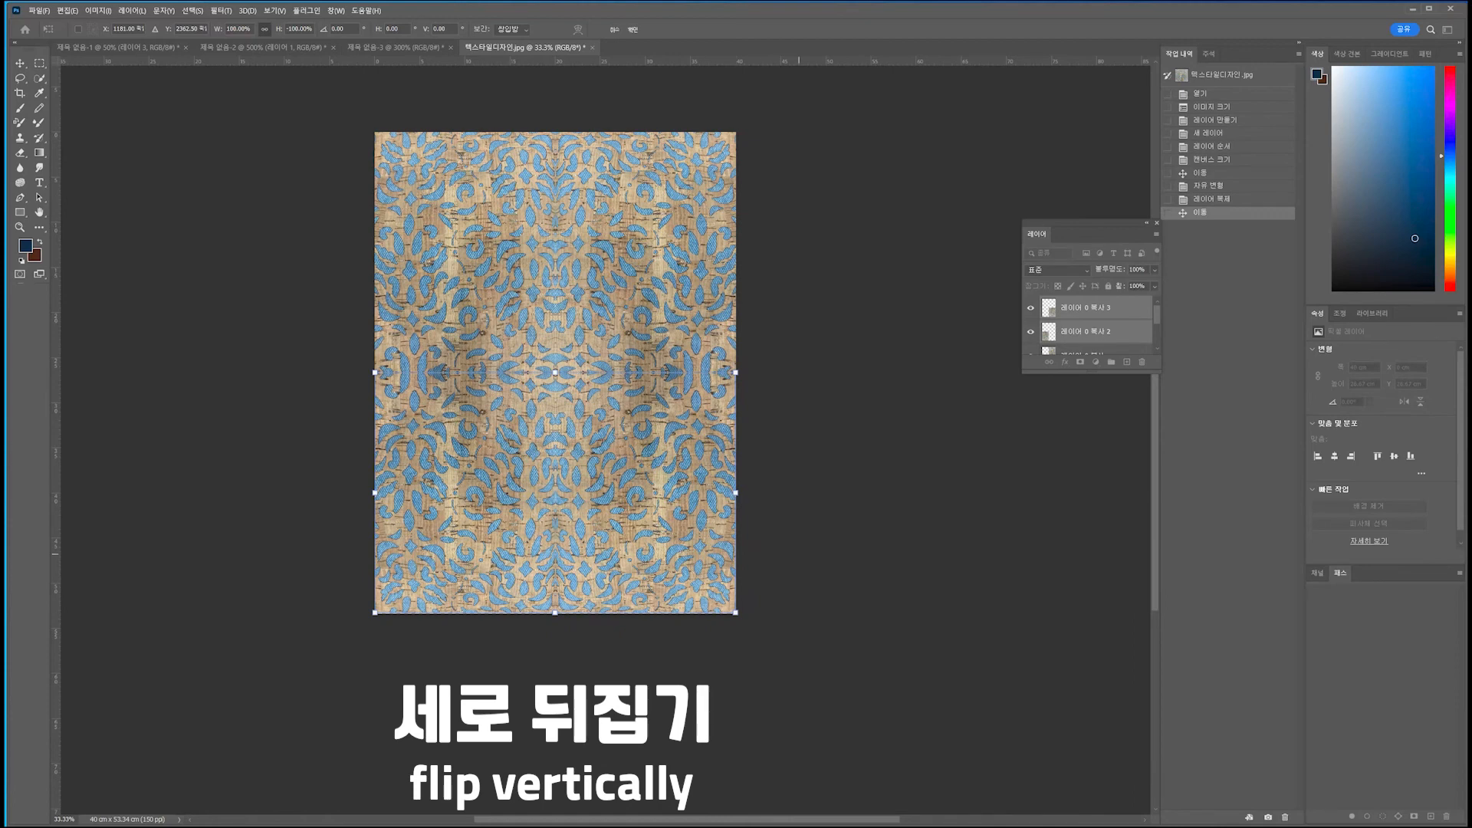
key(Return)
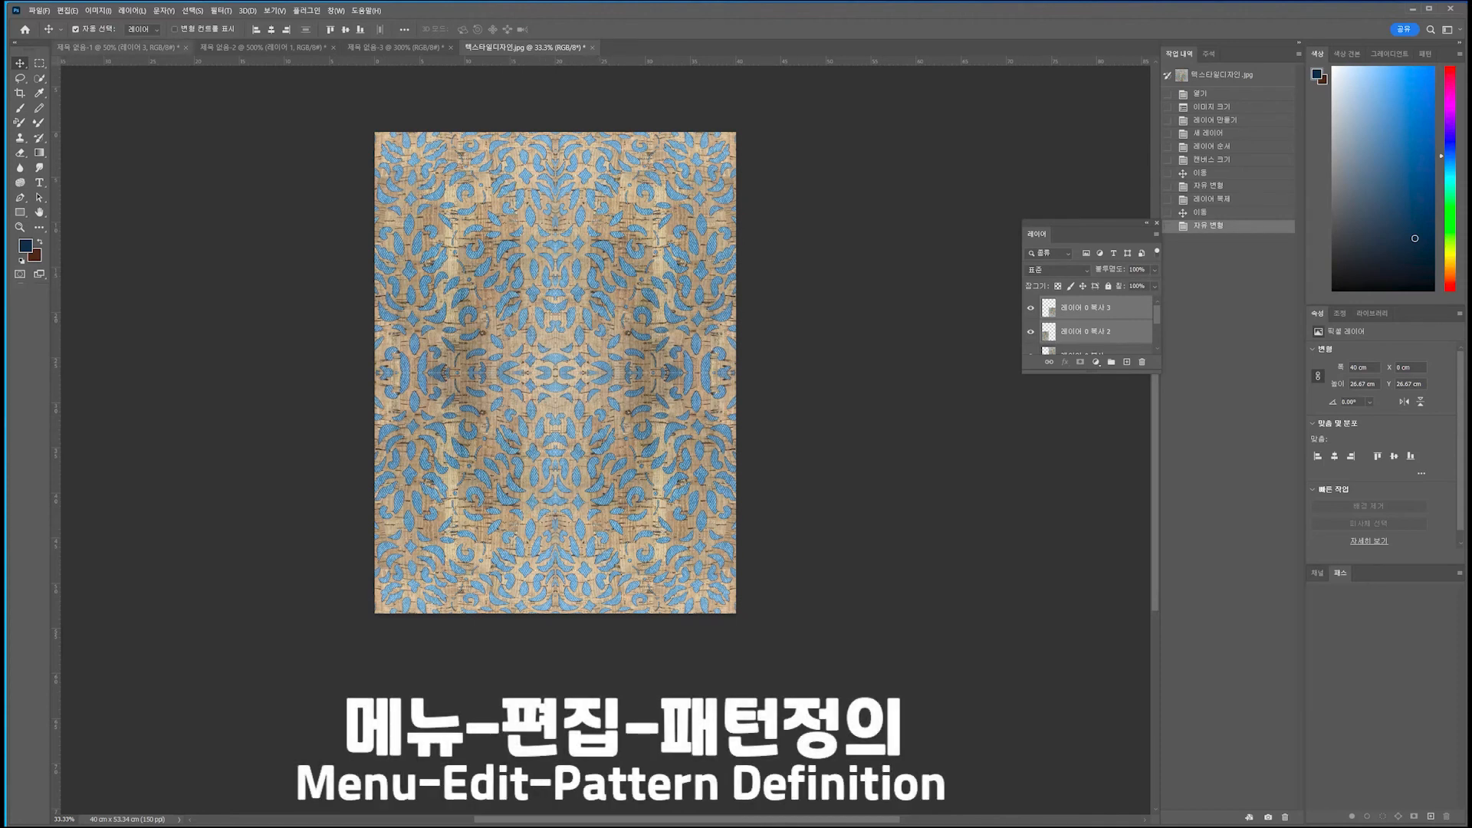
- Define the mirrored textile image as a pattern named 텍스타일디자인.jpg
click(67, 11)
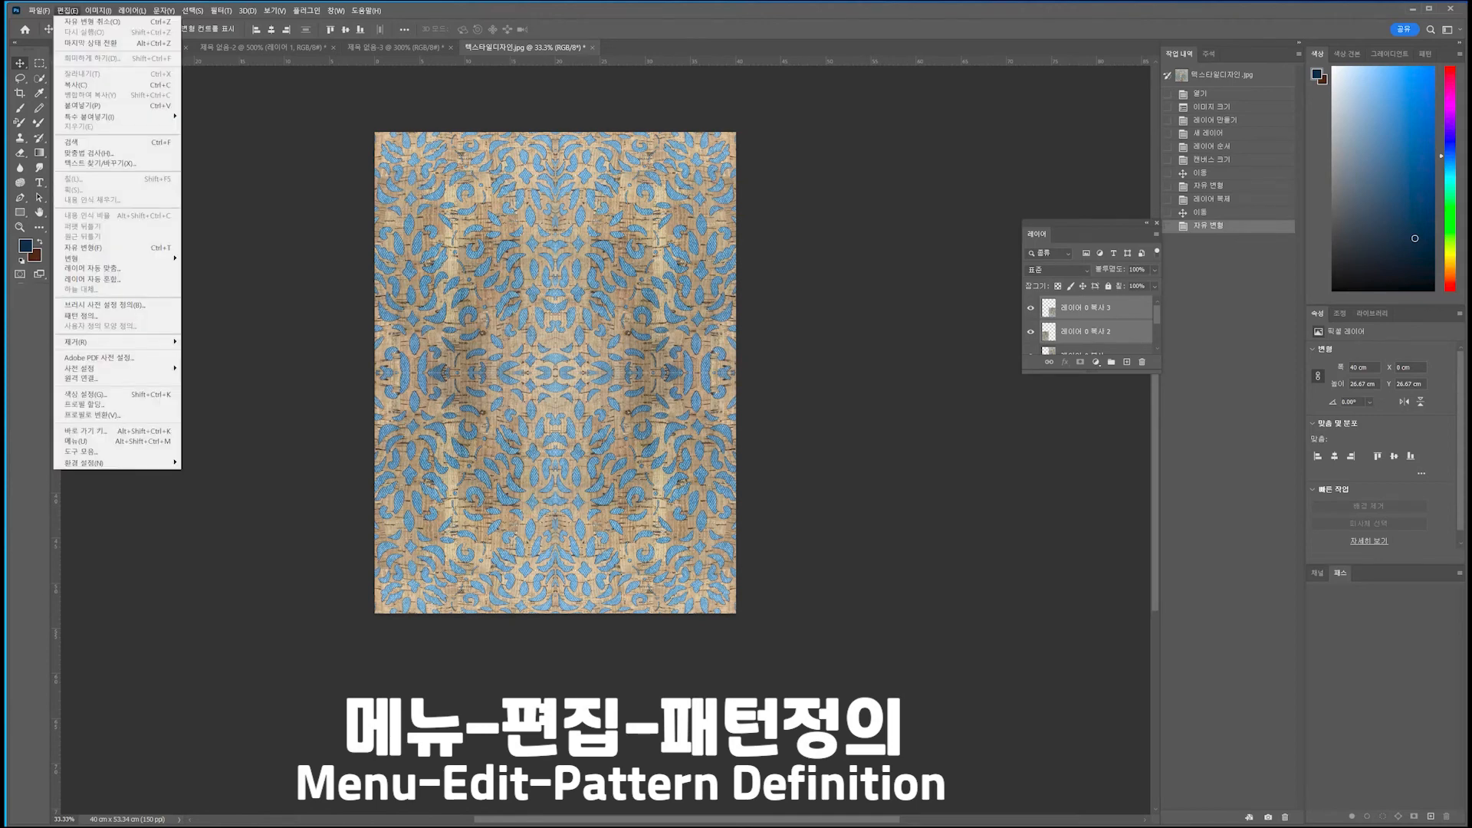
click(80, 315)
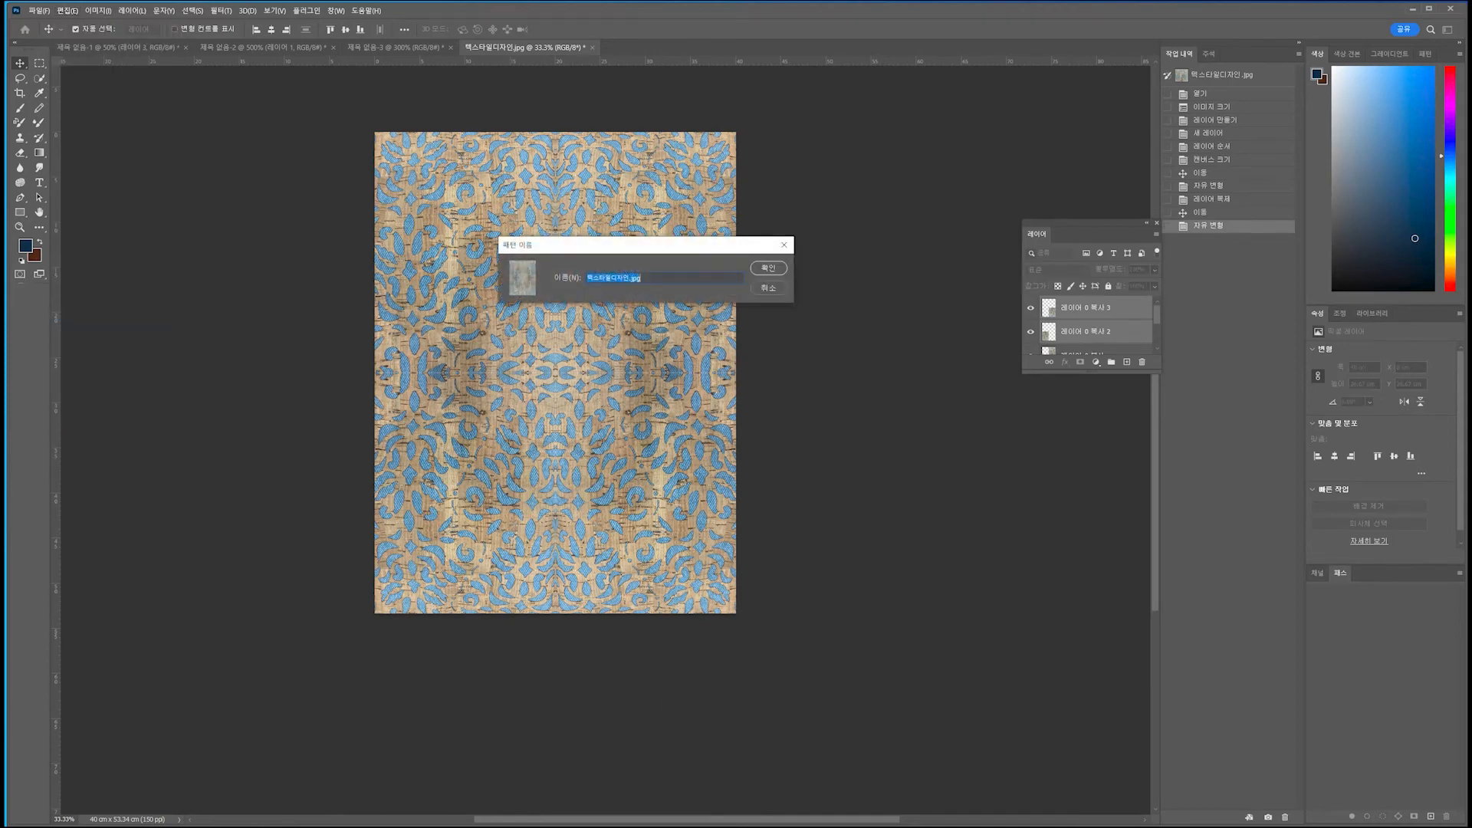
click(768, 268)
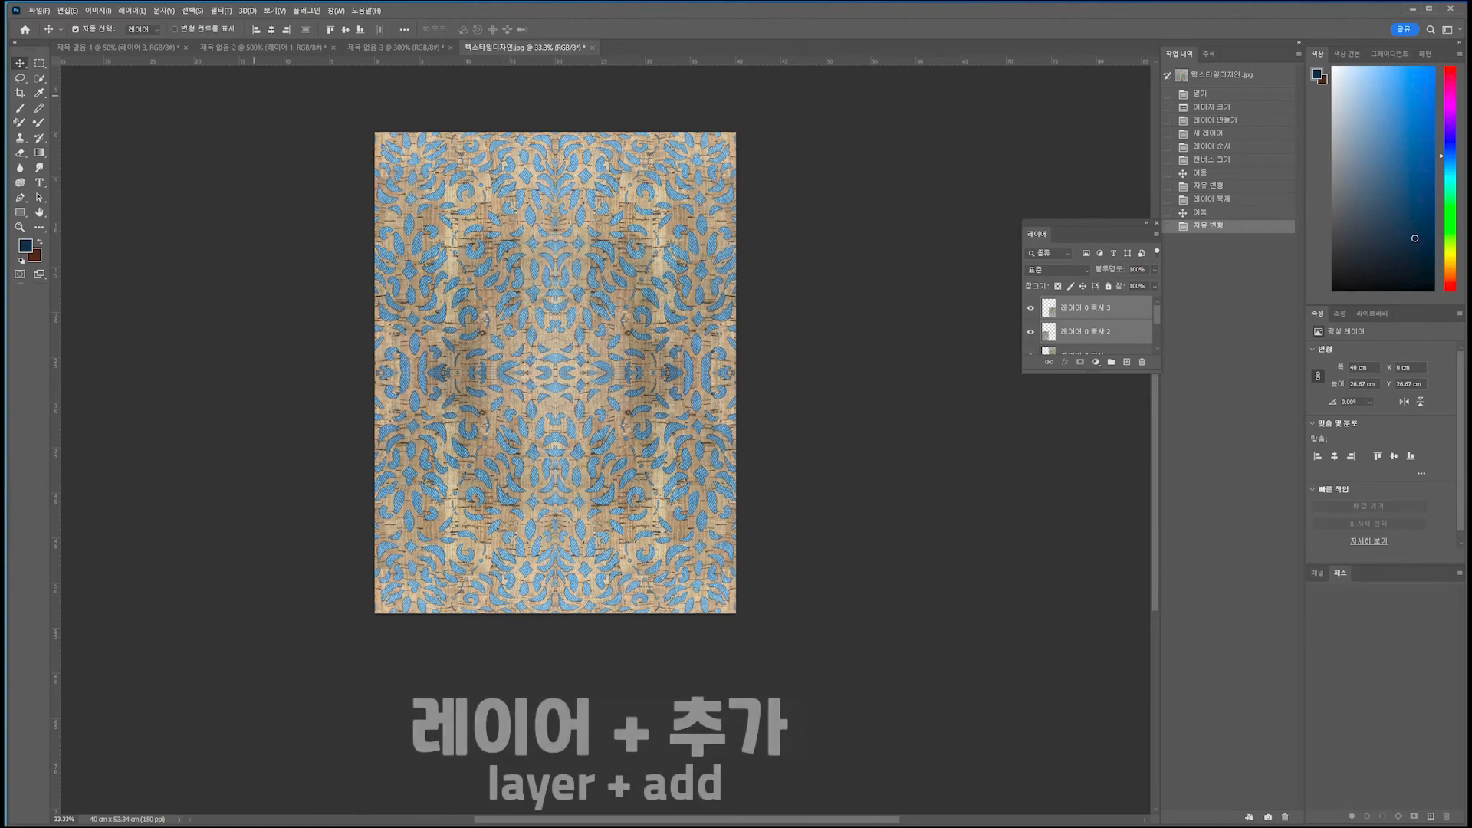
- Add a new layer in the 60 × 50 cm document and fill it with the mirrored textile pattern
click(117, 48)
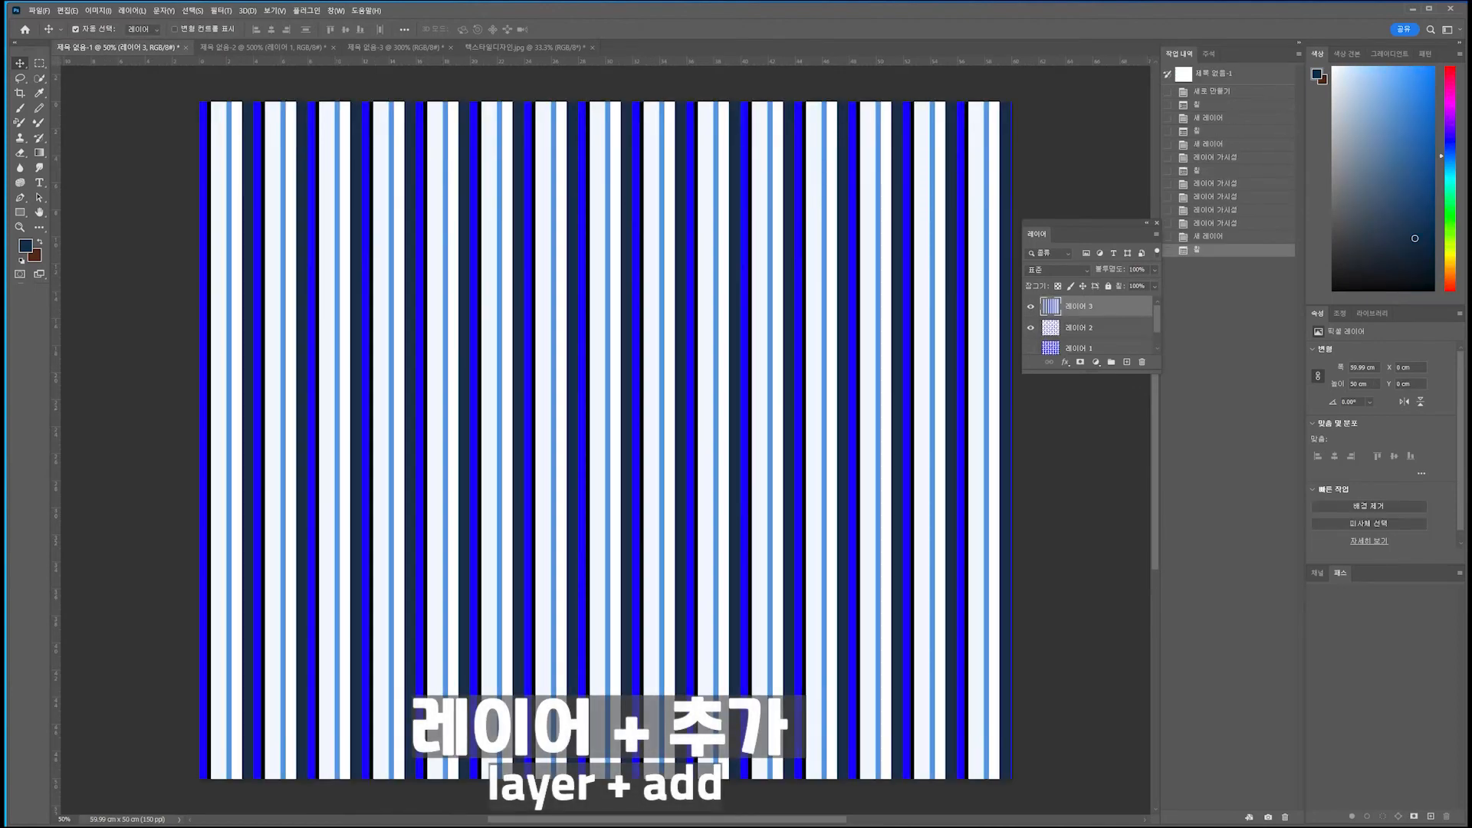
click(1126, 362)
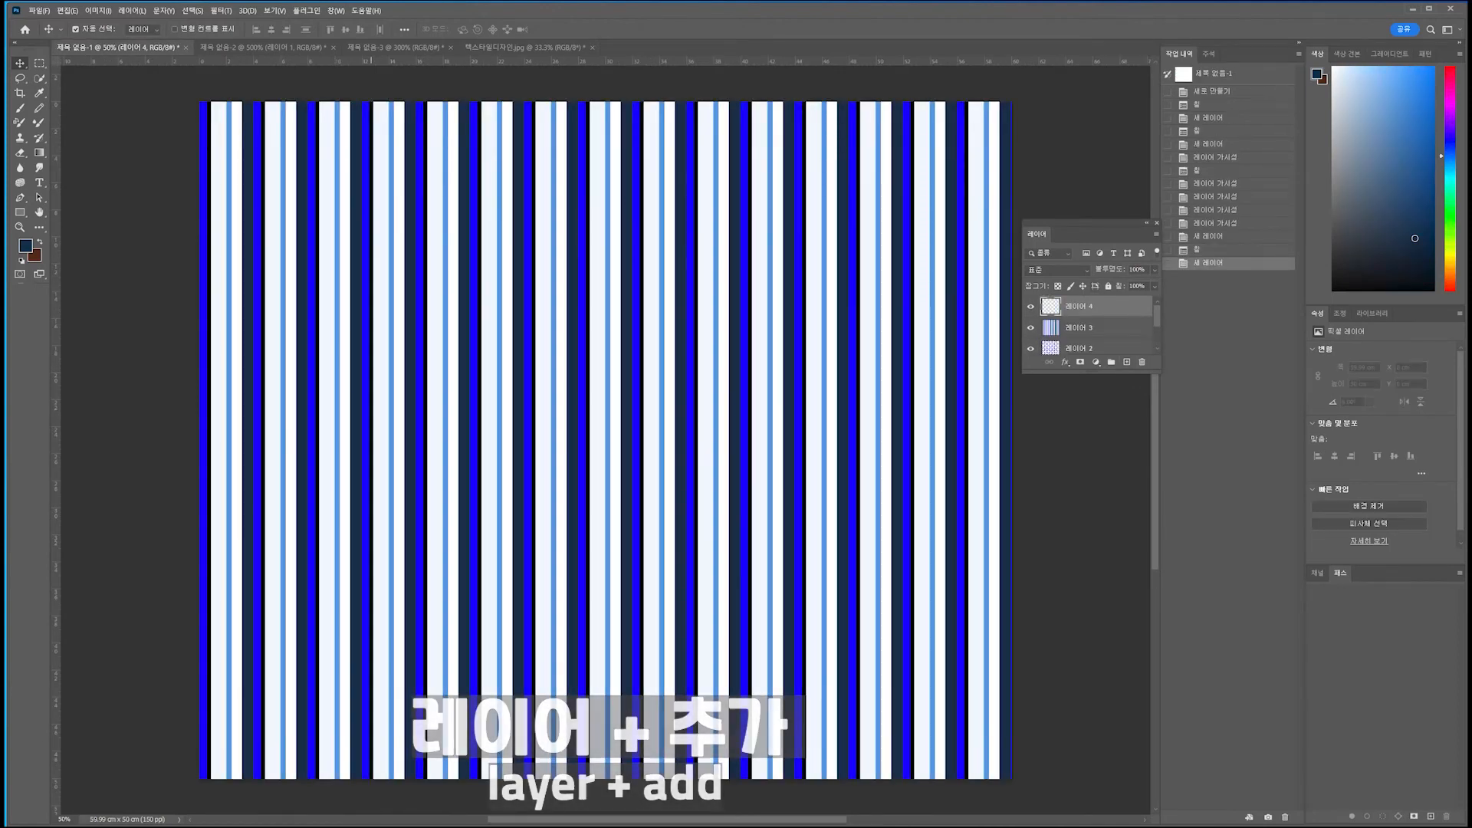
click(68, 11)
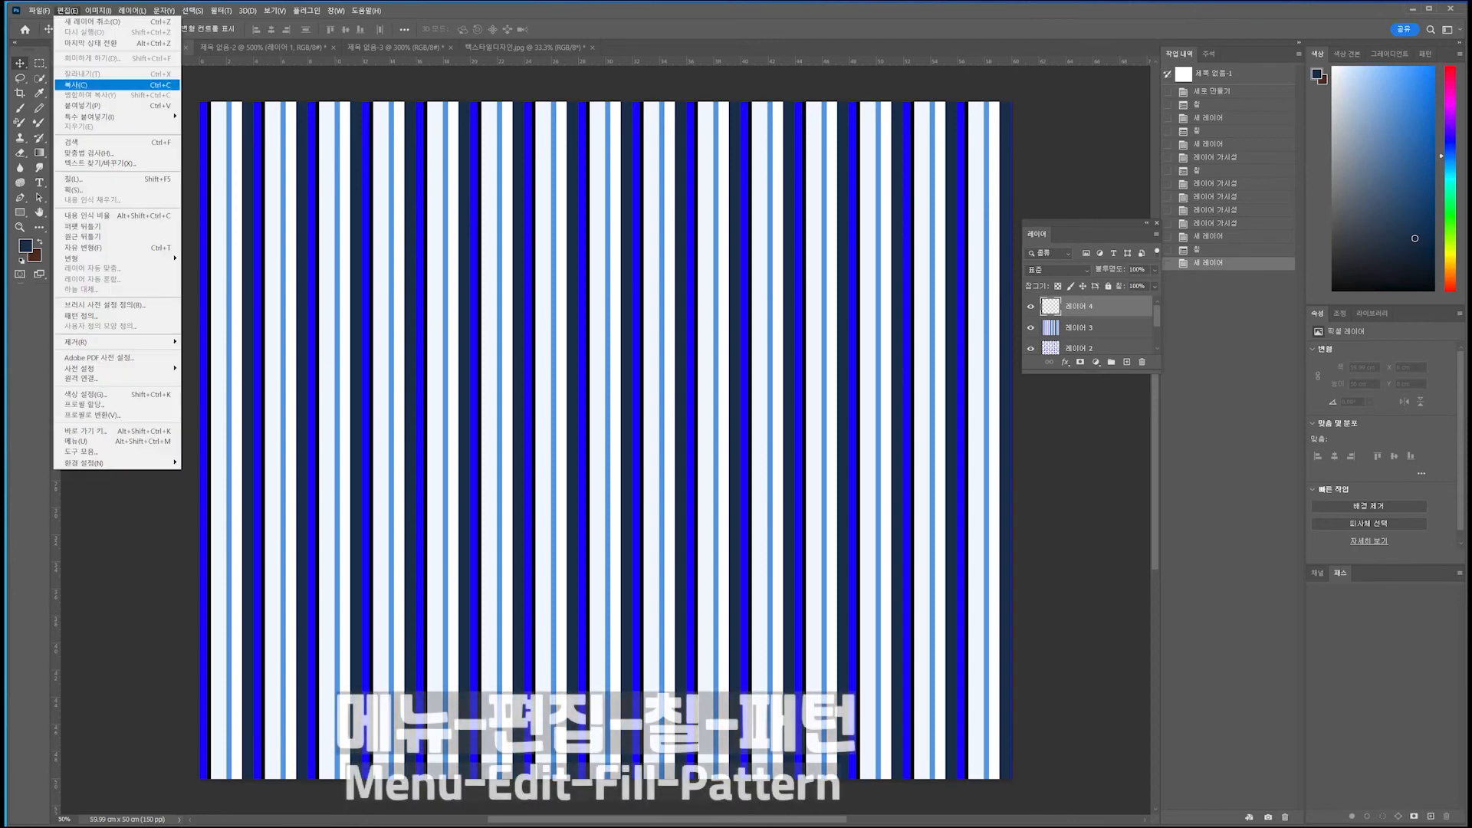
click(115, 179)
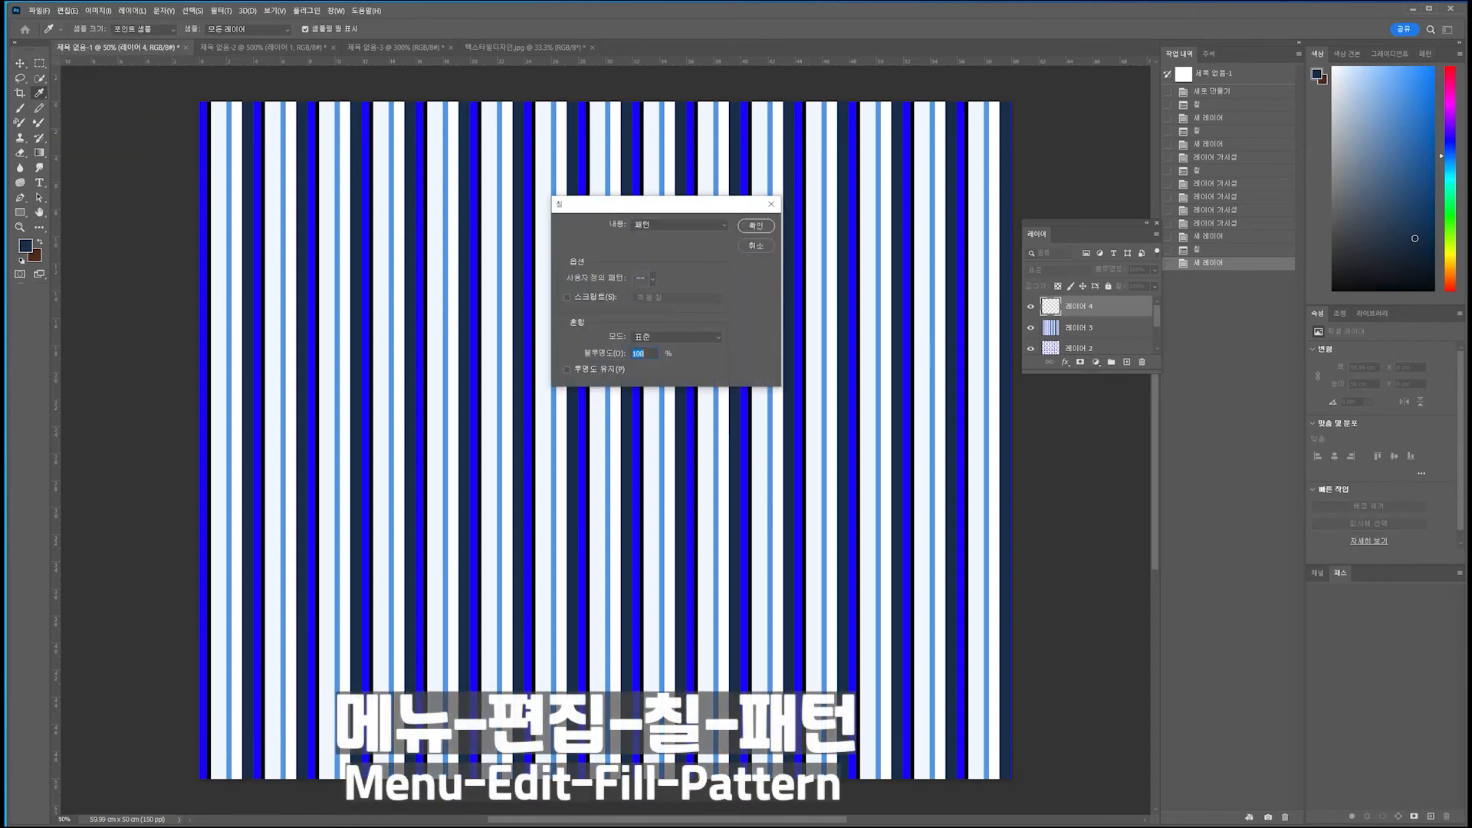
click(652, 279)
scroll(634, 356, down, 2)
click(585, 373)
click(756, 225)
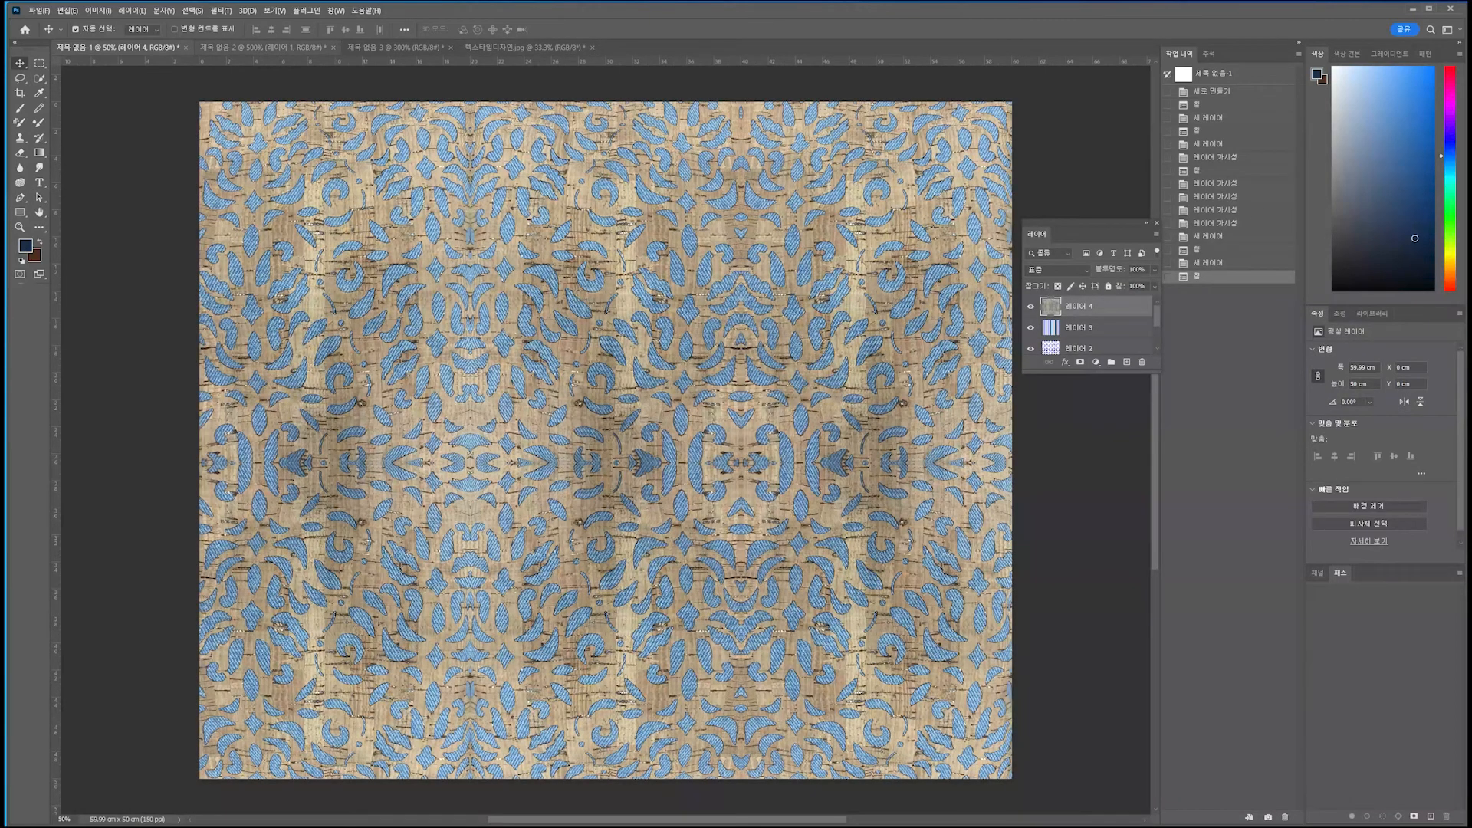
- Add a new empty layer in the 4 × 2 cm stripe document and hide the striped background
click(395, 46)
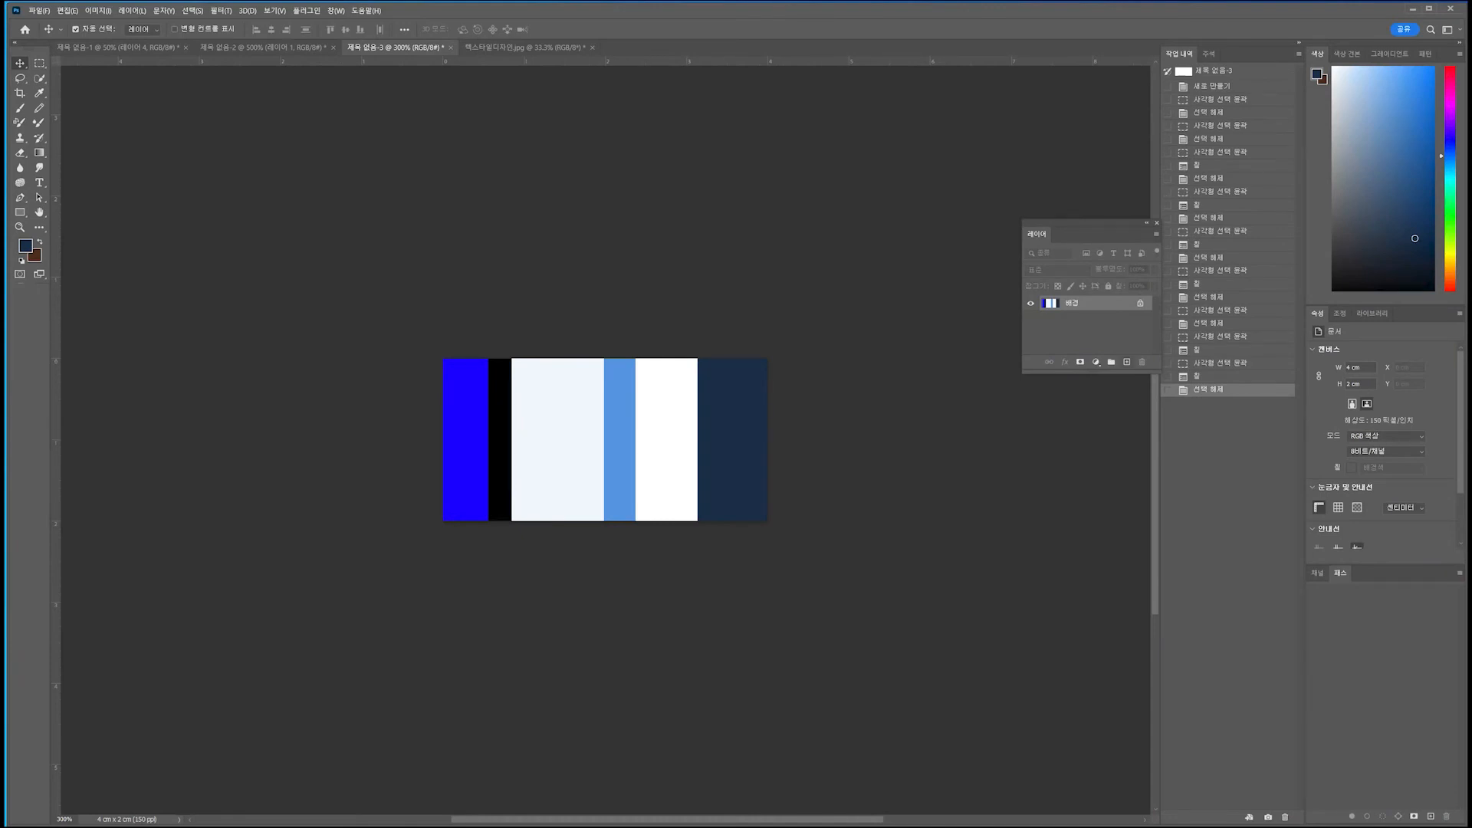
click(1126, 362)
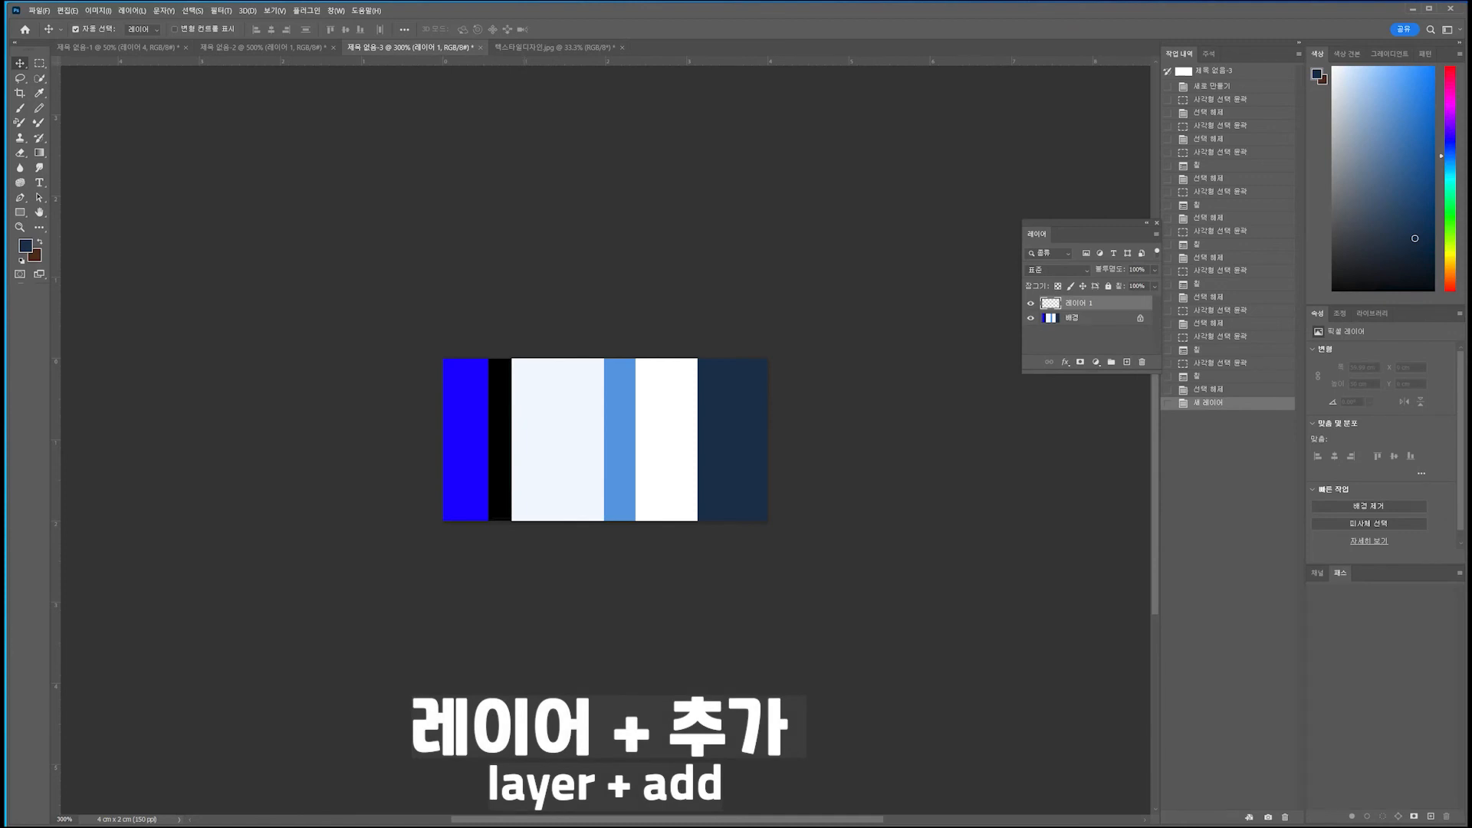
click(1031, 317)
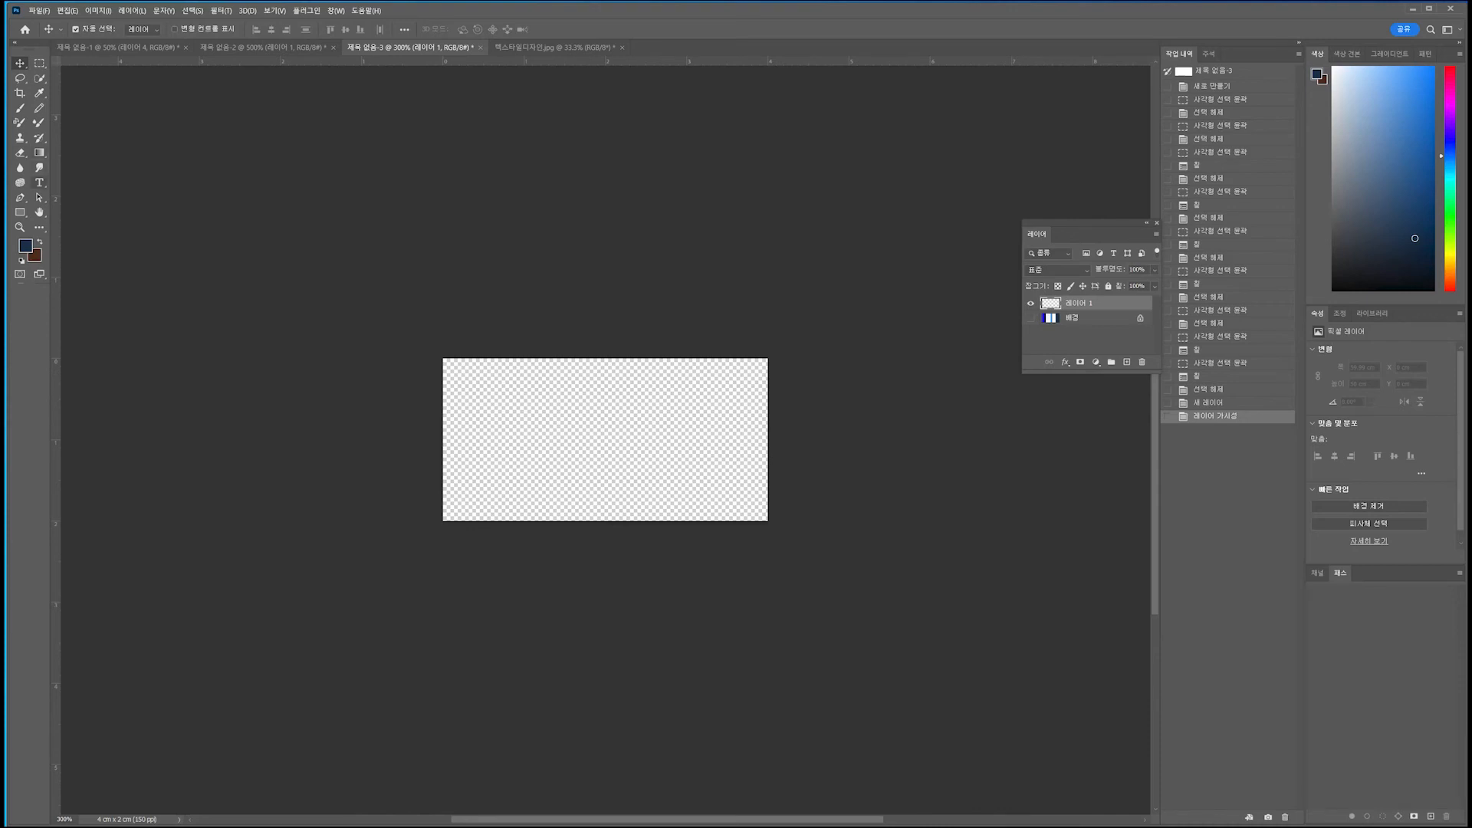
- Write a first name in capital letters on the tile and move the text to the tile's left edge
key(t)
click(502, 435)
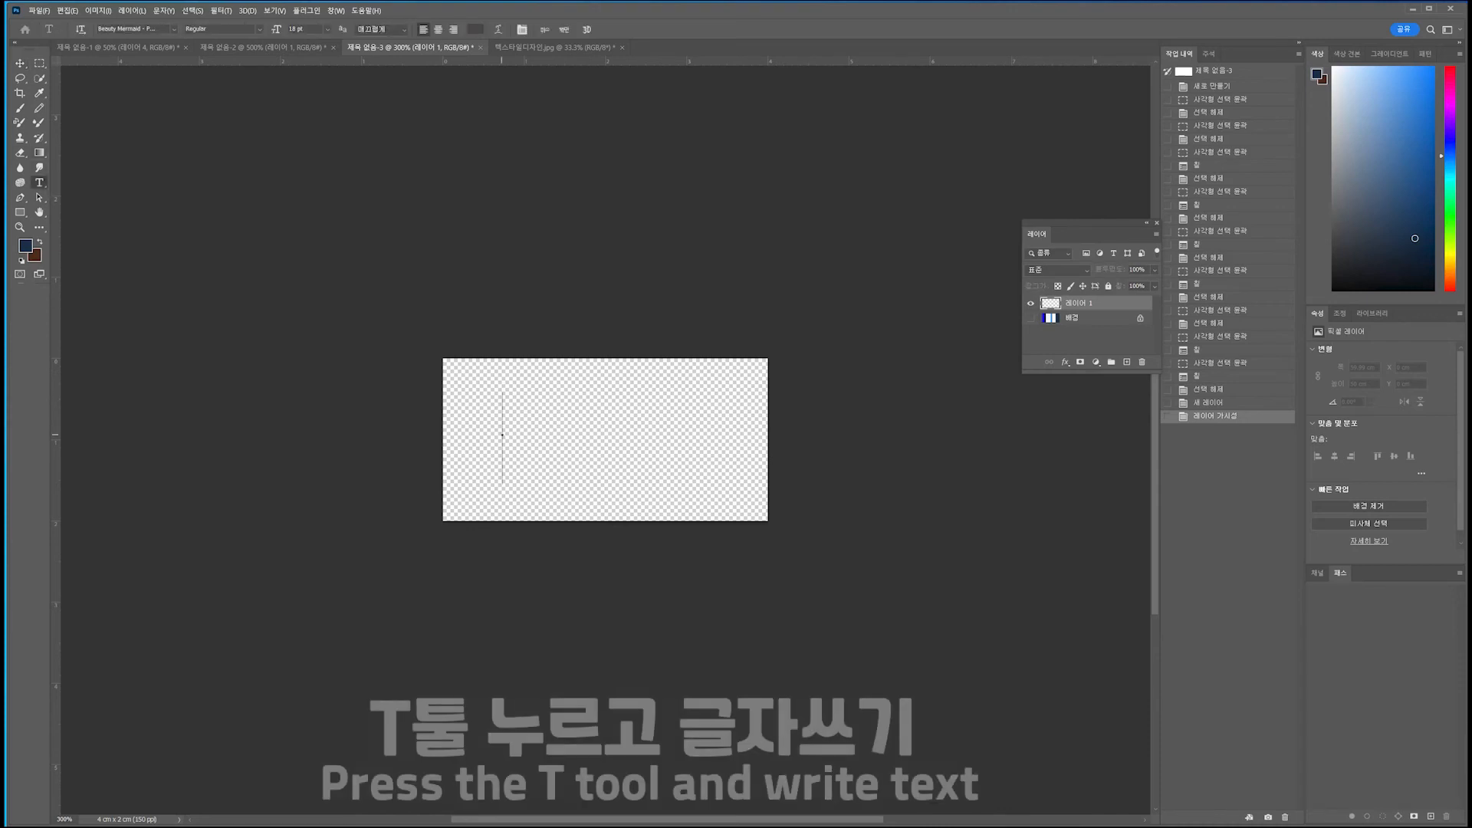
text(E)
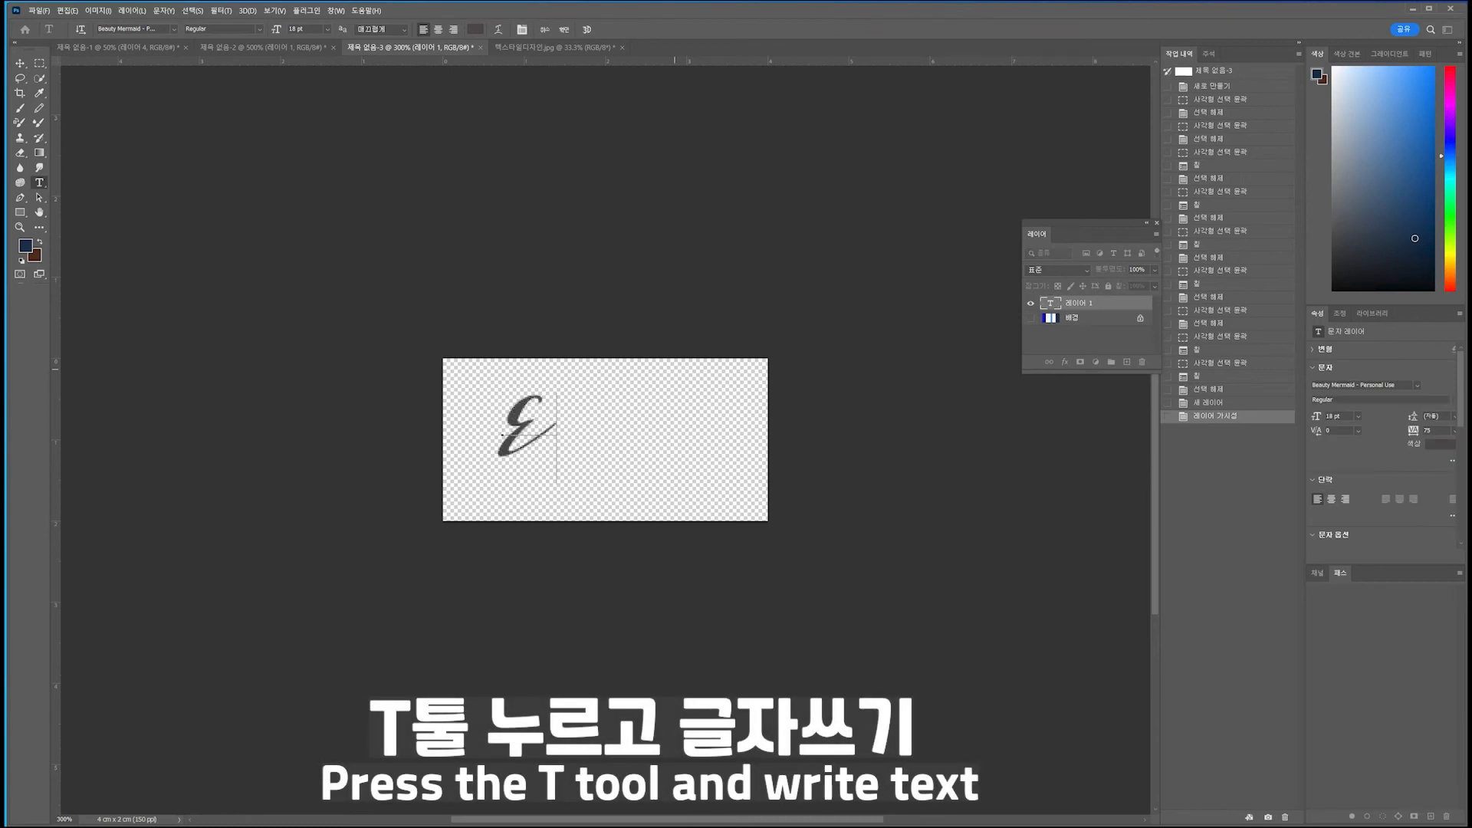
text(LENA)
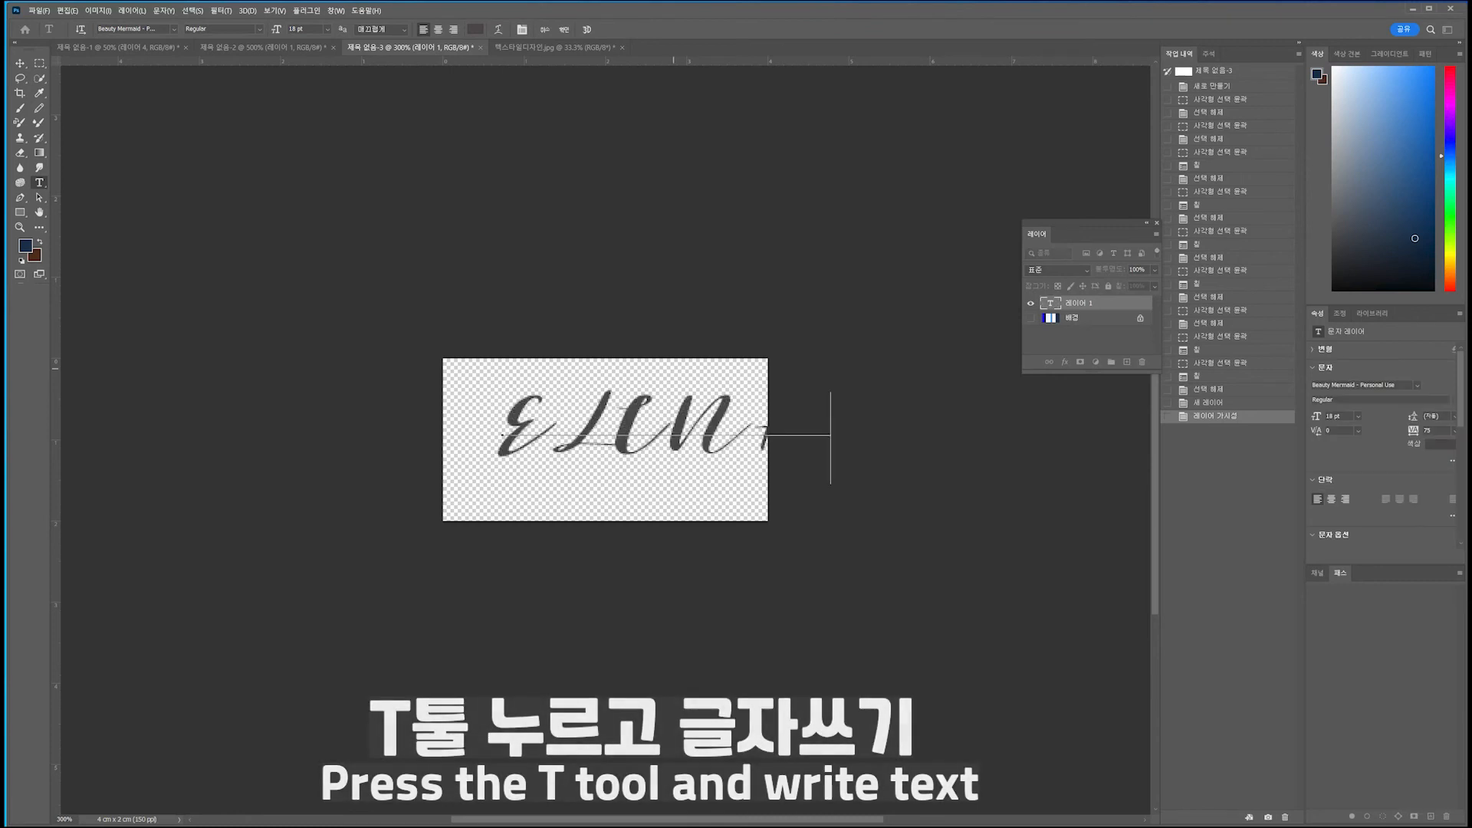
key(ctrl+Return)
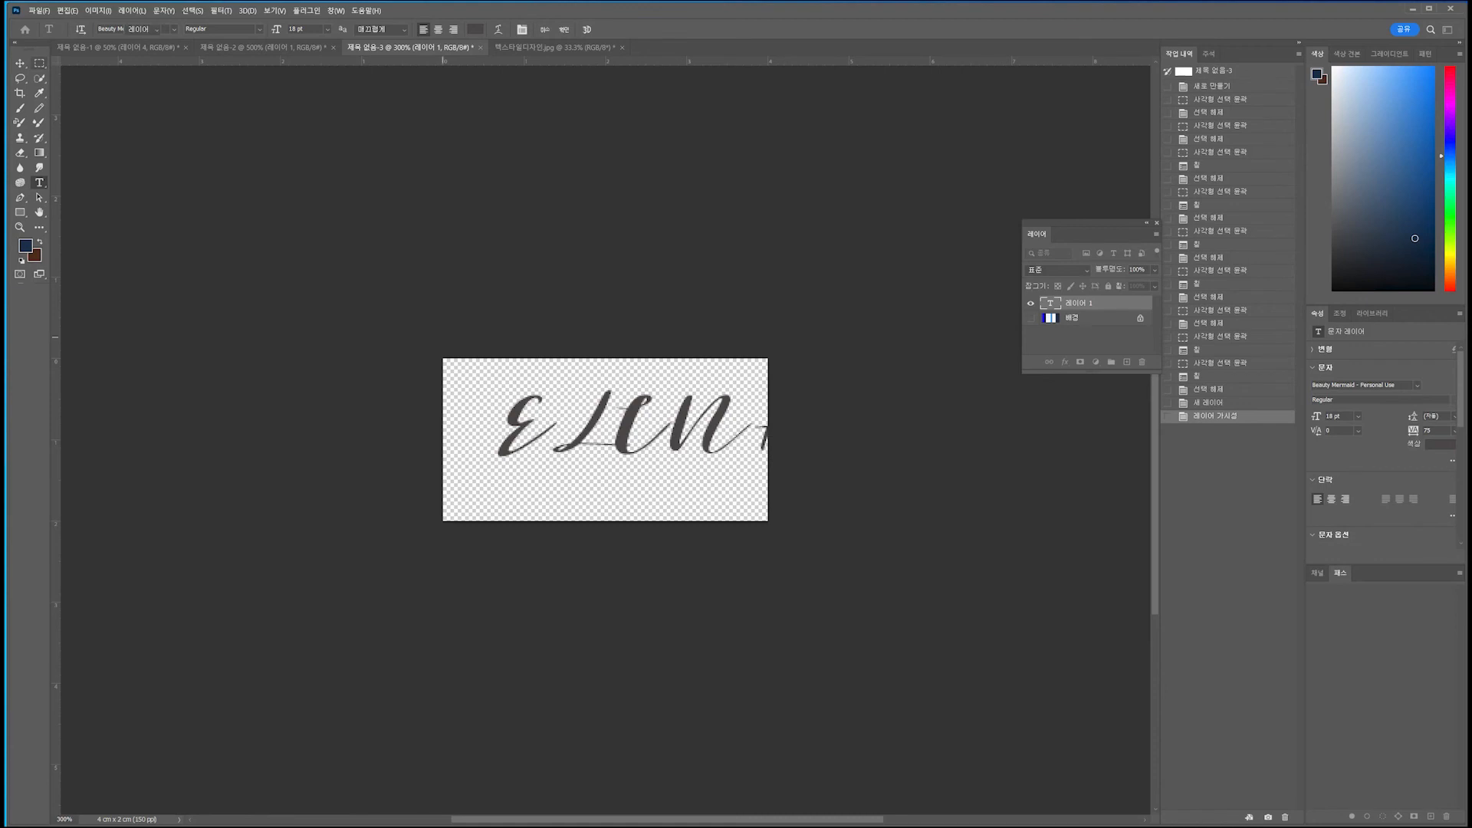
key(v)
drag(631, 436, 585, 421)
- Replace every letter after the name's initial capital with lowercase letters
click(39, 182)
drag(502, 441, 770, 440)
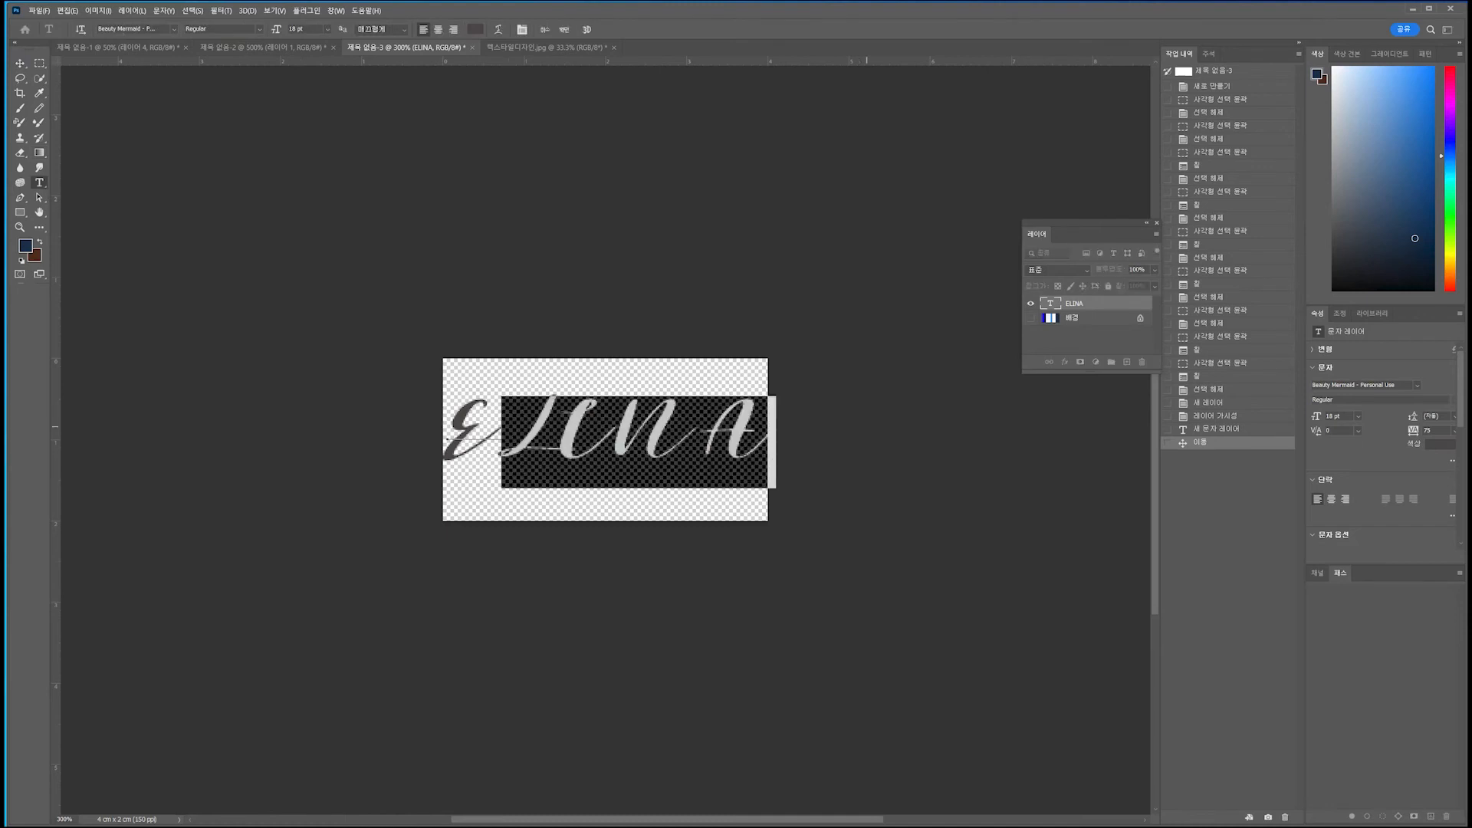
key(BackSpace)
text(l)
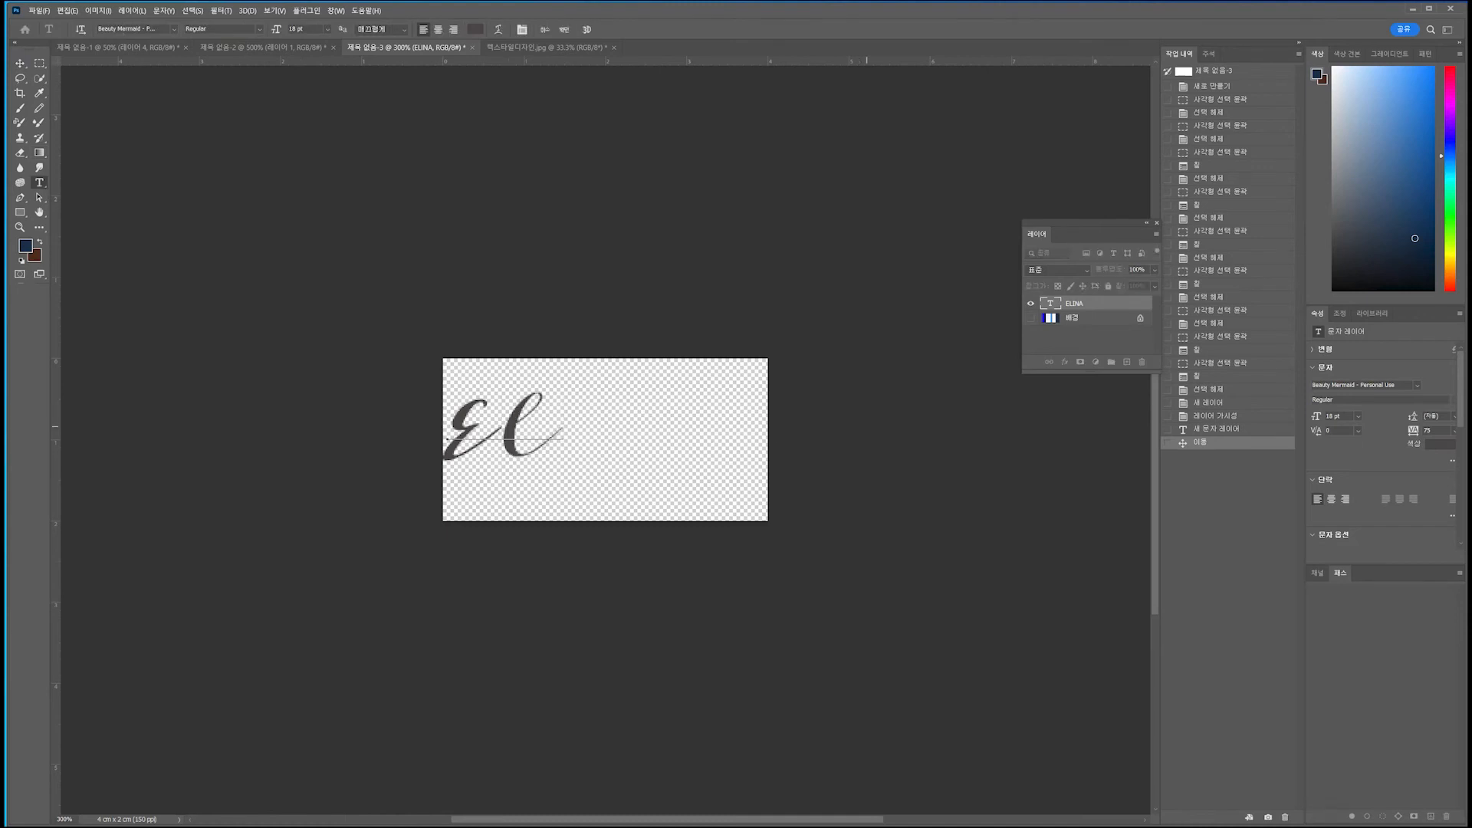
text(ina)
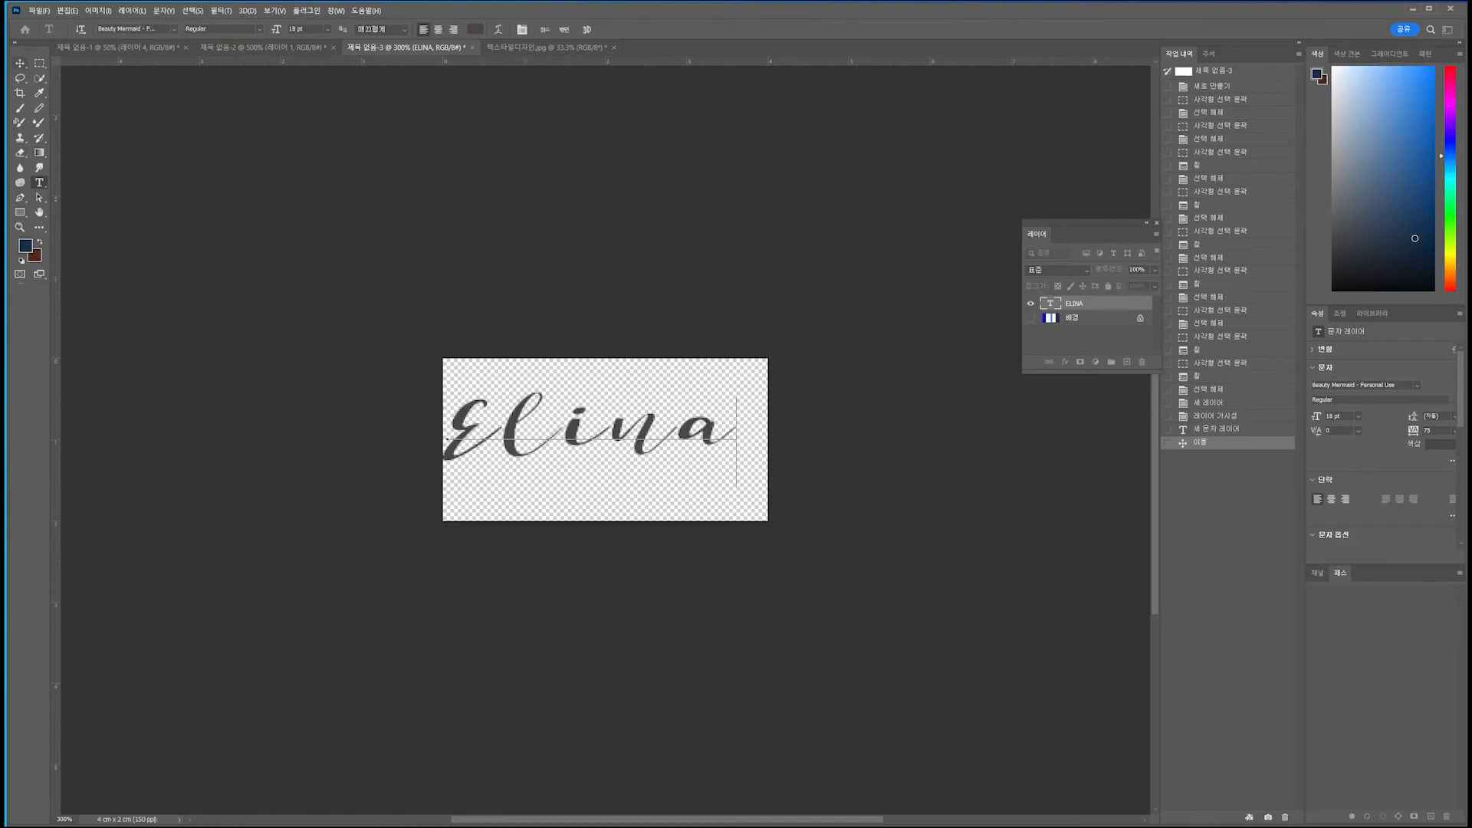
- Move the name text to the tile's horizontal centre and apply the Beauty Mermaid - Personal Use font
click(20, 64)
drag(569, 435, 593, 435)
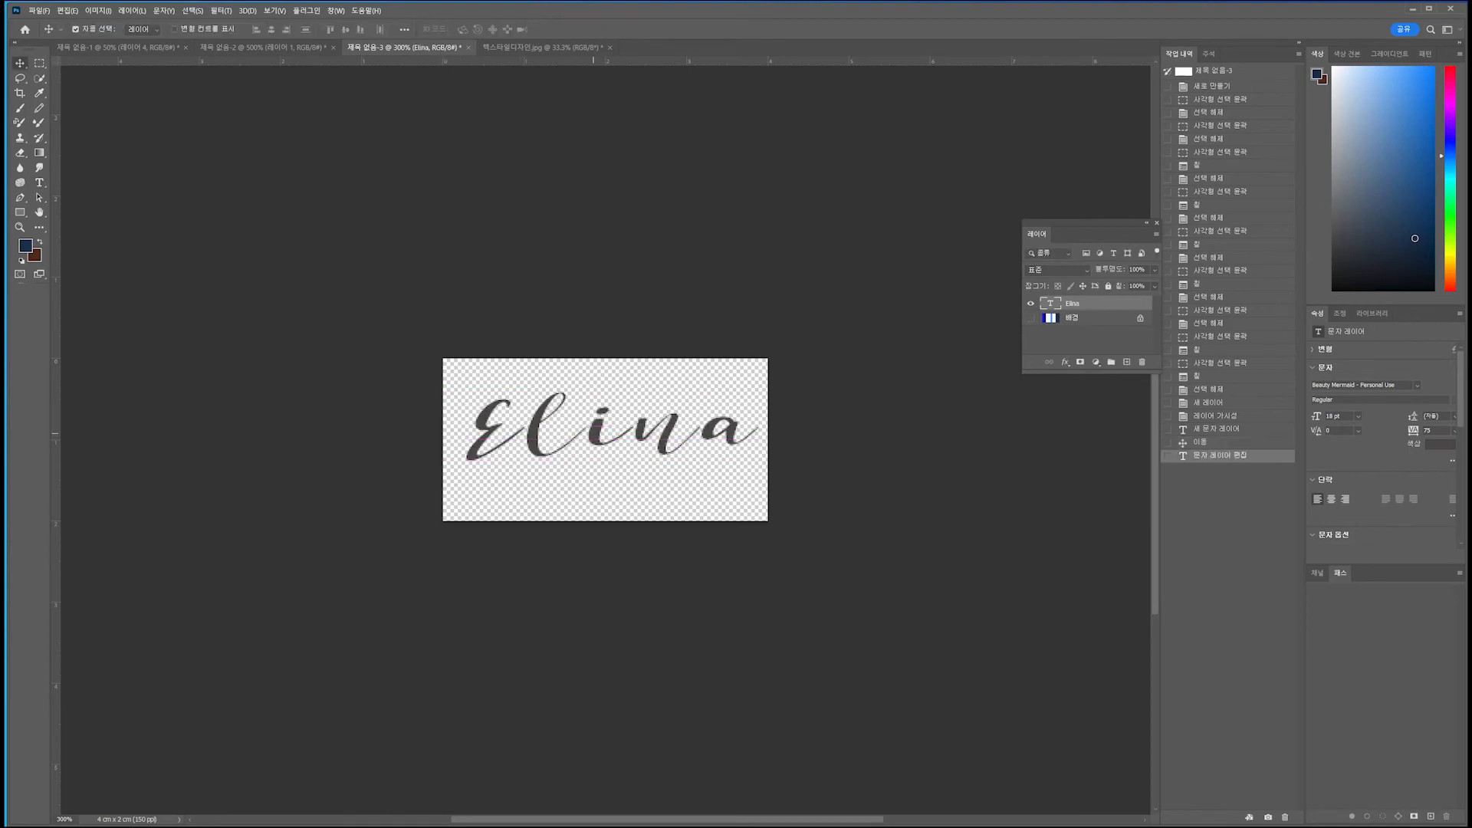
click(39, 183)
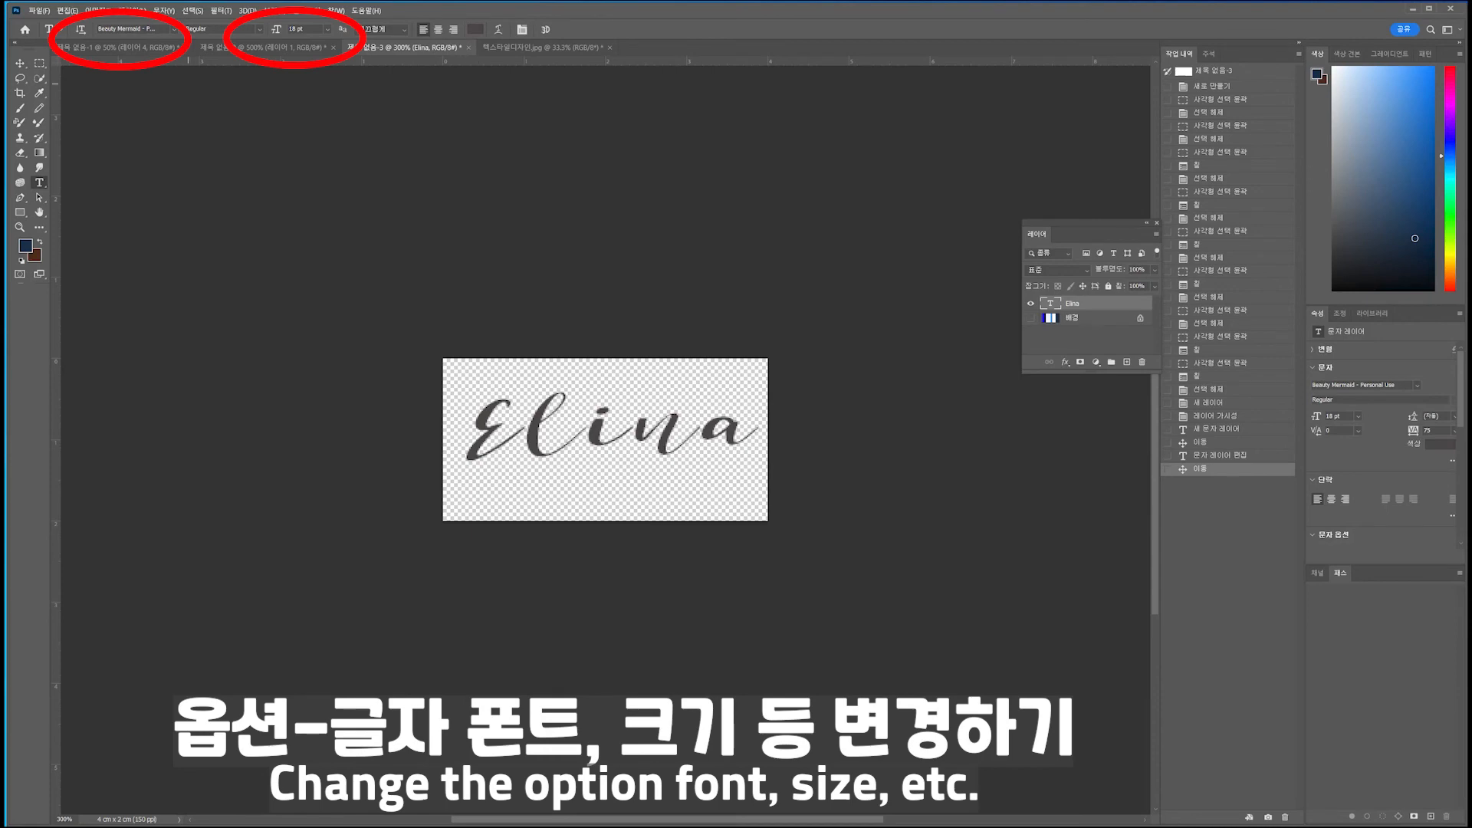
click(174, 29)
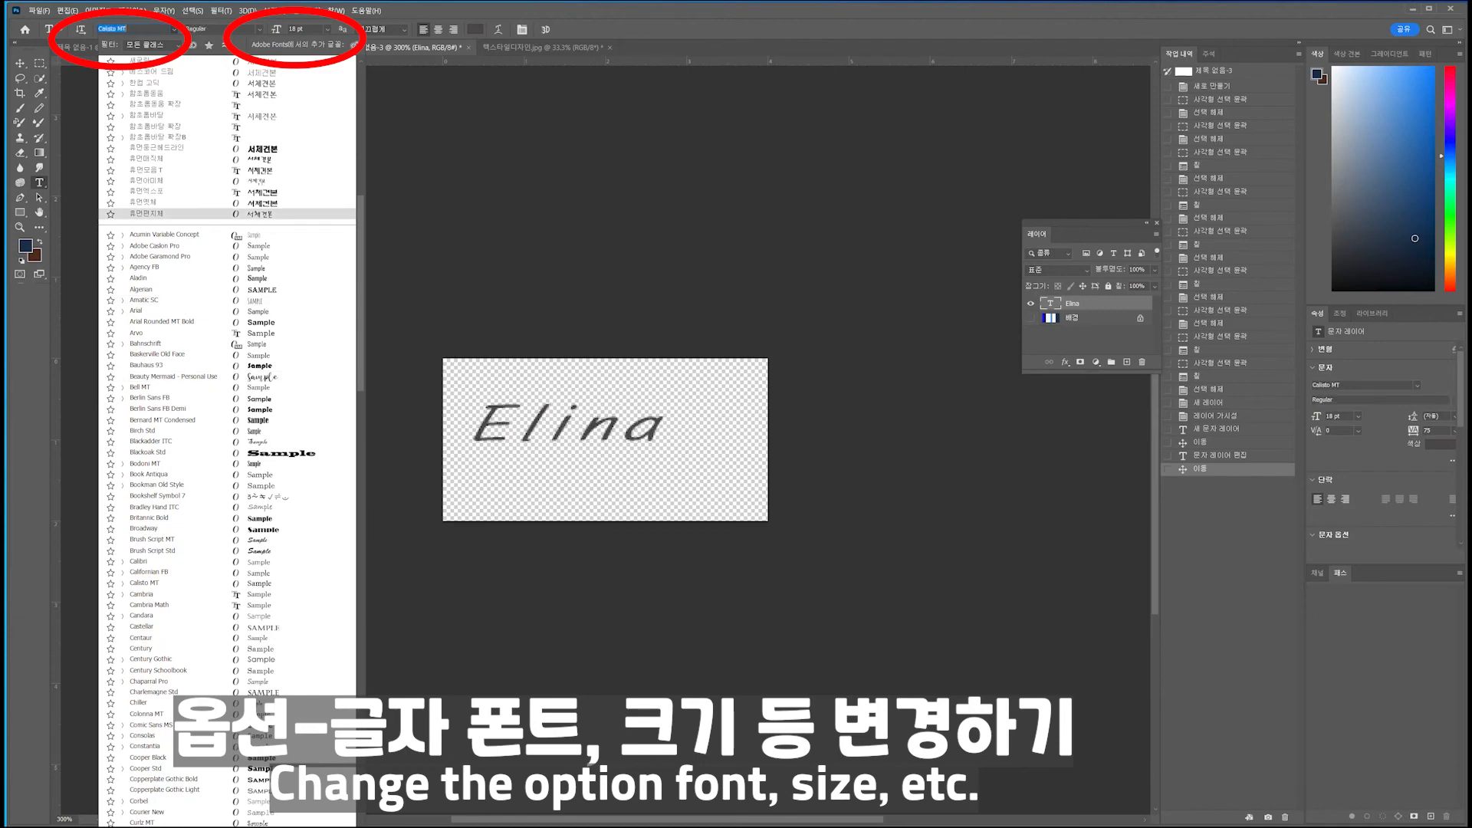
click(173, 376)
click(618, 249)
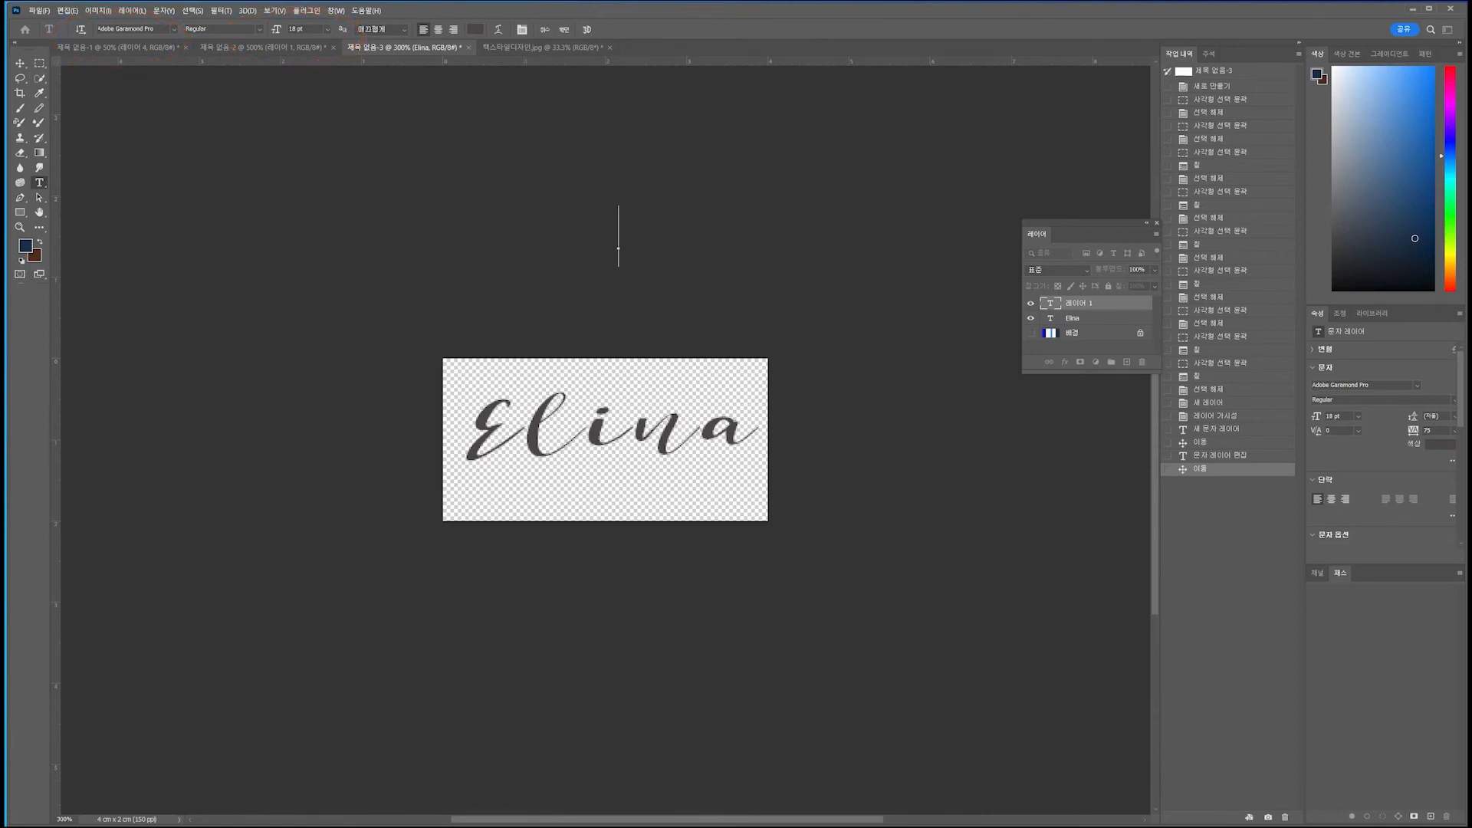
key(alt+e)
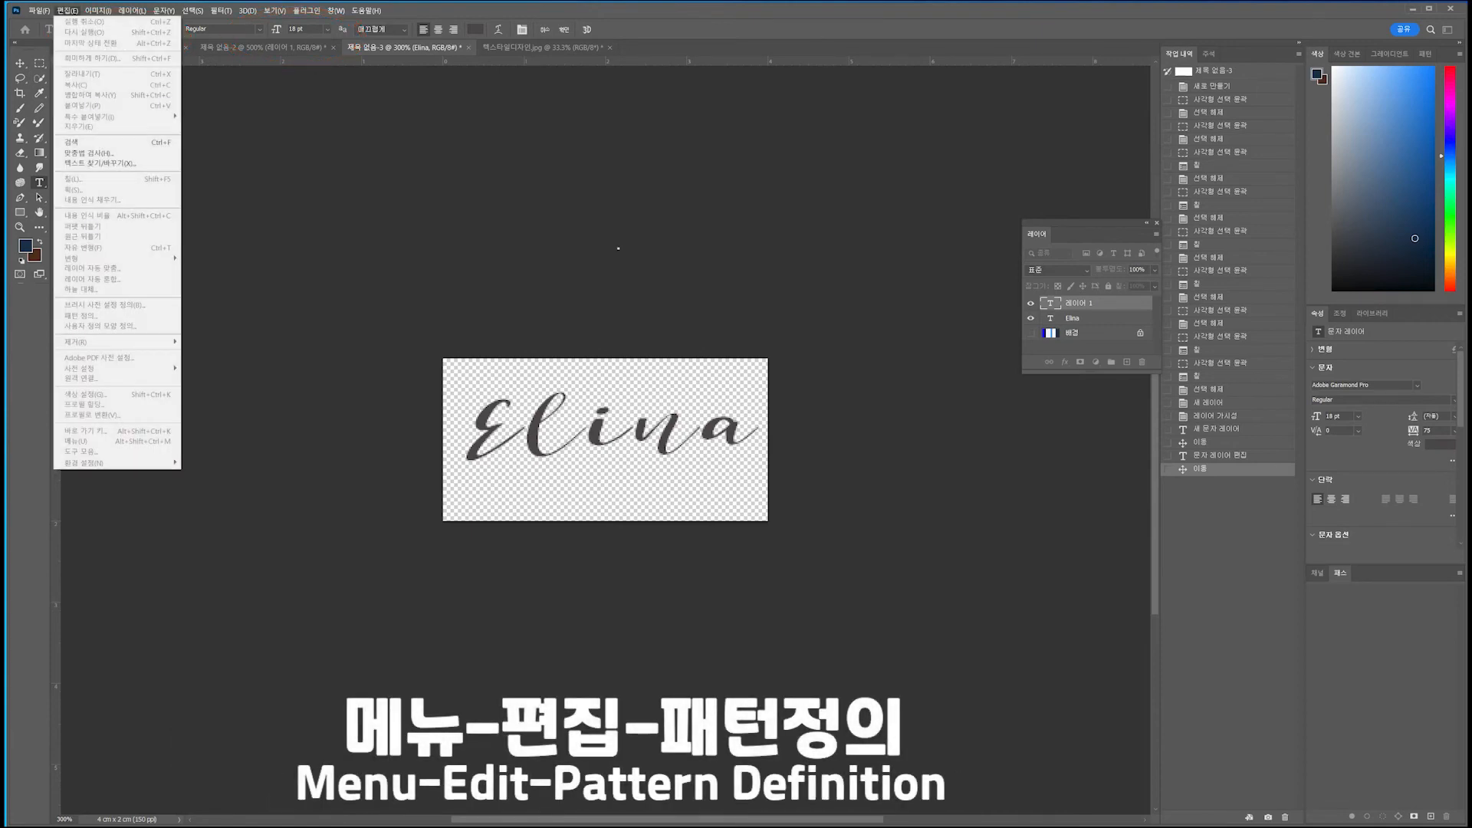
key(Escape)
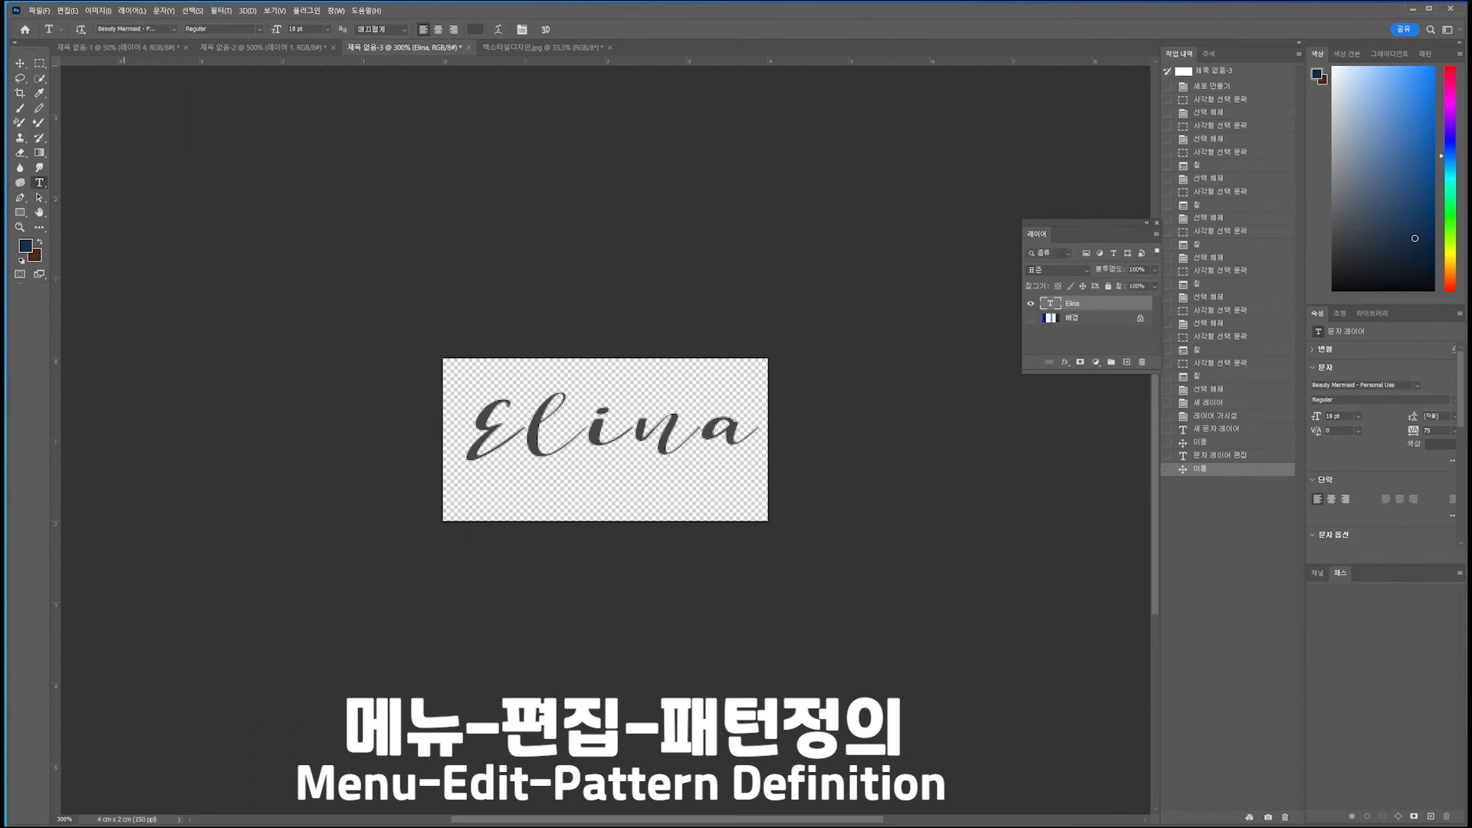
- Define the 4 × 2 cm name tile as a new pattern with the suggested name
key(alt+e)
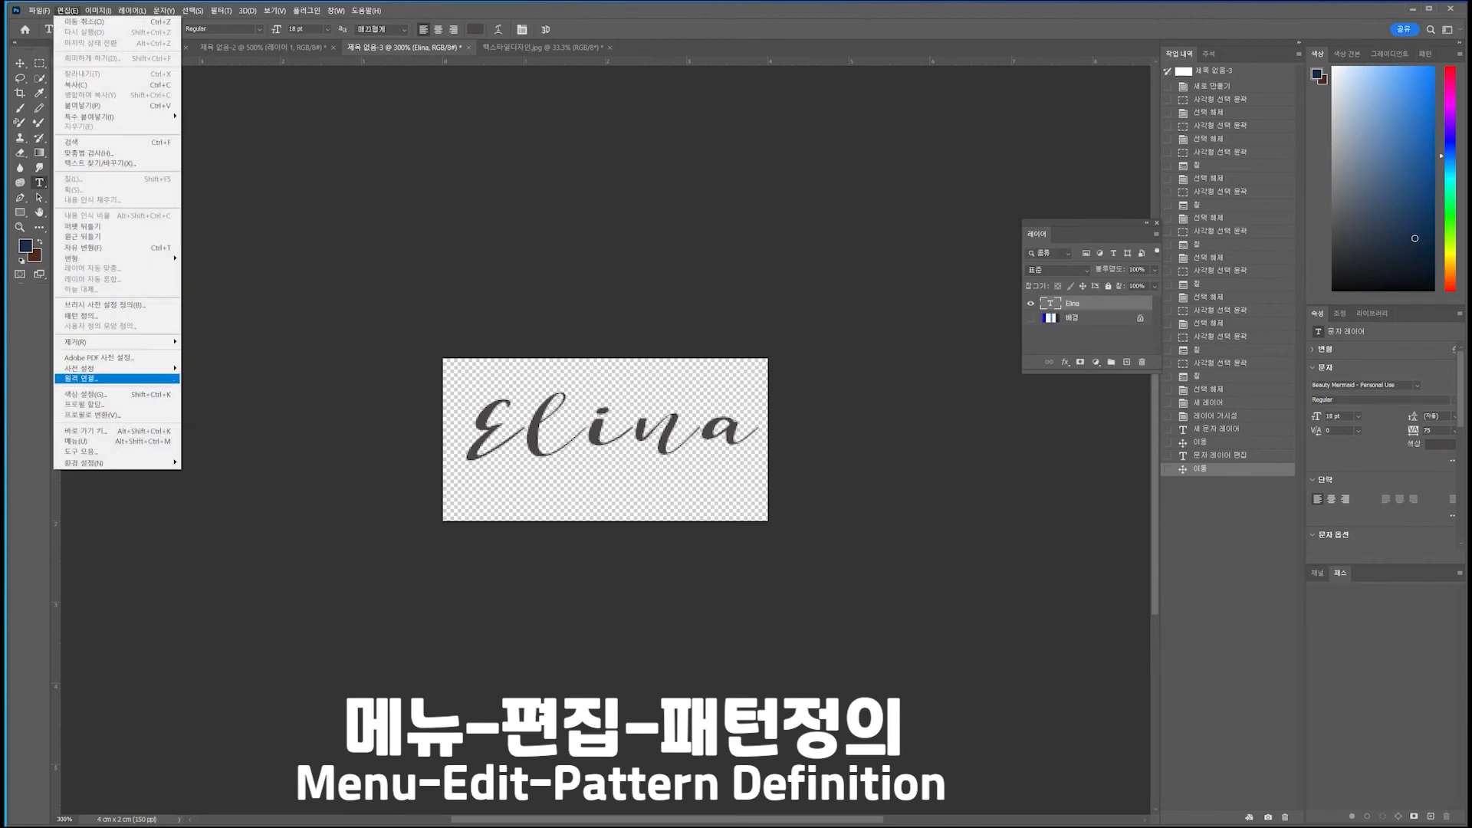
key(Up)
key(Up)
key(Return)
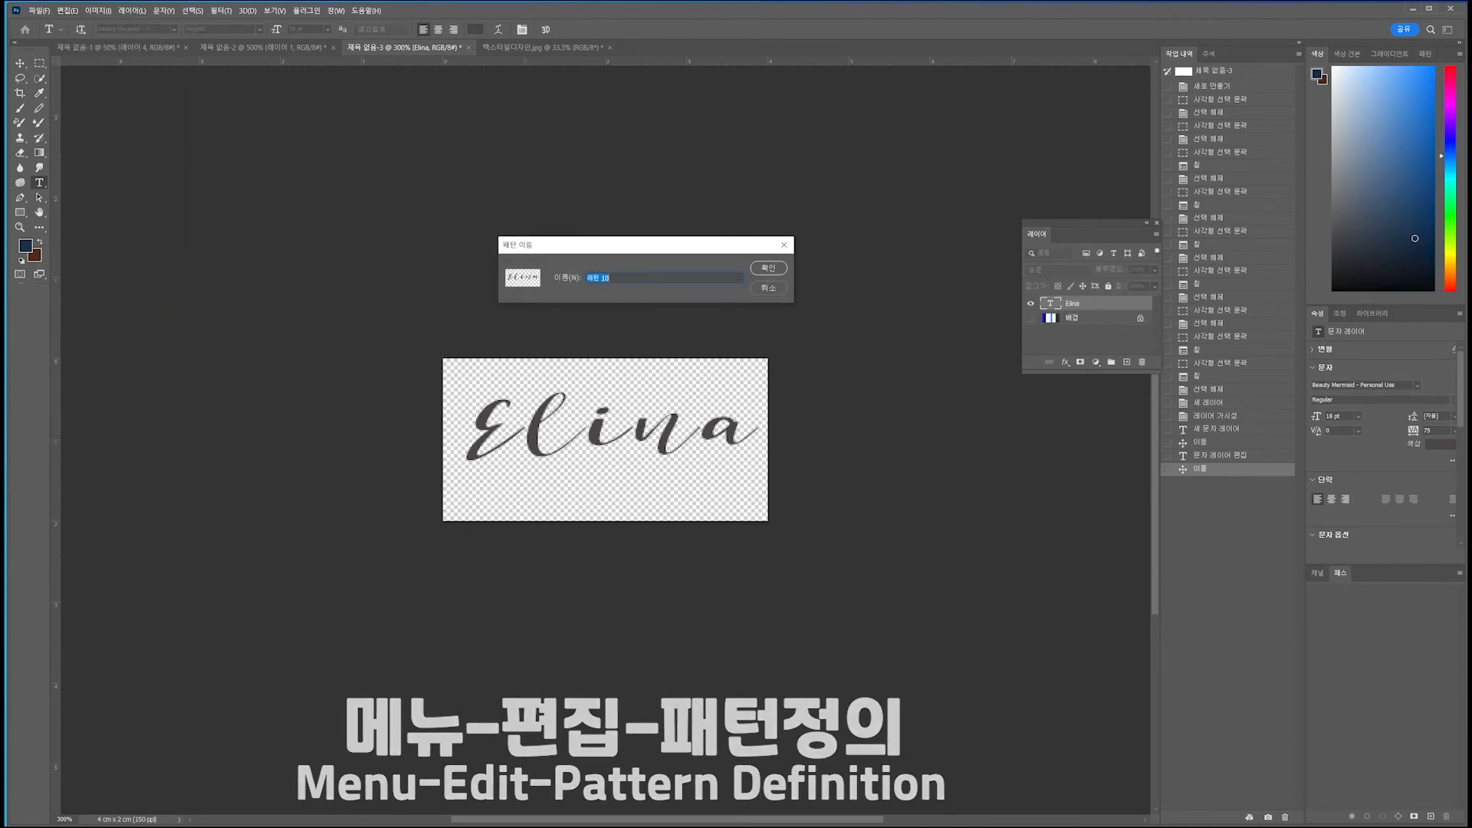
key(Return)
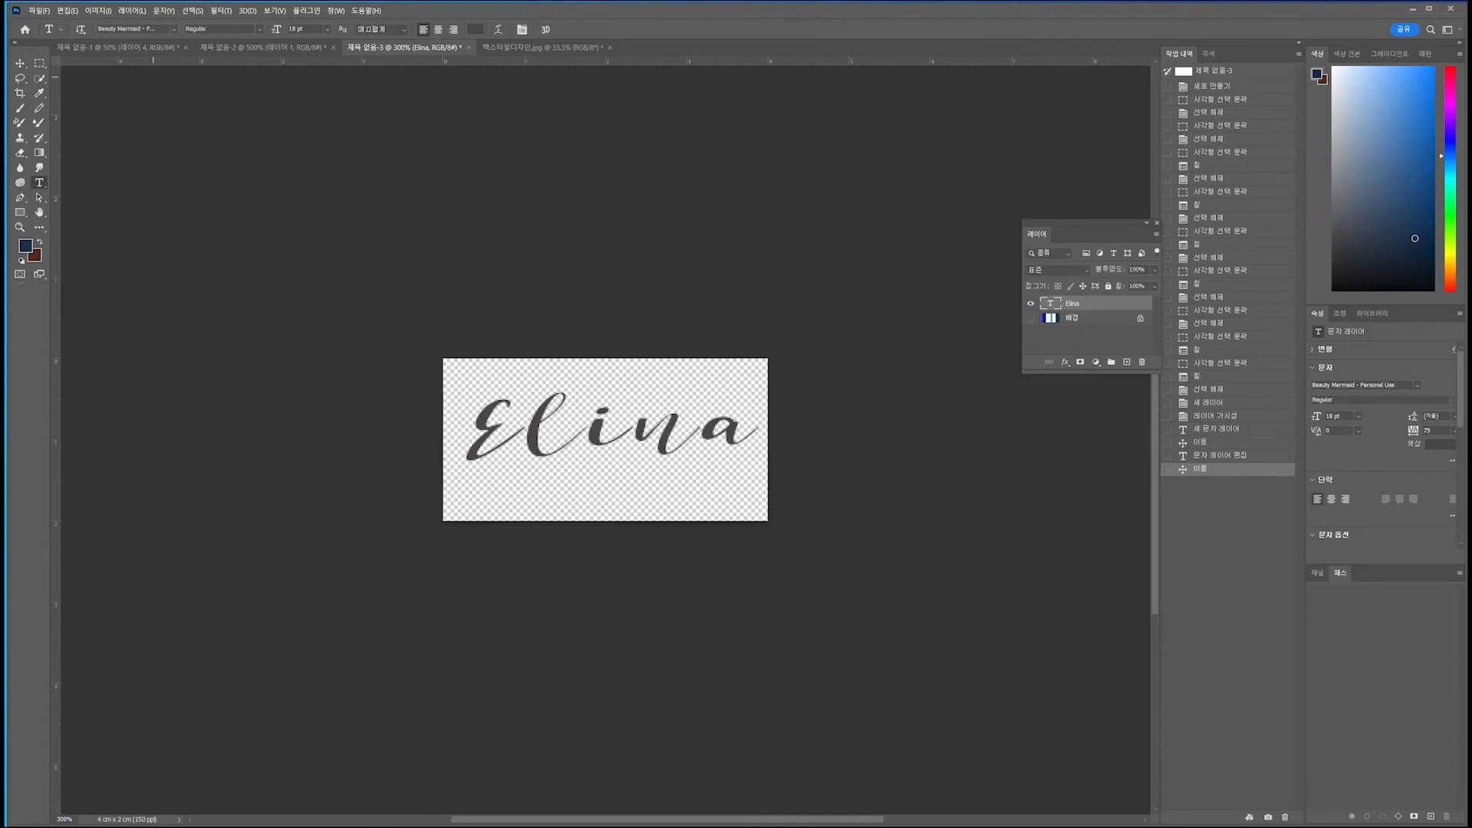
- Add a new layer in the 60 × 50 cm document and hide the textile, stripe and dot pattern layers
click(117, 48)
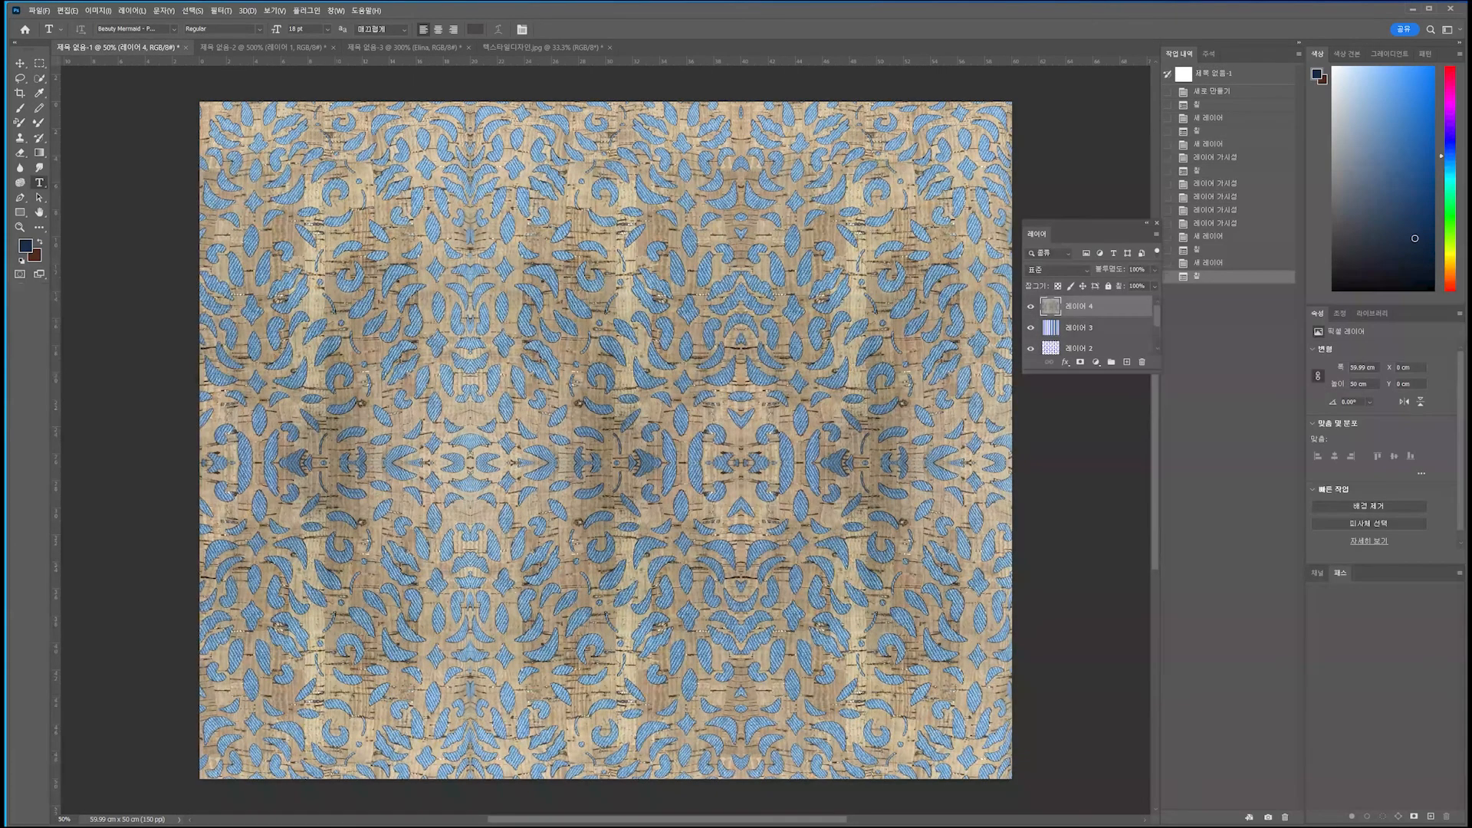
click(1126, 362)
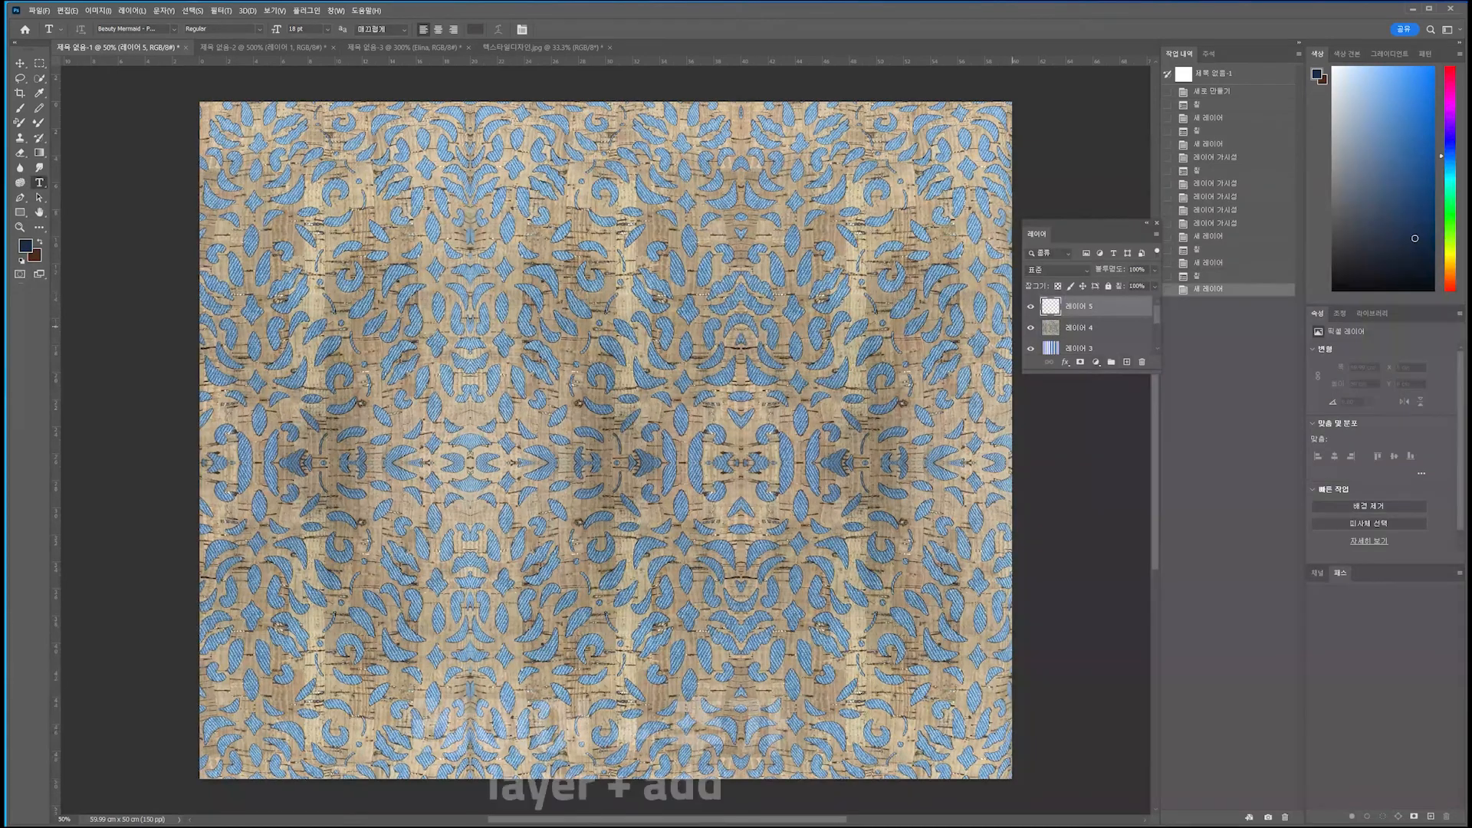
click(1030, 327)
click(1030, 348)
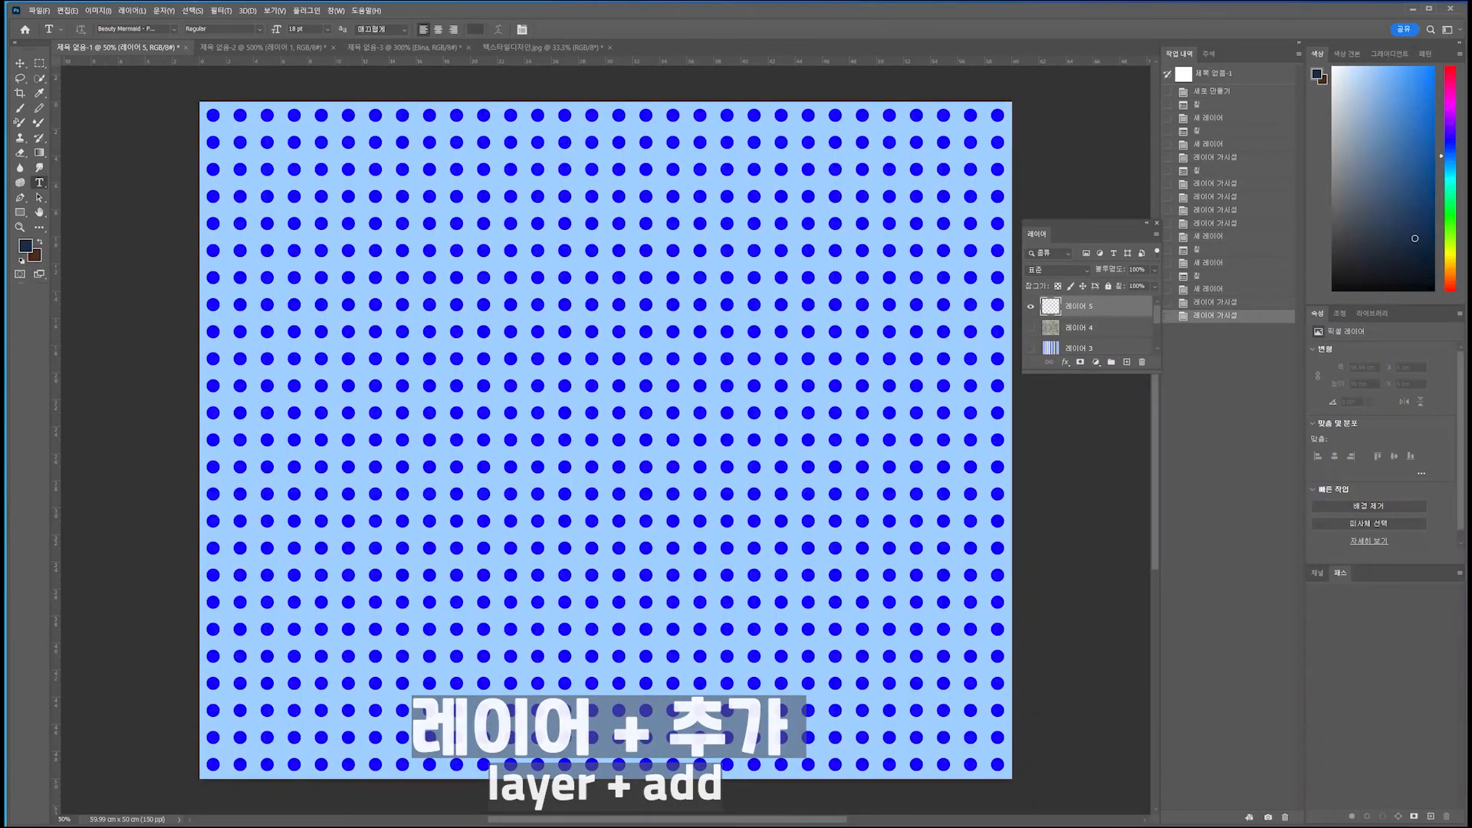
scroll(1031, 327, down, 2)
click(1031, 327)
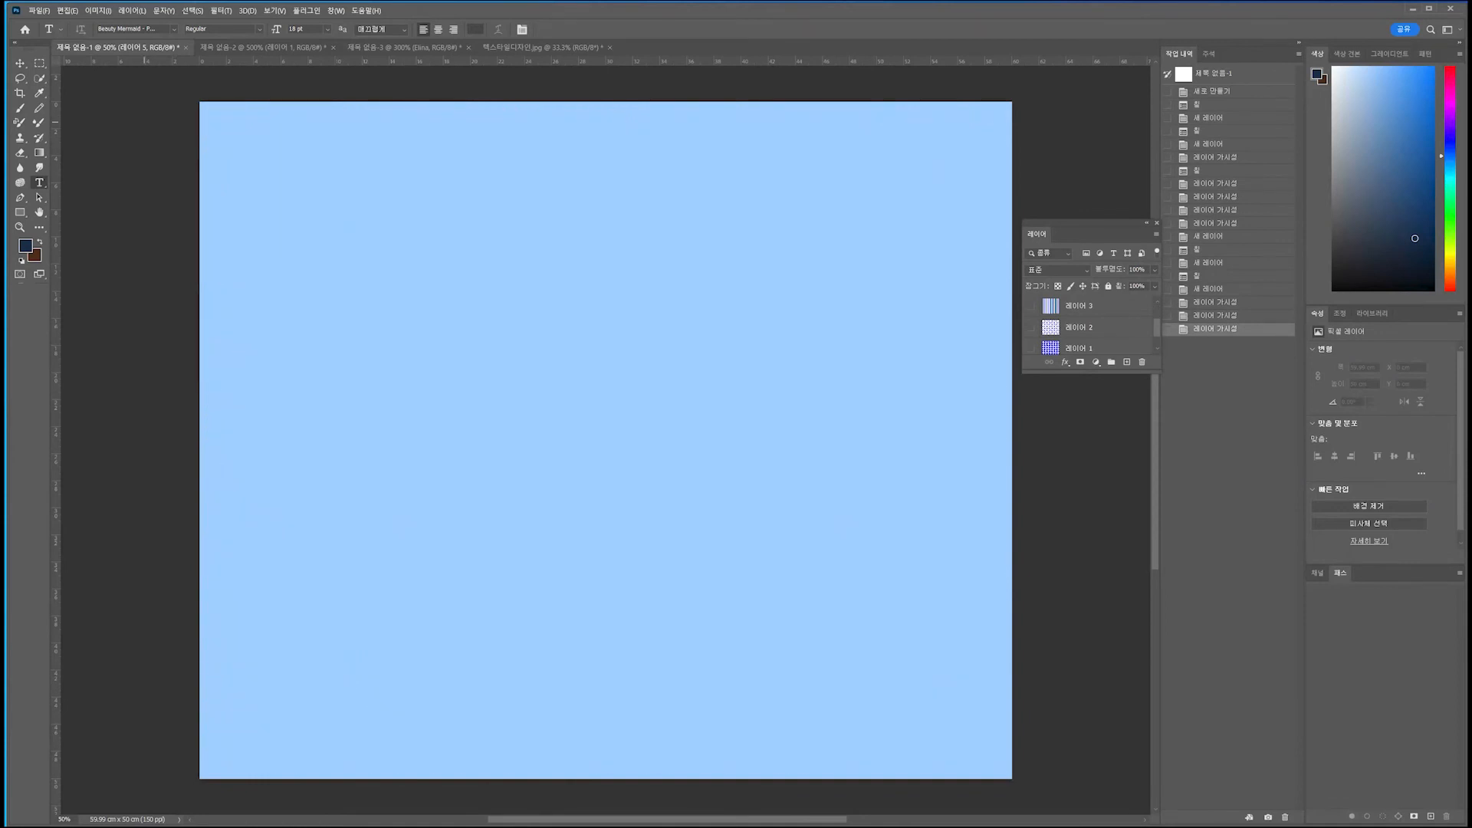
- Fill the new layer with the name text pattern at 100% opacity in normal mode
click(67, 10)
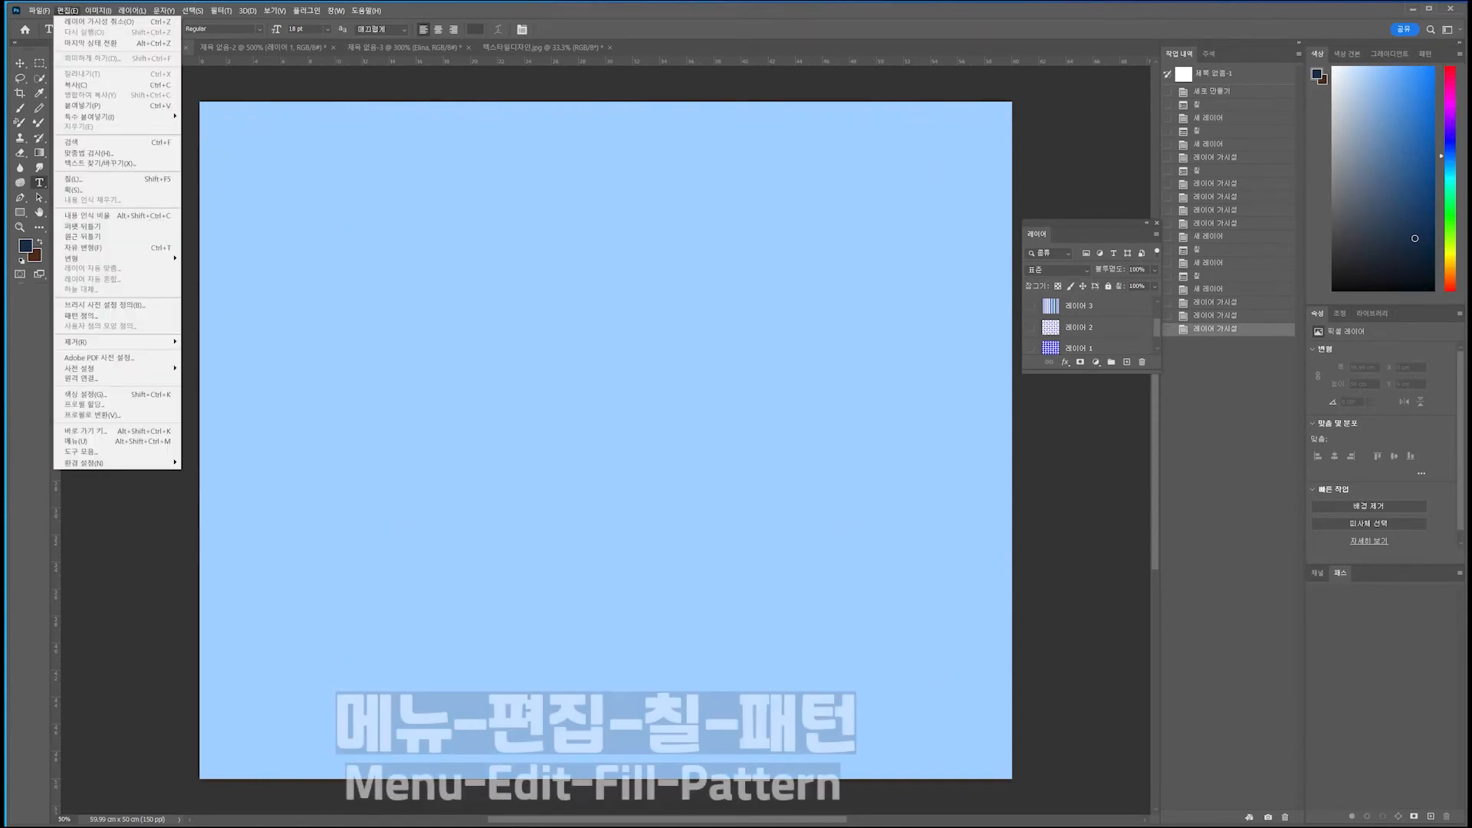
click(86, 180)
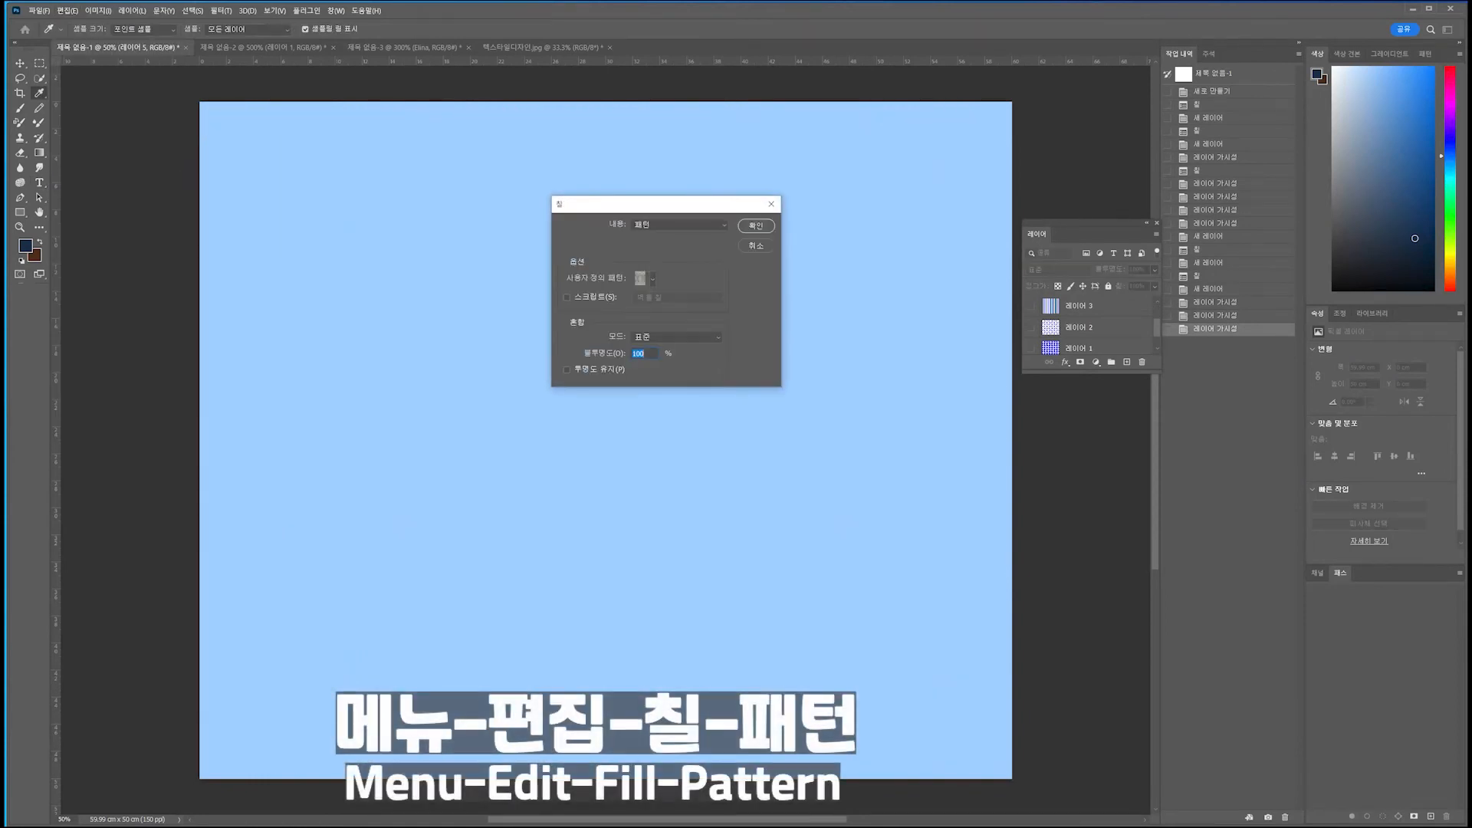
click(652, 279)
click(604, 374)
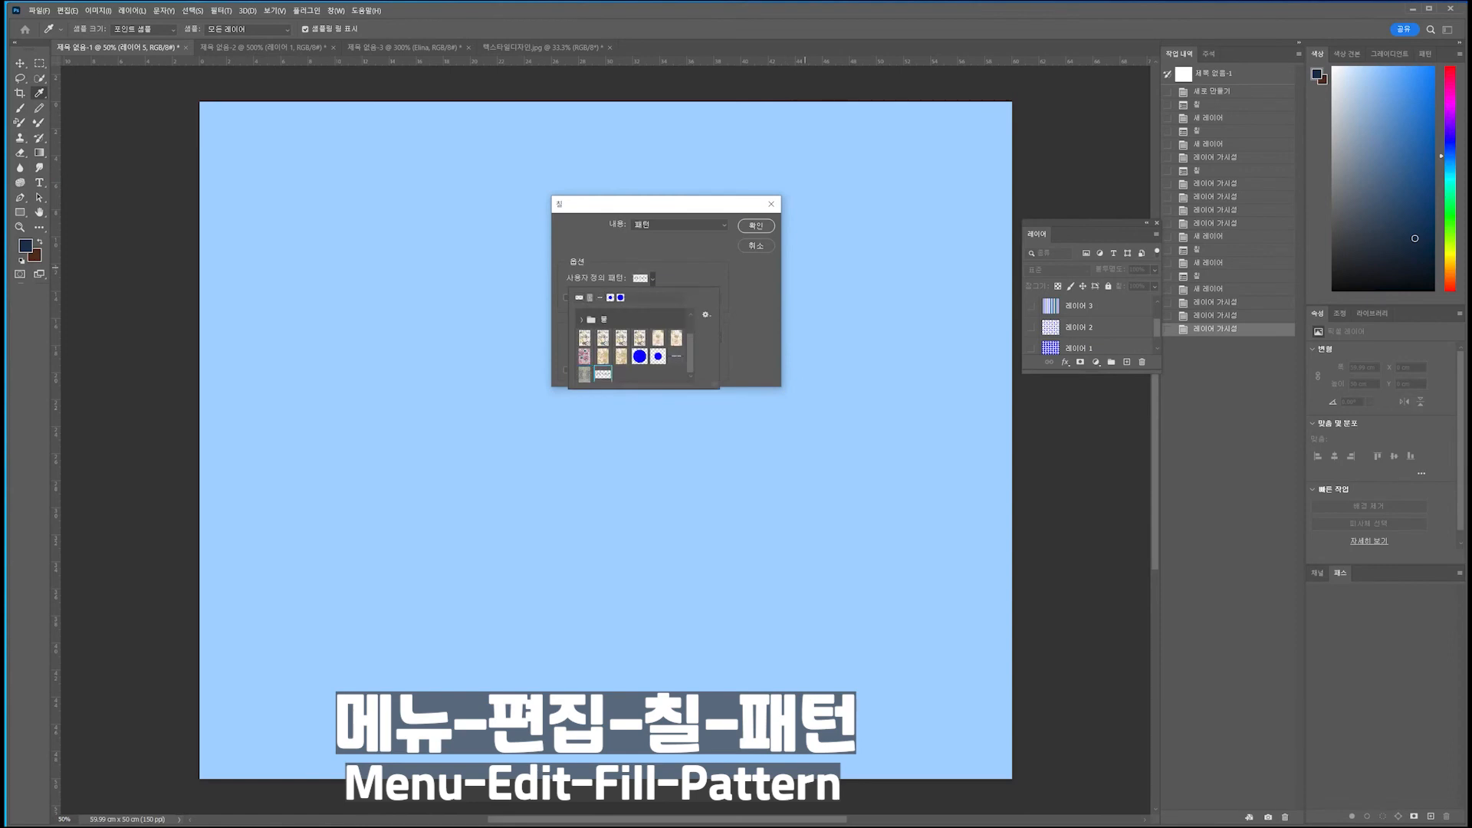
click(756, 226)
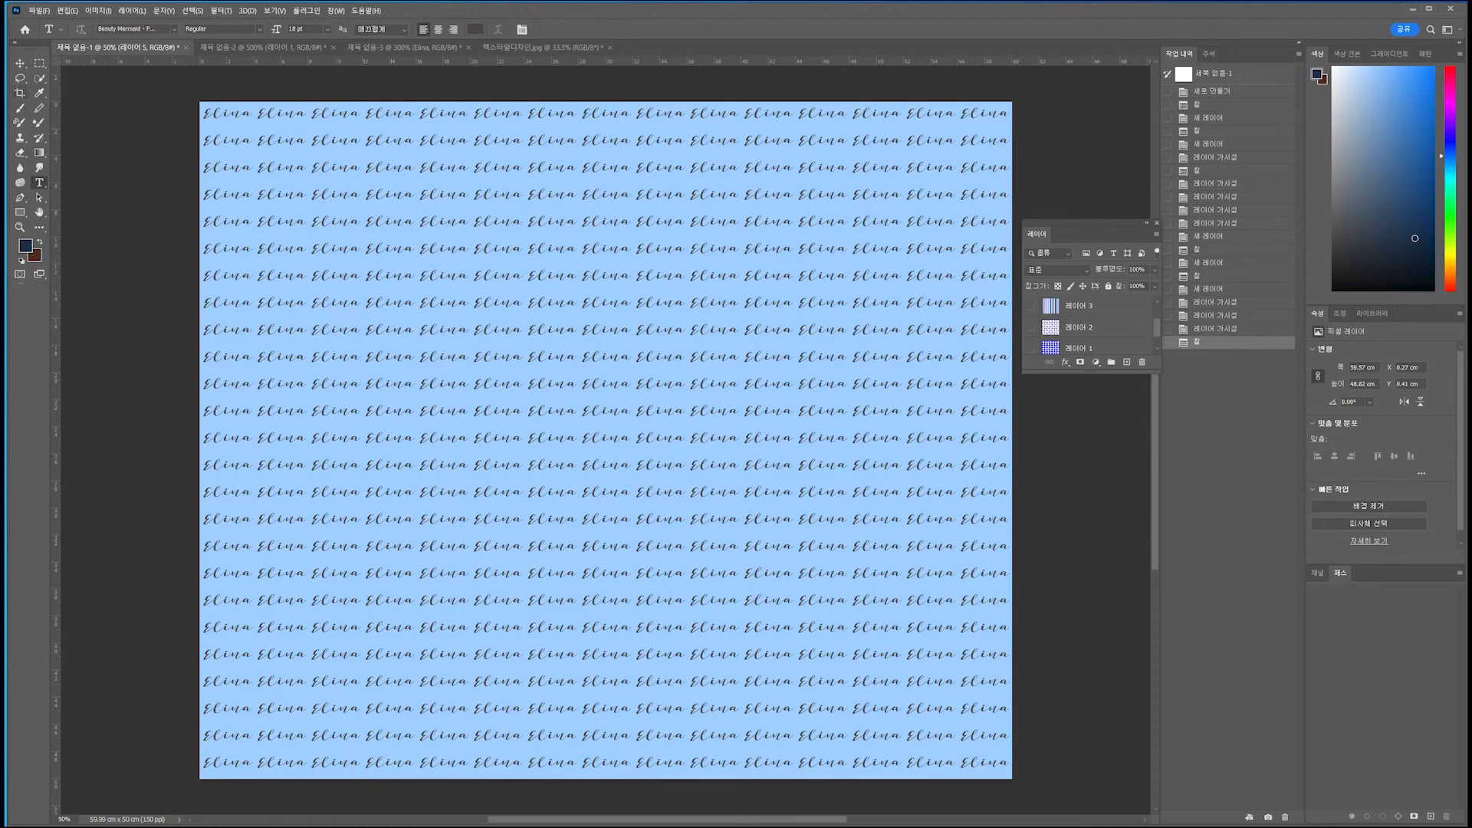
- Rotate the image counterclockwise with the Crop tool so the name rows slant upward, and apply the crop
click(20, 93)
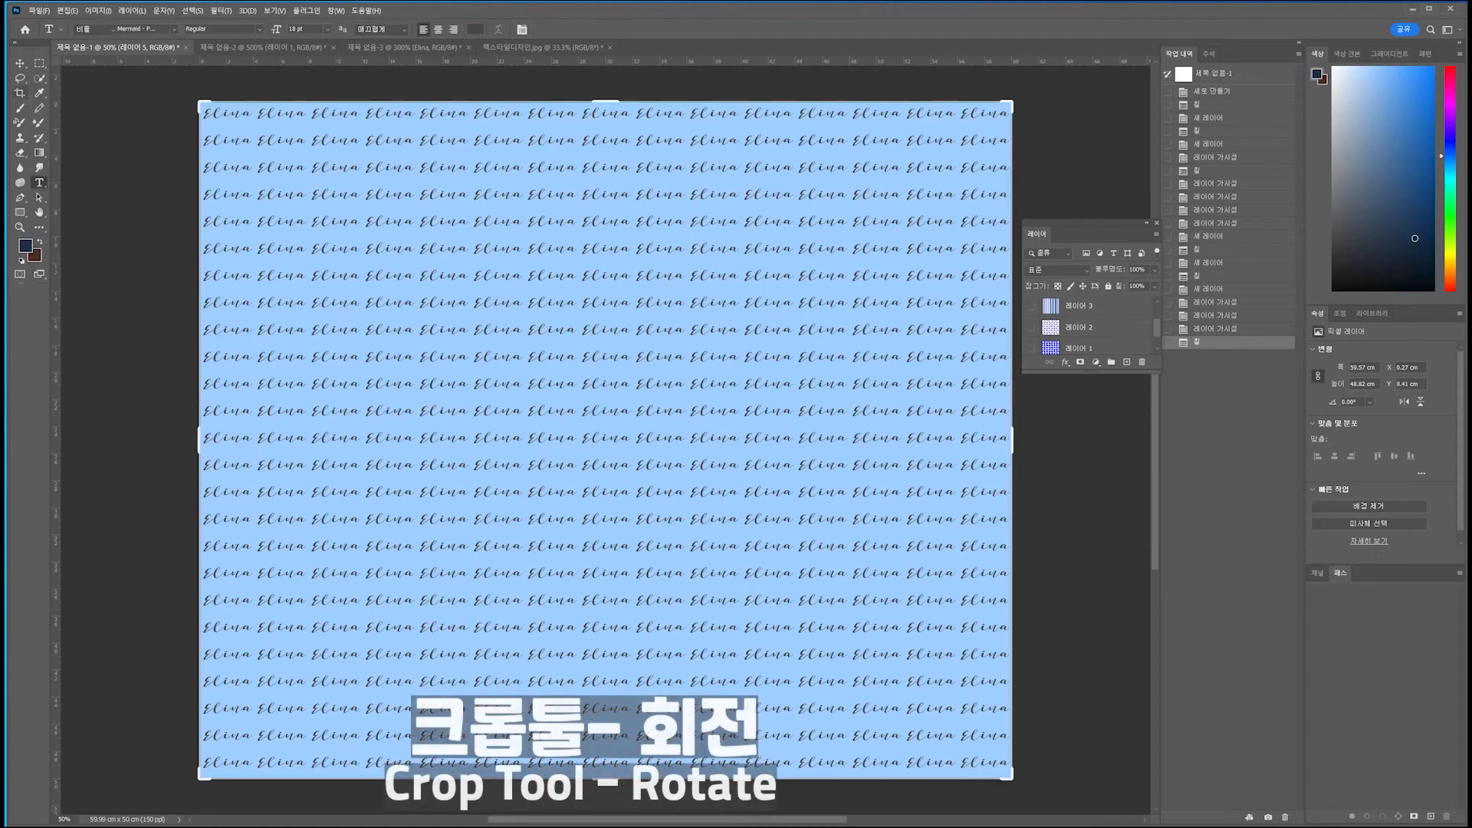
drag(187, 115, 204, 248)
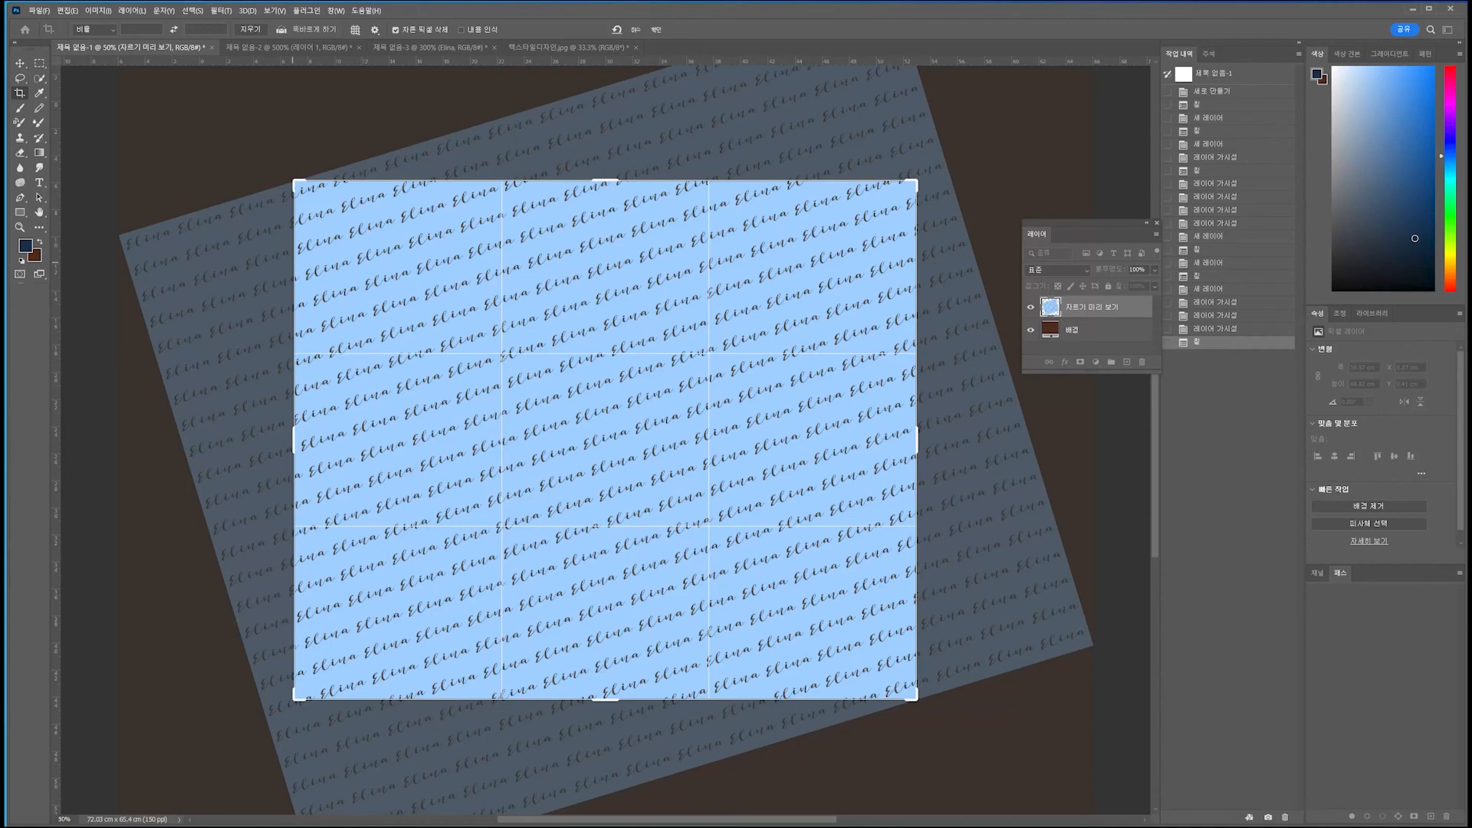
drag(290, 142, 285, 201)
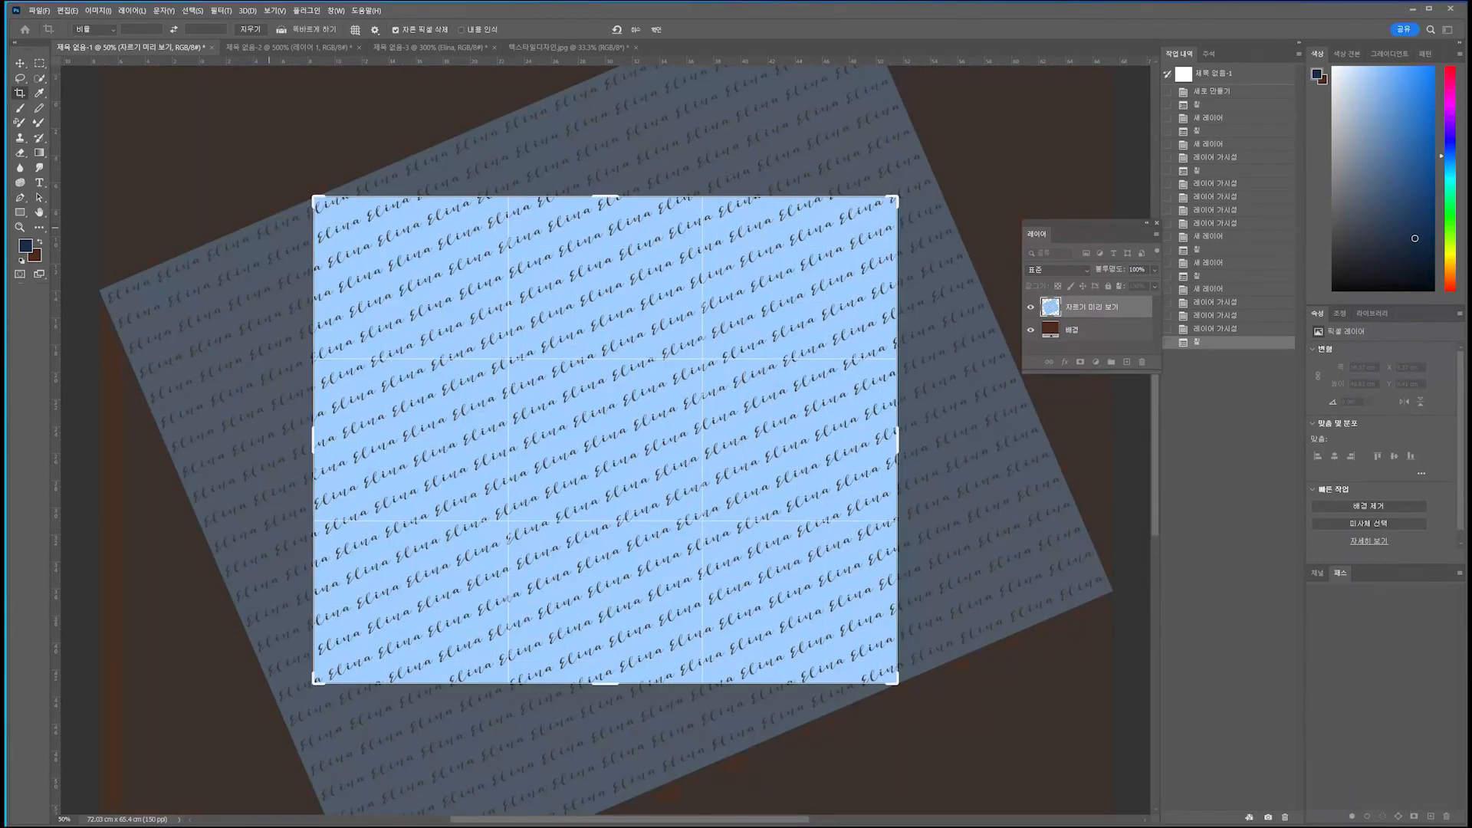
key(Return)
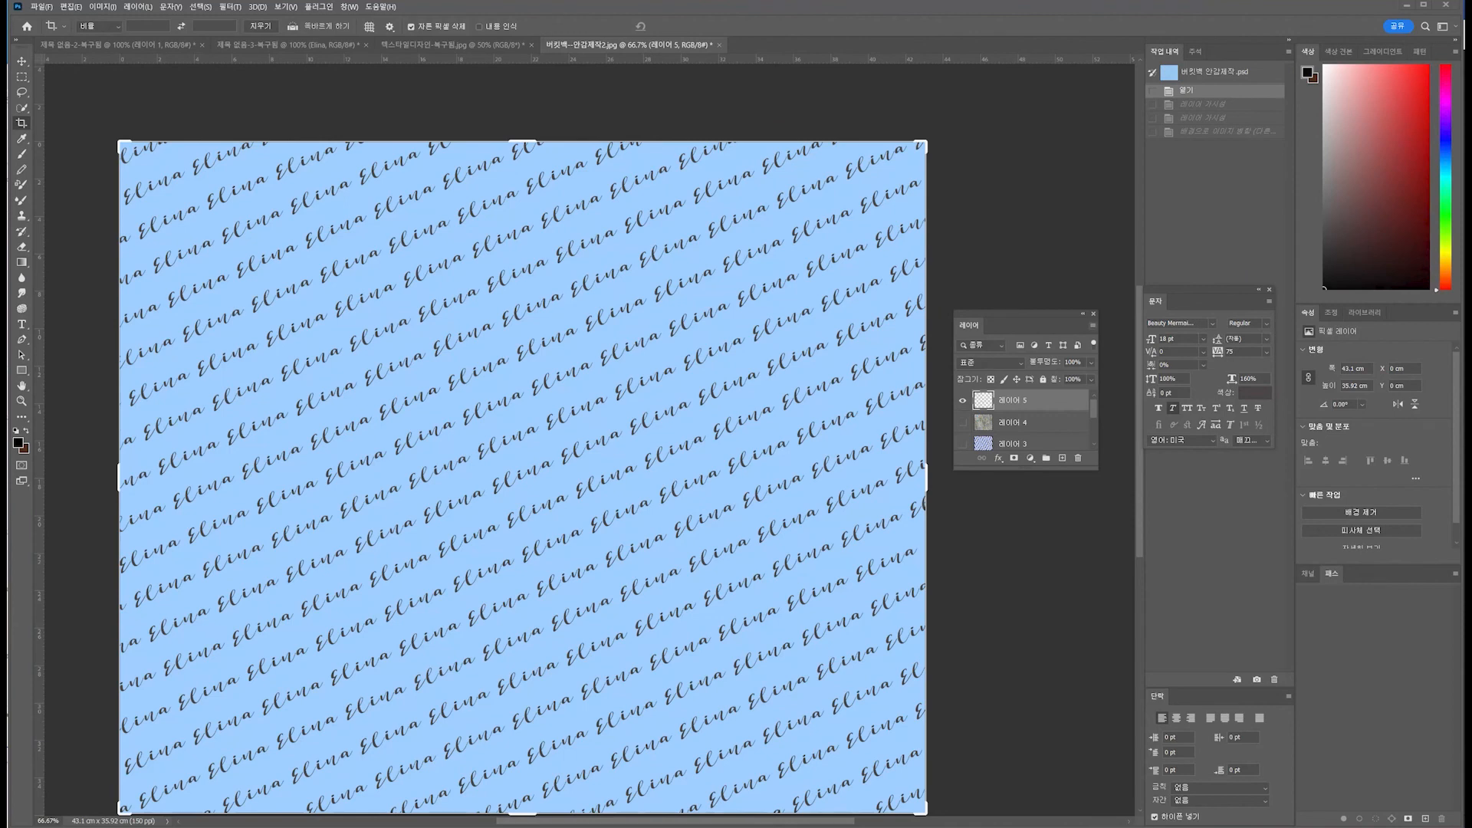
- Flatten the image with the slanted name pattern and discard the hidden layers
click(1092, 325)
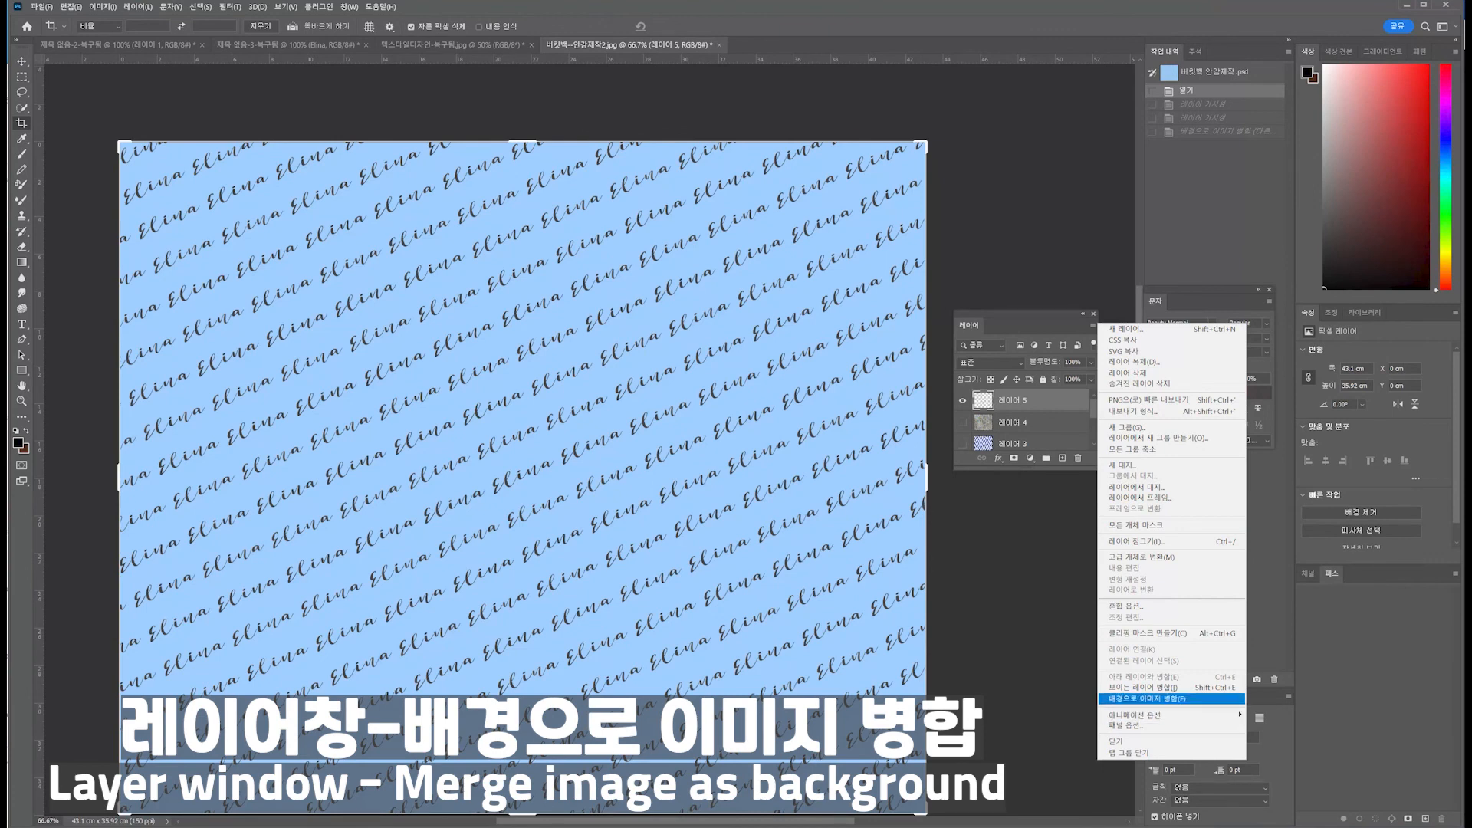
click(1142, 699)
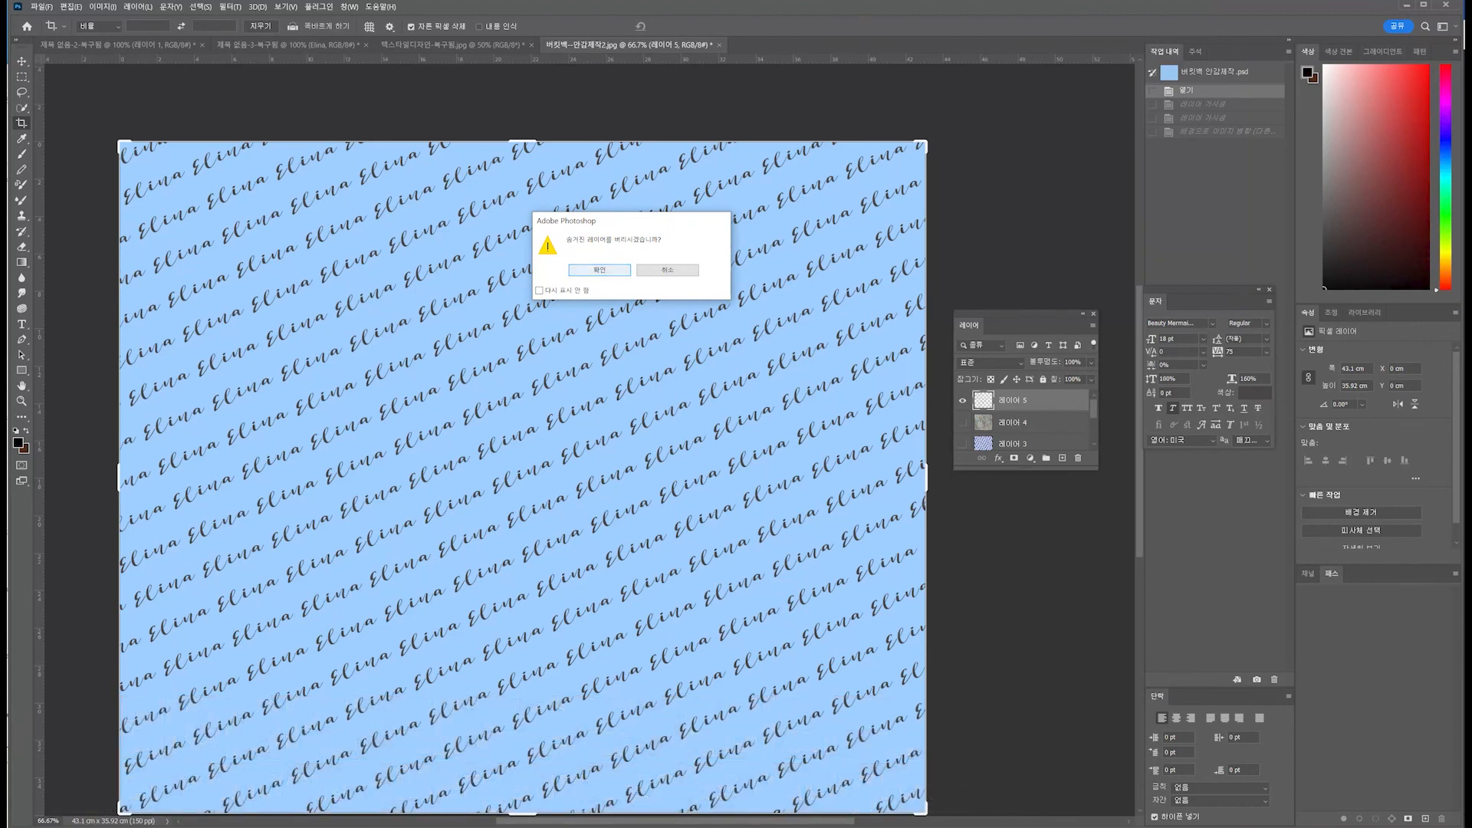
key(Return)
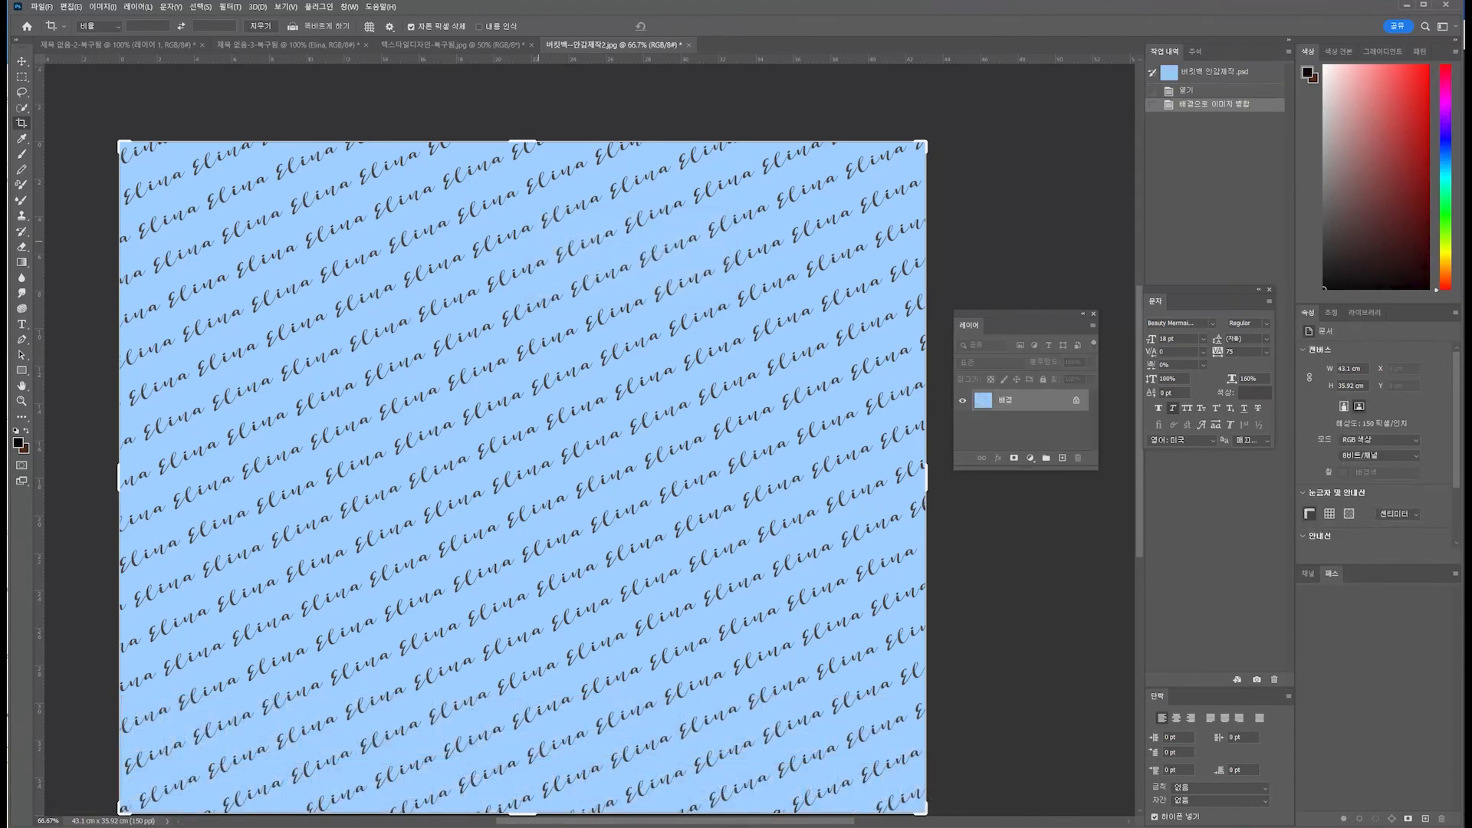
- Save the flattened name pattern as a JPEG named 버킷백안감제작1 with maximum quality 12
click(41, 7)
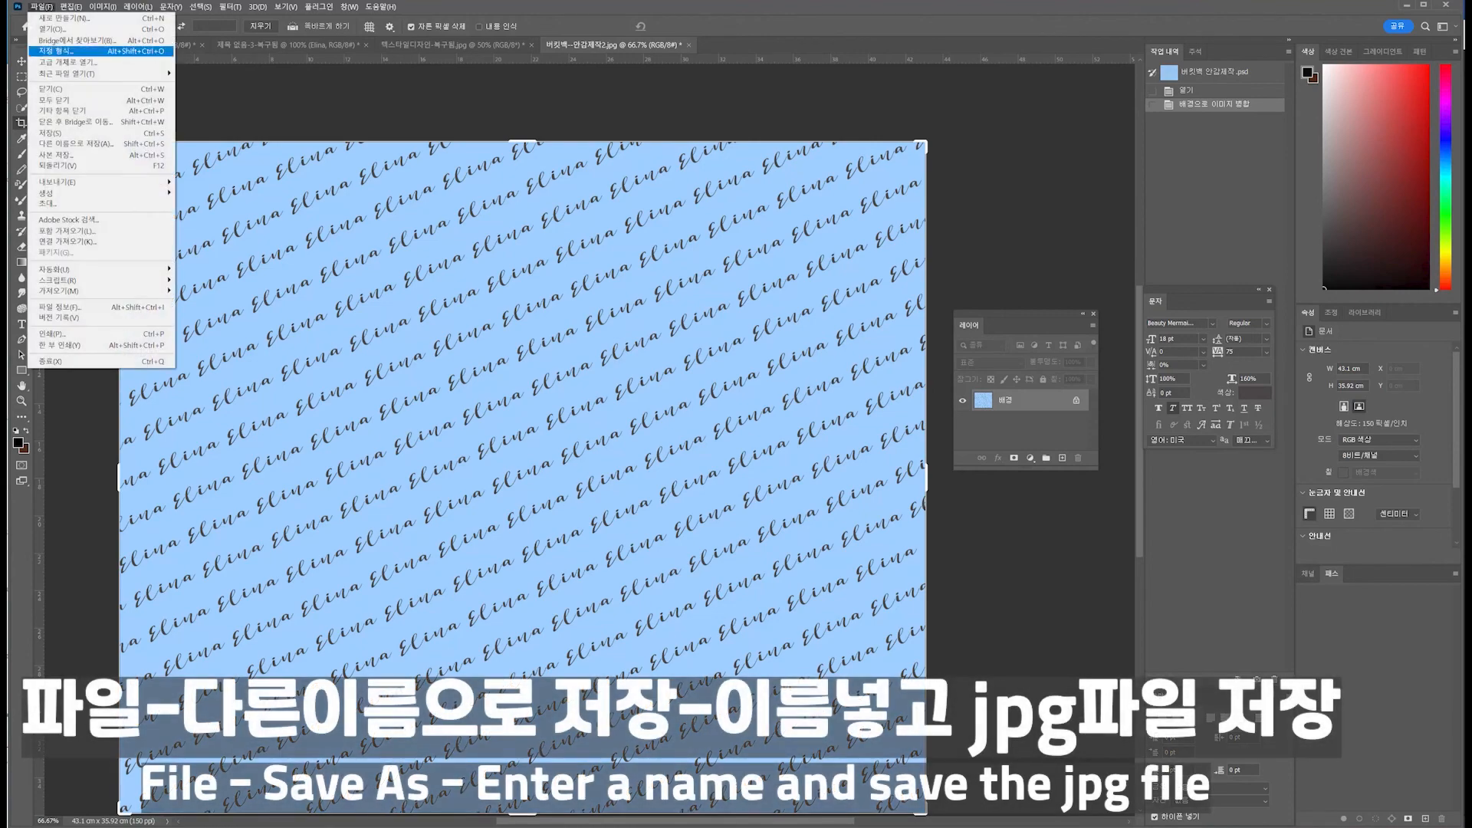
click(76, 144)
click(445, 391)
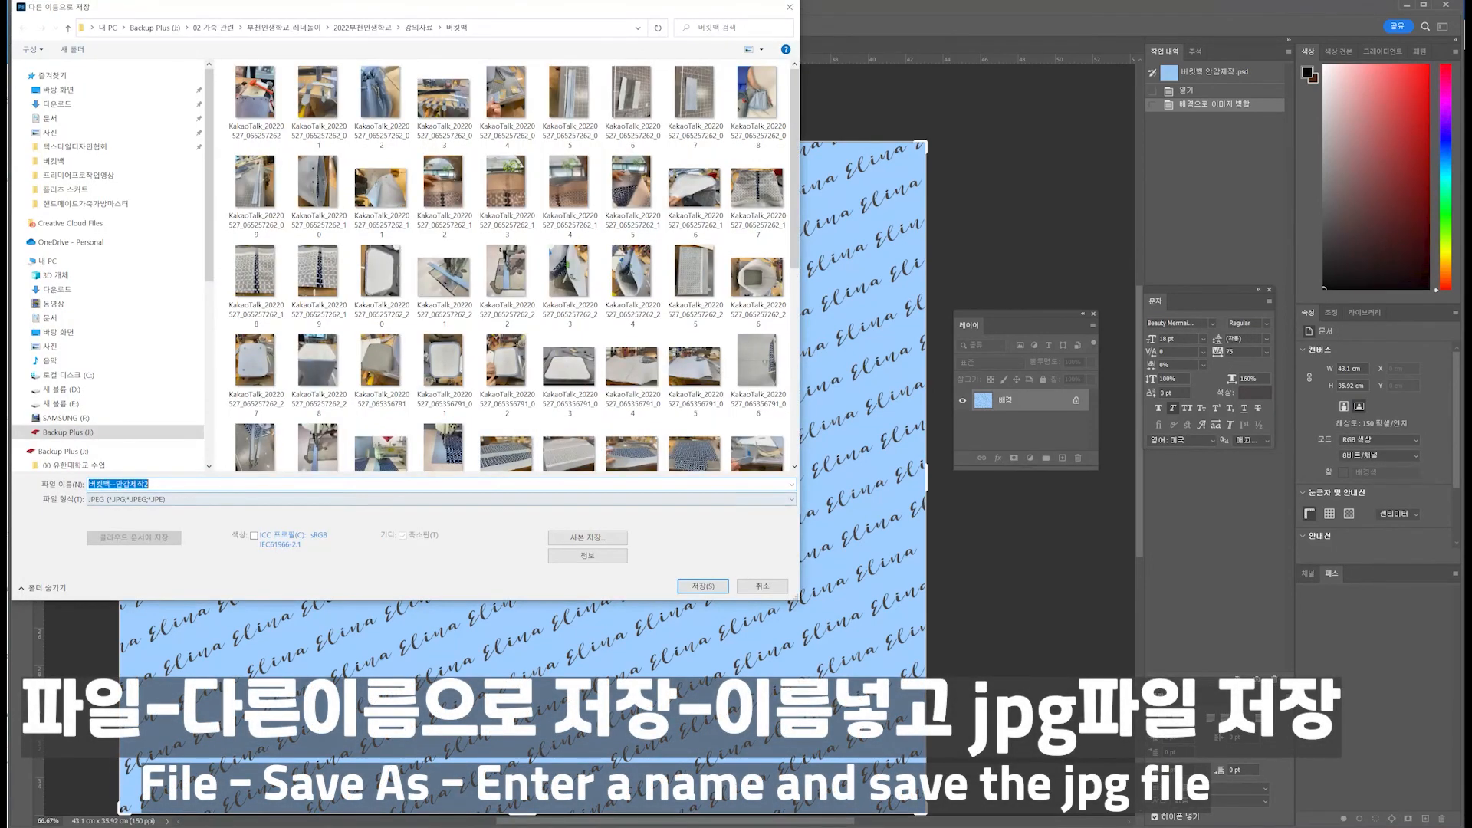
click(114, 484)
key(BackSpace)
key(BackSpace)
text(1)
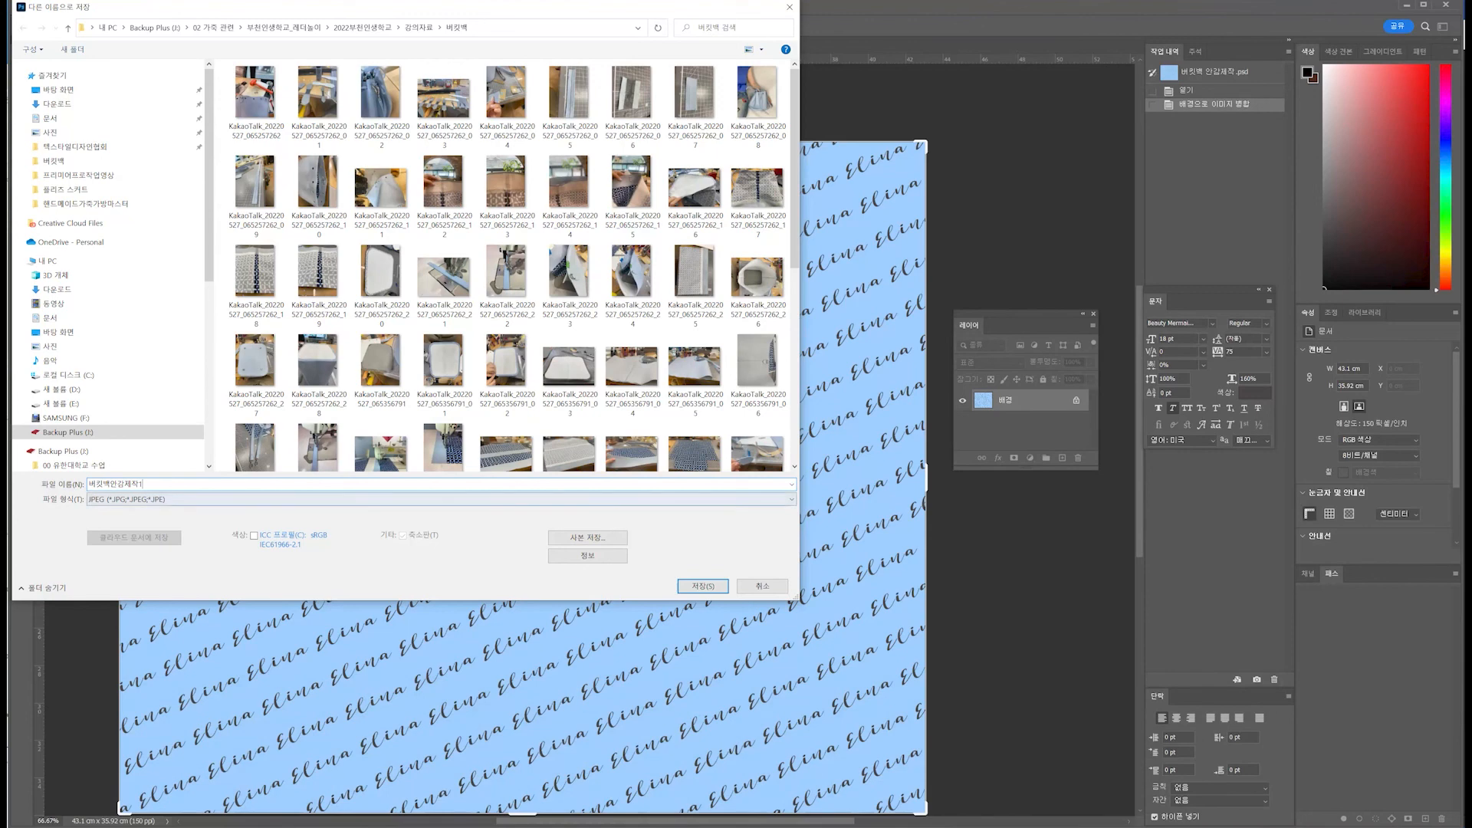
click(153, 499)
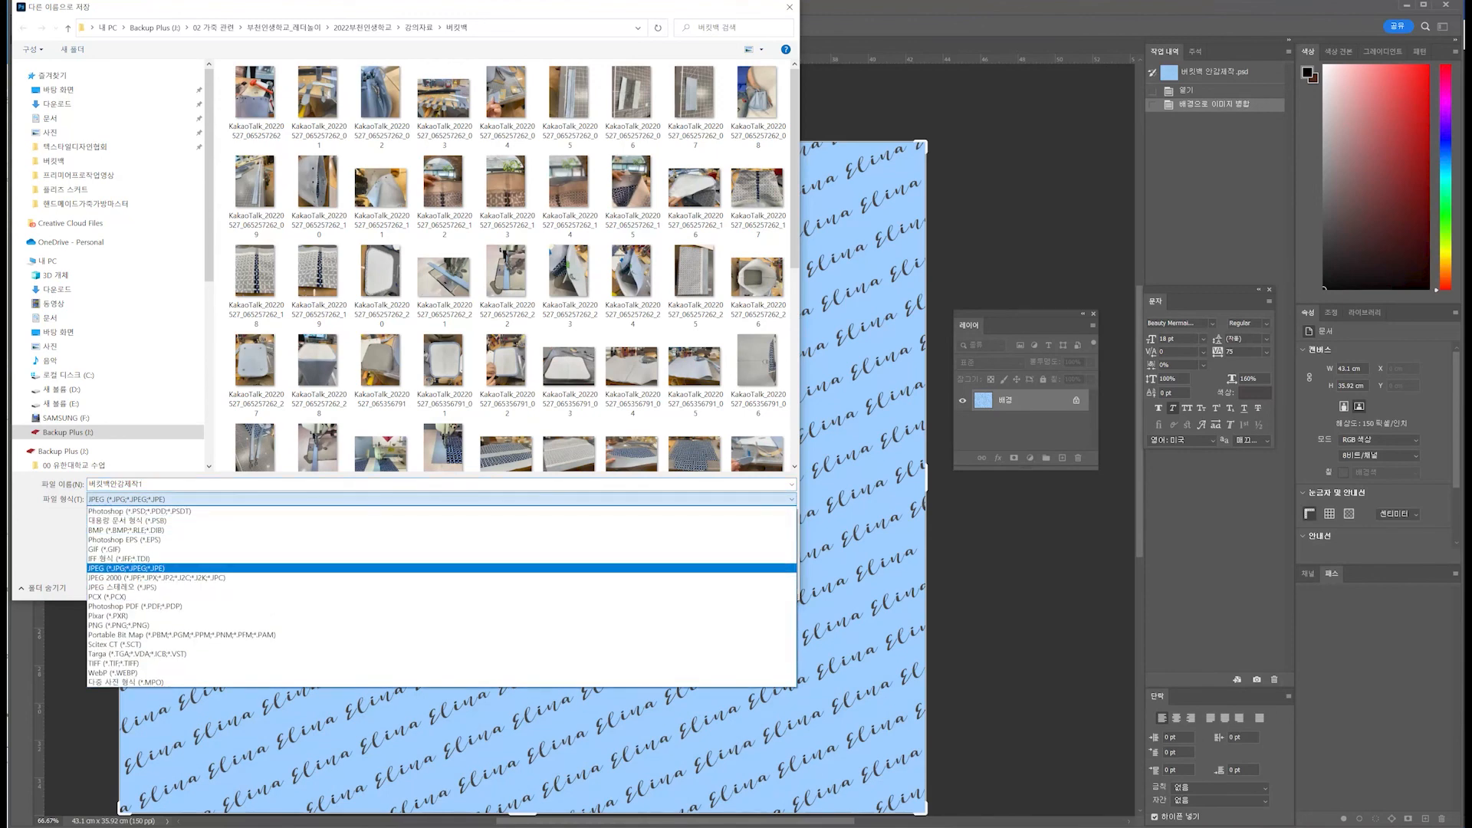
click(154, 568)
click(703, 586)
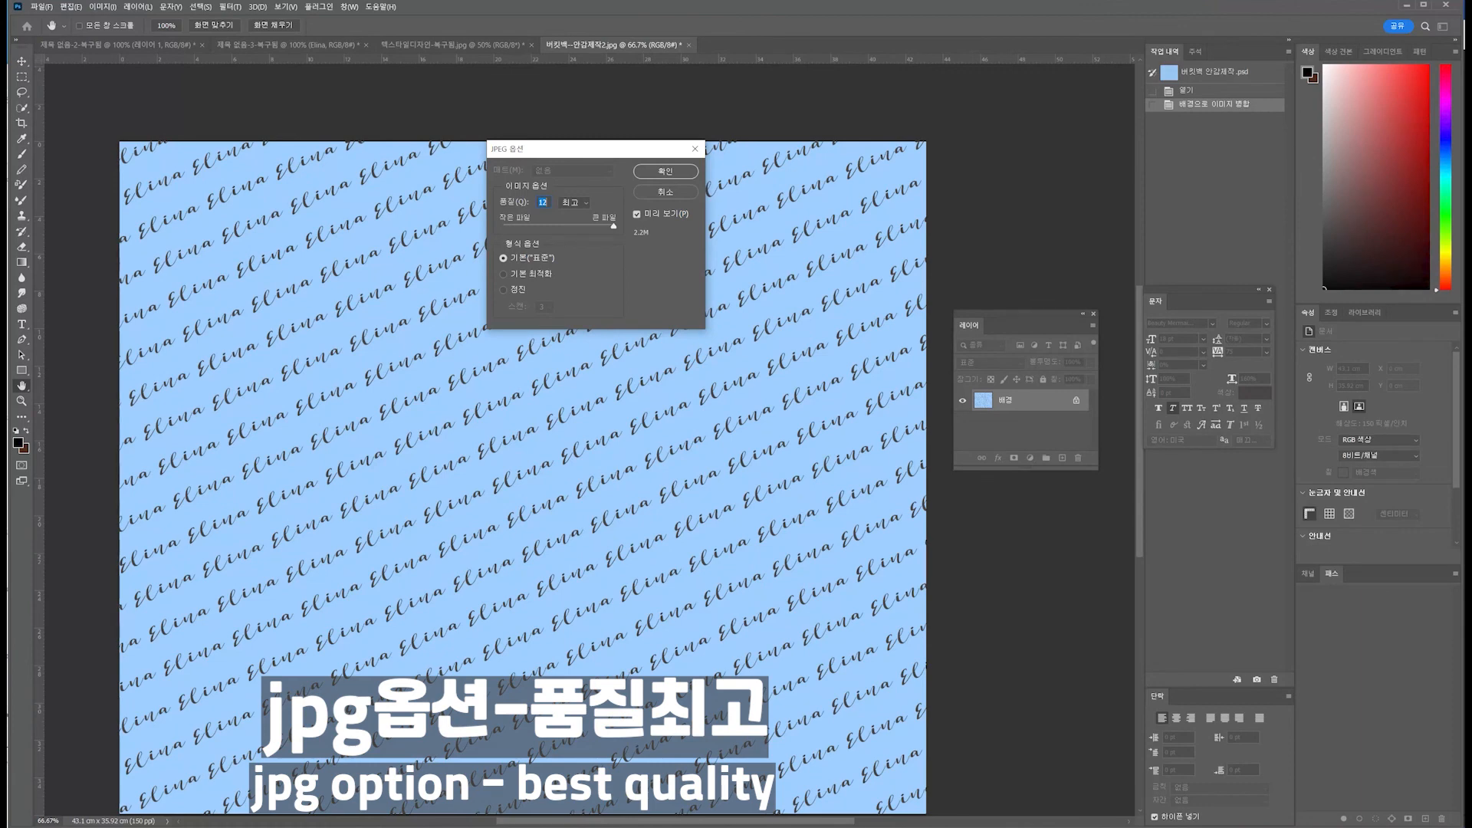
key(Return)
key(c)
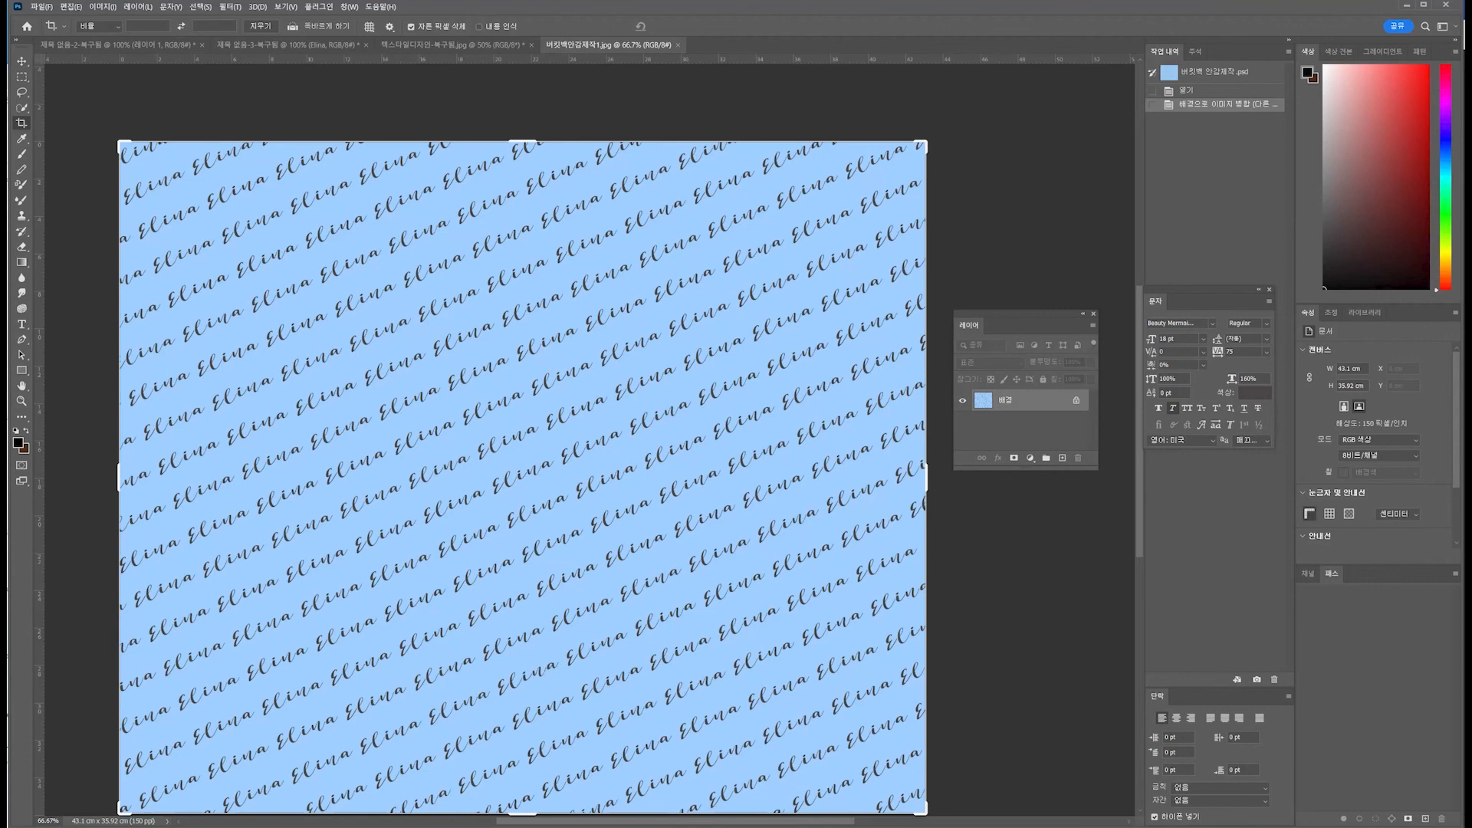
- Undo the flattening, hide the name pattern layer and show the mirrored textile layer
key(ctrl+z)
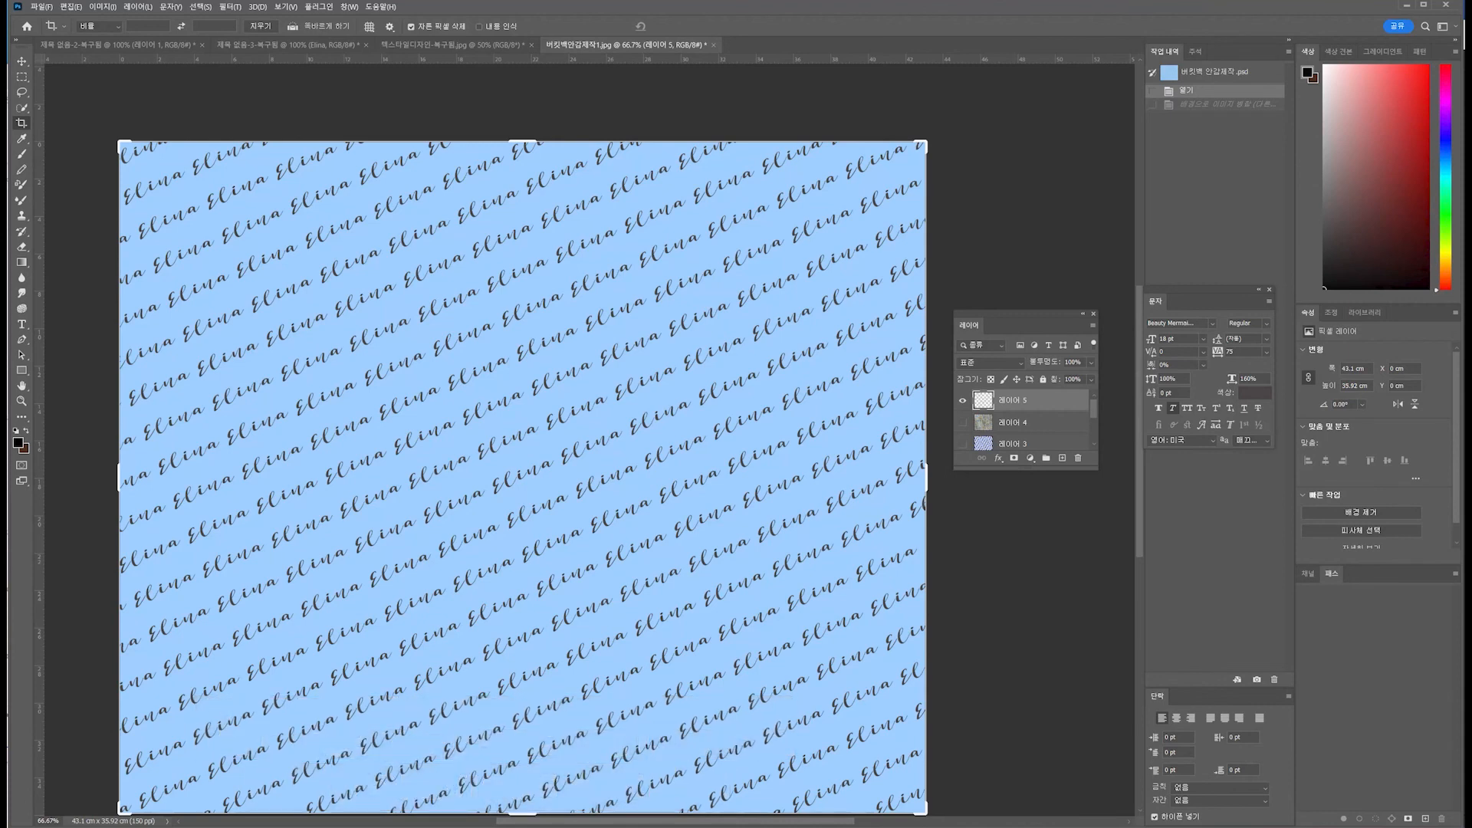
click(964, 400)
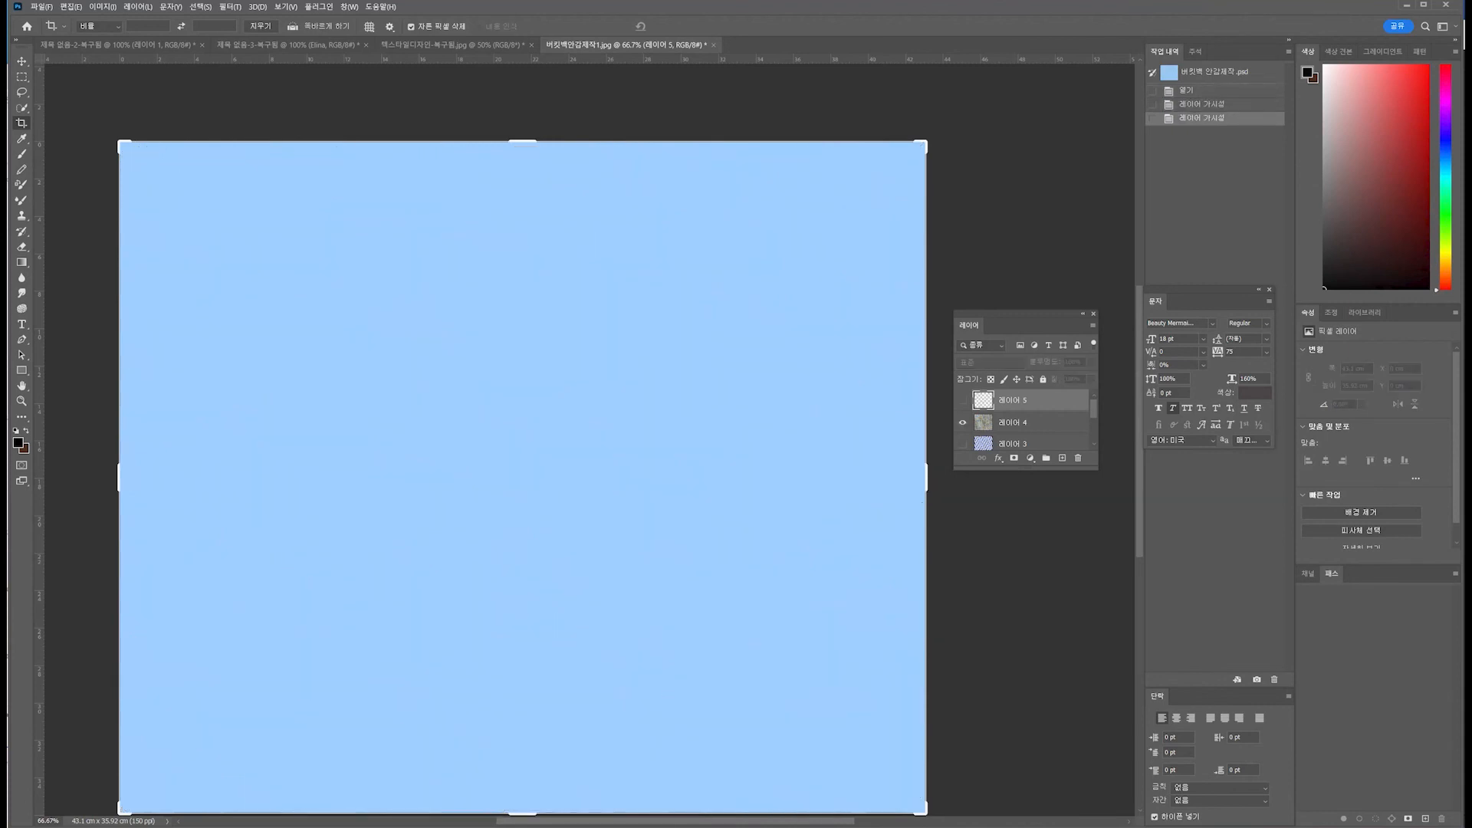
click(963, 423)
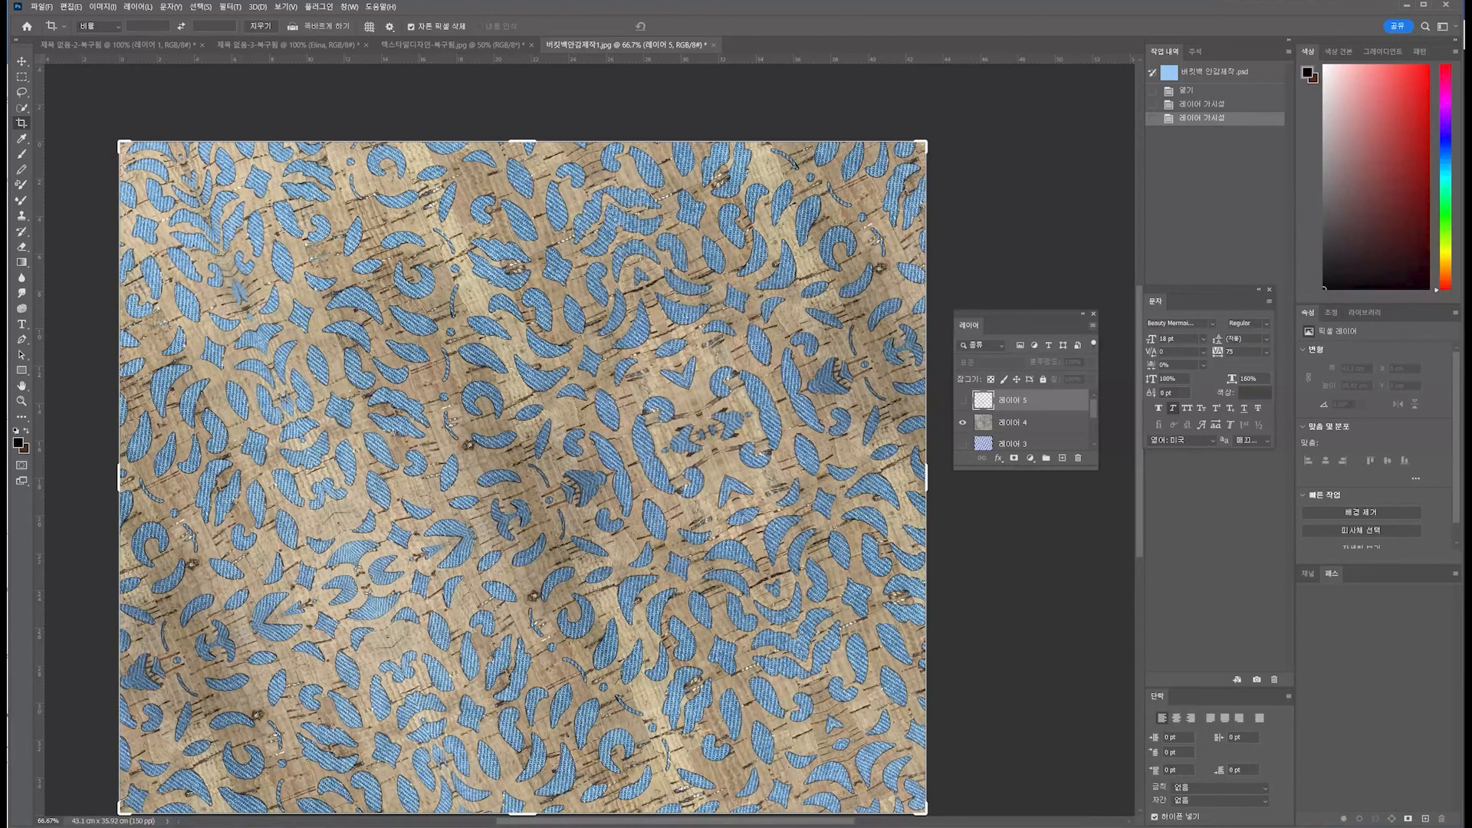
- Flatten the image with the mirrored textile pattern and discard the hidden layers
click(1092, 326)
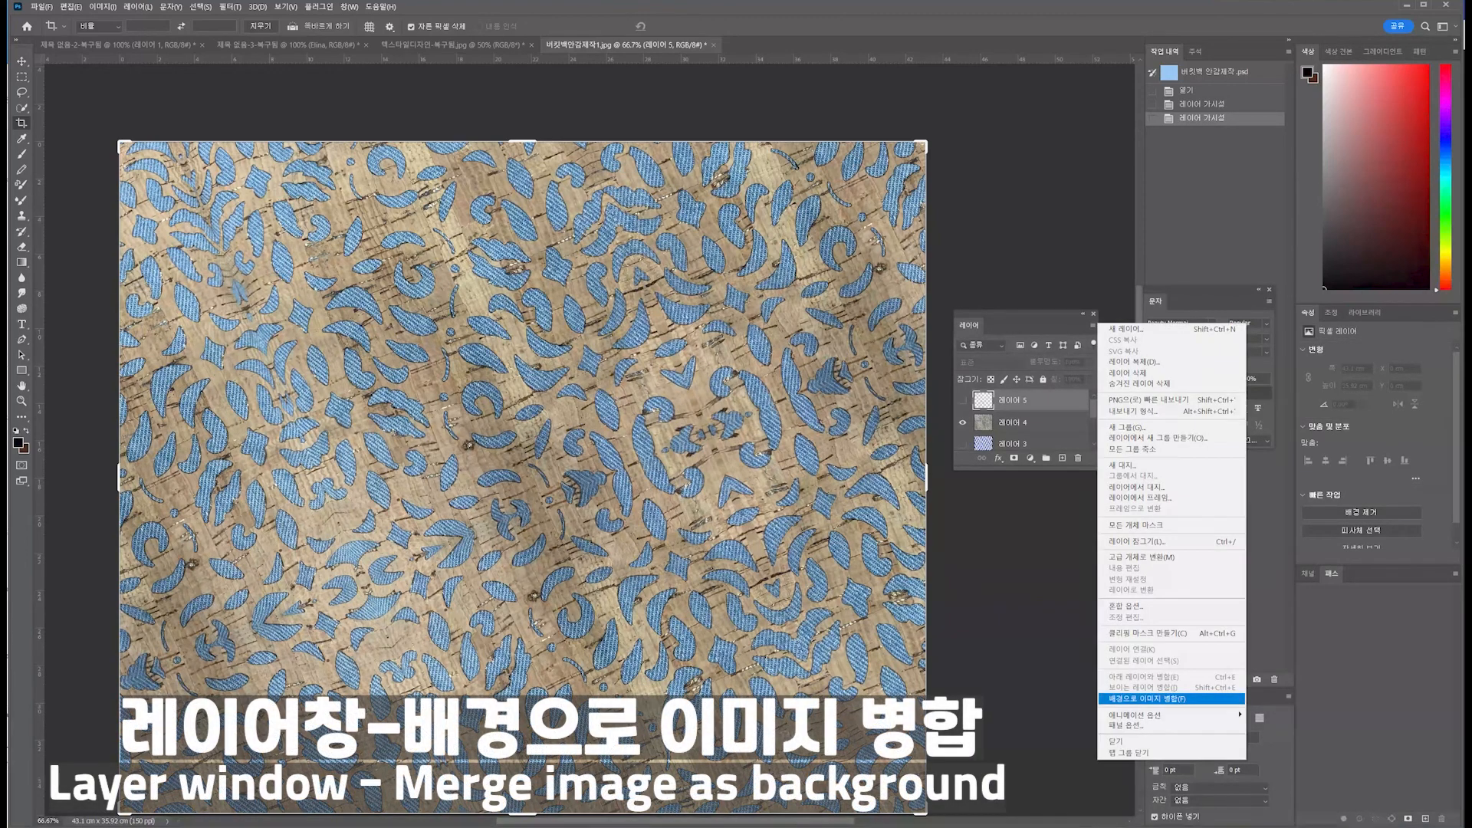
click(1173, 698)
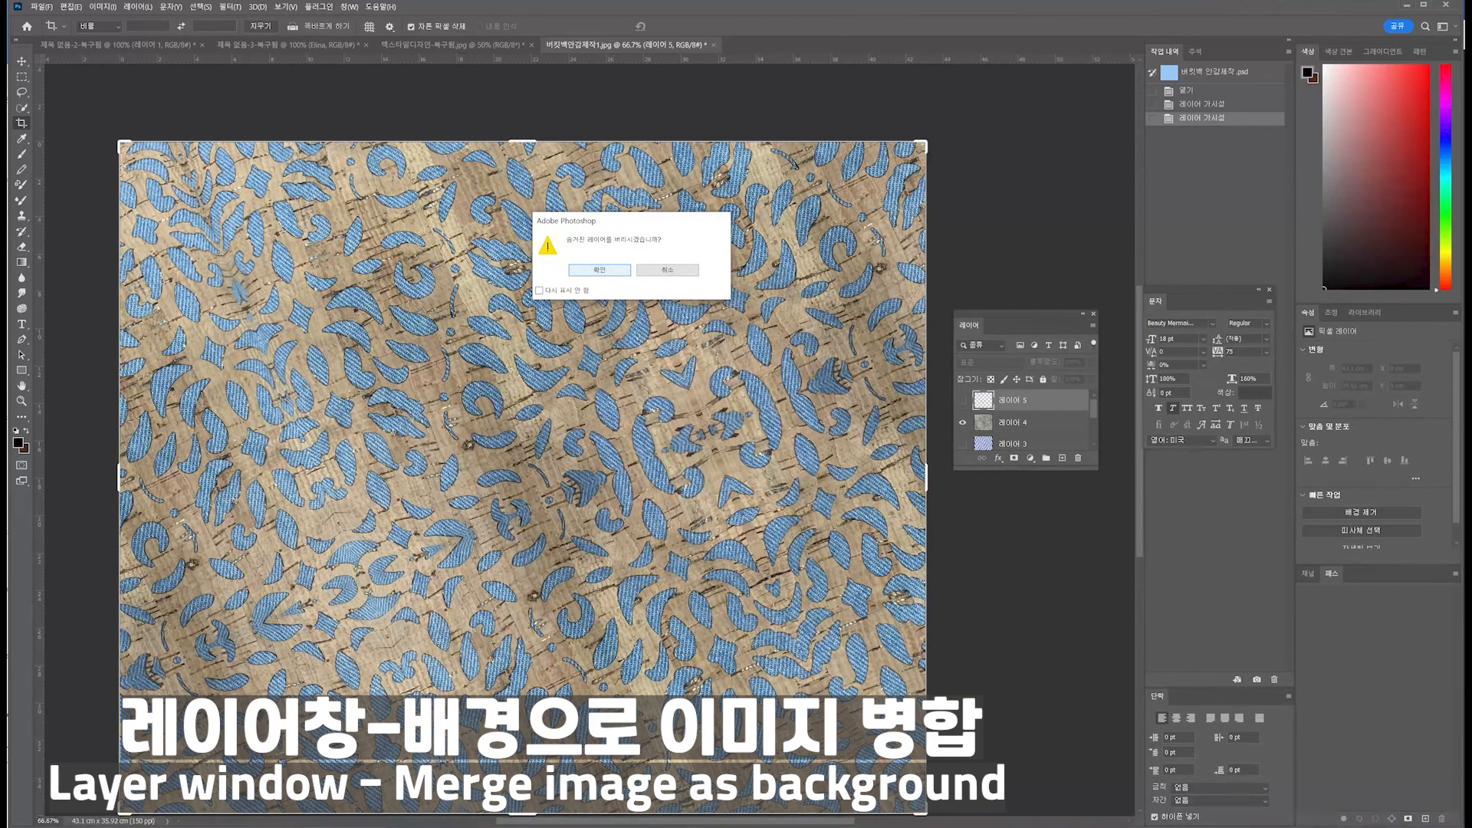
key(Return)
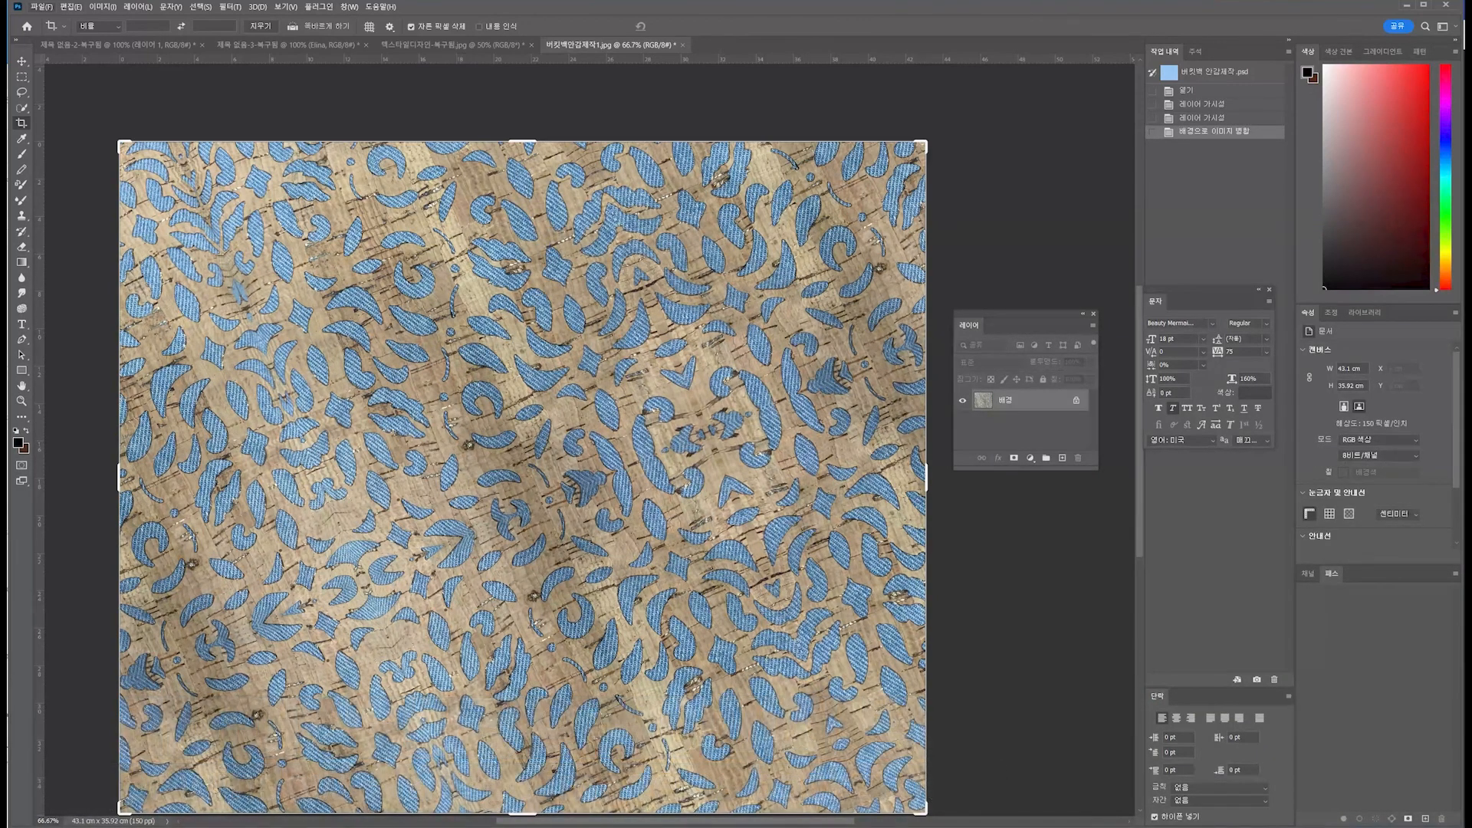
- Save the flattened mirrored textile pattern as a JPEG named 버킷백안감제작2 with maximum quality 12
click(42, 7)
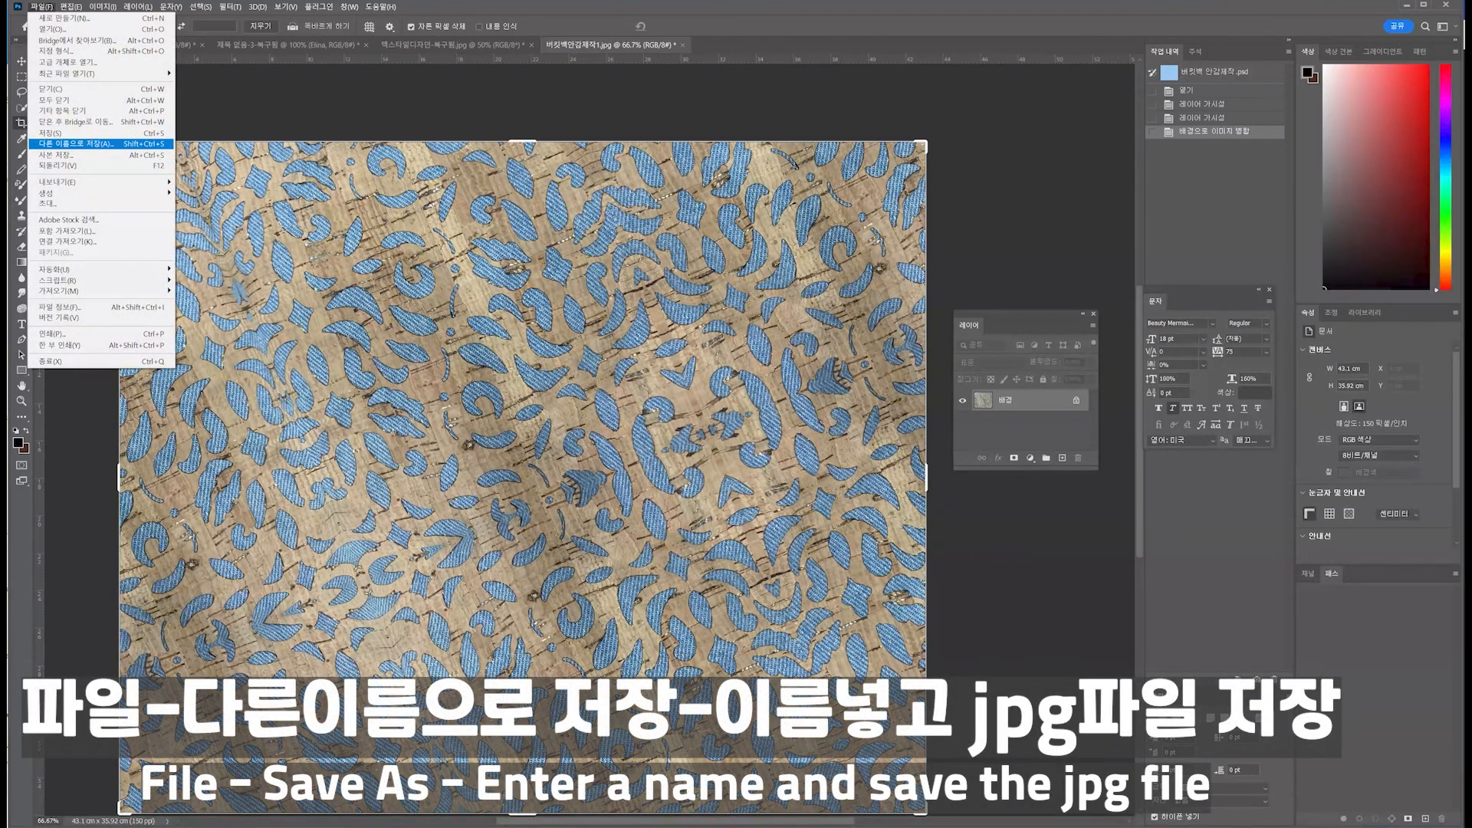
click(77, 144)
click(449, 396)
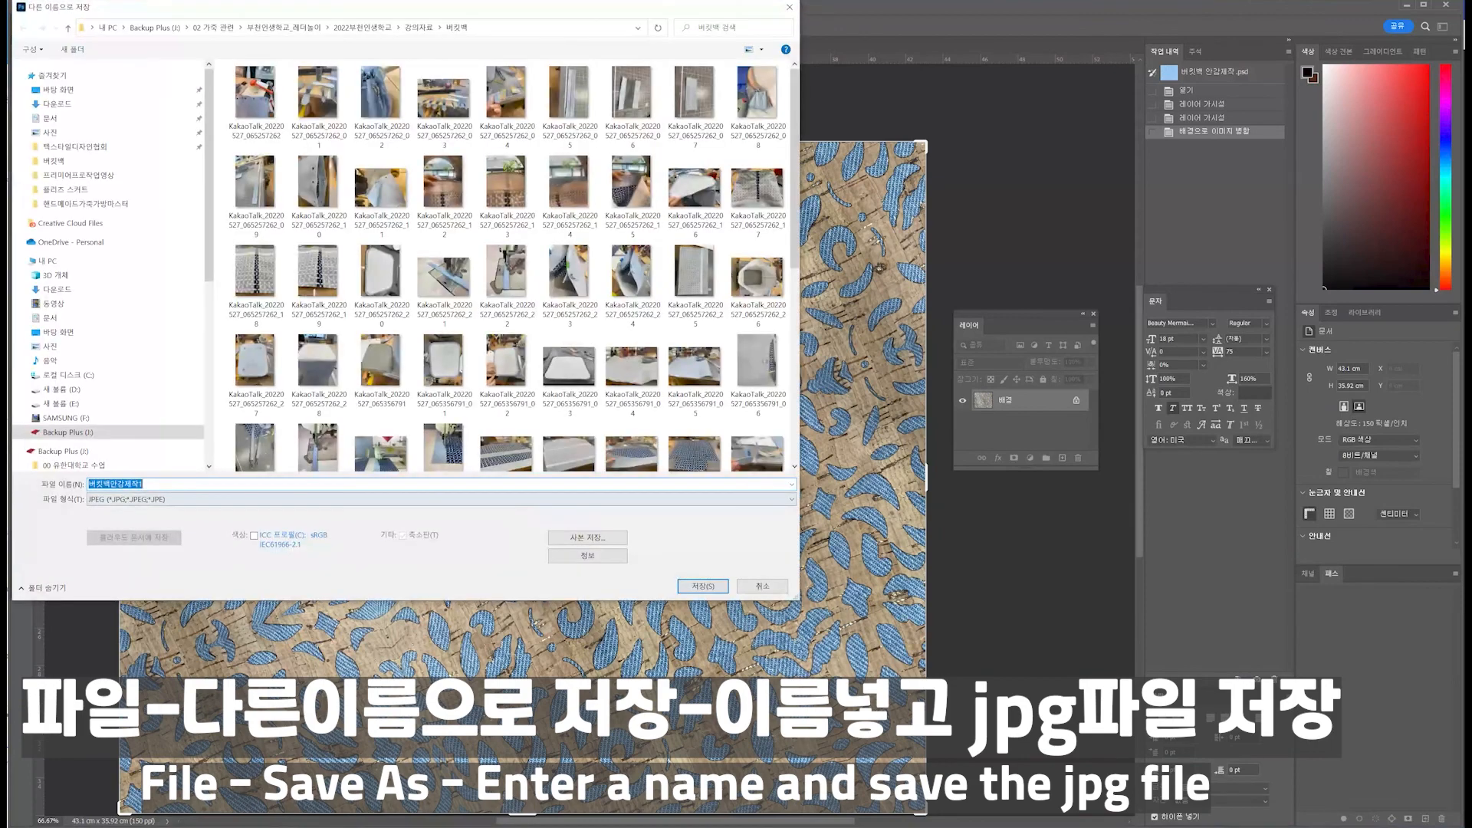
click(143, 484)
key(BackSpace)
text(2)
click(702, 586)
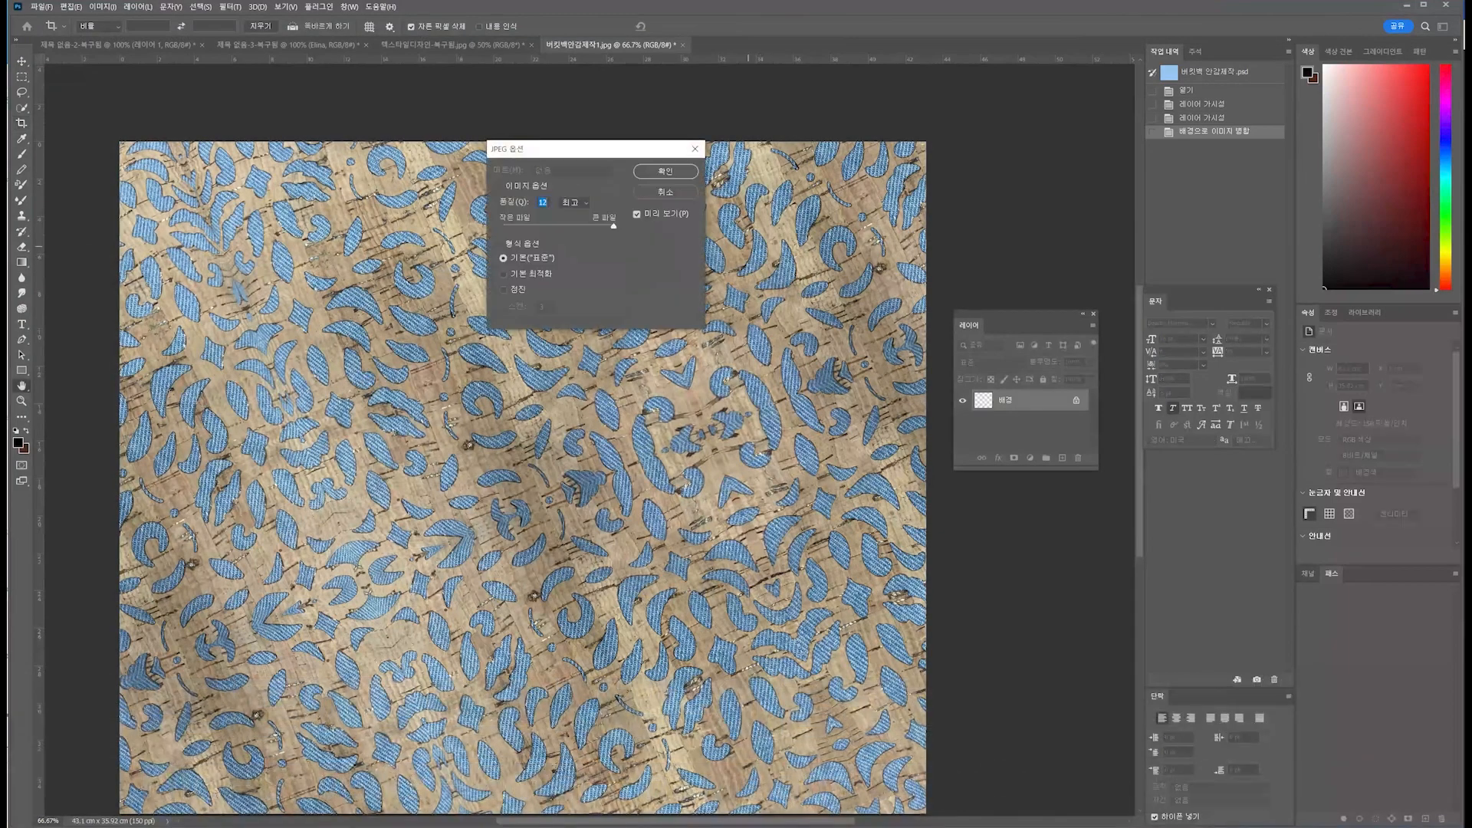
text(10)
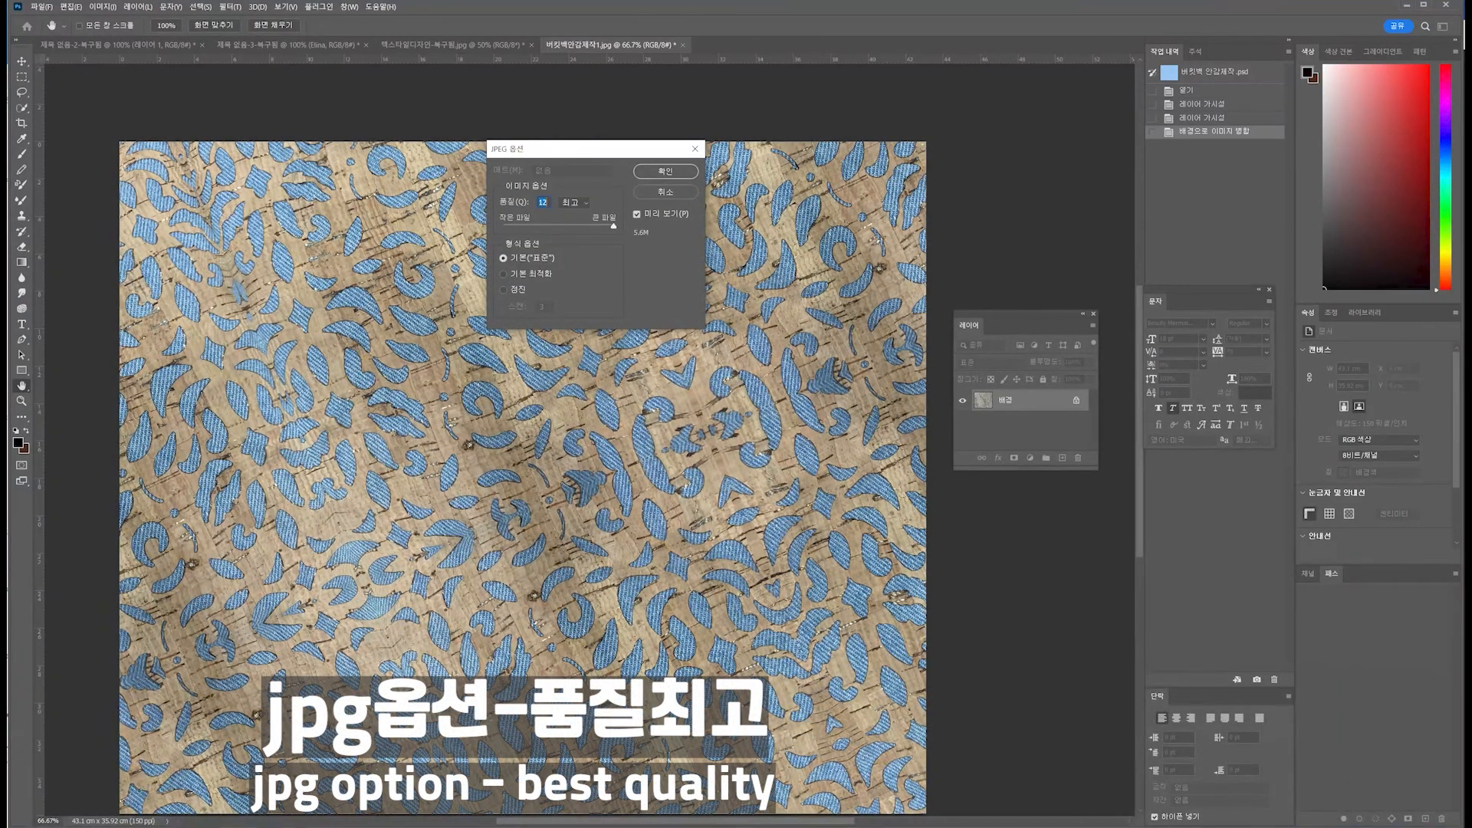
key(Return)
key(c)
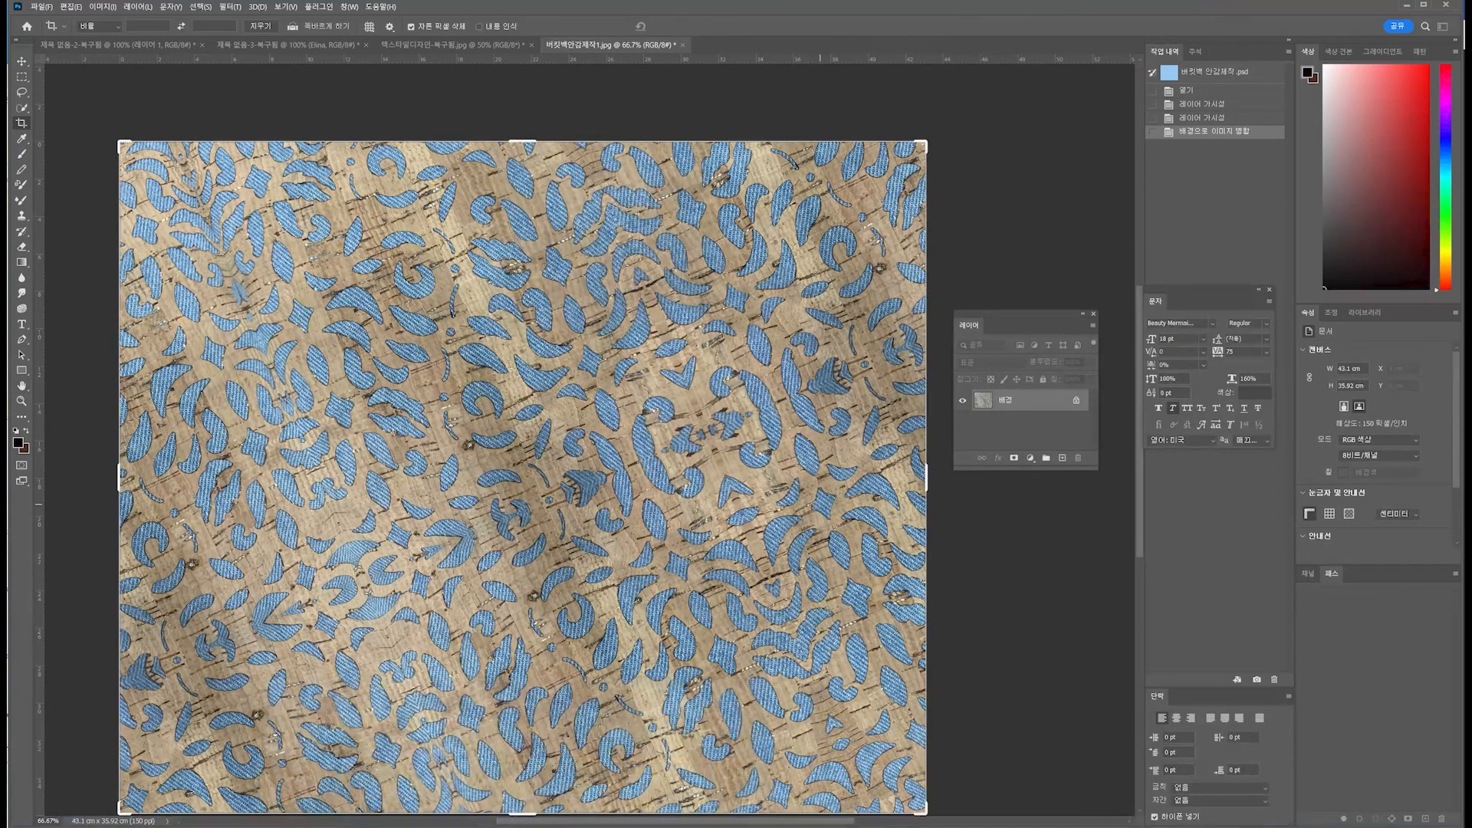